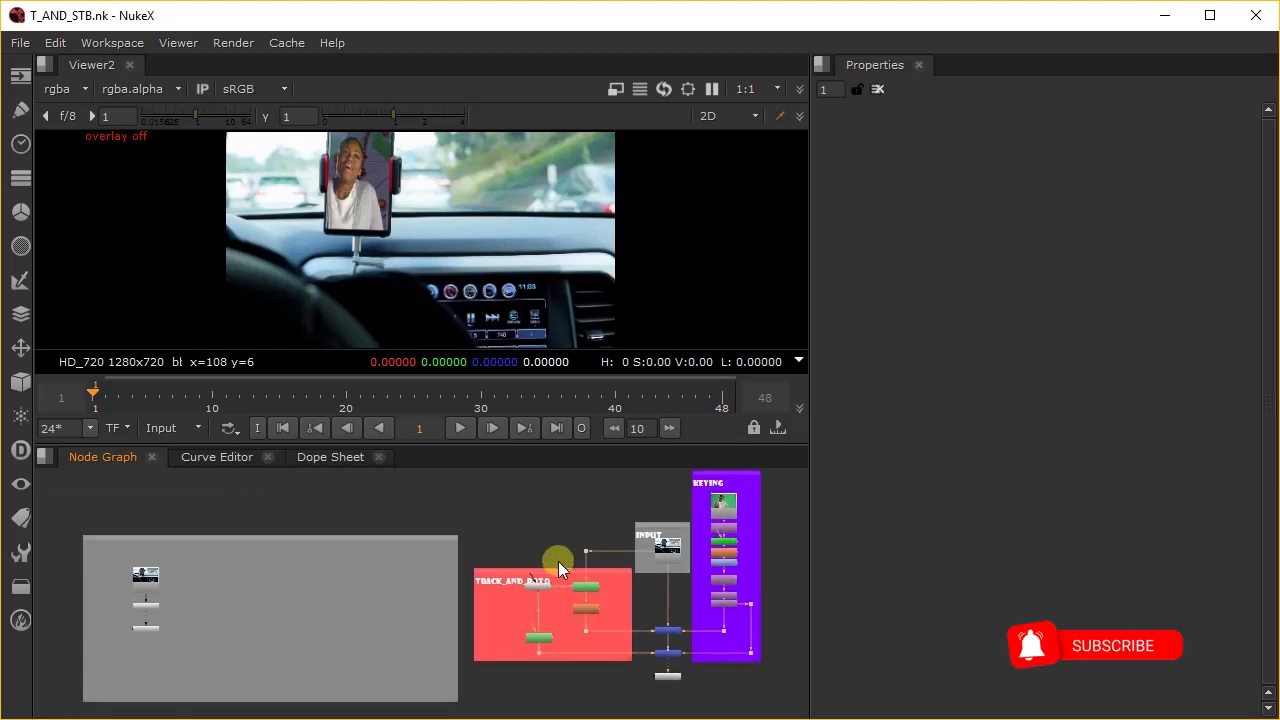
# Step: Examine the Track_and_Roto, Input and Keying groups and how they connect in the node graph
pyautogui.scroll(4, 558, 561)
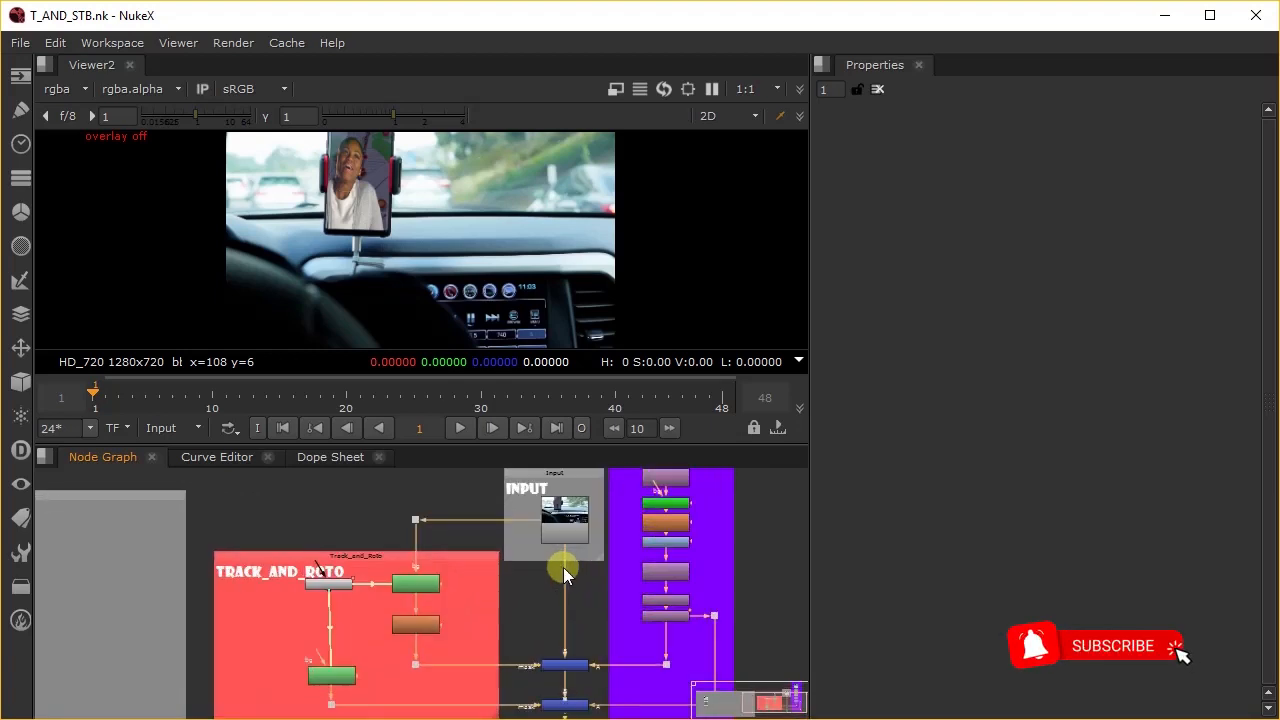
pyautogui.scroll(3, 540, 580)
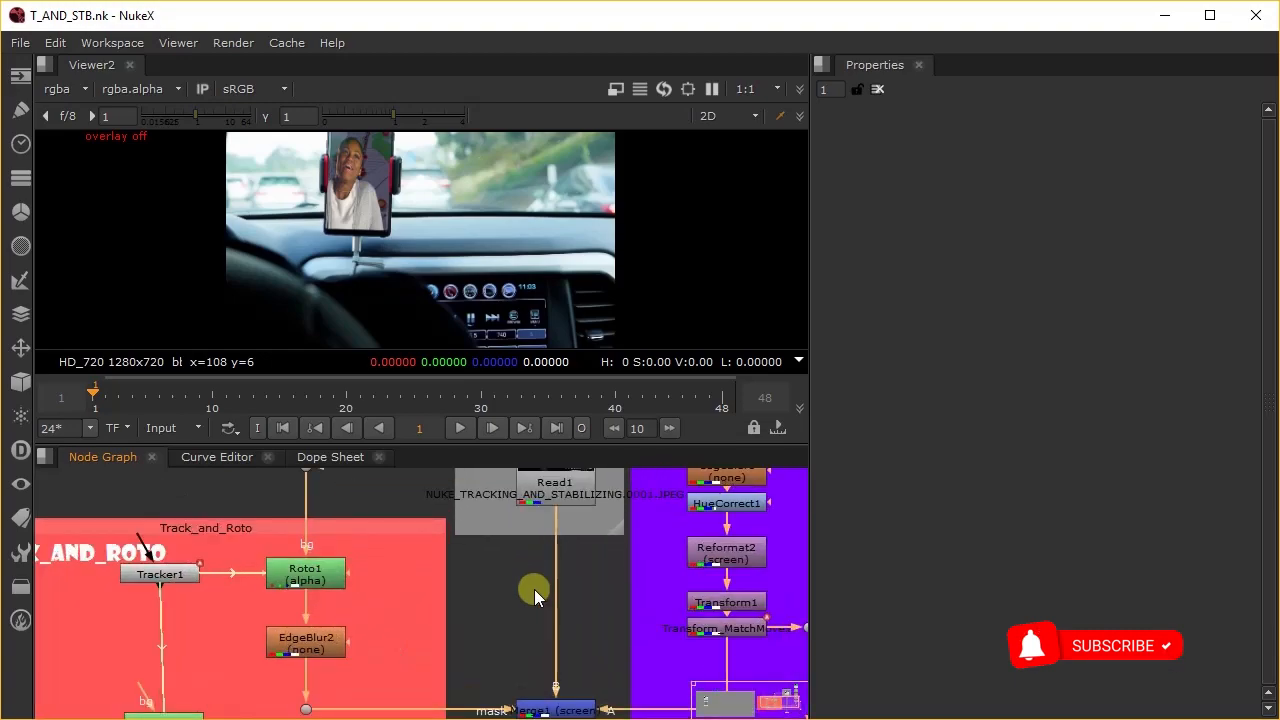
pyautogui.press('space')
pyautogui.moveTo(597, 606); pyautogui.dragTo(660, 420, button='middle')
pyautogui.scroll(-1, 726, 404)
pyautogui.scroll(1, 653, 422)
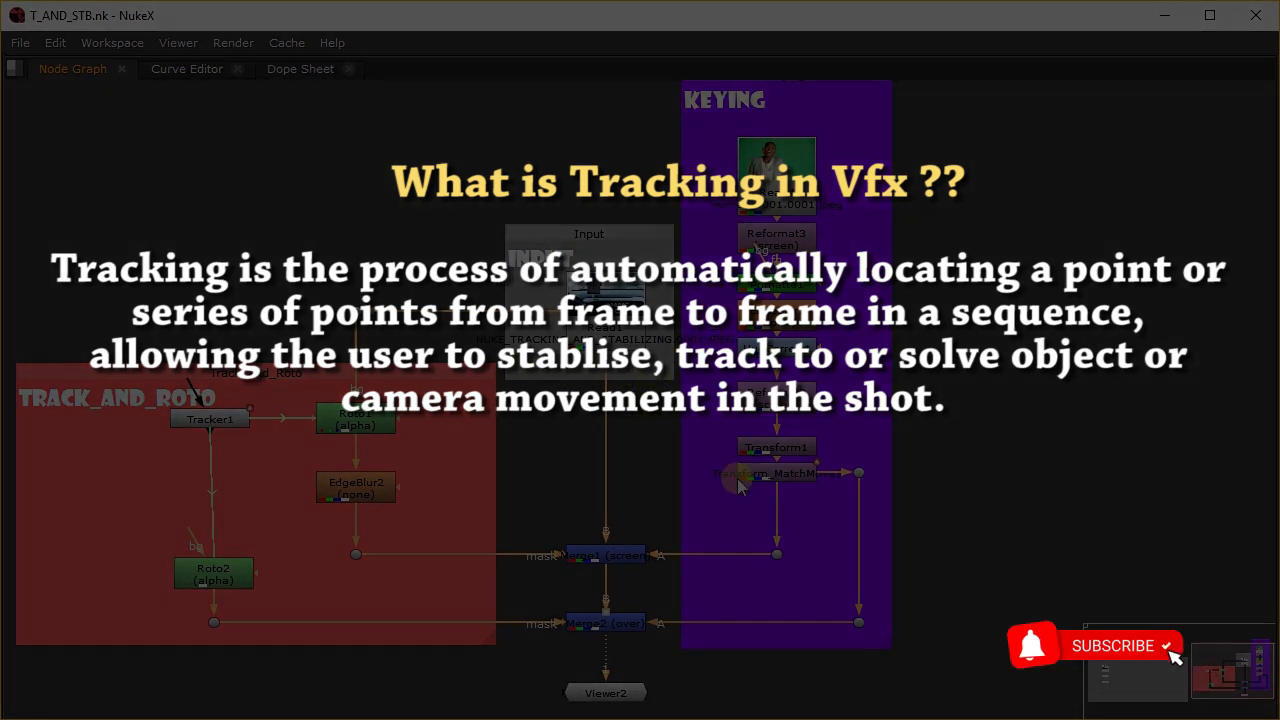
pyautogui.press('space')
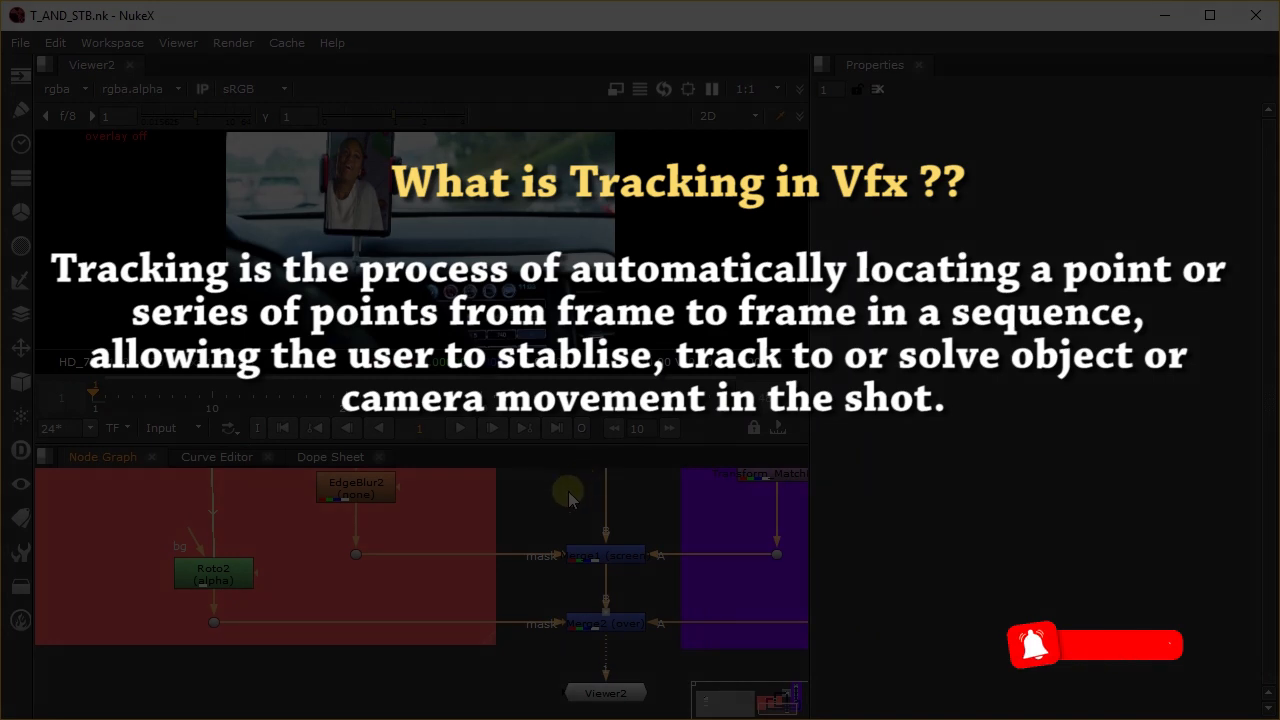
# Step: Play back the finished composite in the enlarged viewer and scrub to frame 29
pyautogui.press('space')
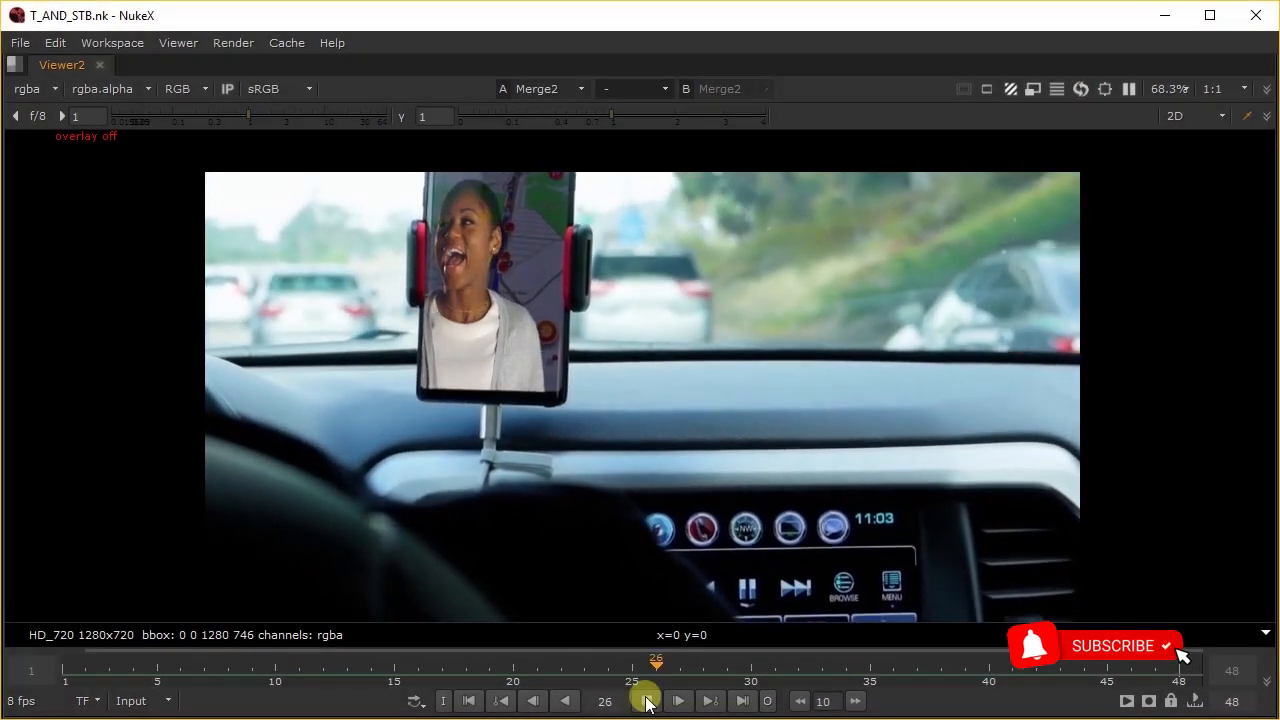
pyautogui.click(646, 701)
pyautogui.click(707, 701)
pyautogui.moveTo(875, 670); pyautogui.dragTo(727, 719)
pyautogui.moveTo(727, 662)
pyautogui.mouseDown()
pyautogui.moveTo(1197, 662)
pyautogui.moveTo(560, 662)
pyautogui.moveTo(727, 662)
pyautogui.mouseUp()
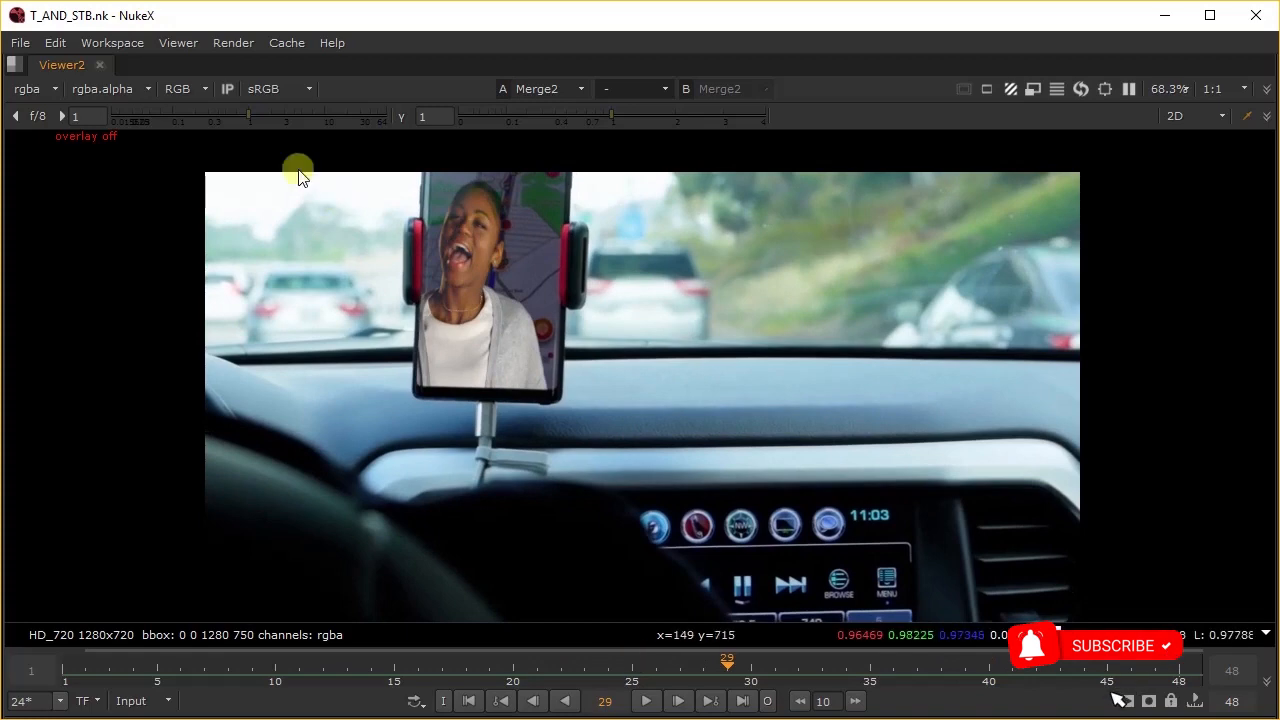
# Step: Clear the cache and return the viewer to the full workspace layout
pyautogui.click(294, 40)
pyautogui.click(306, 146)
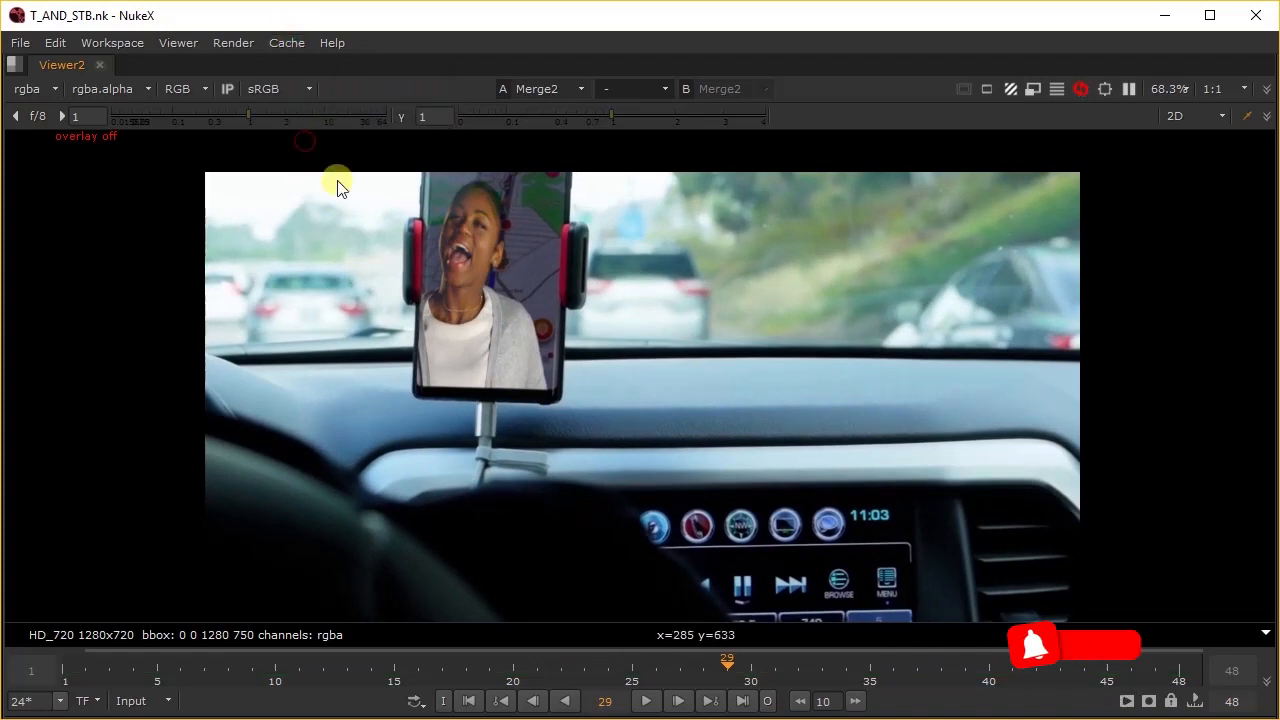
pyautogui.press('space')
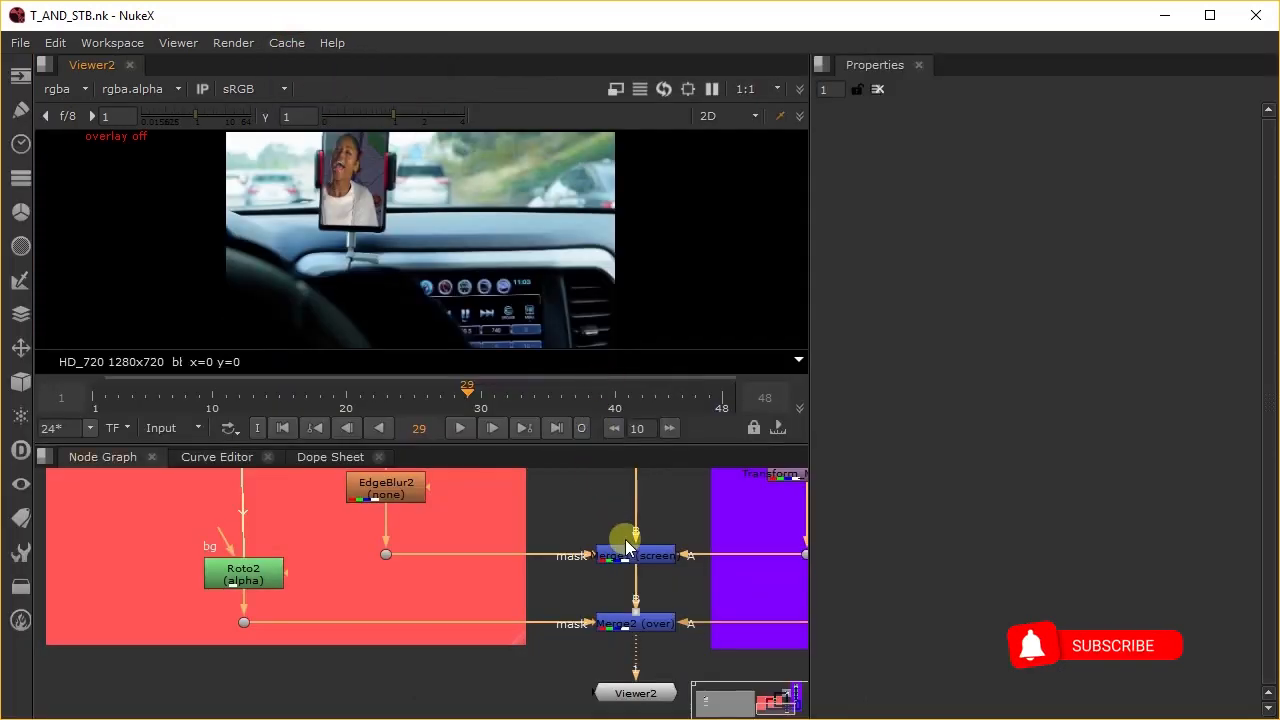
# Step: Examine the Read1 input and follow its branches down to the Merge1 and Merge2 nodes in the node graph
pyautogui.scroll(-5, 523, 563)
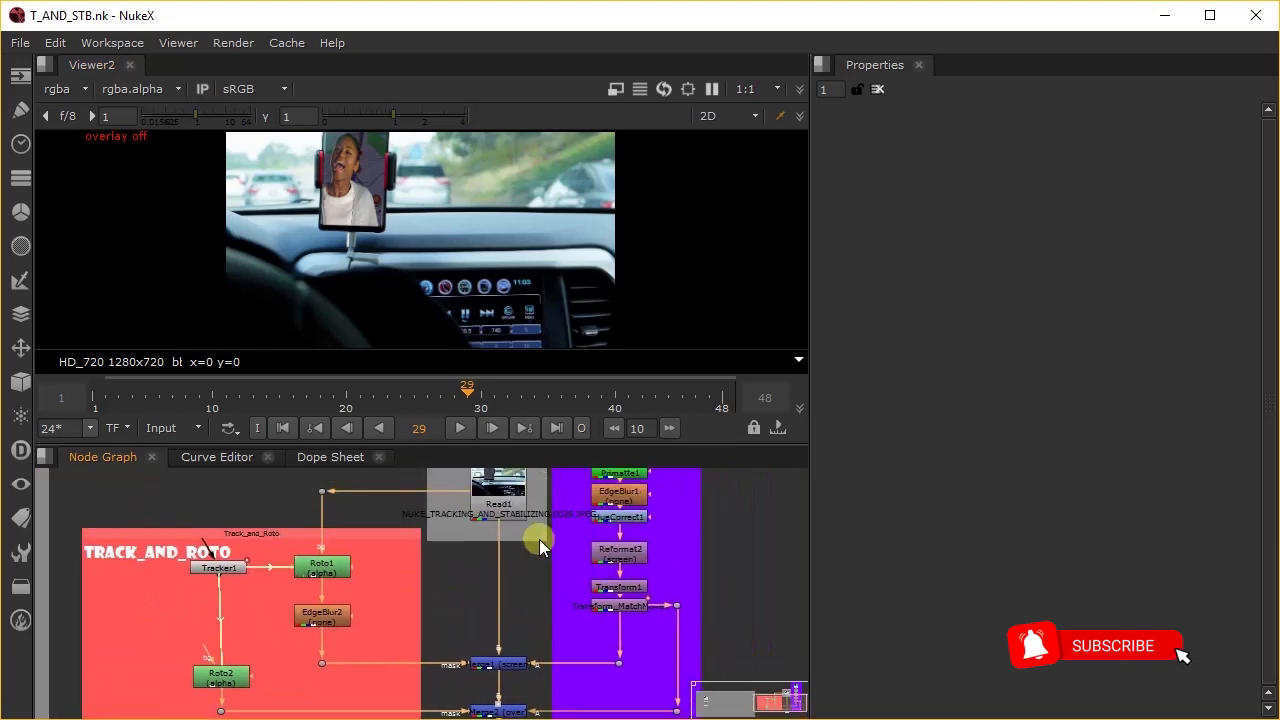
pyautogui.moveTo(534, 631); pyautogui.dragTo(480, 566, button='middle')
pyautogui.scroll(5, 487, 584)
pyautogui.moveTo(541, 531); pyautogui.dragTo(514, 580, button='middle')
pyautogui.scroll(-1, 532, 520)
pyautogui.moveTo(533, 489); pyautogui.dragTo(497, 610, button='middle')
pyautogui.scroll(-1, 503, 590)
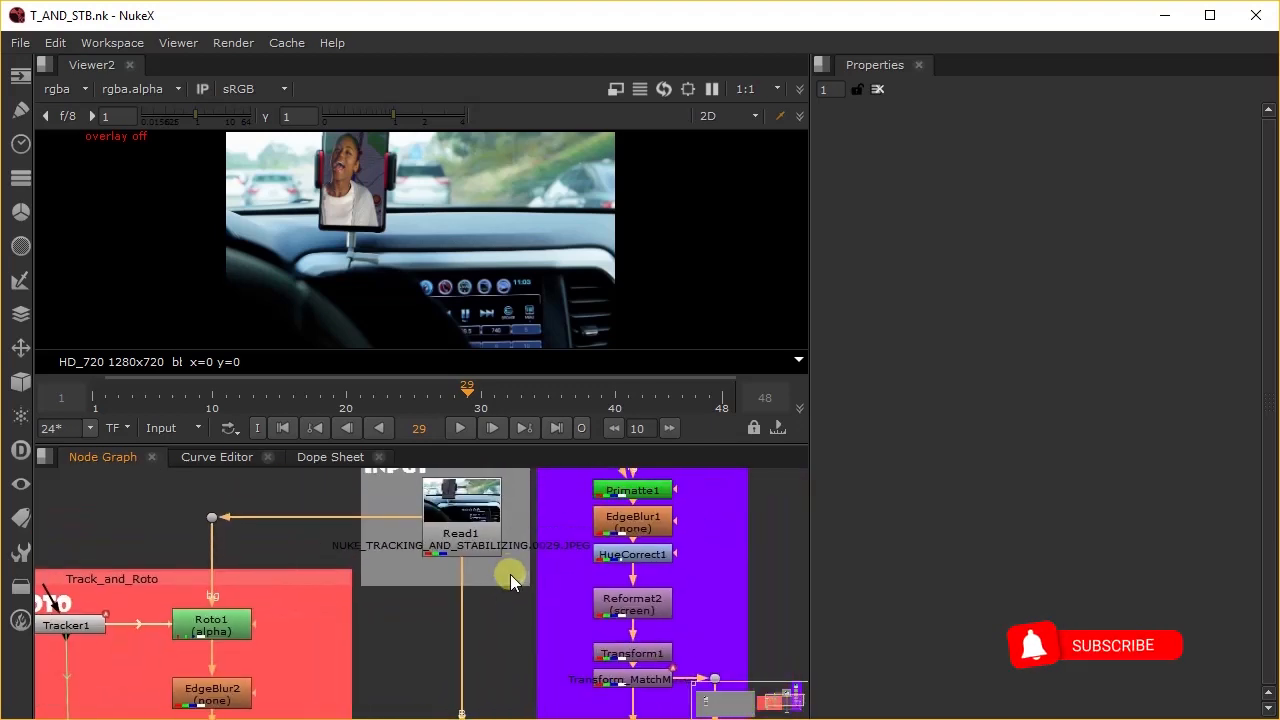
pyautogui.scroll(3, 483, 548)
pyautogui.moveTo(480, 522); pyautogui.dragTo(474, 610, button='middle')
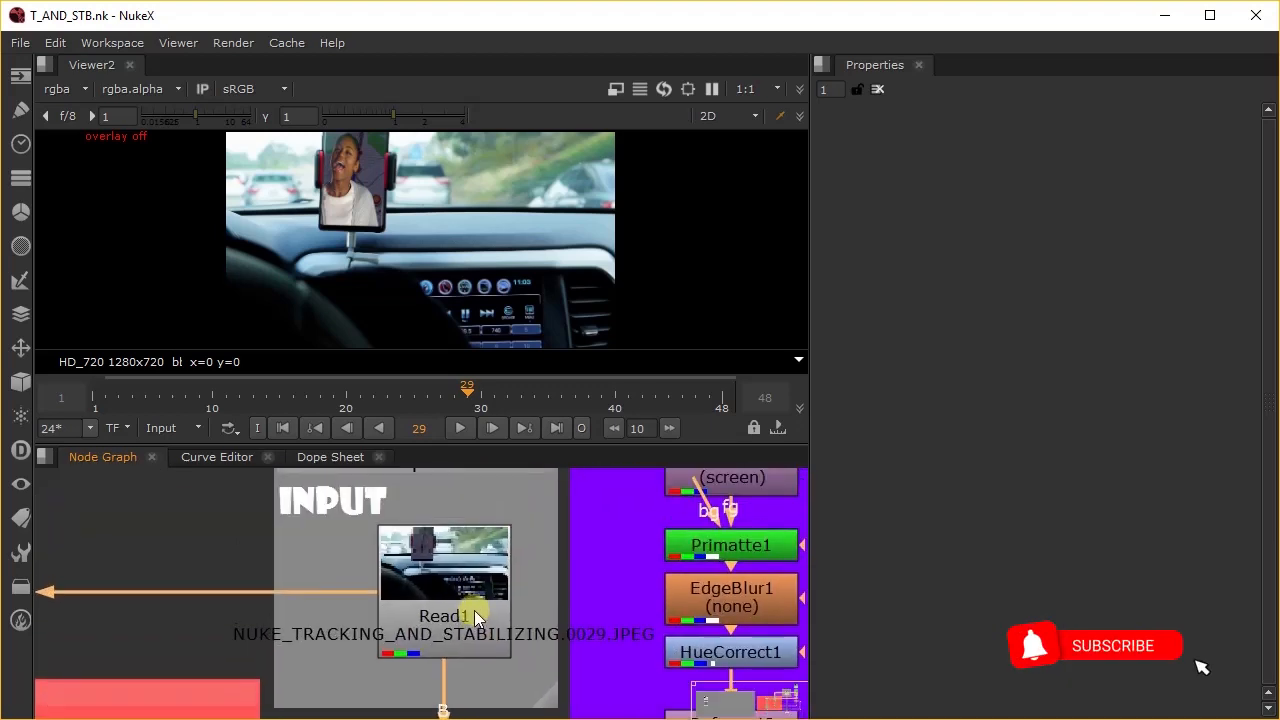
pyautogui.scroll(1, 475, 606)
pyautogui.scroll(-4, 470, 545)
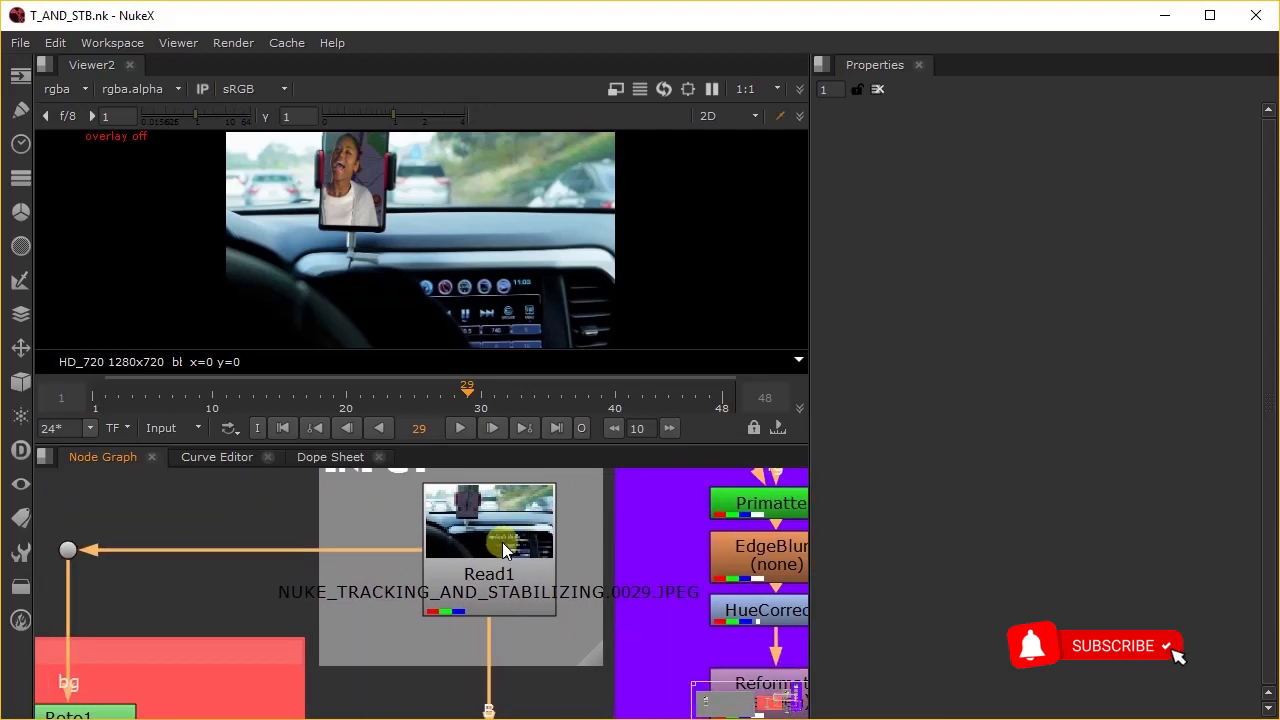
pyautogui.scroll(-2, 500, 545)
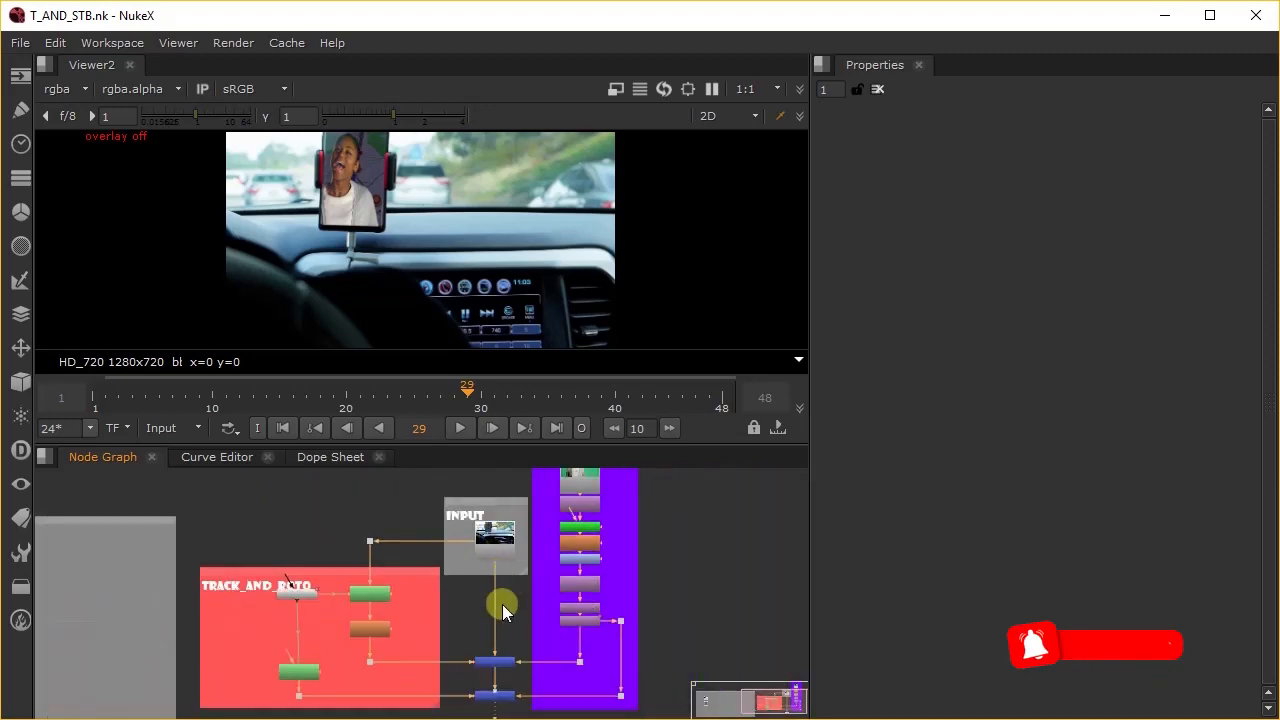
pyautogui.moveTo(499, 600); pyautogui.dragTo(502, 551, button='middle')
pyautogui.scroll(2, 500, 553)
pyautogui.moveTo(499, 620); pyautogui.dragTo(489, 562, button='middle')
pyautogui.scroll(1, 487, 575)
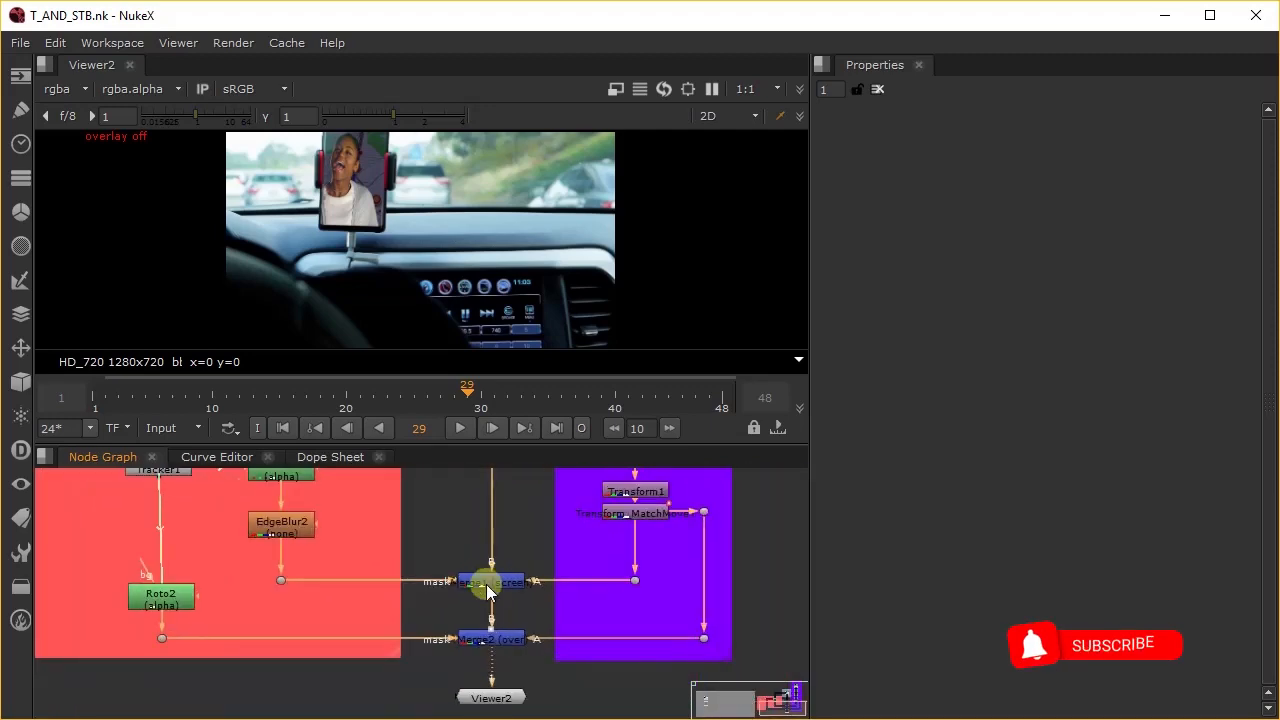
pyautogui.scroll(1, 486, 584)
pyautogui.moveTo(457, 614); pyautogui.dragTo(484, 594, button='middle')
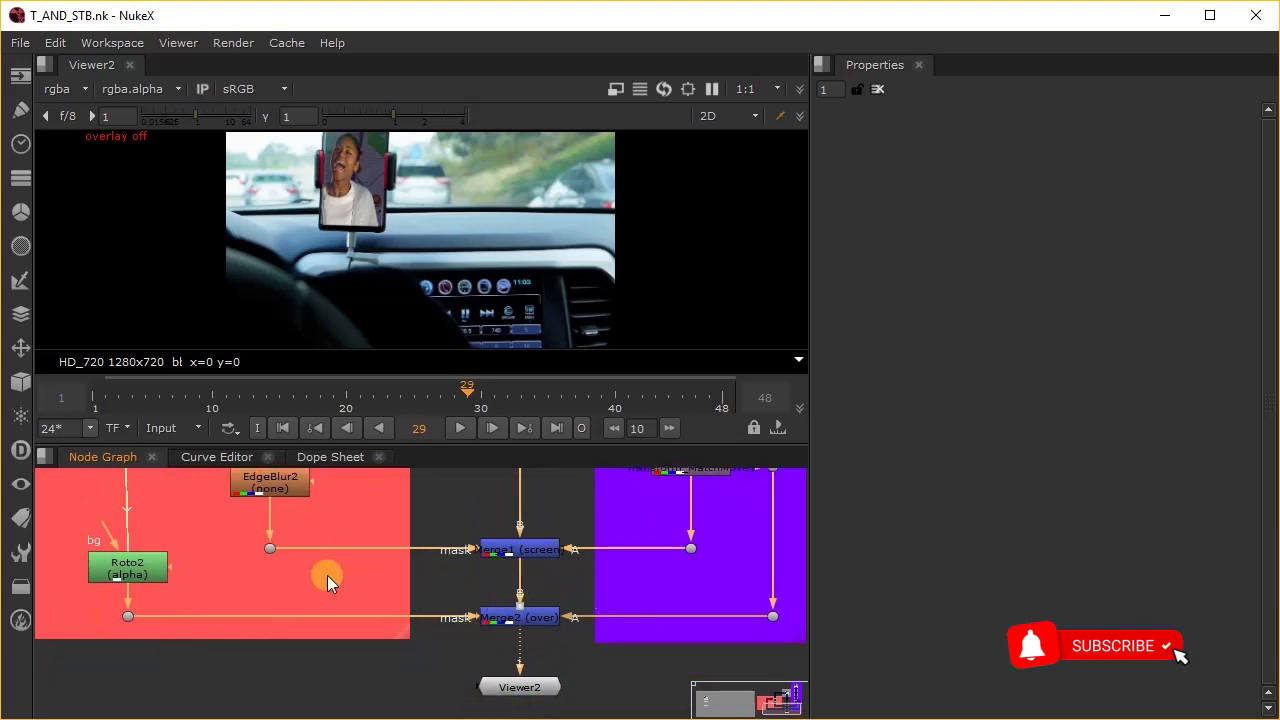
# Step: Open Viewer1 and the Tracker2 properties in the separate Read2 tree, and set the viewer's frame range to Input
pyautogui.moveTo(331, 575); pyautogui.dragTo(661, 573, button='middle')
pyautogui.moveTo(360, 593); pyautogui.dragTo(694, 570, button='middle')
pyautogui.moveTo(269, 580); pyautogui.dragTo(589, 613, button='middle')
pyautogui.scroll(1, 290, 584)
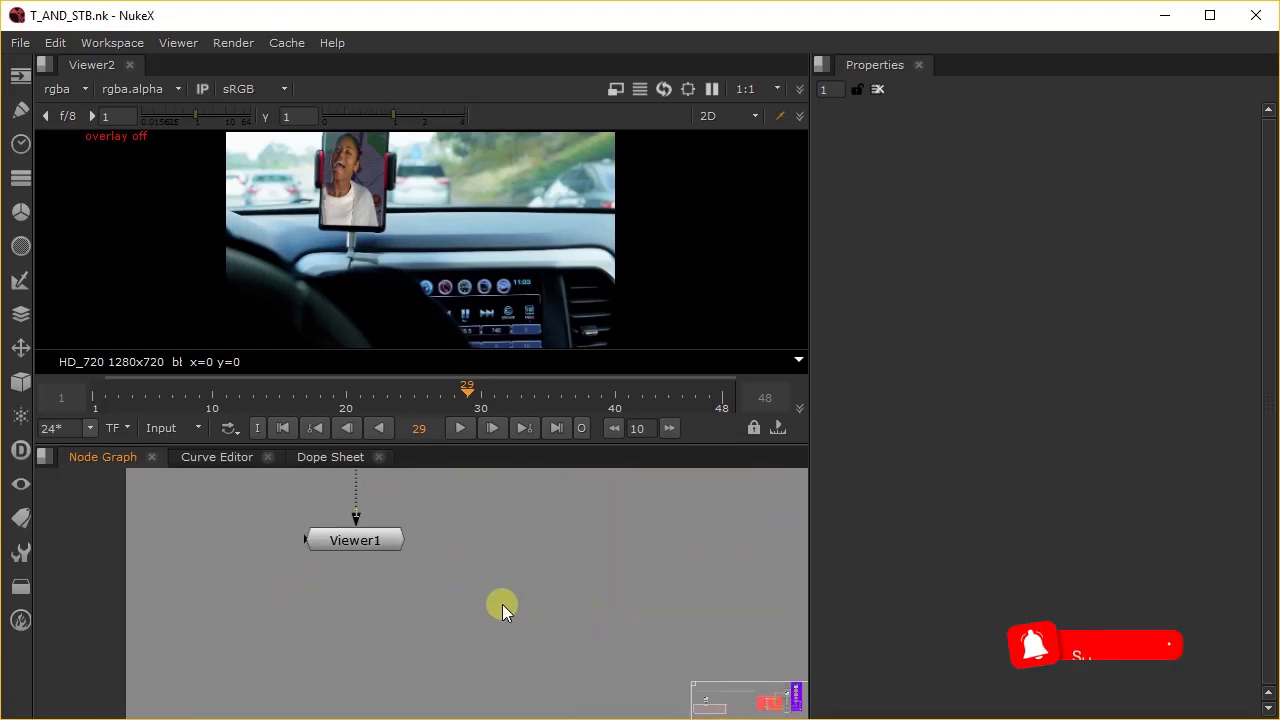
pyautogui.doubleClick(338, 541)
pyautogui.moveTo(423, 508); pyautogui.dragTo(394, 640, button='middle')
pyautogui.doubleClick(353, 593)
pyautogui.click(322, 592)
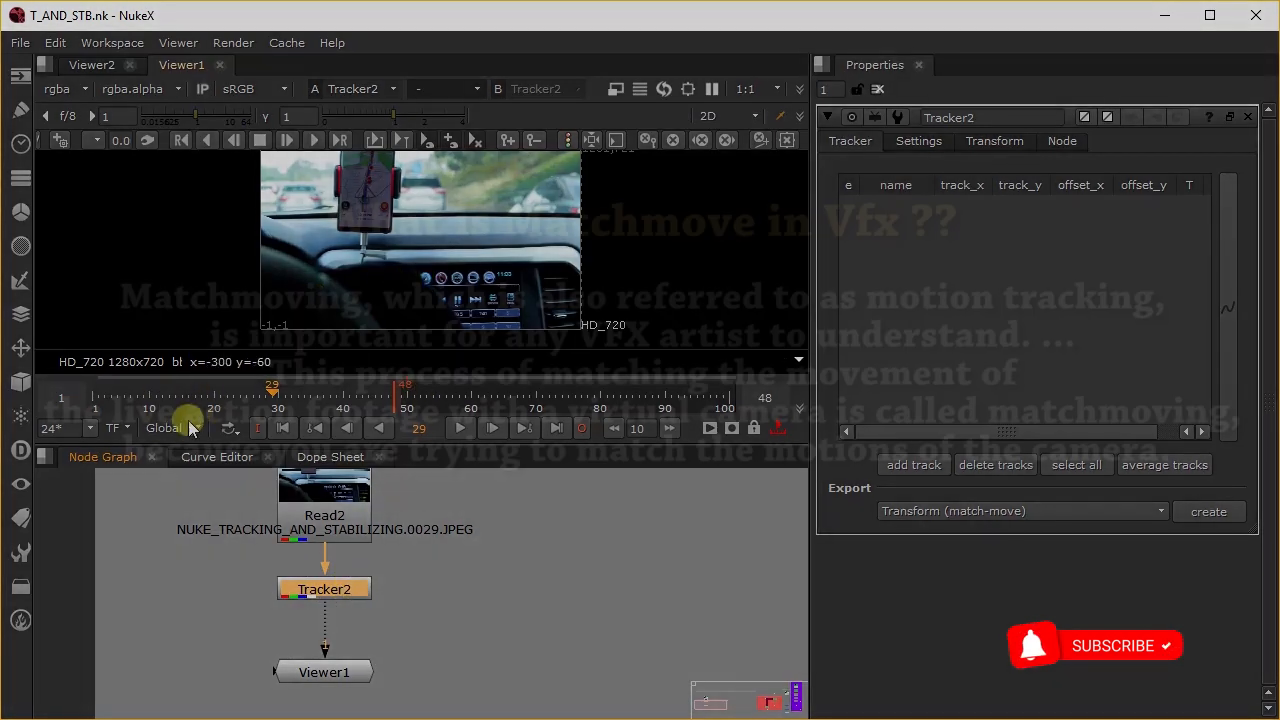
pyautogui.click(178, 428)
pyautogui.click(182, 467)
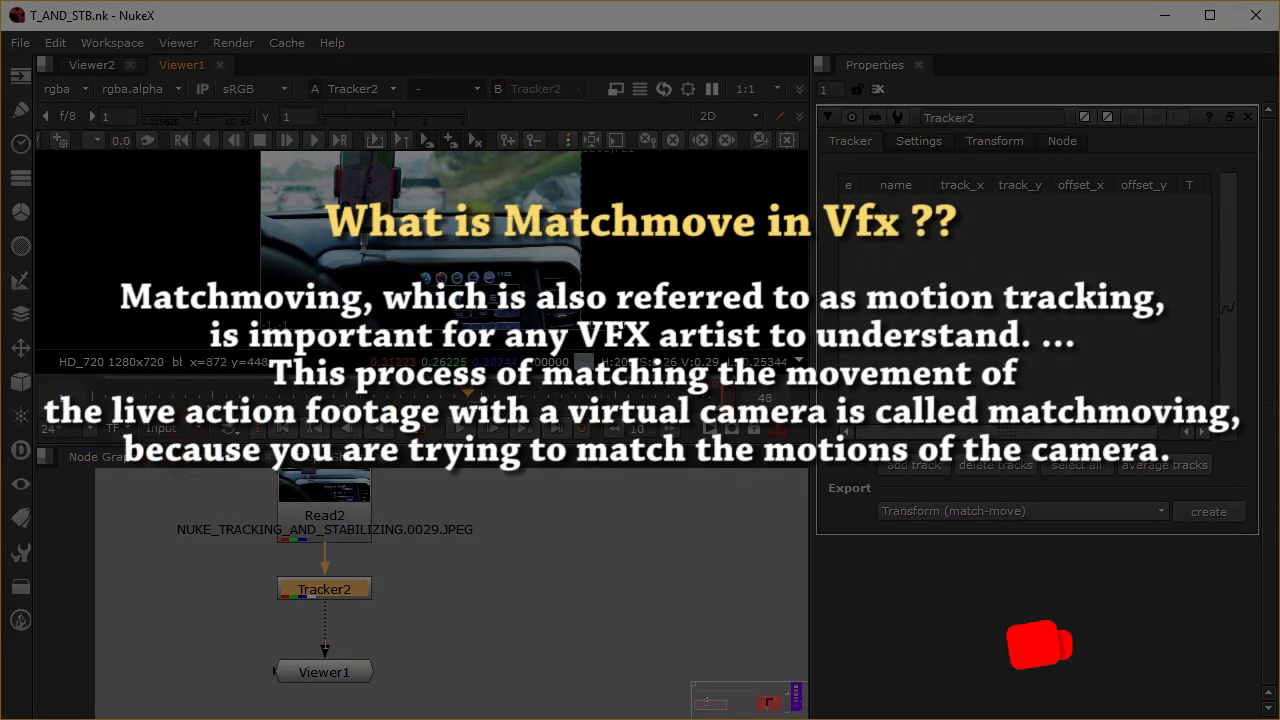
# Step: Play the car shot from its first frame in the enlarged Viewer1 and scrub through the frames
pyautogui.scroll(-1, 464, 236)
pyautogui.scroll(4, 404, 256)
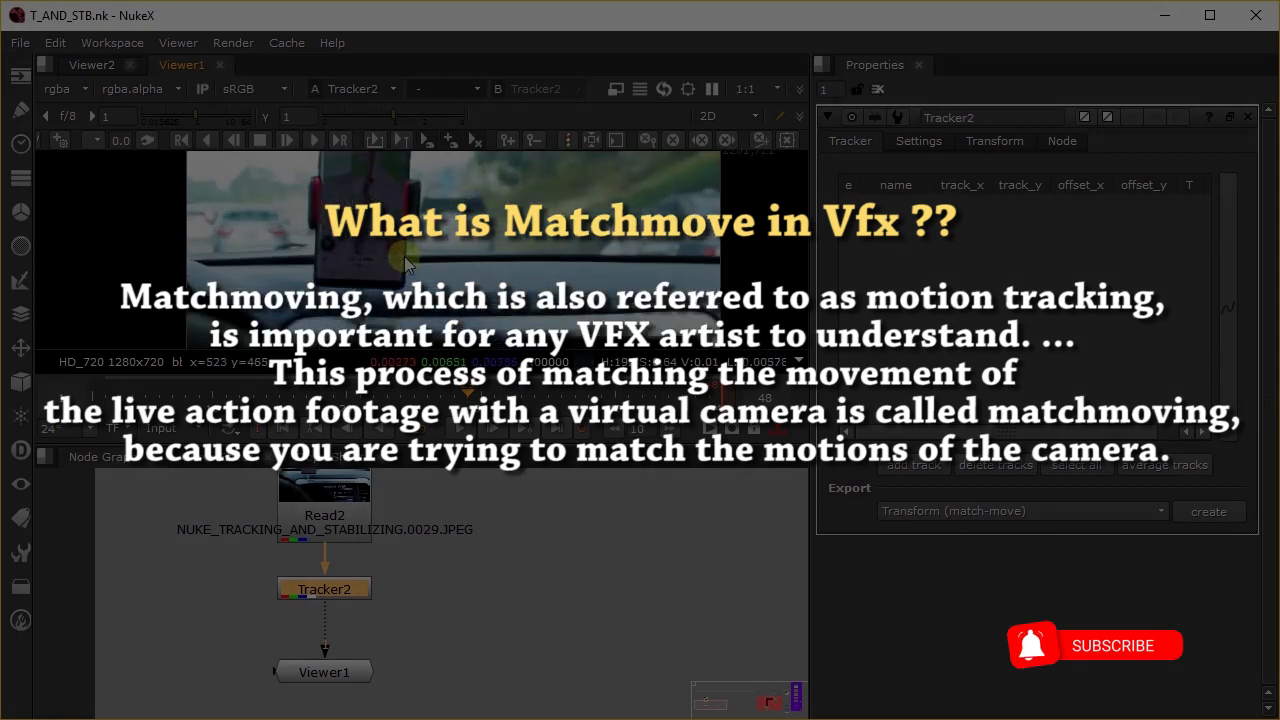
pyautogui.scroll(-2, 404, 256)
pyautogui.press('space')
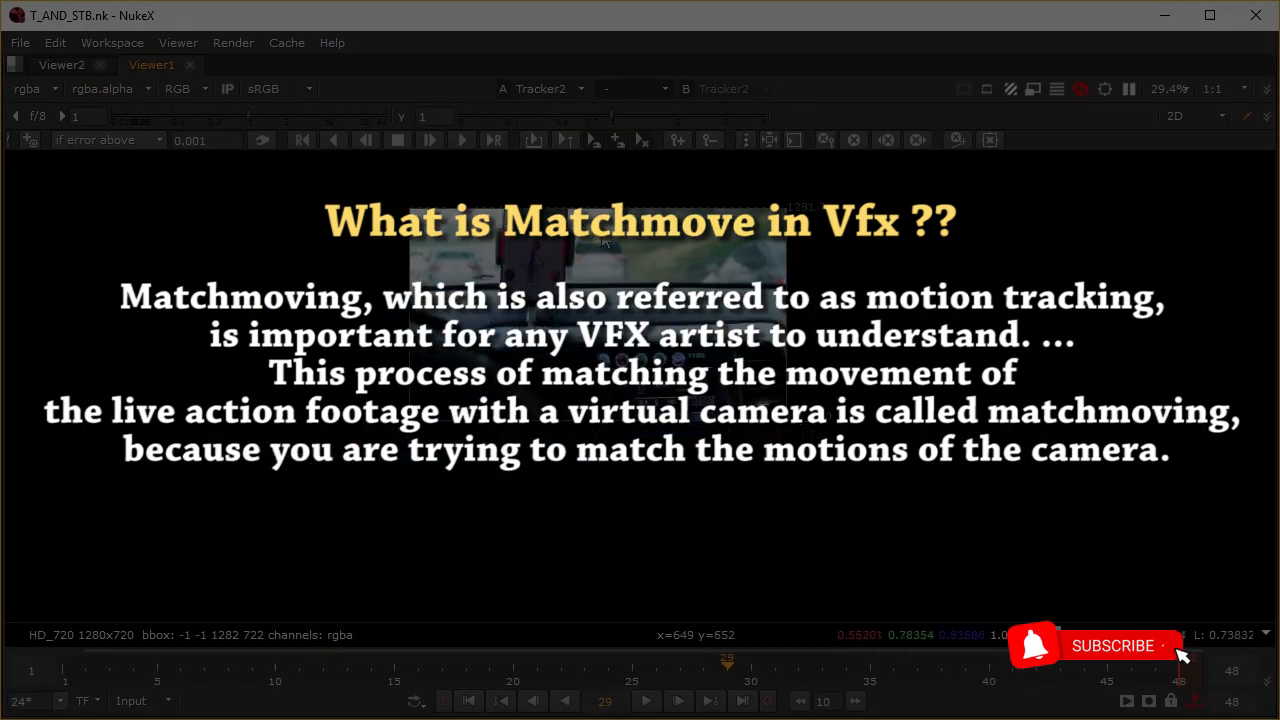
pyautogui.scroll(1, 640, 285)
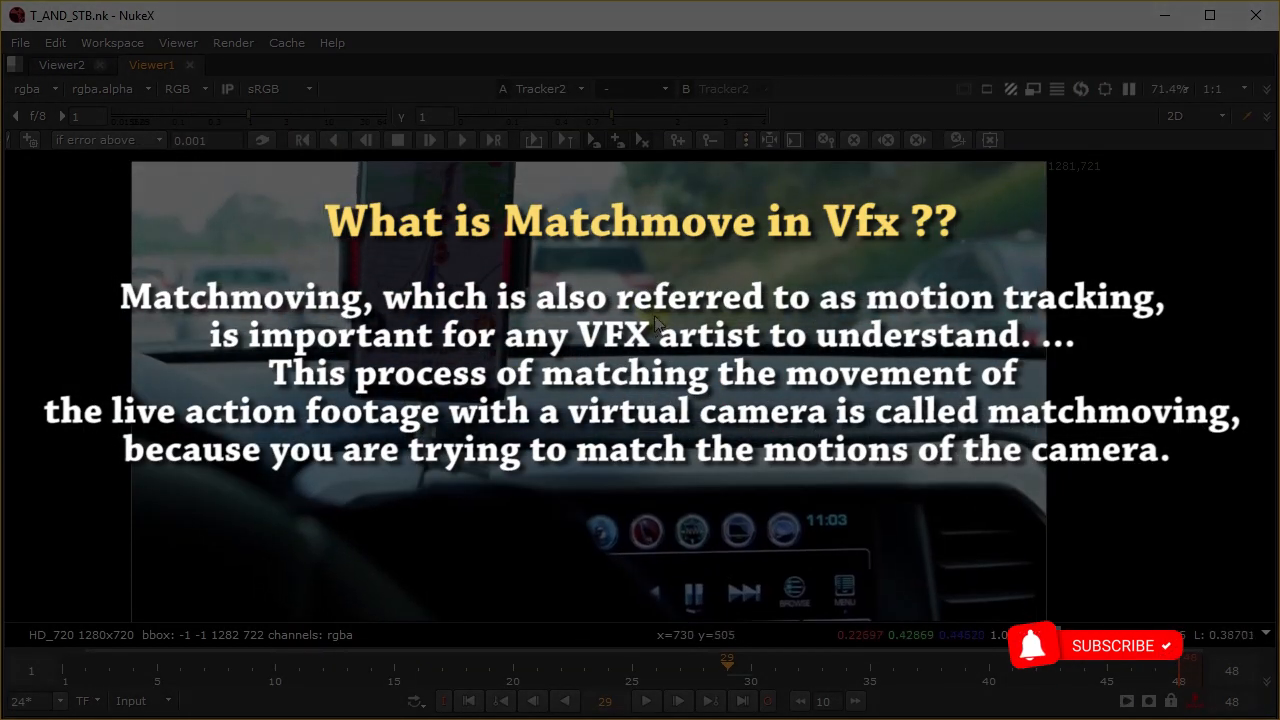
pyautogui.scroll(-1, 655, 320)
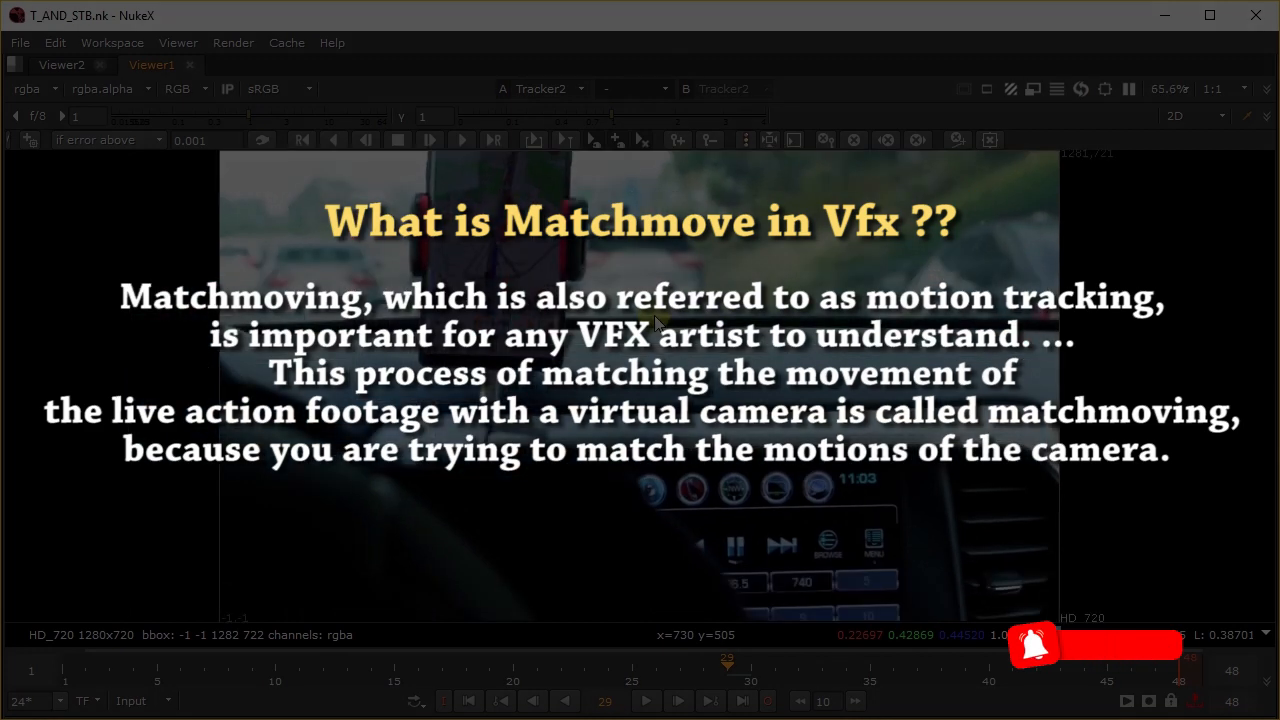
pyautogui.click(469, 700)
pyautogui.click(646, 700)
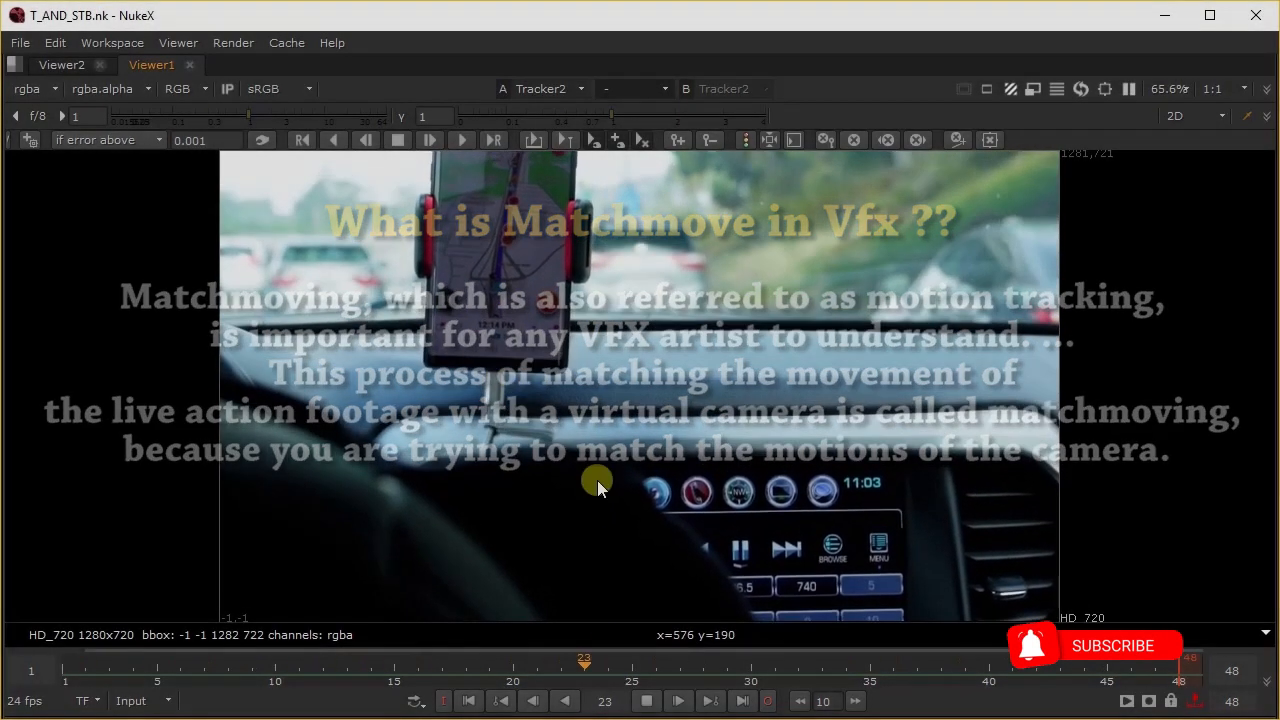
pyautogui.moveTo(640, 662); pyautogui.dragTo(881, 662)
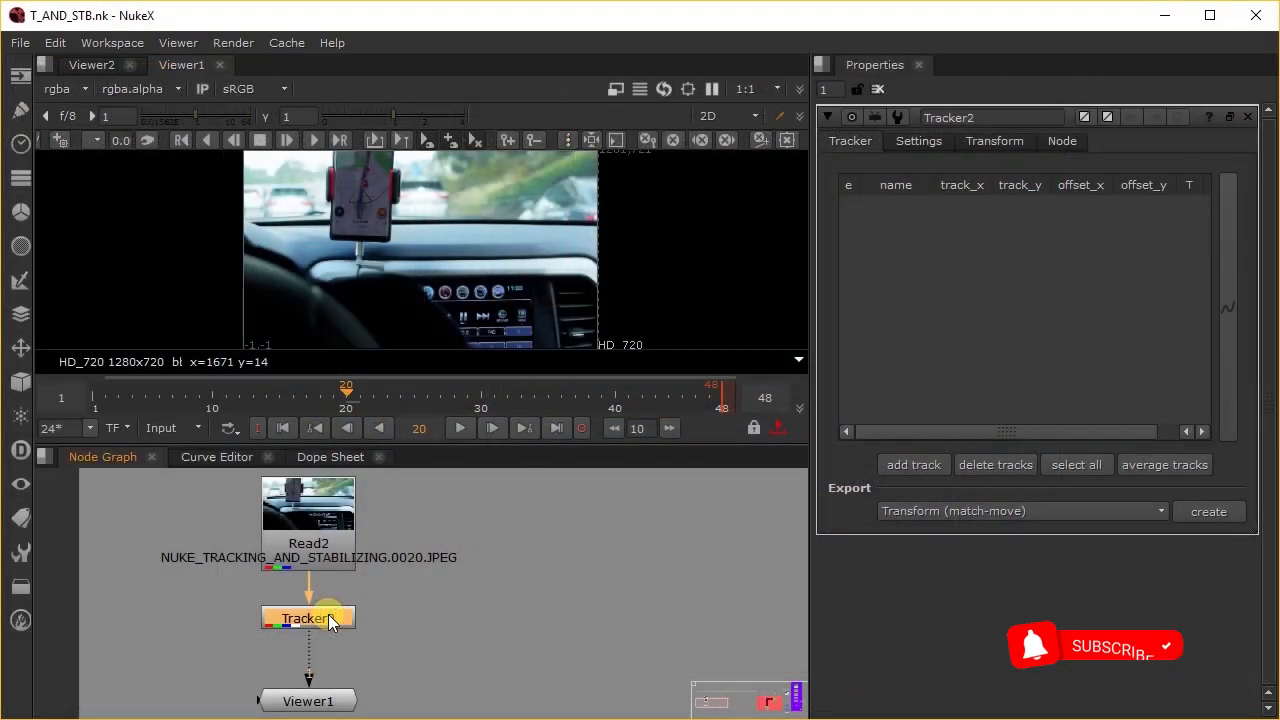
# Step: Review Tracker2's general and keyframe tracking settings, playing the shot from its first frame
pyautogui.click(905, 142)
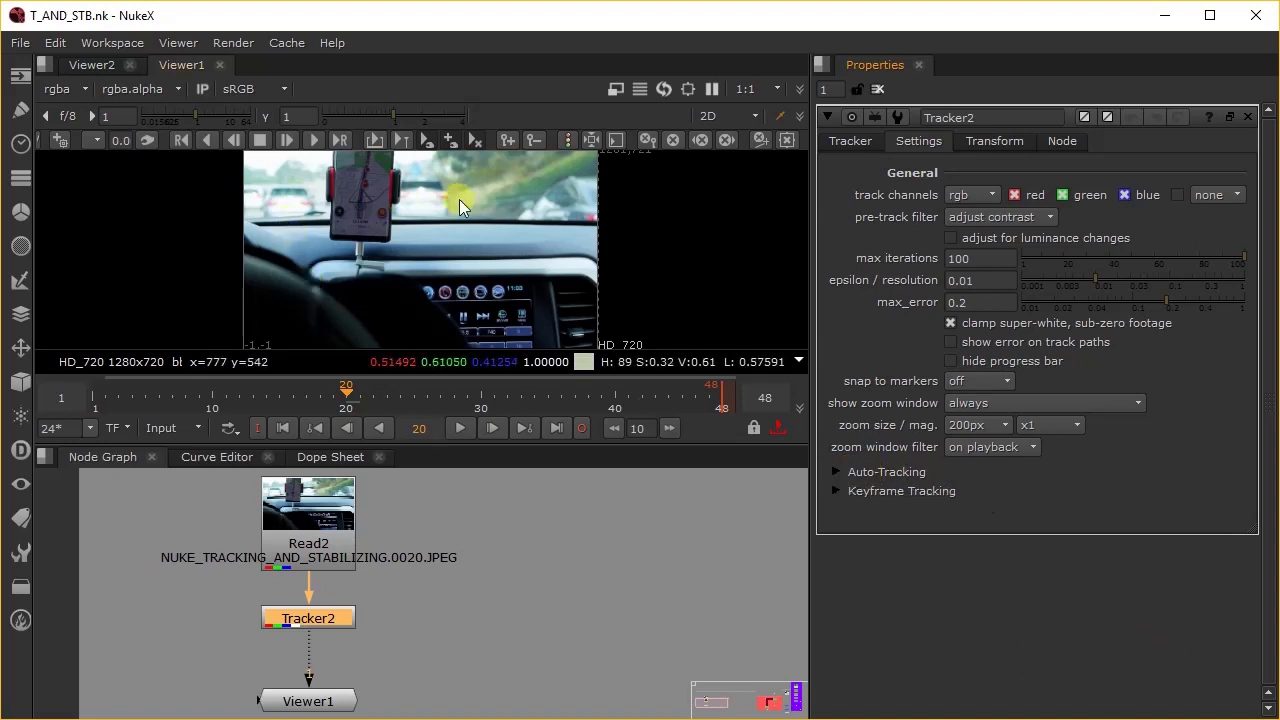
pyautogui.click(282, 428)
pyautogui.click(460, 428)
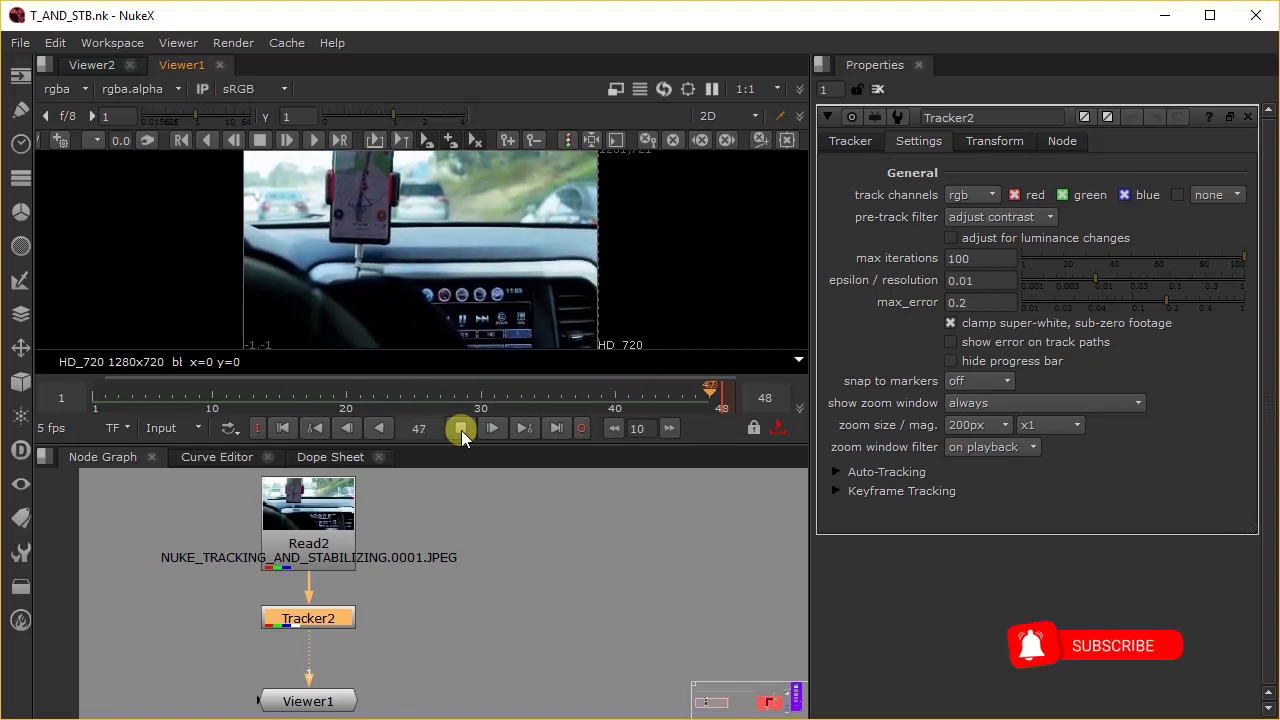
pyautogui.click(461, 428)
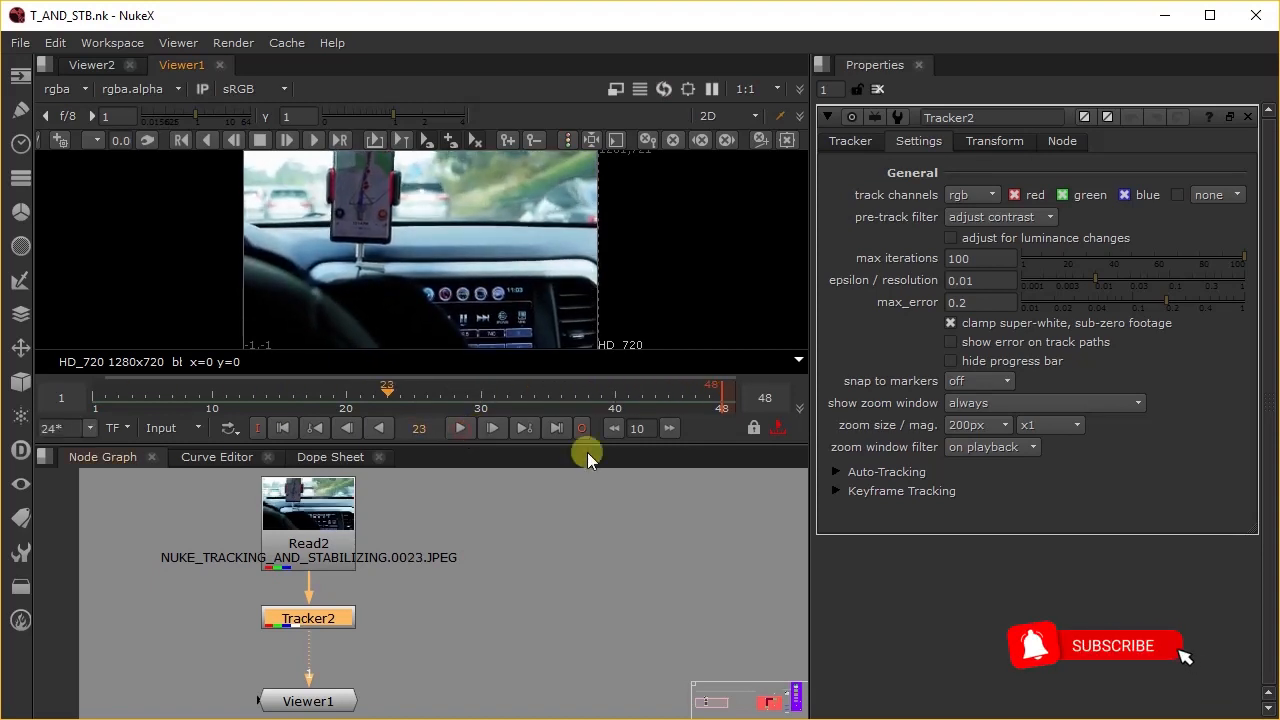
pyautogui.click(835, 491)
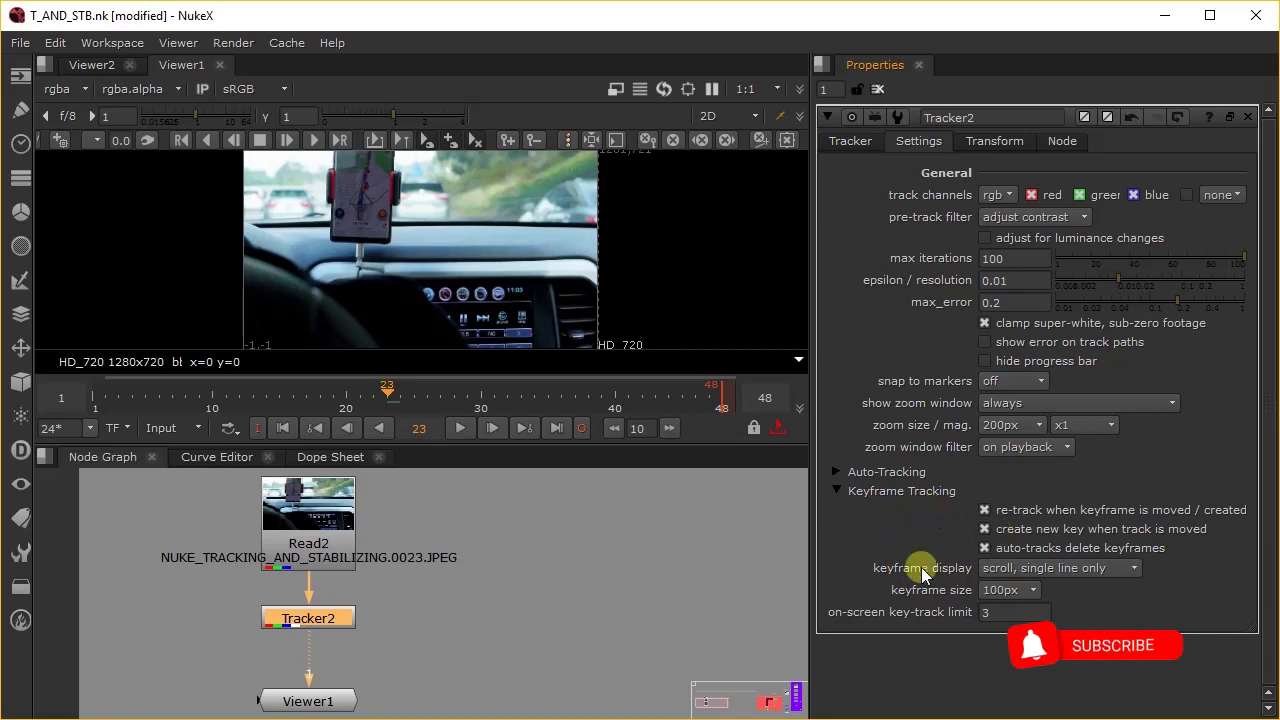
pyautogui.click(838, 489)
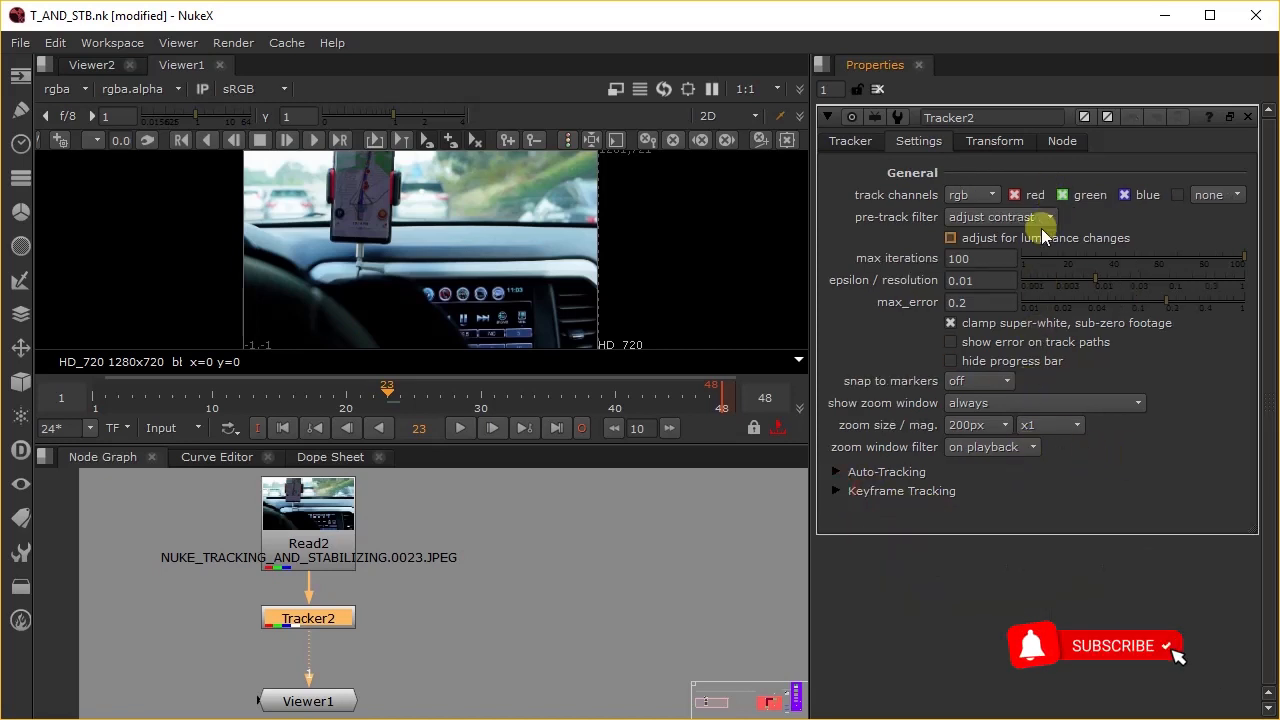
# Step: Look through Tracker2's Tracker, Settings, Transform and Node properties and return to the track list
pyautogui.click(852, 141)
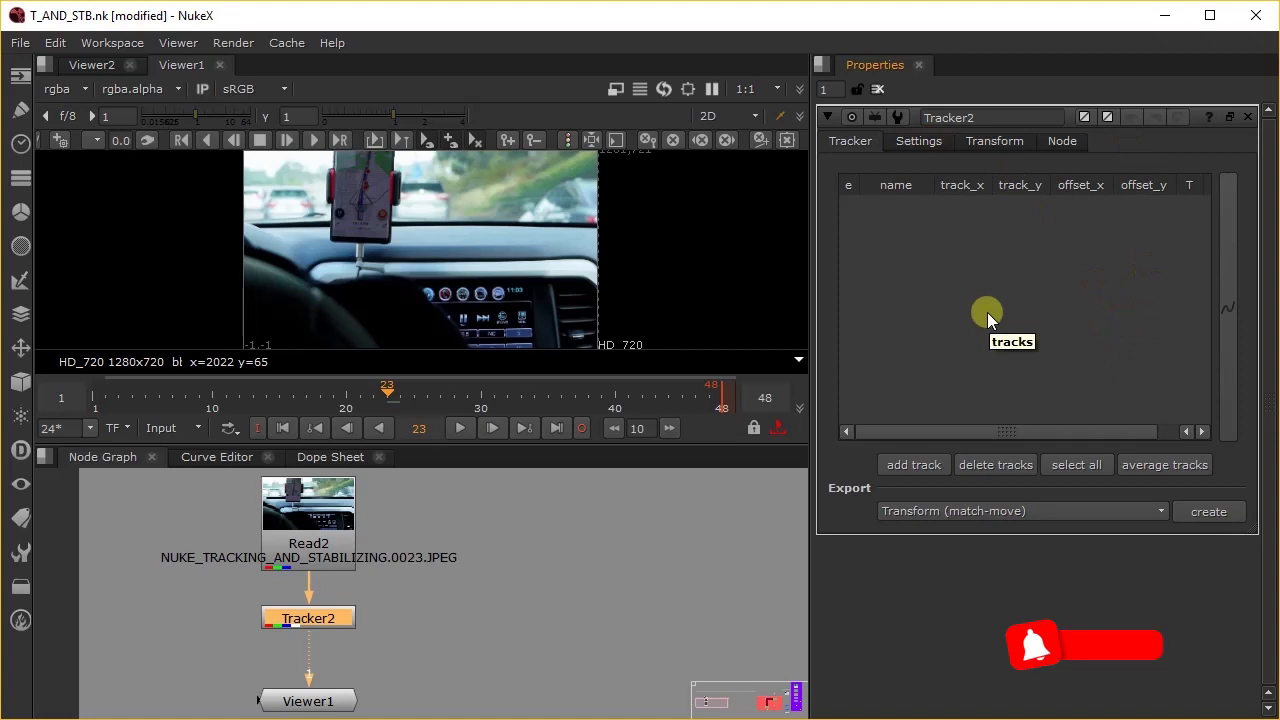
pyautogui.click(918, 142)
pyautogui.click(1010, 141)
pyautogui.click(1060, 141)
pyautogui.click(849, 141)
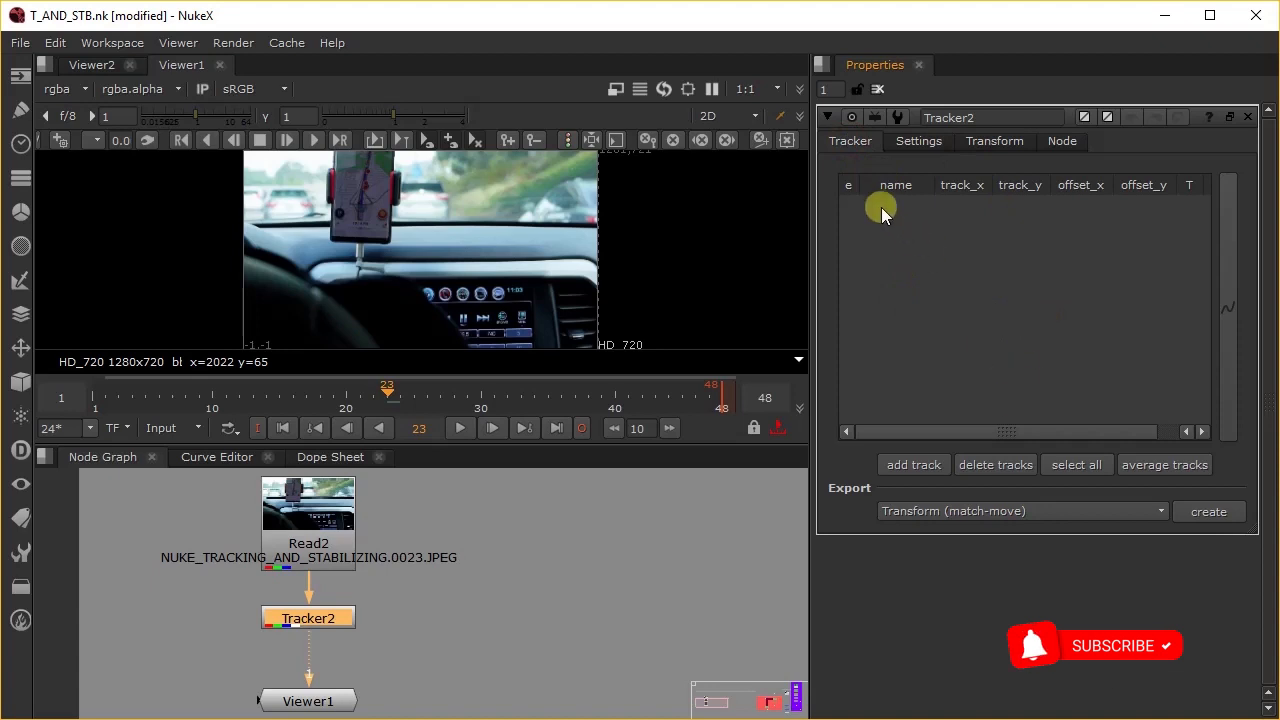
# Step: Add seven tracks to the Tracker2 track list
pyautogui.click(915, 463)
pyautogui.click(915, 463)
pyautogui.click(915, 463)
pyautogui.click(915, 463)
pyautogui.click(915, 463)
pyautogui.click(915, 463)
pyautogui.click(915, 463)
# Step: Delete all seven tracks from the Tracker2 track list
pyautogui.click(931, 203)
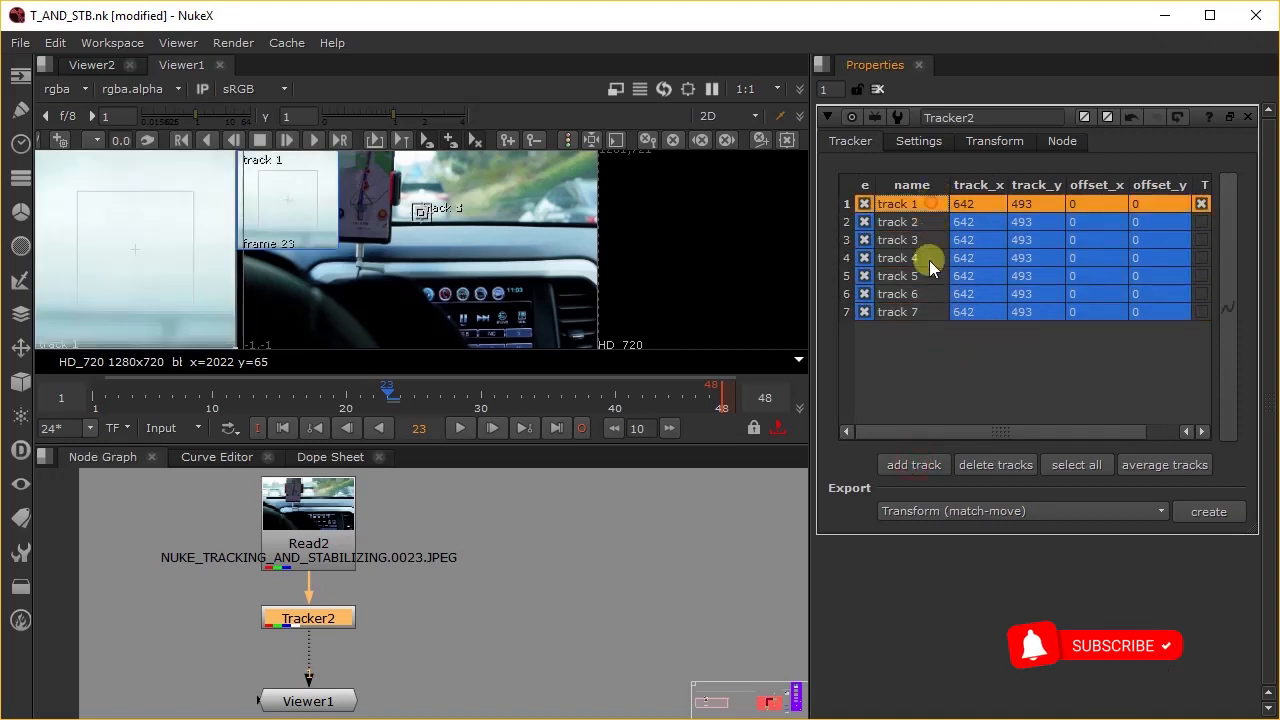
pyautogui.keyDown('shift'); pyautogui.click(930, 310); pyautogui.keyUp('shift')
pyautogui.click(970, 464)
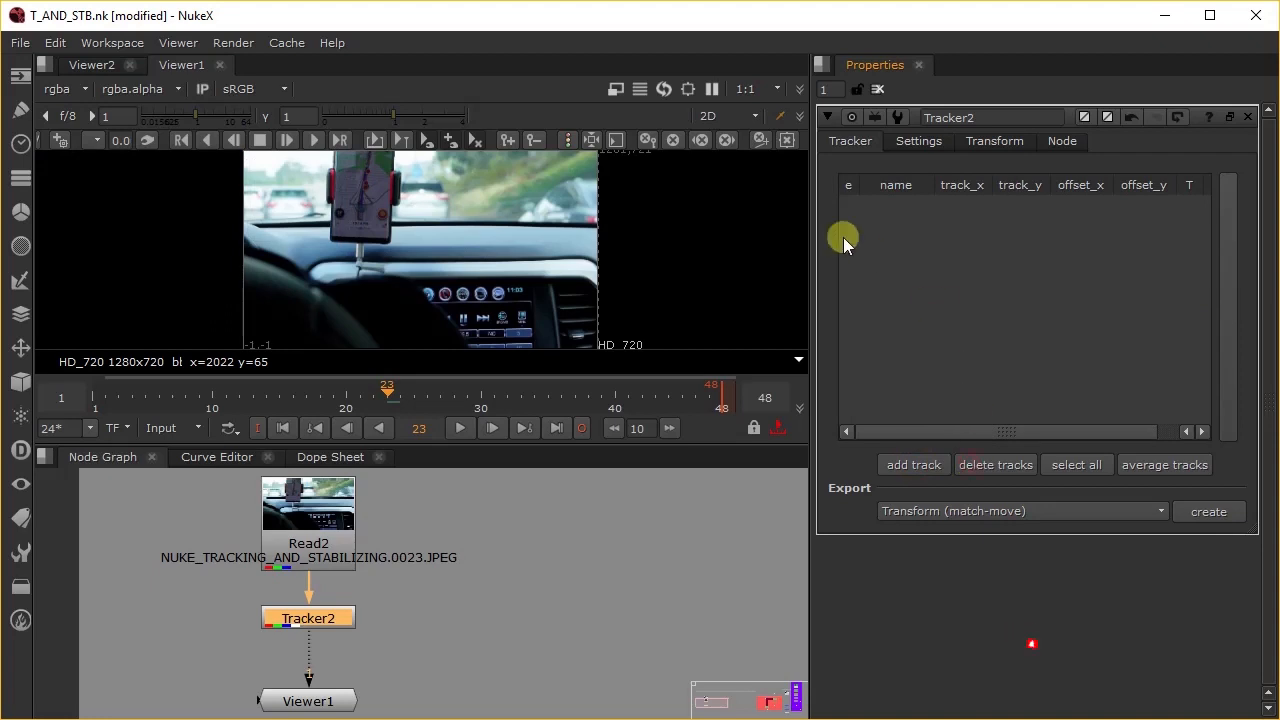
# Step: View Tracker2's available export types without changing the selection, and show its general tracking settings
pyautogui.click(911, 511)
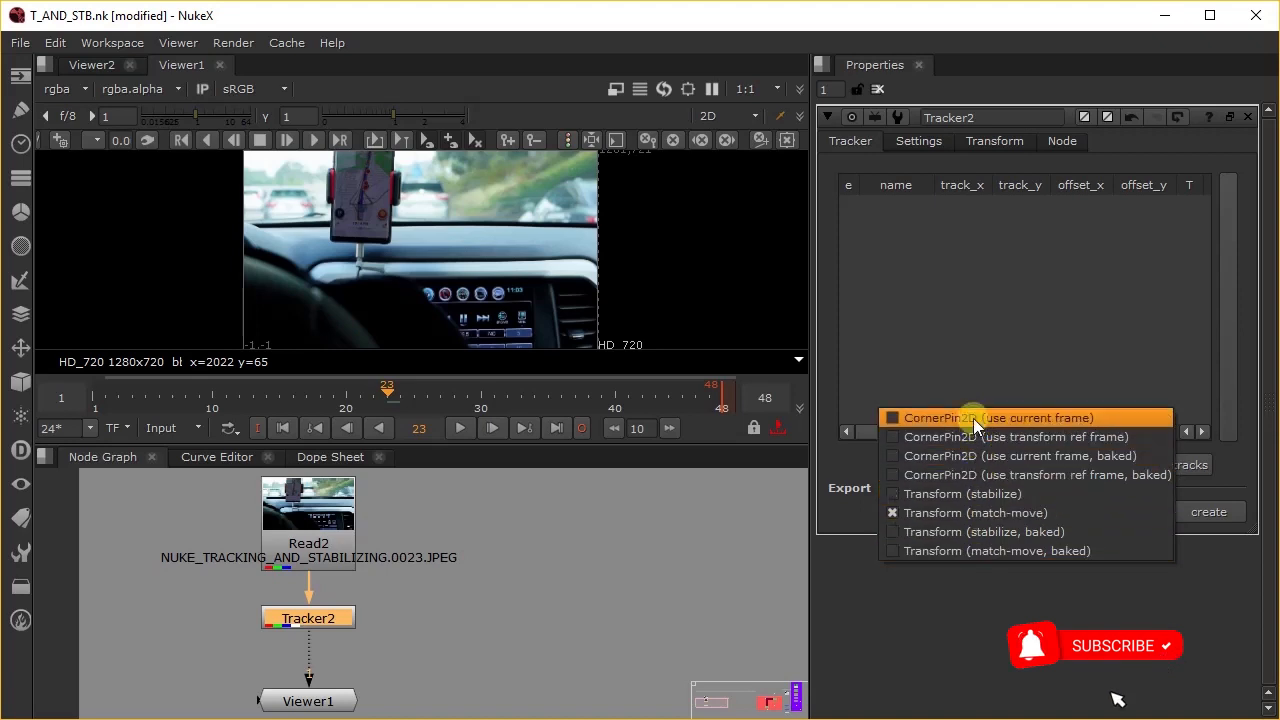
pyautogui.click(967, 375)
pyautogui.click(920, 141)
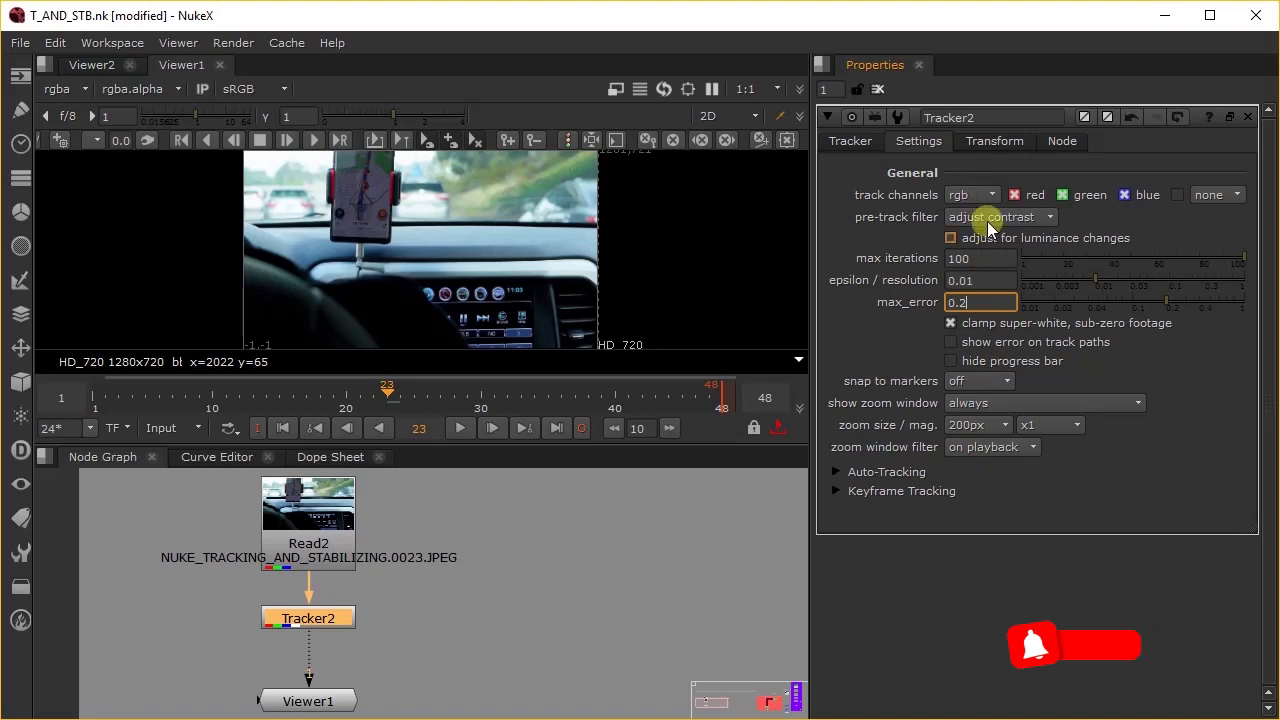
# Step: Look through Tracker2's Auto-Tracking and Keyframe Tracking settings and collapse both groups again
pyautogui.click(836, 472)
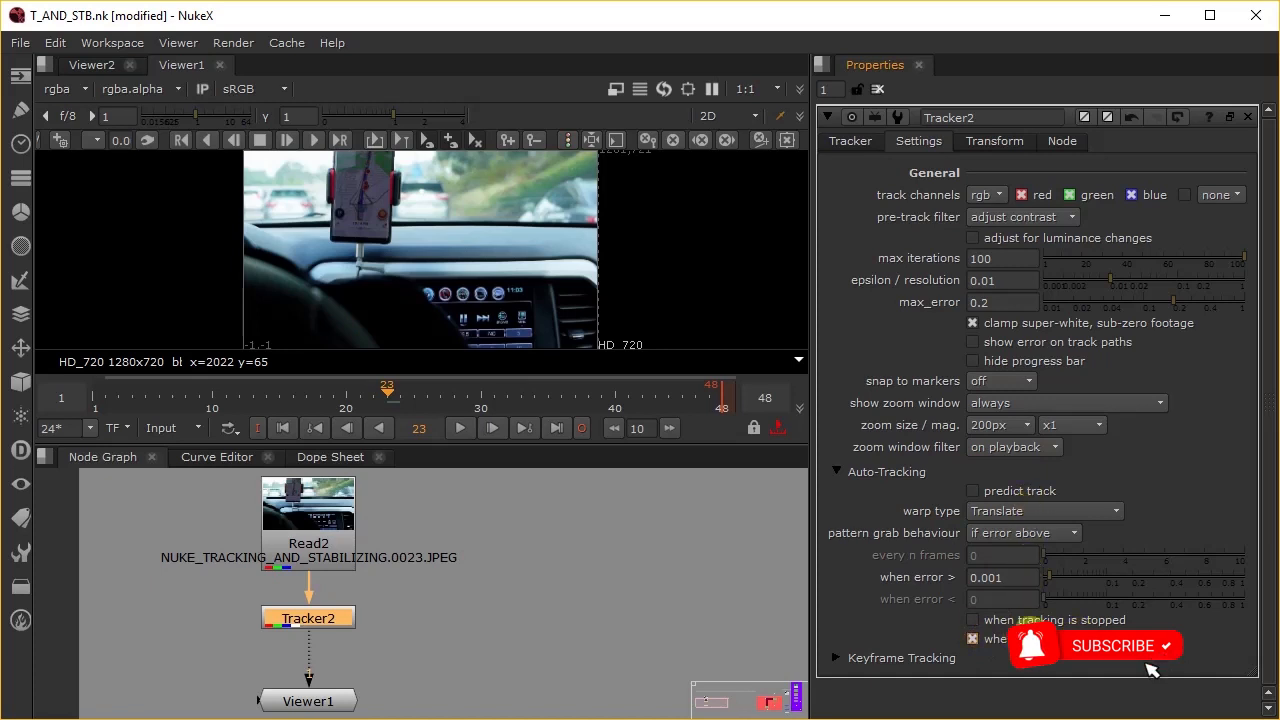
pyautogui.click(844, 652)
pyautogui.scroll(-3, 987, 509)
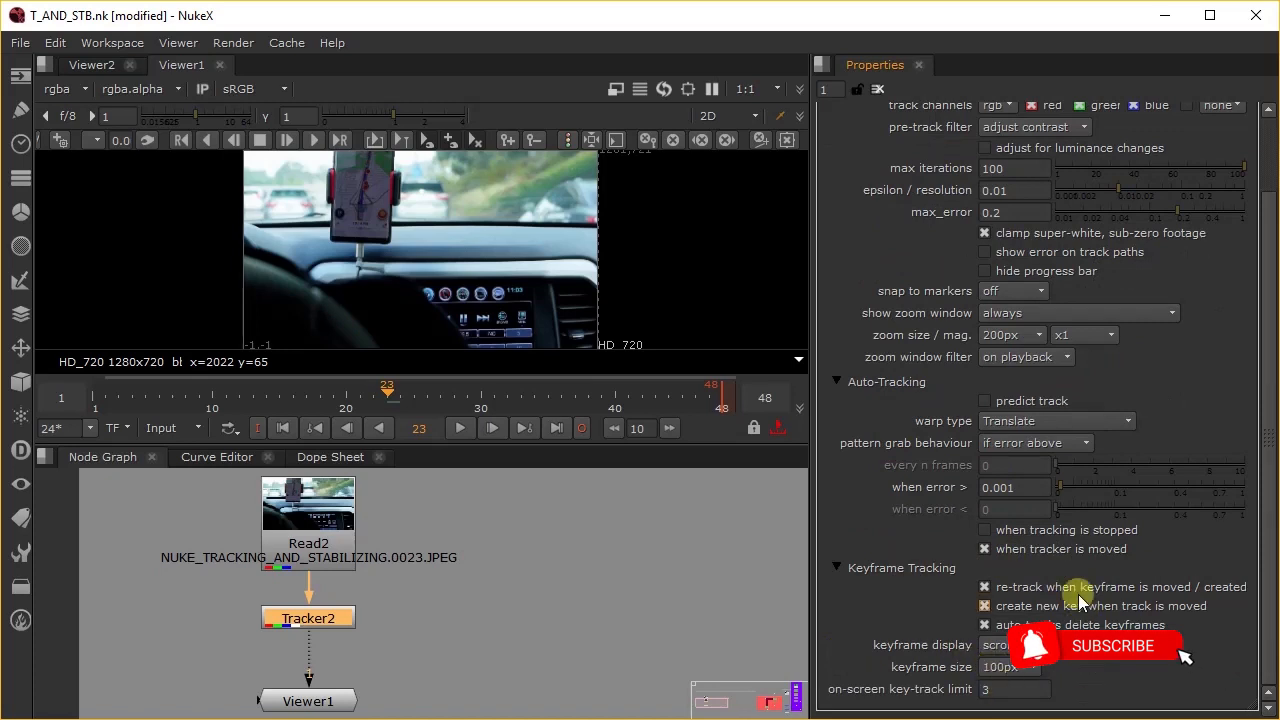
pyautogui.scroll(3, 1090, 510)
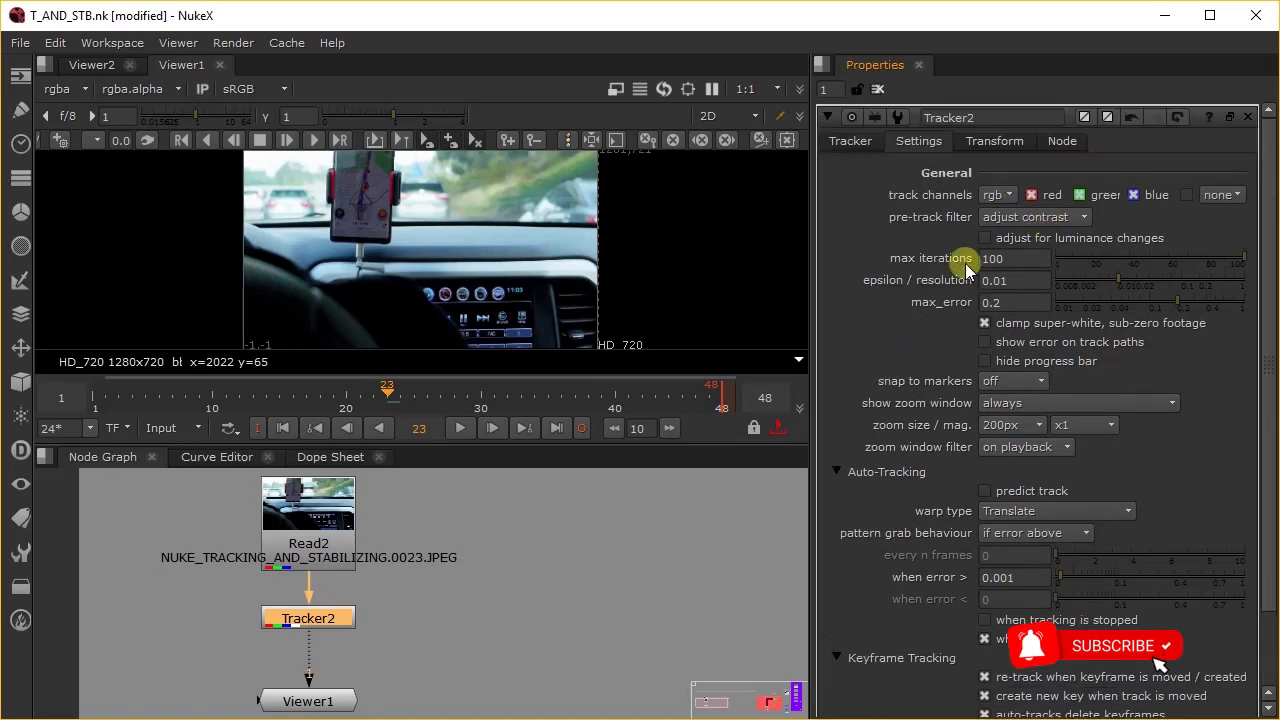
pyautogui.click(835, 655)
pyautogui.click(836, 474)
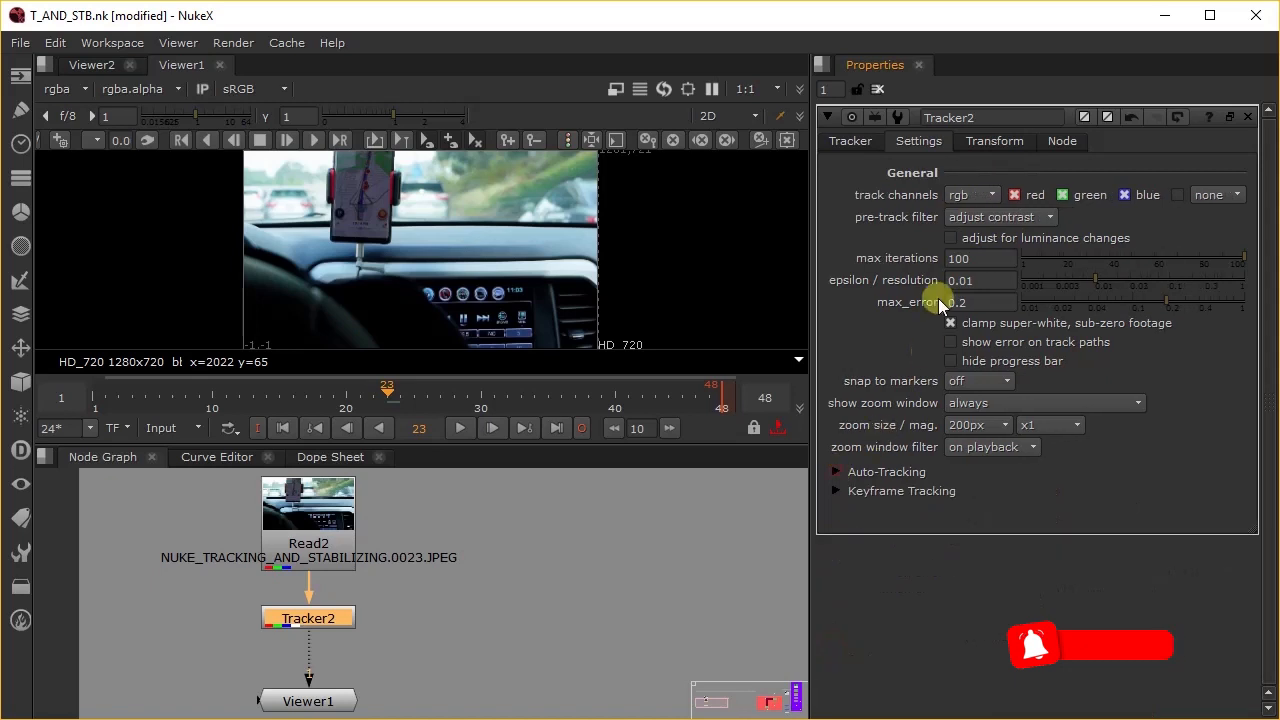
# Step: View Tracker2's available transform types without changing the selection, check its Node properties and return to the track list
pyautogui.click(990, 141)
pyautogui.click(990, 173)
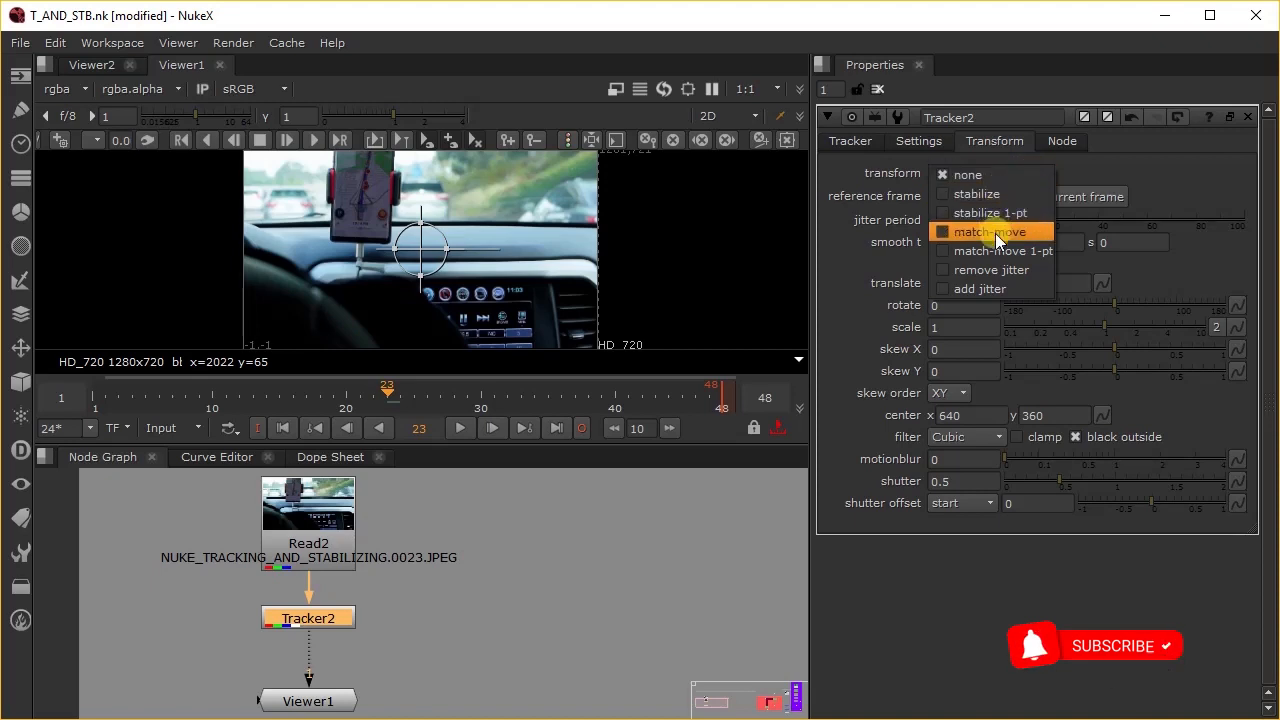
pyautogui.click(1066, 168)
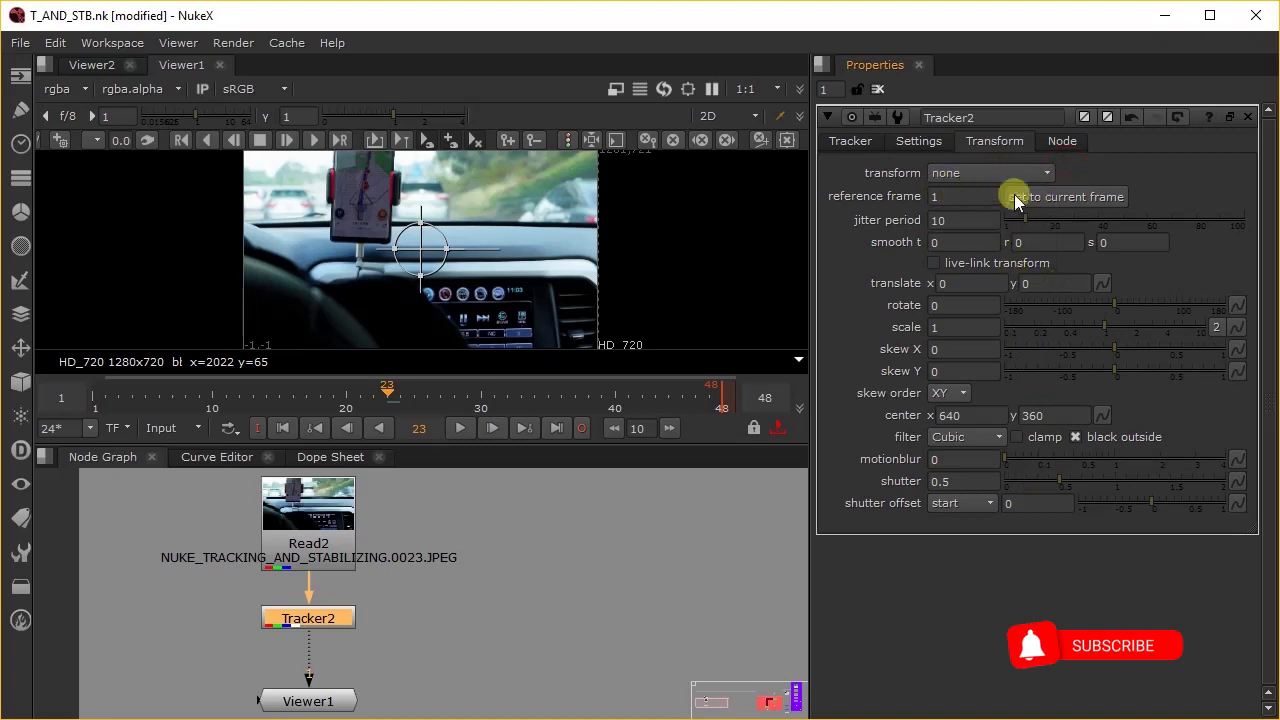
pyautogui.click(1052, 138)
pyautogui.click(866, 141)
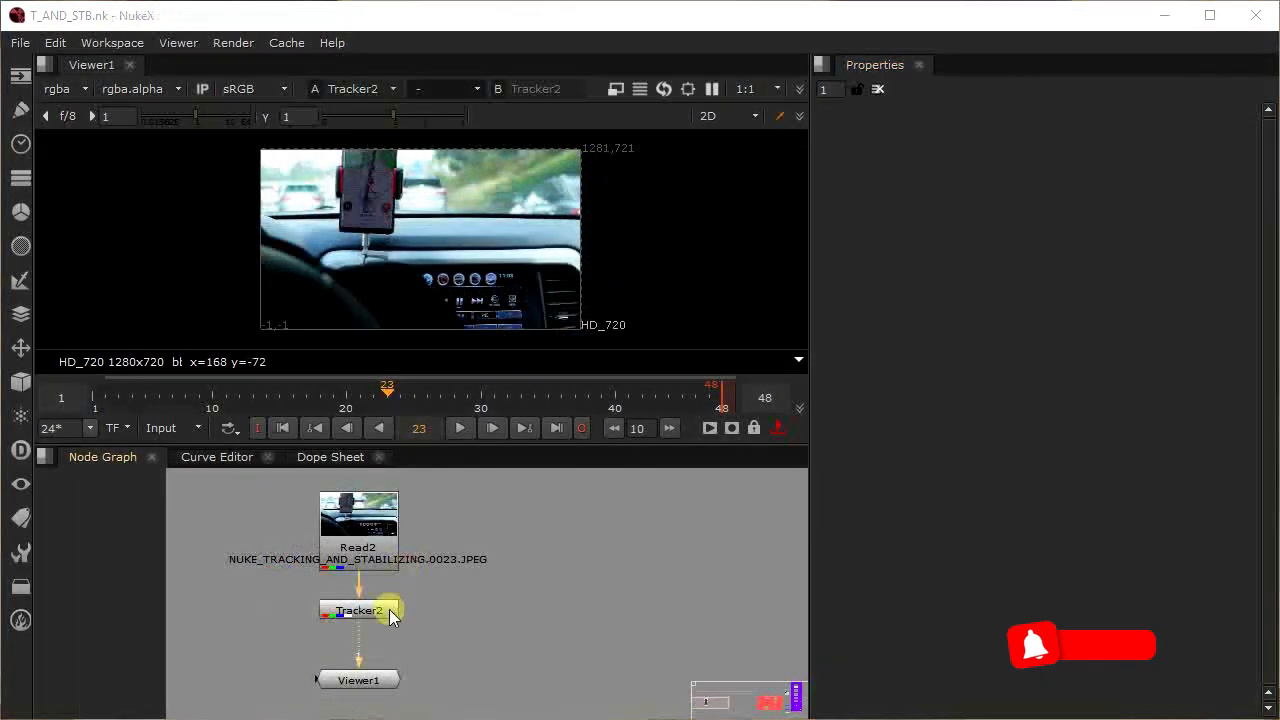
# Step: Open Tracker2's properties and place a track on the red phone icon of the dashboard display
pyautogui.doubleClick(389, 609)
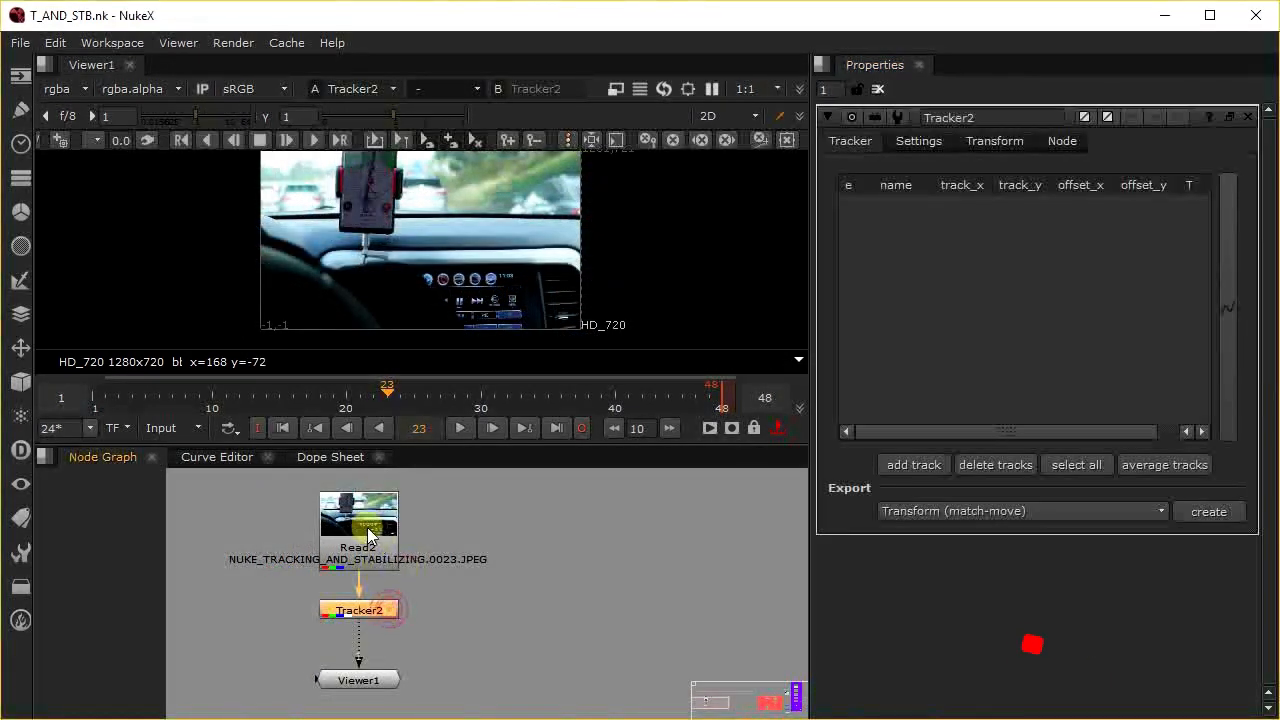
pyautogui.click(56, 143)
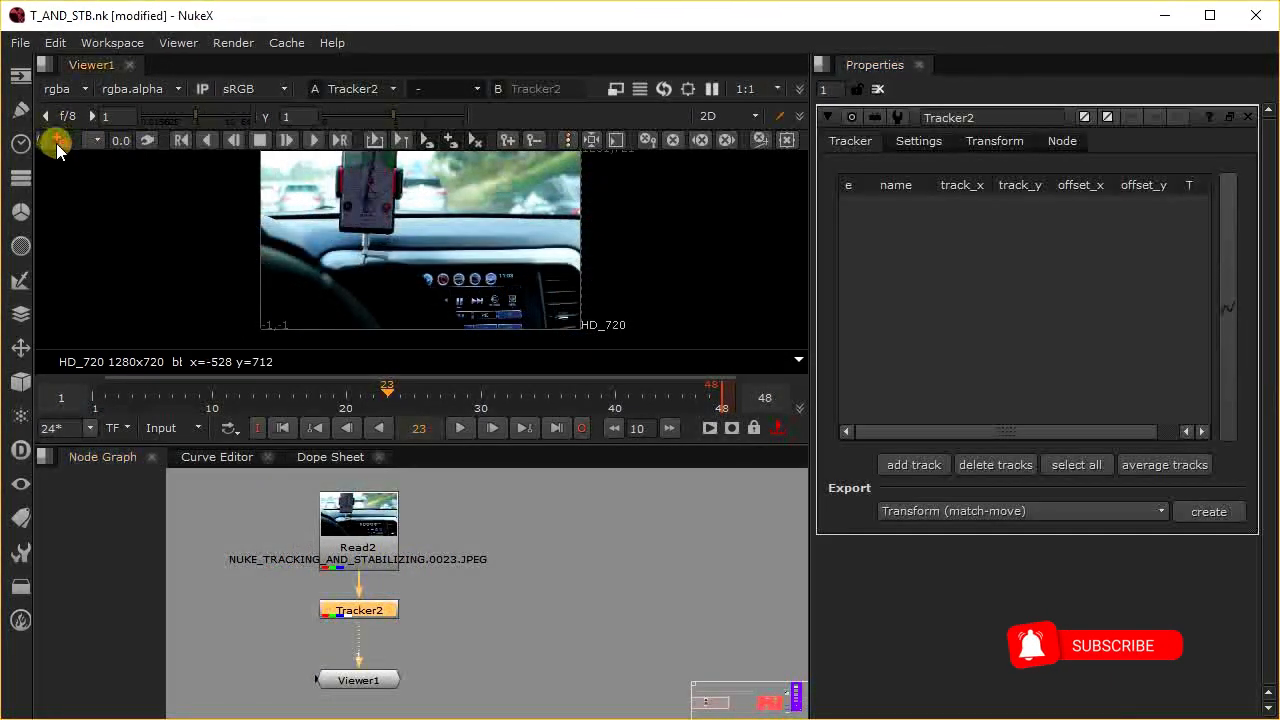
pyautogui.press('space')
pyautogui.scroll(3, 637, 423)
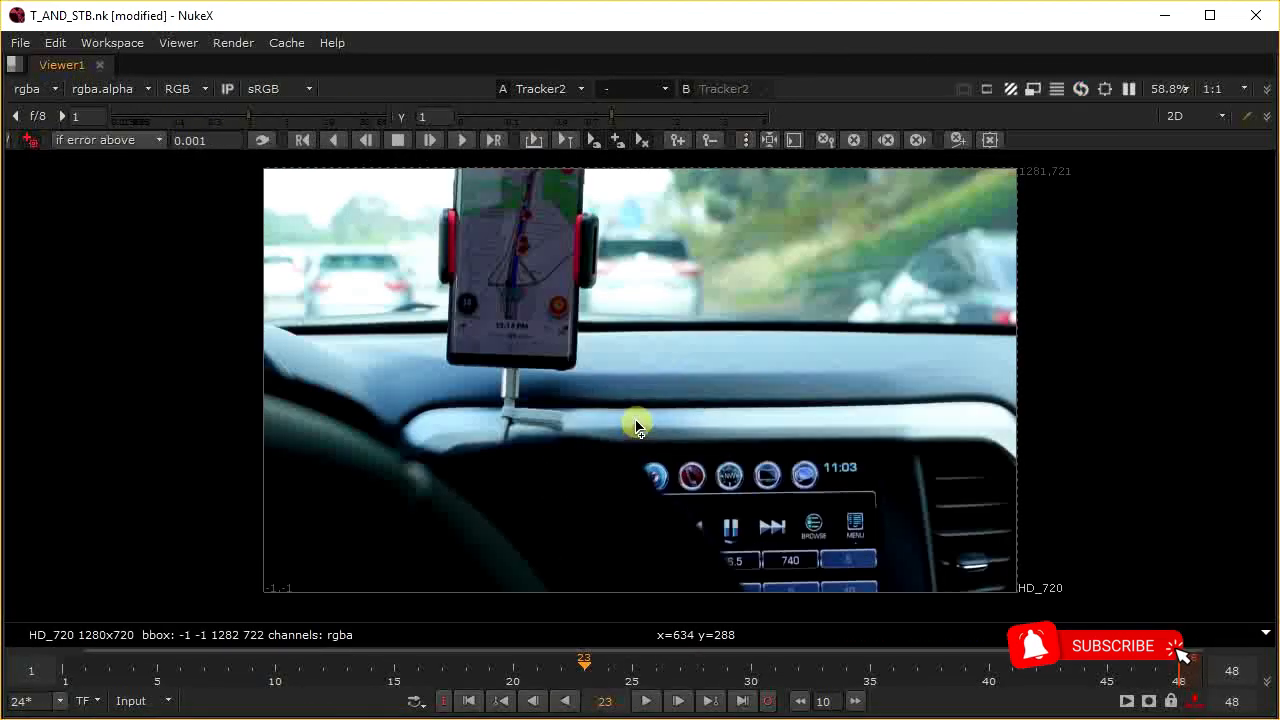
pyautogui.keyDown('ctrl'); pyautogui.keyDown('alt'); pyautogui.click(704, 490); pyautogui.keyUp('alt'); pyautogui.keyUp('ctrl')
# Step: Place five more tracks rightward from the NW compass icon: on the next icons and past them around the clock
pyautogui.keyDown('ctrl'); pyautogui.keyDown('alt'); pyautogui.click(750, 490); pyautogui.keyUp('alt'); pyautogui.keyUp('ctrl')
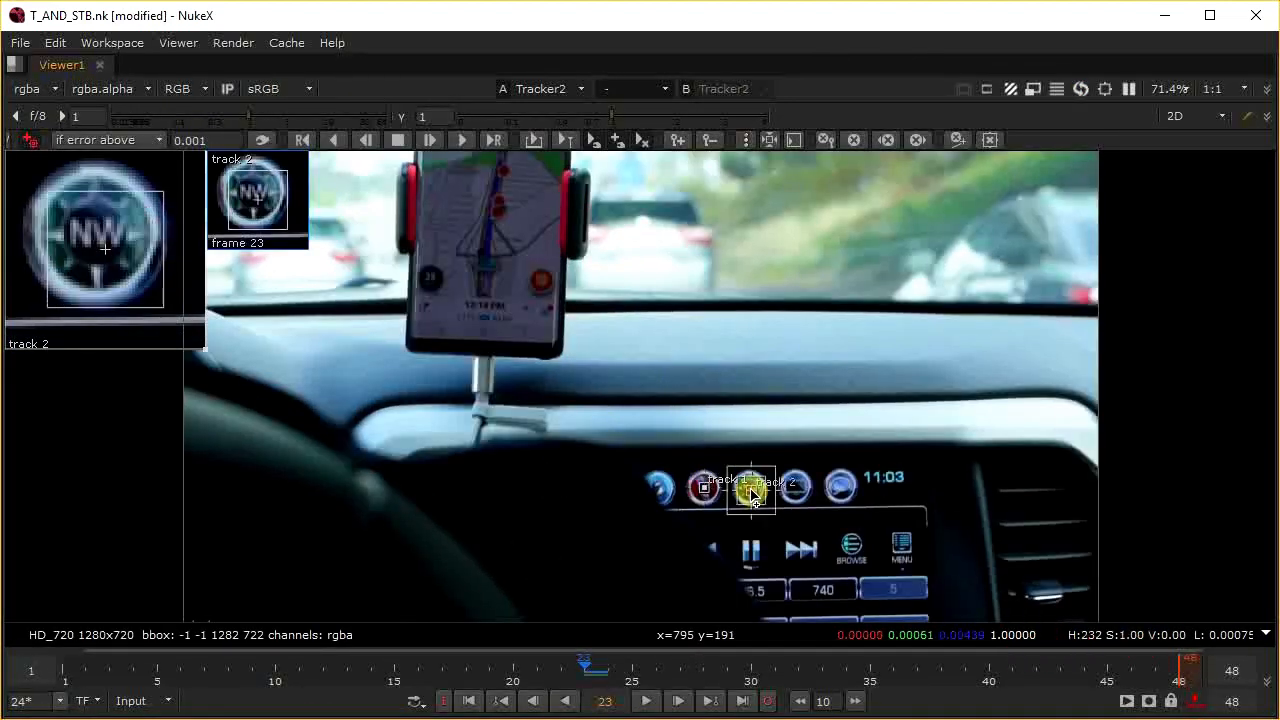
pyautogui.keyDown('ctrl'); pyautogui.keyDown('alt'); pyautogui.click(800, 490); pyautogui.keyUp('alt'); pyautogui.keyUp('ctrl')
pyautogui.keyDown('ctrl'); pyautogui.keyDown('alt'); pyautogui.click(845, 492); pyautogui.keyUp('alt'); pyautogui.keyUp('ctrl')
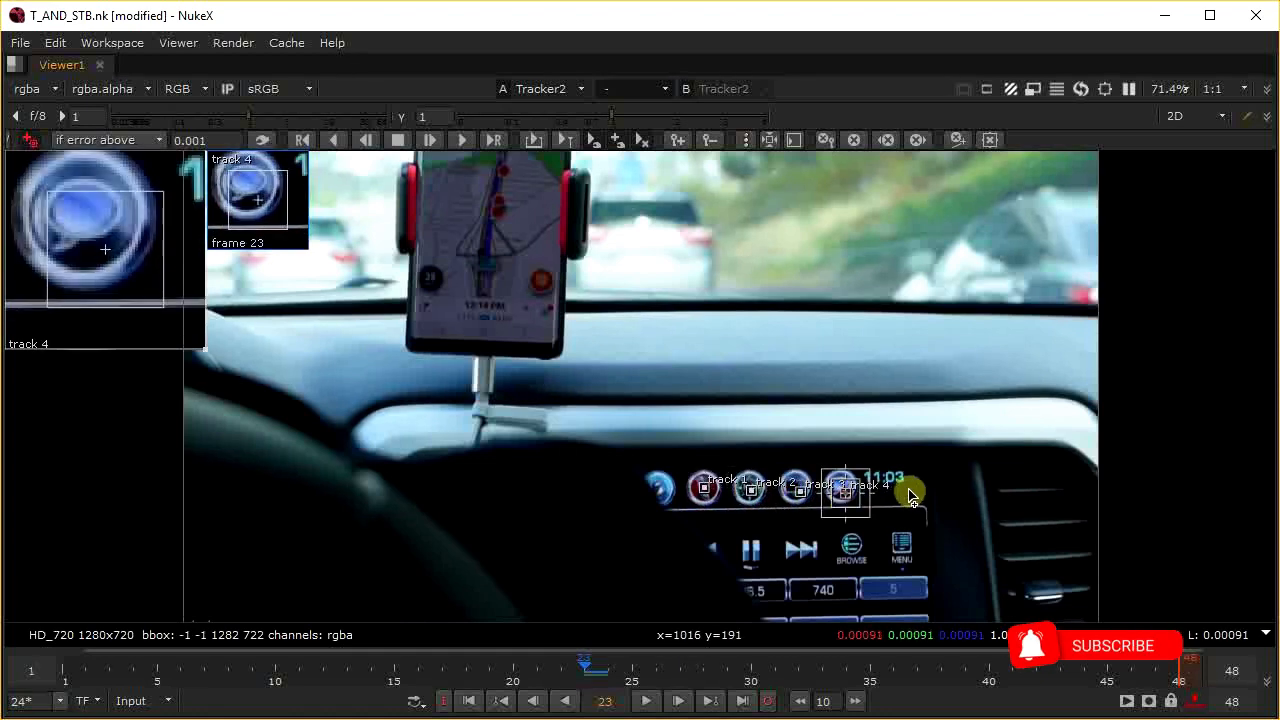
pyautogui.keyDown('ctrl'); pyautogui.keyDown('alt'); pyautogui.click(908, 490); pyautogui.keyUp('alt'); pyautogui.keyUp('ctrl')
pyautogui.keyDown('ctrl'); pyautogui.keyDown('alt'); pyautogui.click(948, 479); pyautogui.keyUp('alt'); pyautogui.keyUp('ctrl')
pyautogui.press('space')
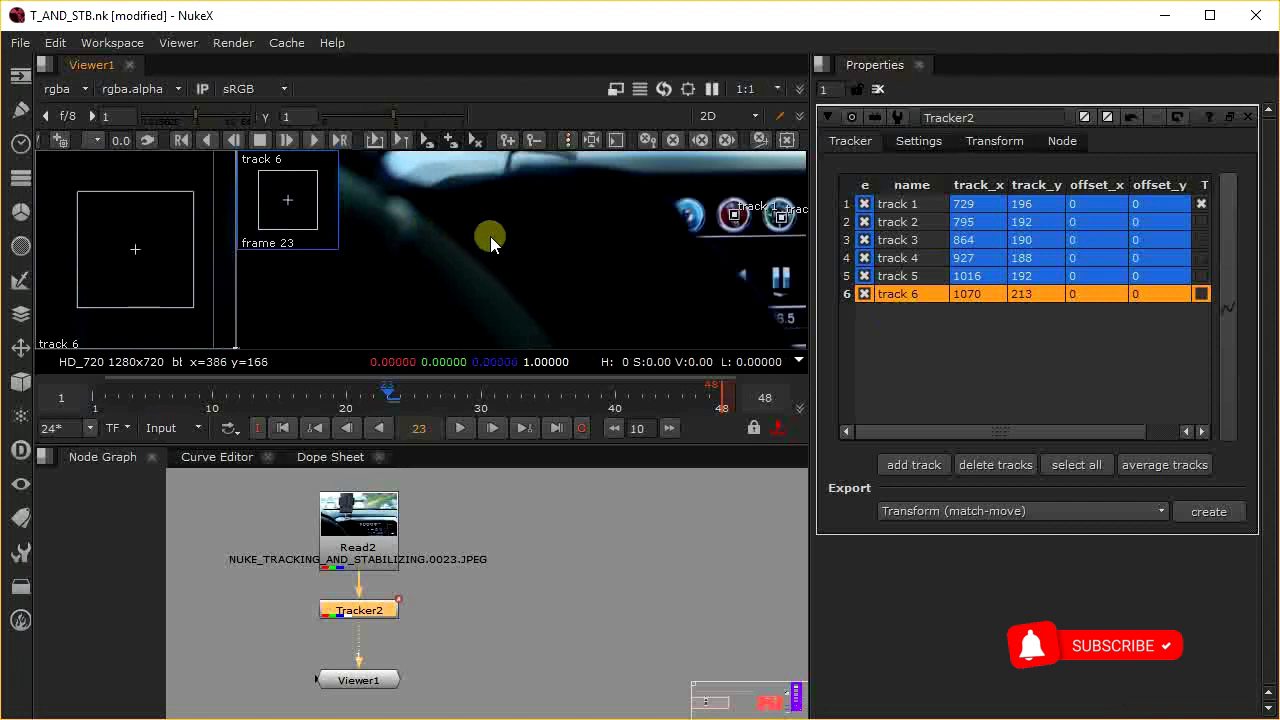
# Step: Place three more tracks in the dark area around the steering wheel
pyautogui.keyDown('ctrl'); pyautogui.keyDown('alt'); pyautogui.click(441, 230); pyautogui.keyUp('alt'); pyautogui.keyUp('ctrl')
pyautogui.keyDown('ctrl'); pyautogui.keyDown('alt'); pyautogui.click(540, 244); pyautogui.keyUp('alt'); pyautogui.keyUp('ctrl')
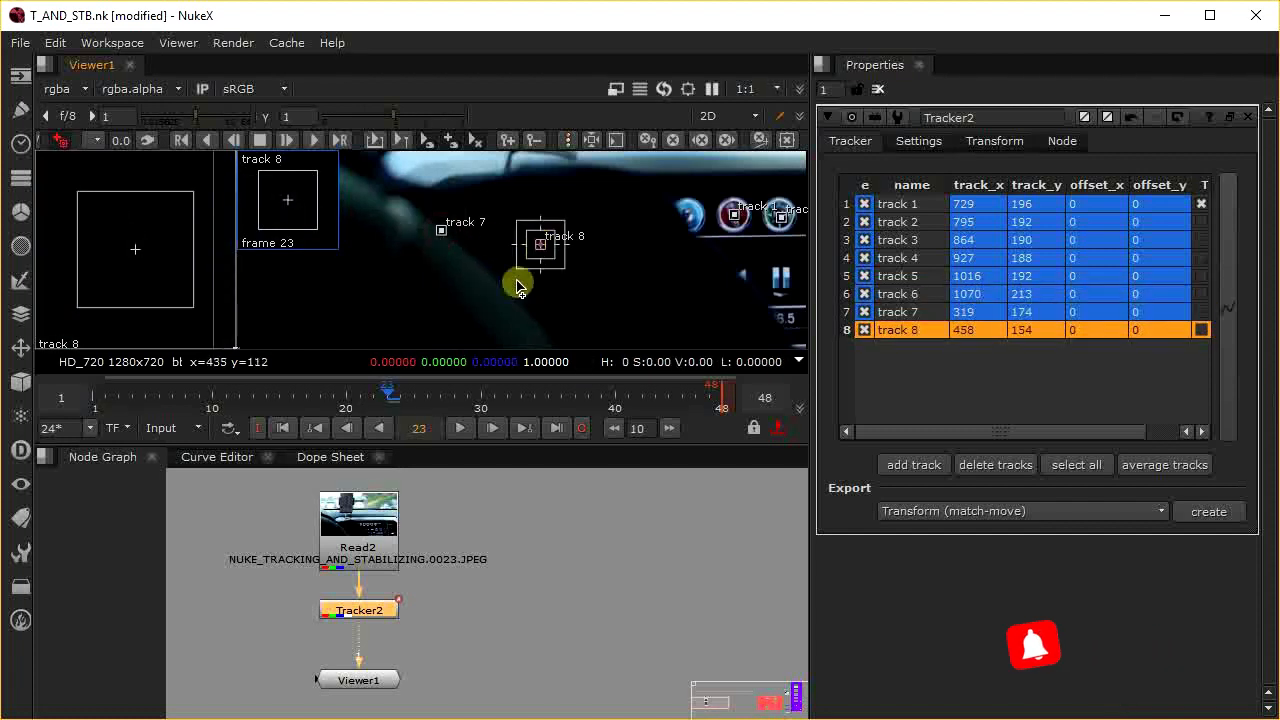
pyautogui.keyDown('ctrl'); pyautogui.keyDown('alt'); pyautogui.click(476, 299); pyautogui.keyUp('alt'); pyautogui.keyUp('ctrl')
# Step: Delete tracks 2 through 9 from the Tracker2 track list
pyautogui.moveTo(645, 260); pyautogui.dragTo(558, 294, button='middle')
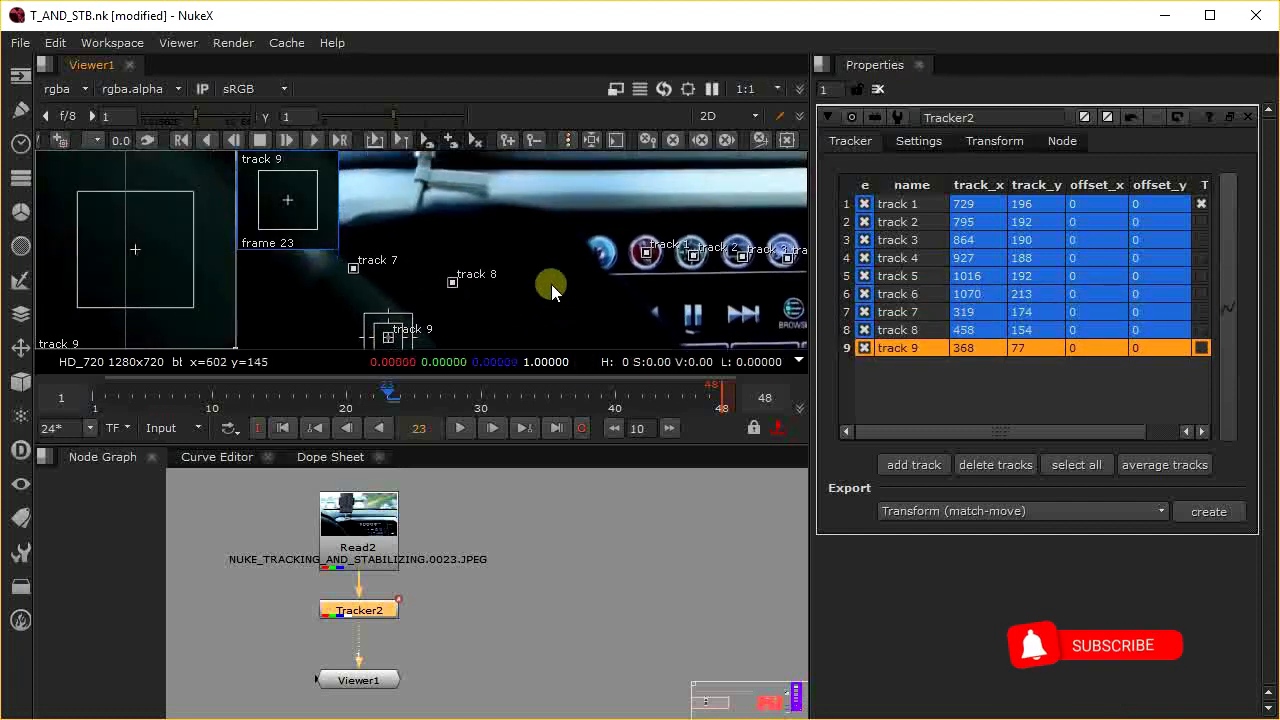
pyautogui.scroll(-2, 510, 234)
pyautogui.click(895, 222)
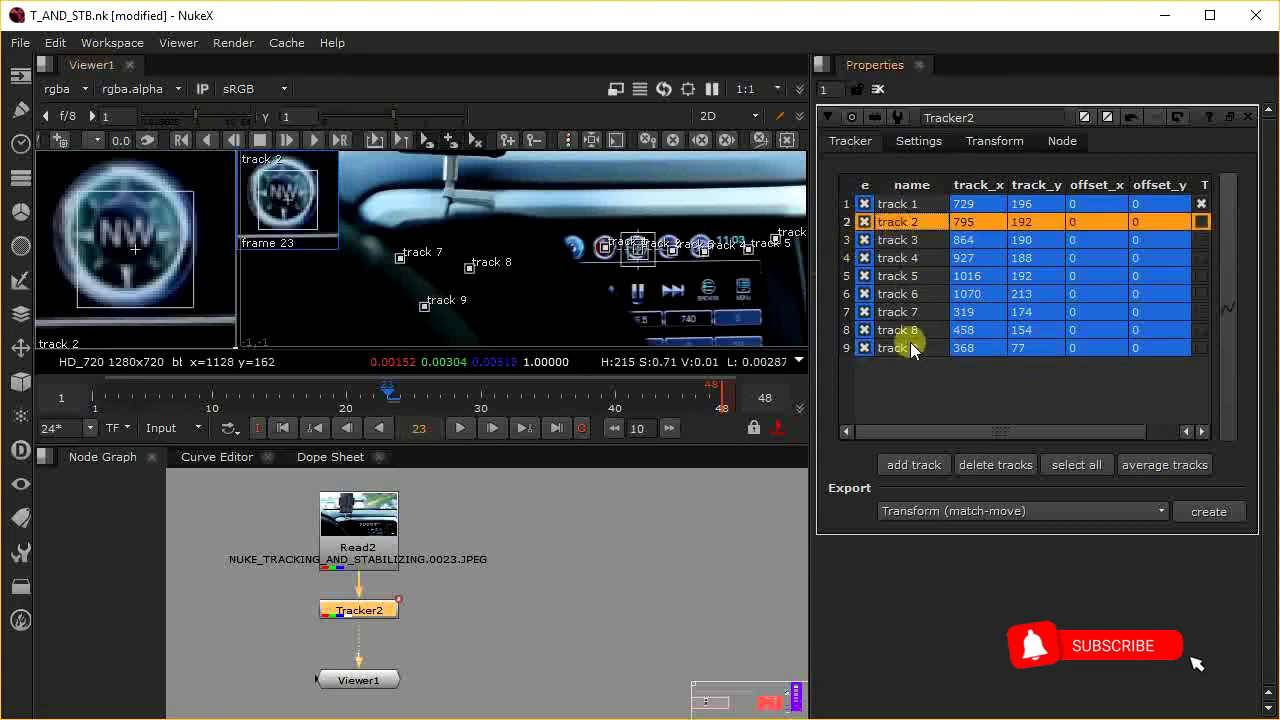
pyautogui.keyDown('shift'); pyautogui.click(909, 348); pyautogui.keyUp('shift')
pyautogui.click(1018, 464)
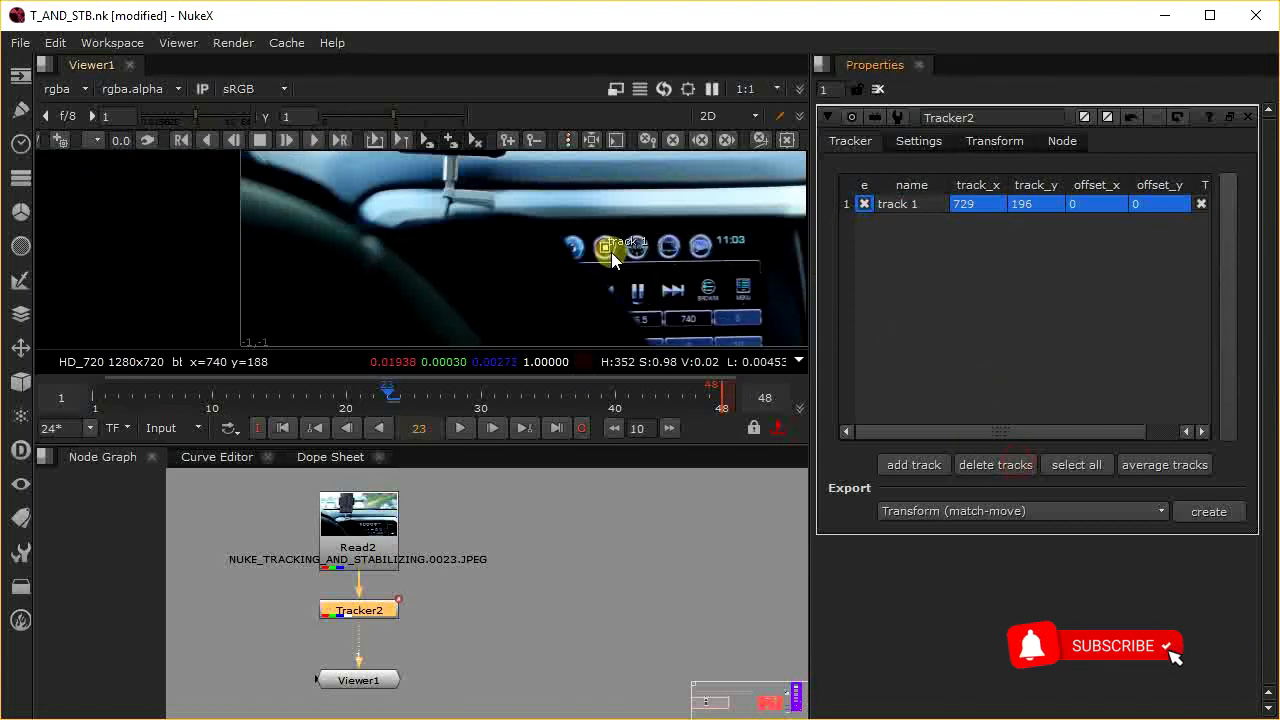
# Step: Add a second track to Tracker2 and move it onto the small red dot at the phone screen's lower-left corner
pyautogui.scroll(5, 608, 253)
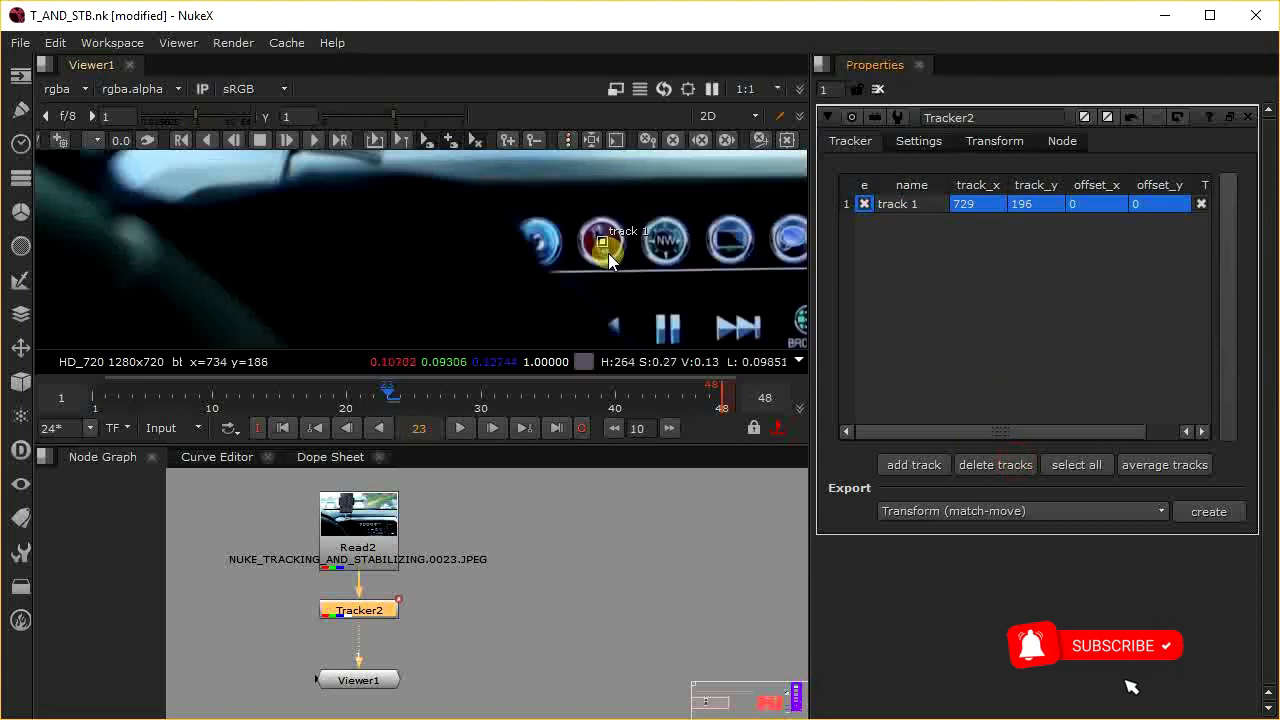
pyautogui.scroll(-5, 516, 262)
pyautogui.scroll(-4, 516, 262)
pyautogui.click(927, 463)
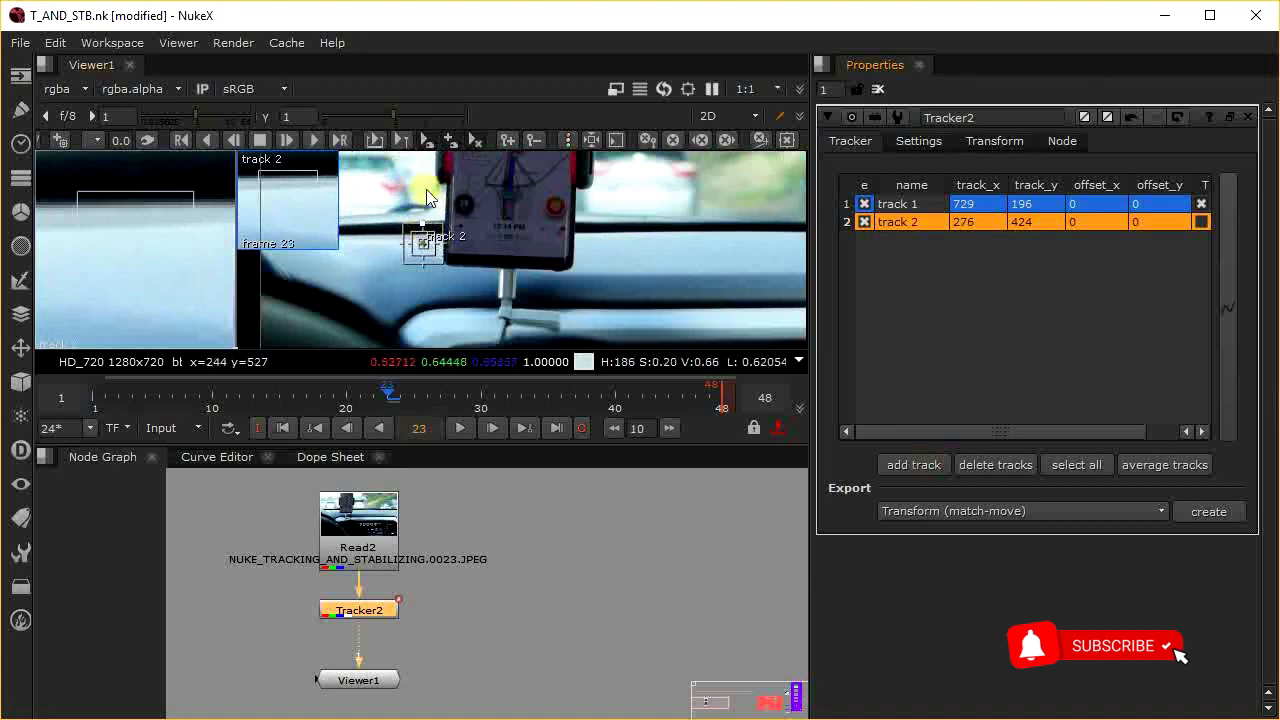
pyautogui.scroll(5, 410, 253)
pyautogui.moveTo(407, 258); pyautogui.dragTo(482, 240, button='middle')
pyautogui.scroll(-3, 482, 240)
pyautogui.scroll(2, 477, 248)
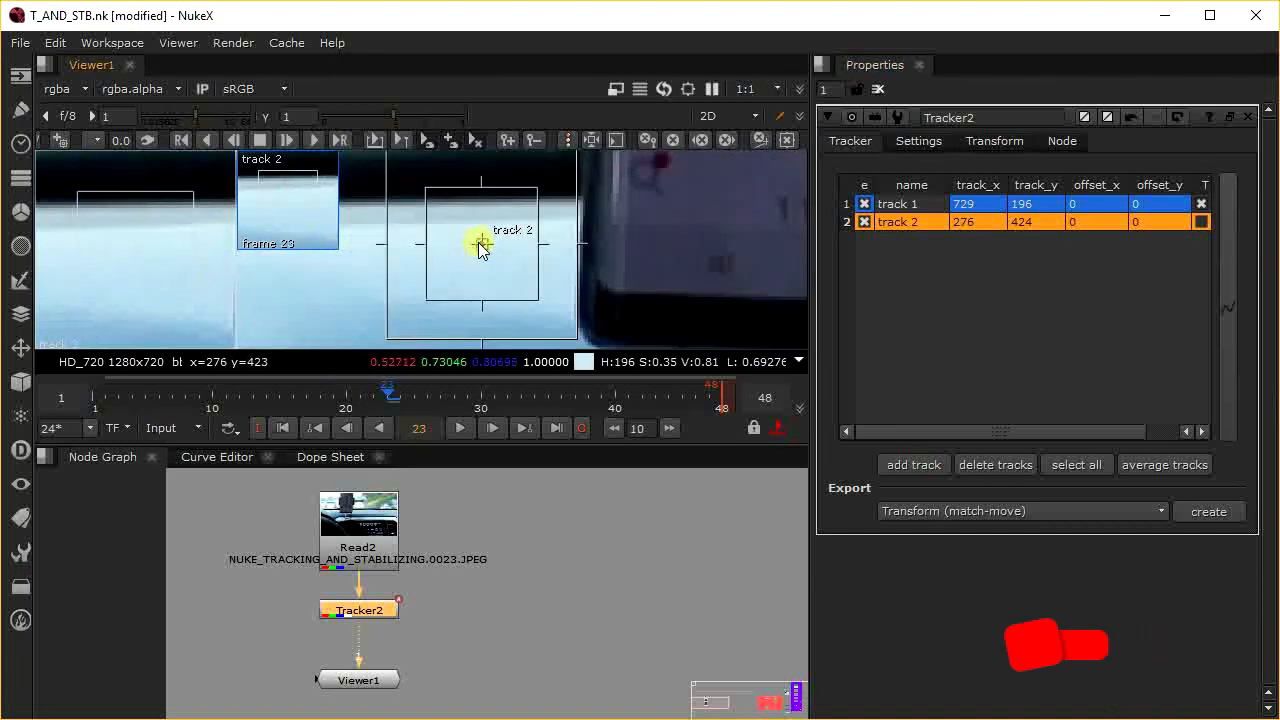
pyautogui.moveTo(480, 246); pyautogui.dragTo(665, 163)
pyautogui.moveTo(680, 171); pyautogui.dragTo(585, 237, button='middle')
pyautogui.scroll(-2, 596, 258)
pyautogui.scroll(1, 585, 237)
# Step: Center track 2 precisely on the red dot at frame 23 and keyframe it on the same dot at frame 19
pyautogui.press('space')
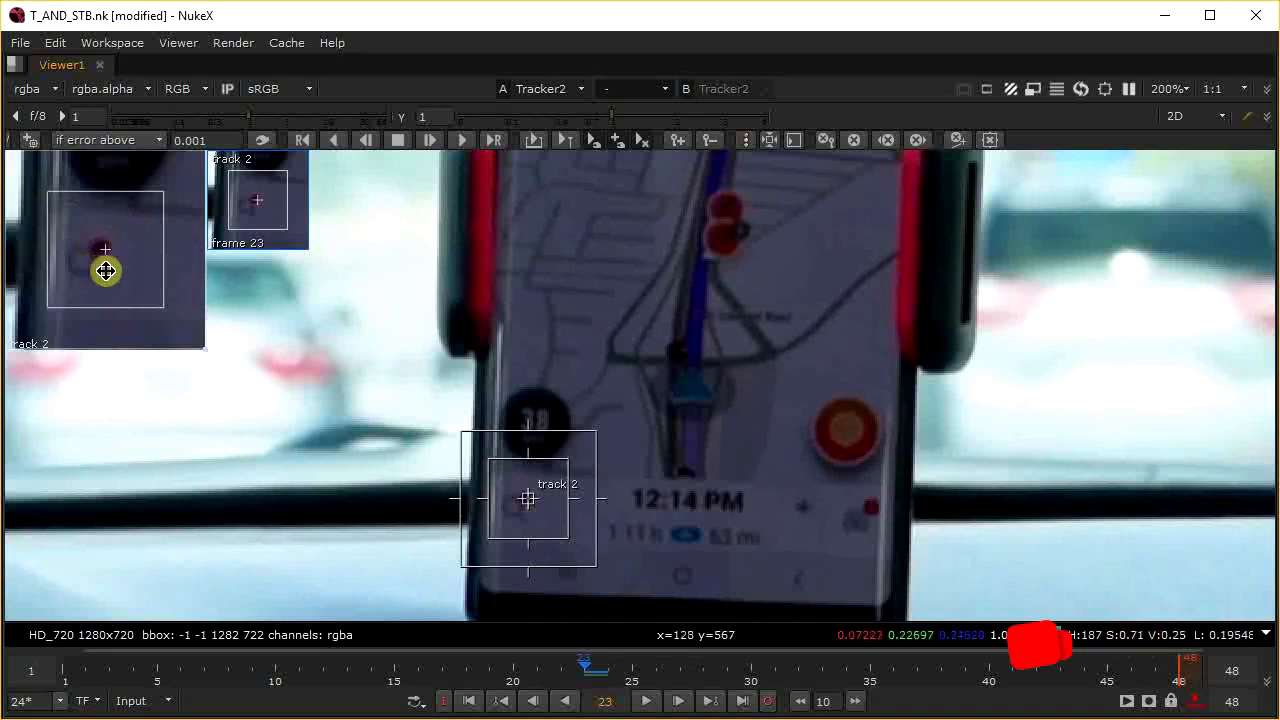
pyautogui.moveTo(124, 268); pyautogui.dragTo(129, 272)
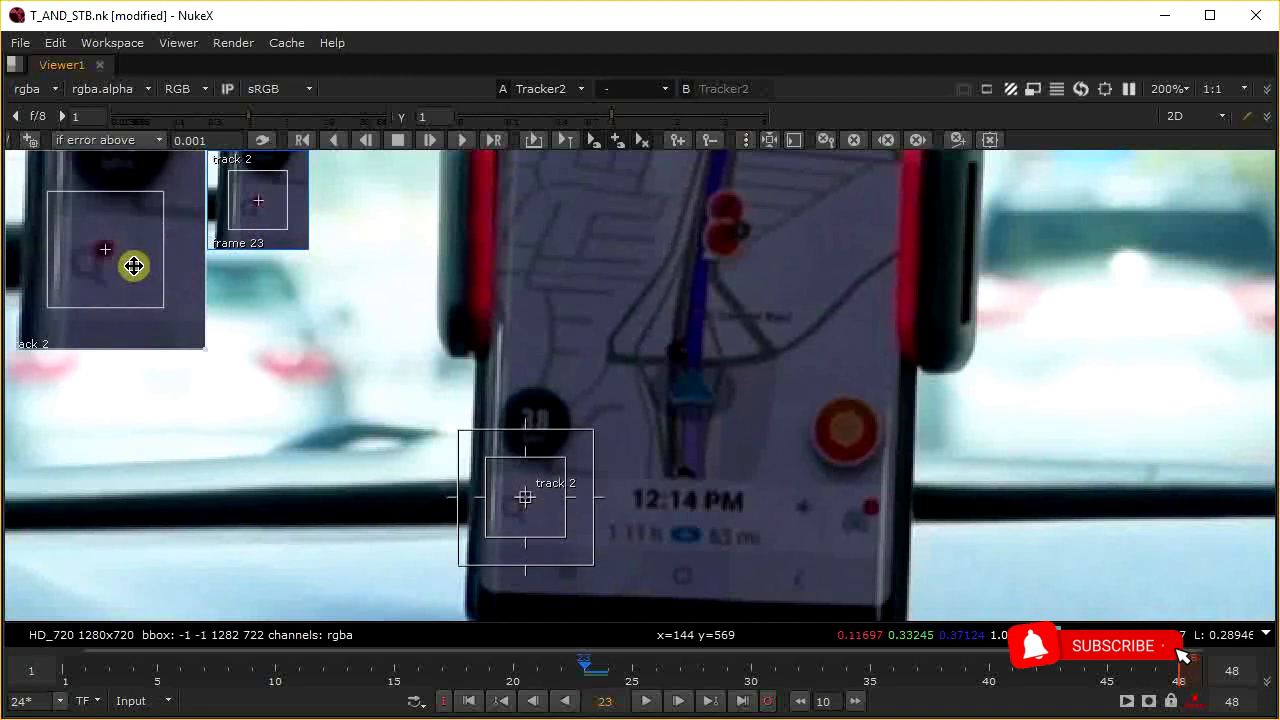
pyautogui.moveTo(127, 268); pyautogui.dragTo(131, 268)
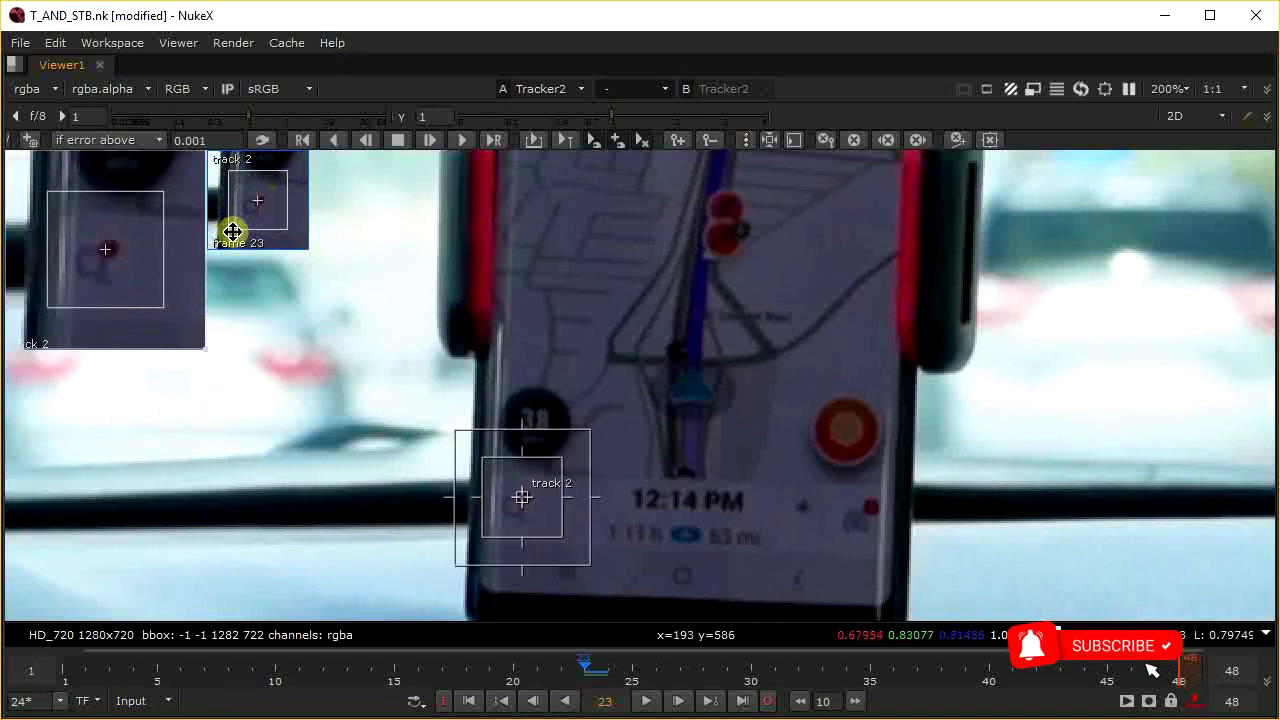
pyautogui.moveTo(588, 676); pyautogui.dragTo(489, 669)
pyautogui.moveTo(132, 275); pyautogui.dragTo(130, 294)
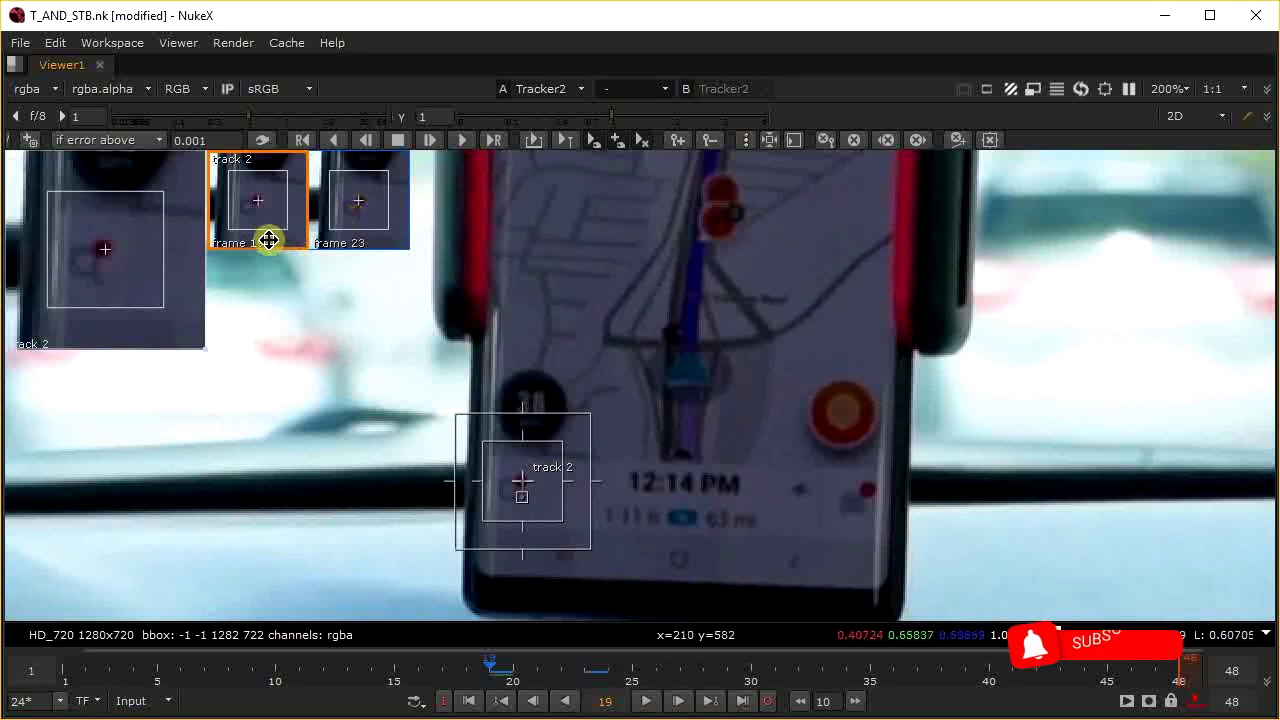
# Step: Compare track 2's keyframes at frames 19 and 23 by switching between them repeatedly
pyautogui.click(362, 218)
pyautogui.click(277, 220)
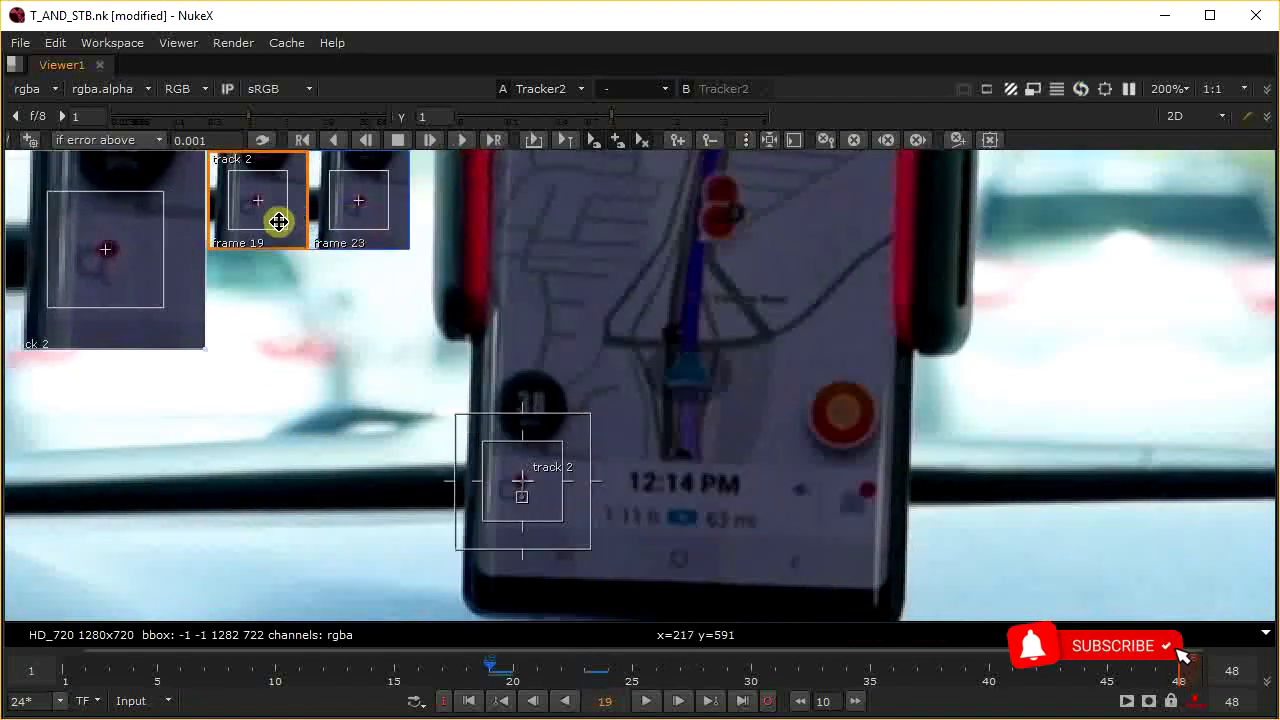
pyautogui.click(354, 220)
pyautogui.click(283, 221)
pyautogui.click(358, 225)
pyautogui.click(279, 223)
pyautogui.click(349, 218)
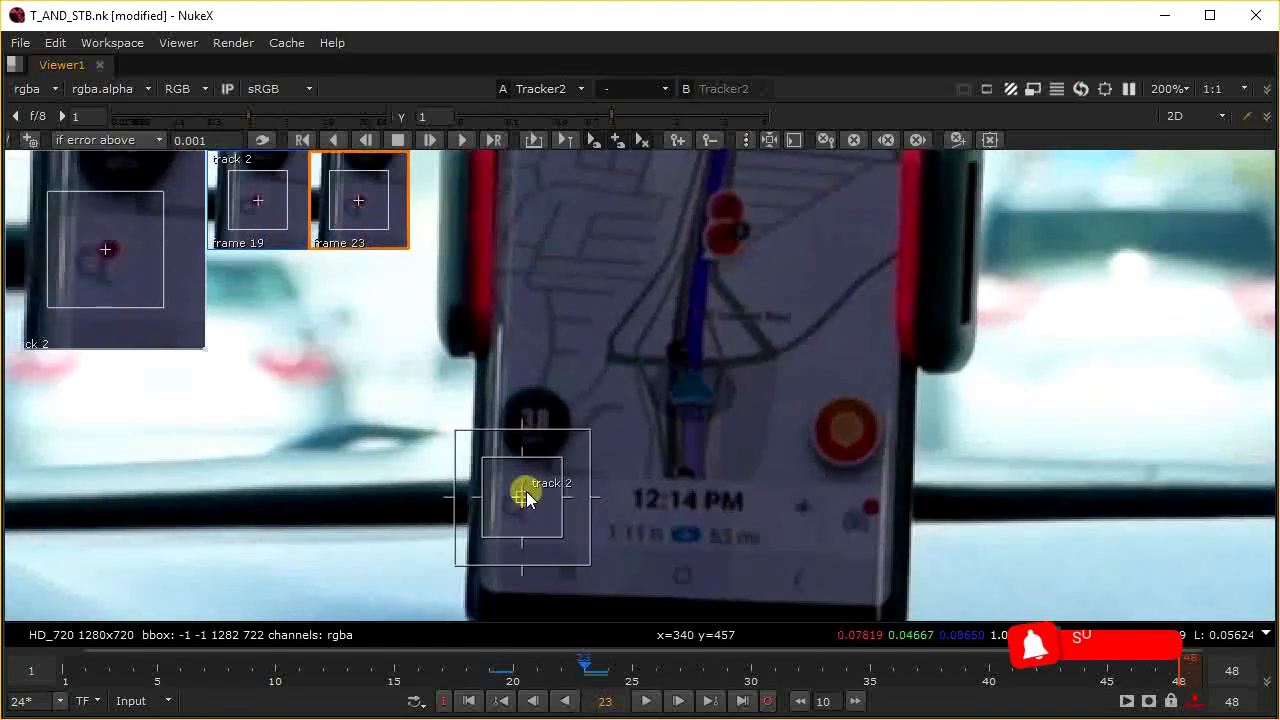
# Step: Nudge track 2's point at frame 23, and narrow its pattern and search boxes at frame 19
pyautogui.scroll(2, 530, 495)
pyautogui.moveTo(519, 504); pyautogui.dragTo(524, 503)
pyautogui.moveTo(588, 670); pyautogui.dragTo(497, 666)
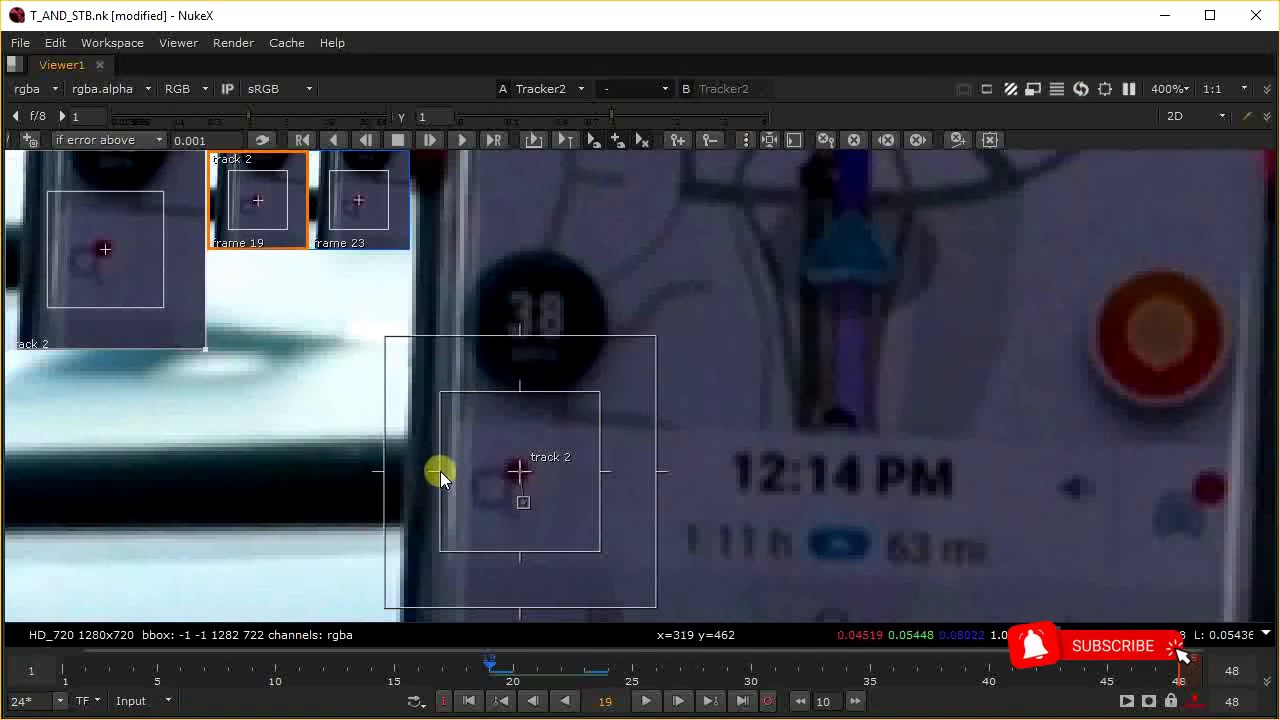
pyautogui.moveTo(440, 471); pyautogui.dragTo(450, 476)
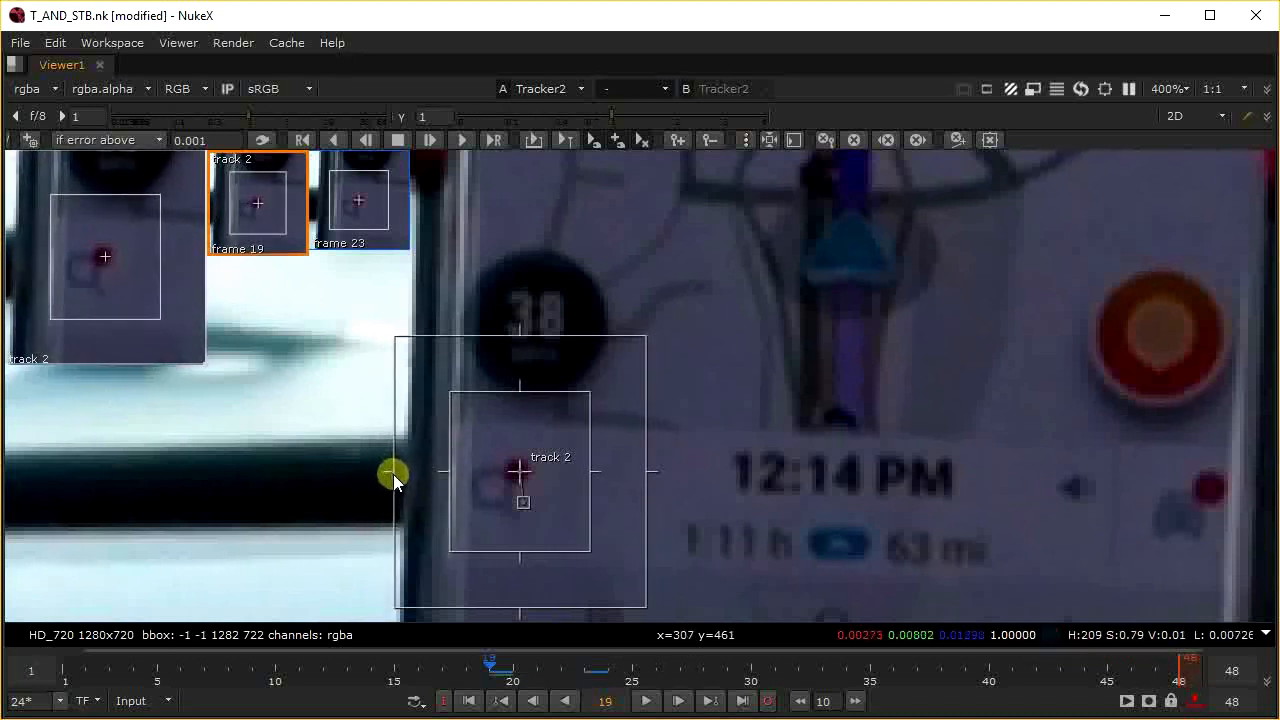
pyautogui.moveTo(393, 473); pyautogui.dragTo(410, 470)
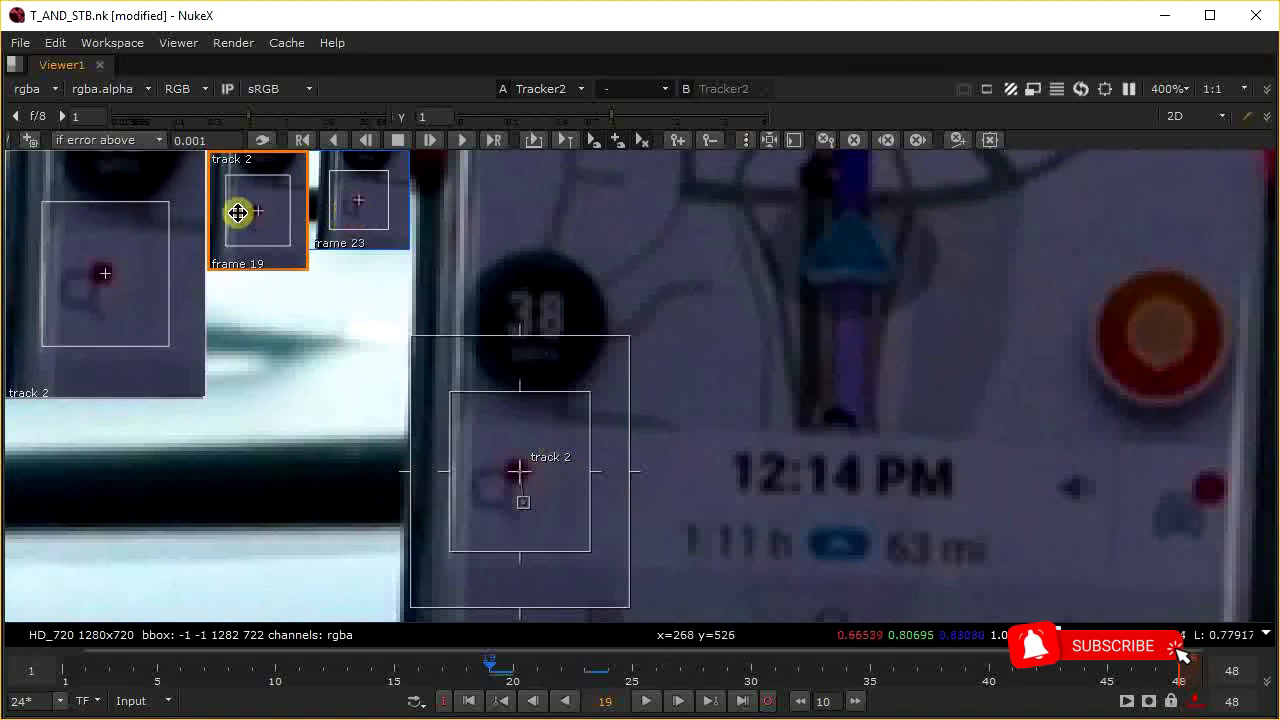
# Step: Reduce the height of track 2's pattern and search boxes at frame 19 and tighten their sides around the red dot
pyautogui.moveTo(522, 392); pyautogui.dragTo(526, 424)
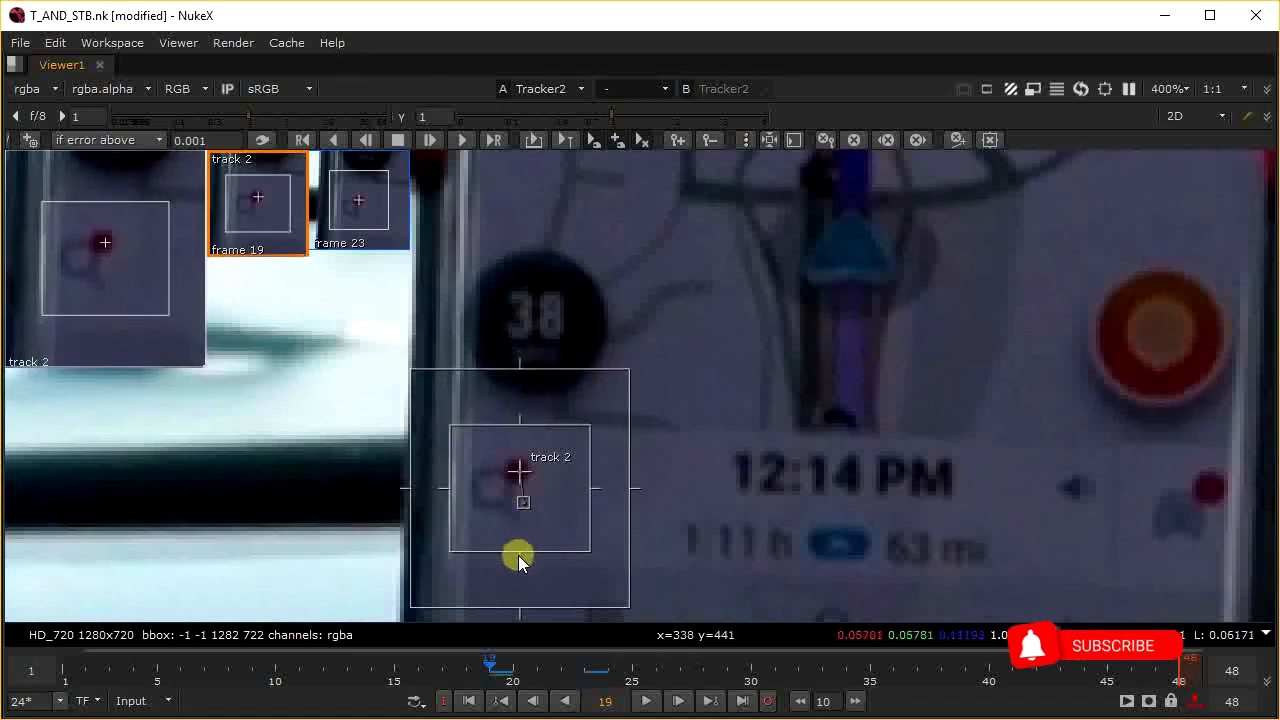
pyautogui.moveTo(520, 555); pyautogui.dragTo(518, 526)
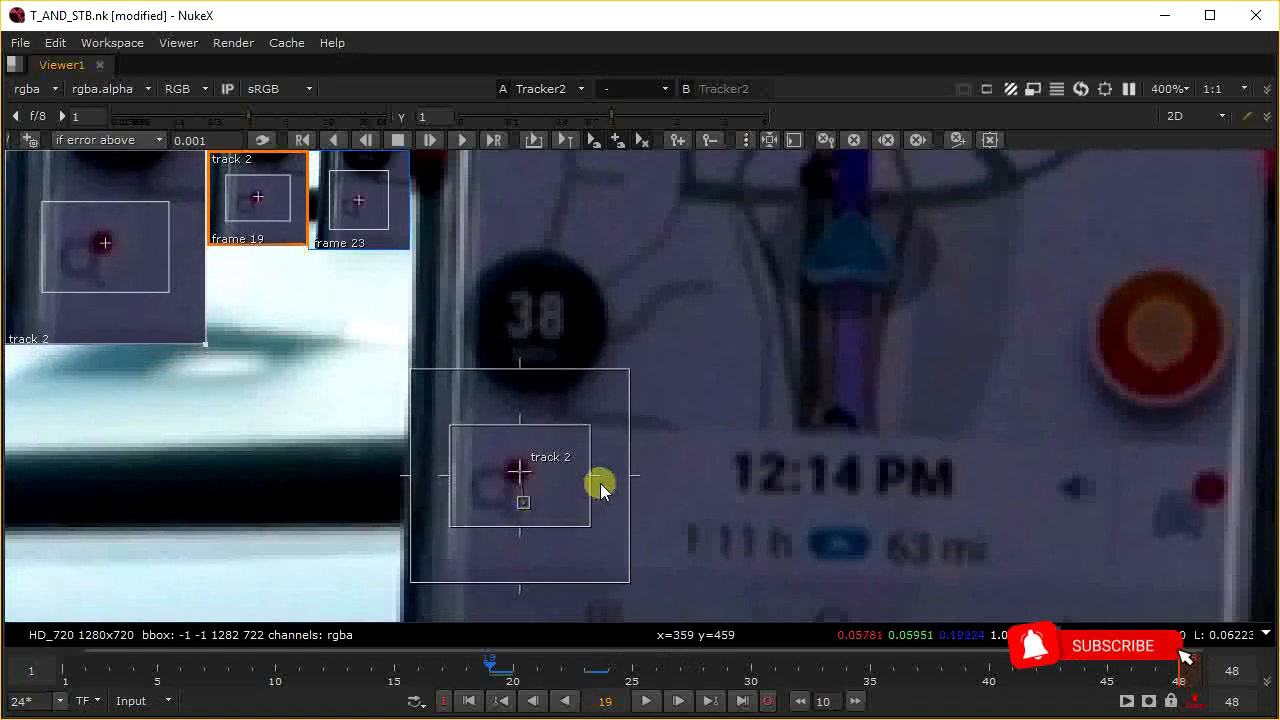
pyautogui.moveTo(591, 474)
pyautogui.mouseDown()
pyautogui.moveTo(644, 476)
pyautogui.moveTo(614, 476)
pyautogui.mouseUp()
pyautogui.moveTo(517, 581); pyautogui.dragTo(514, 564)
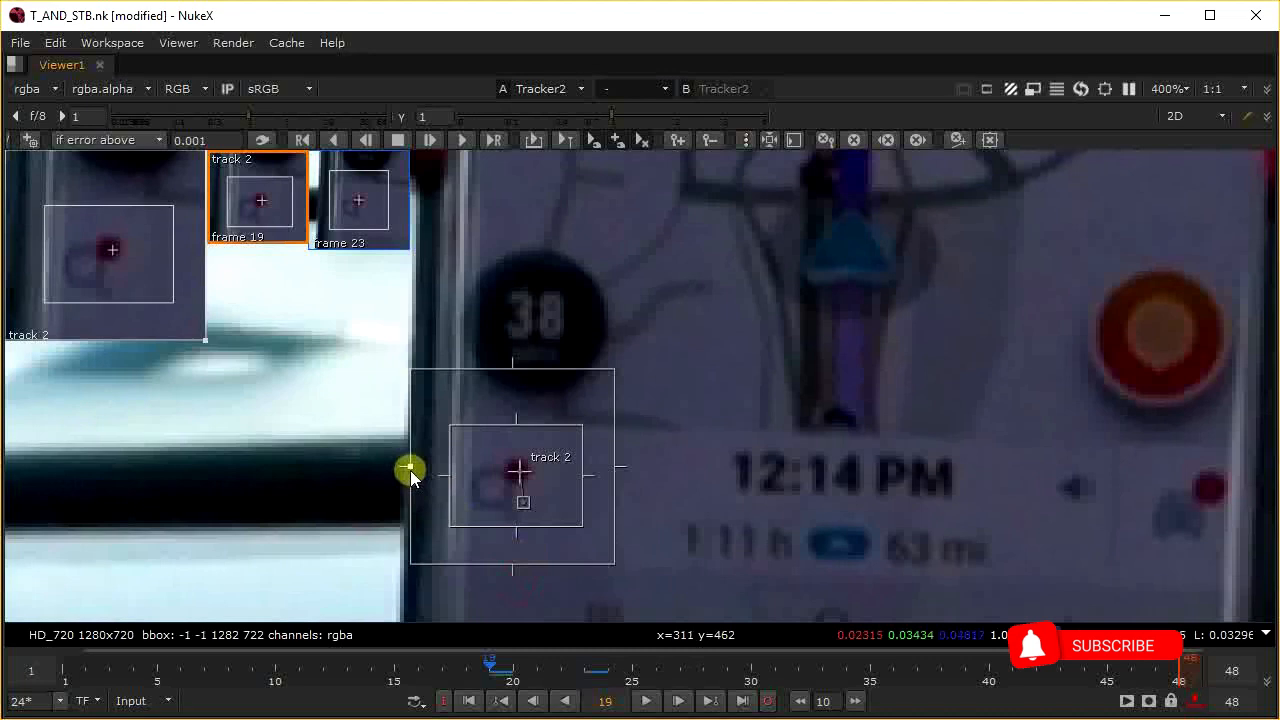
pyautogui.moveTo(410, 468); pyautogui.dragTo(417, 468)
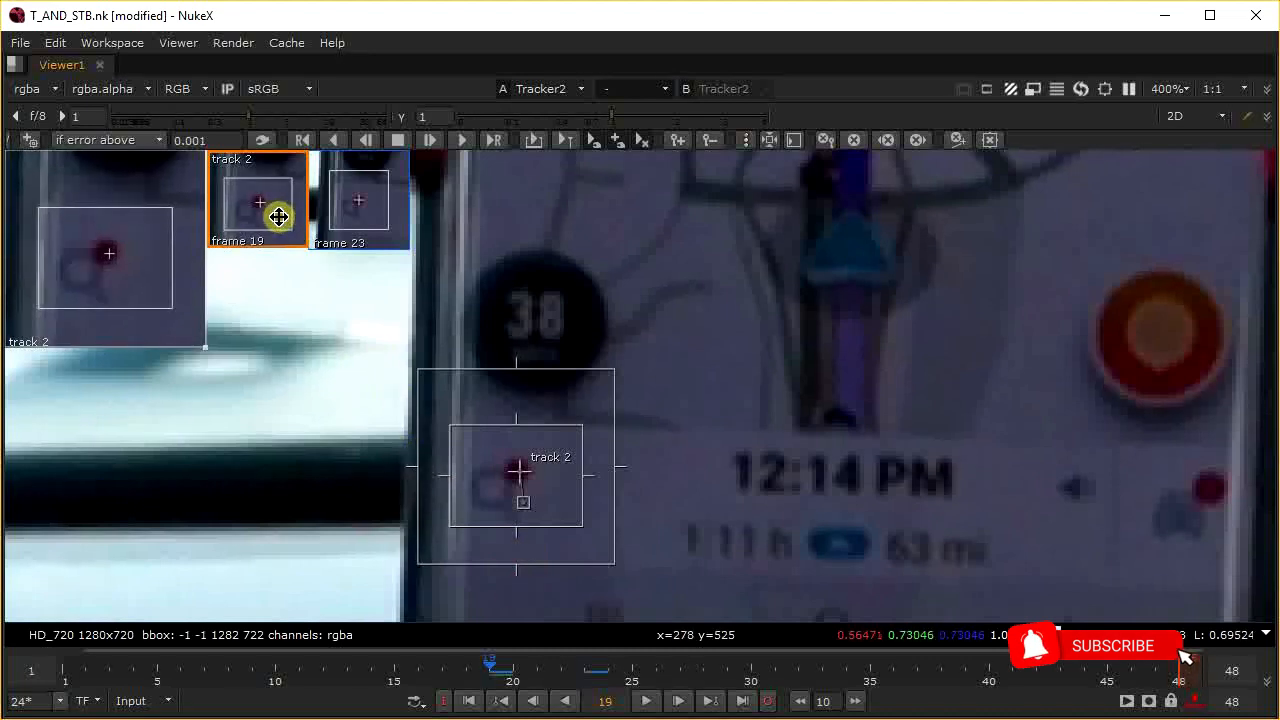
pyautogui.scroll(-4, 660, 460)
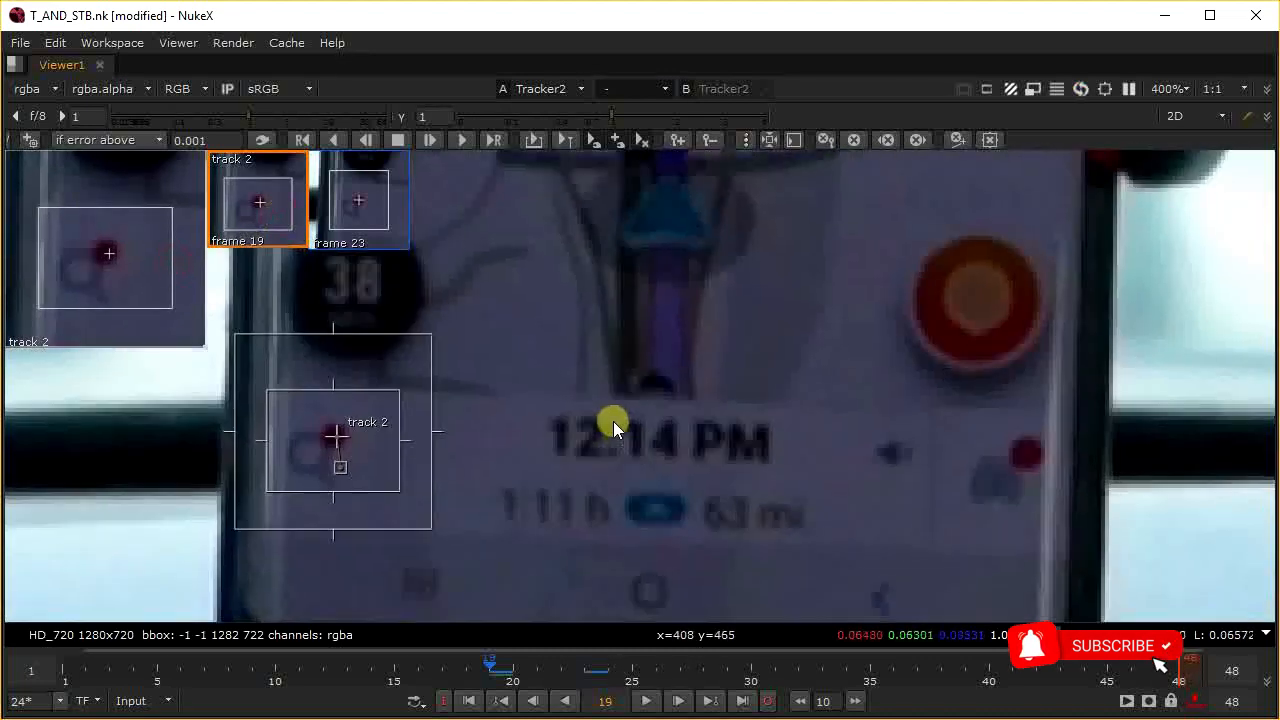
pyautogui.scroll(3, 523, 440)
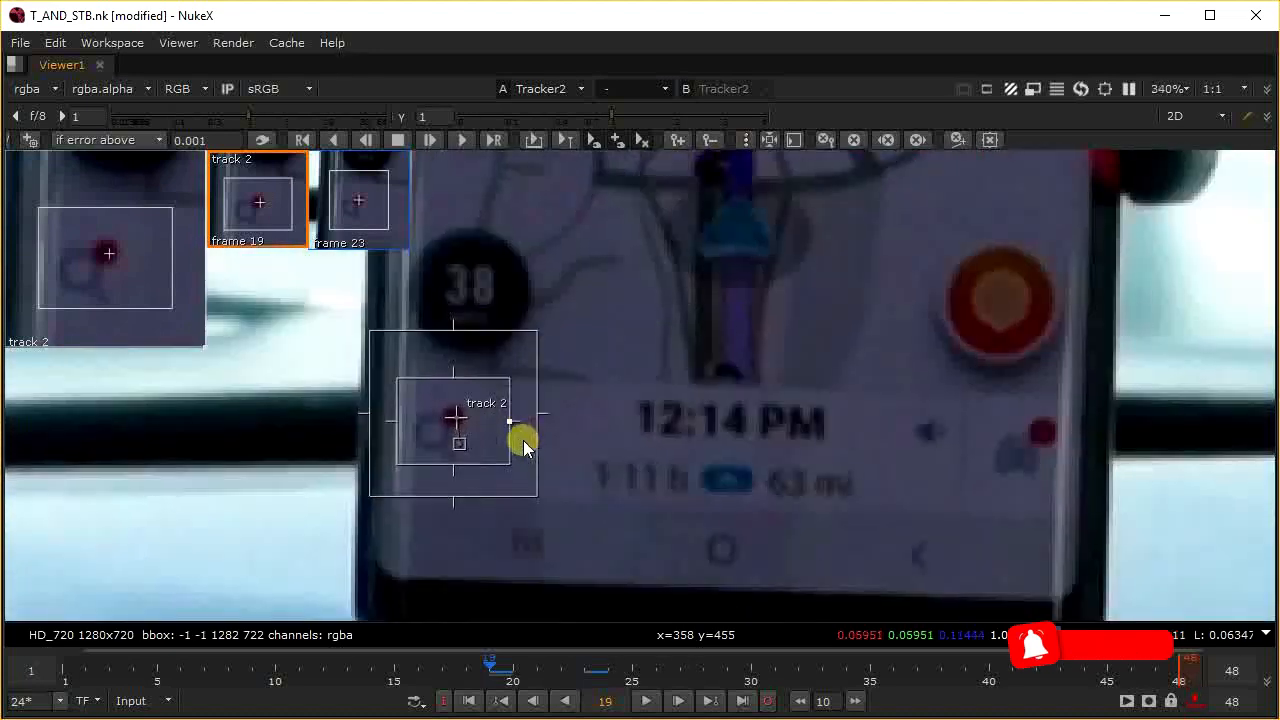
# Step: Delete track 1 from the Tracker2 node's track list
pyautogui.scroll(-1, 523, 440)
pyautogui.press('space')
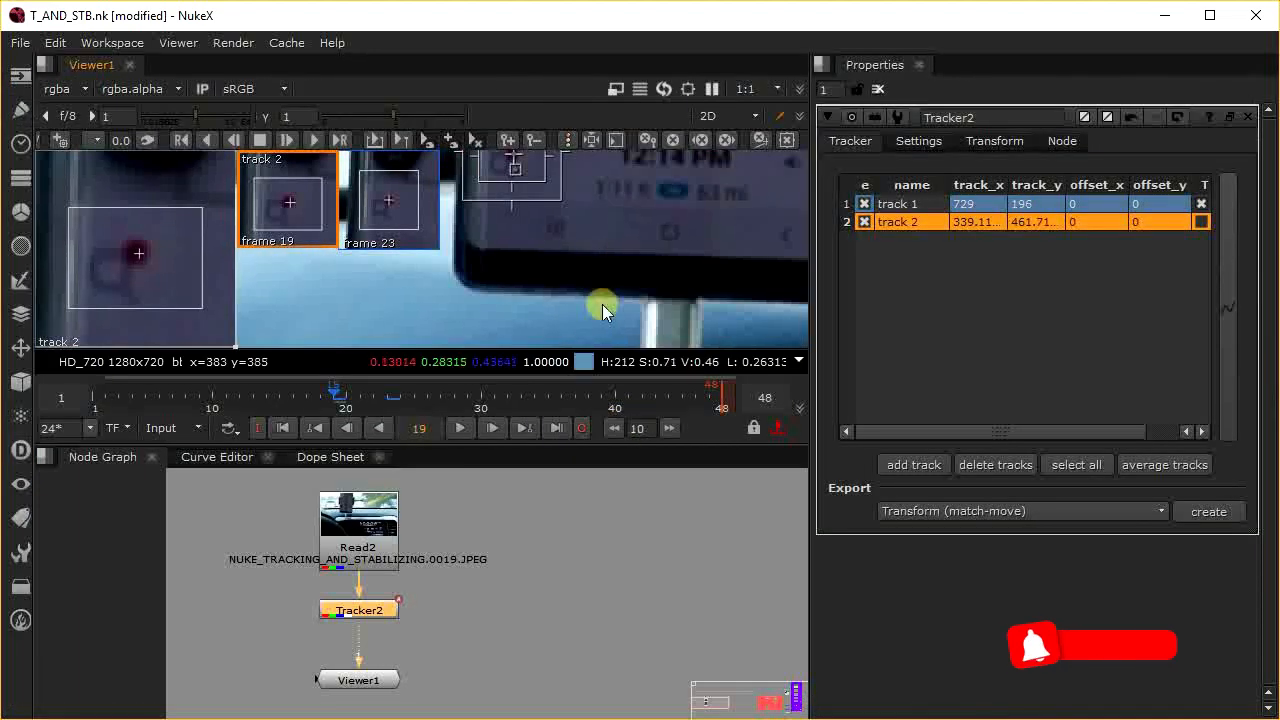
pyautogui.click(929, 246)
pyautogui.click(921, 206)
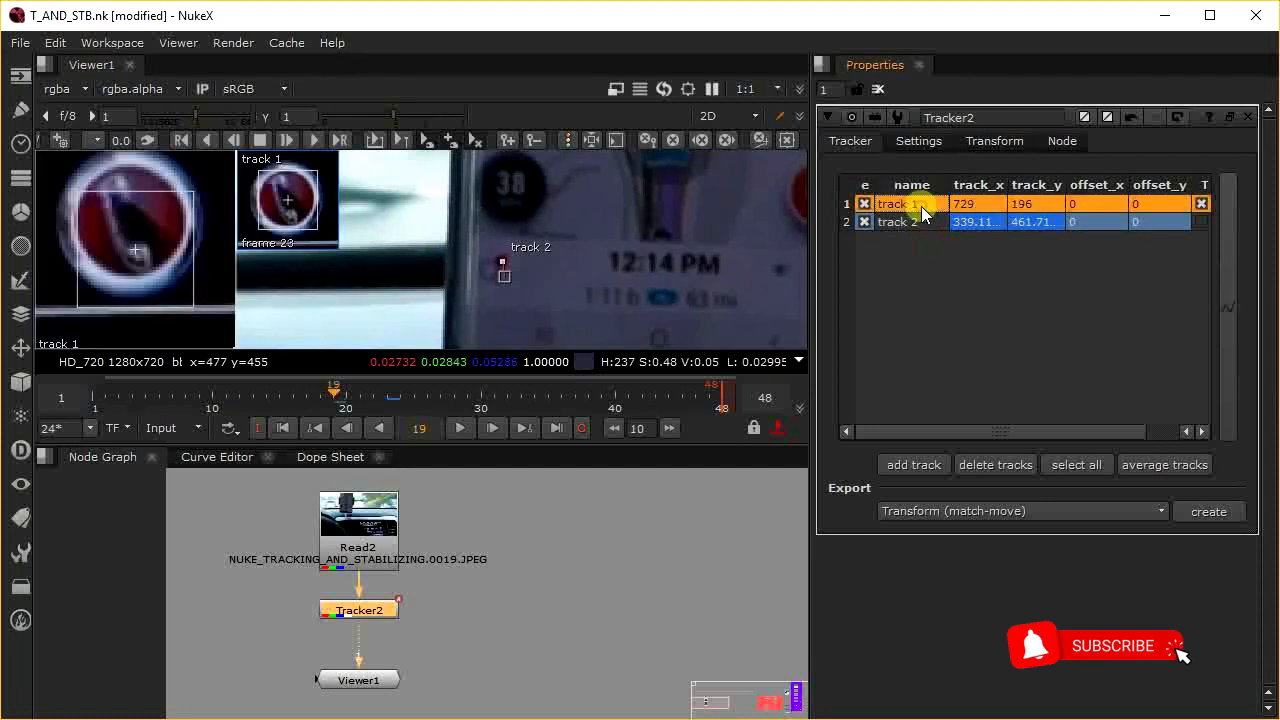
pyautogui.click(998, 465)
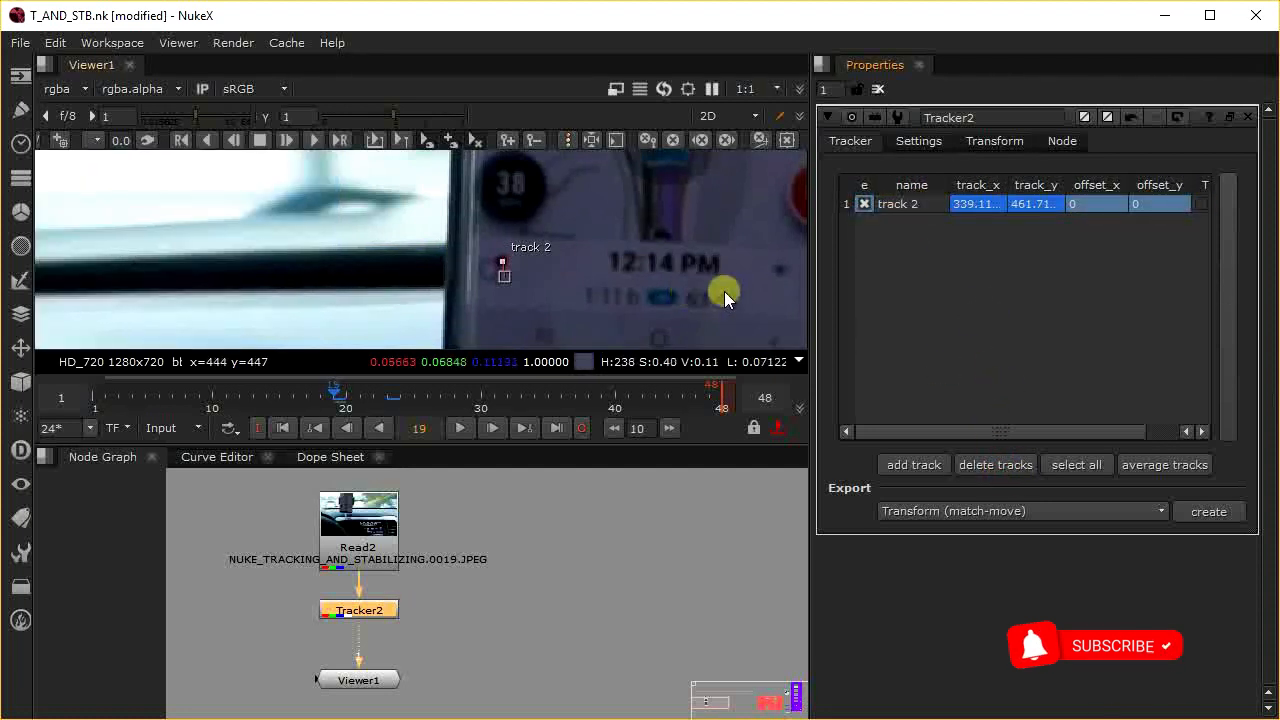
# Step: Select track 2 and track it forward frame by frame from frame 19 to frame 34
pyautogui.click(908, 207)
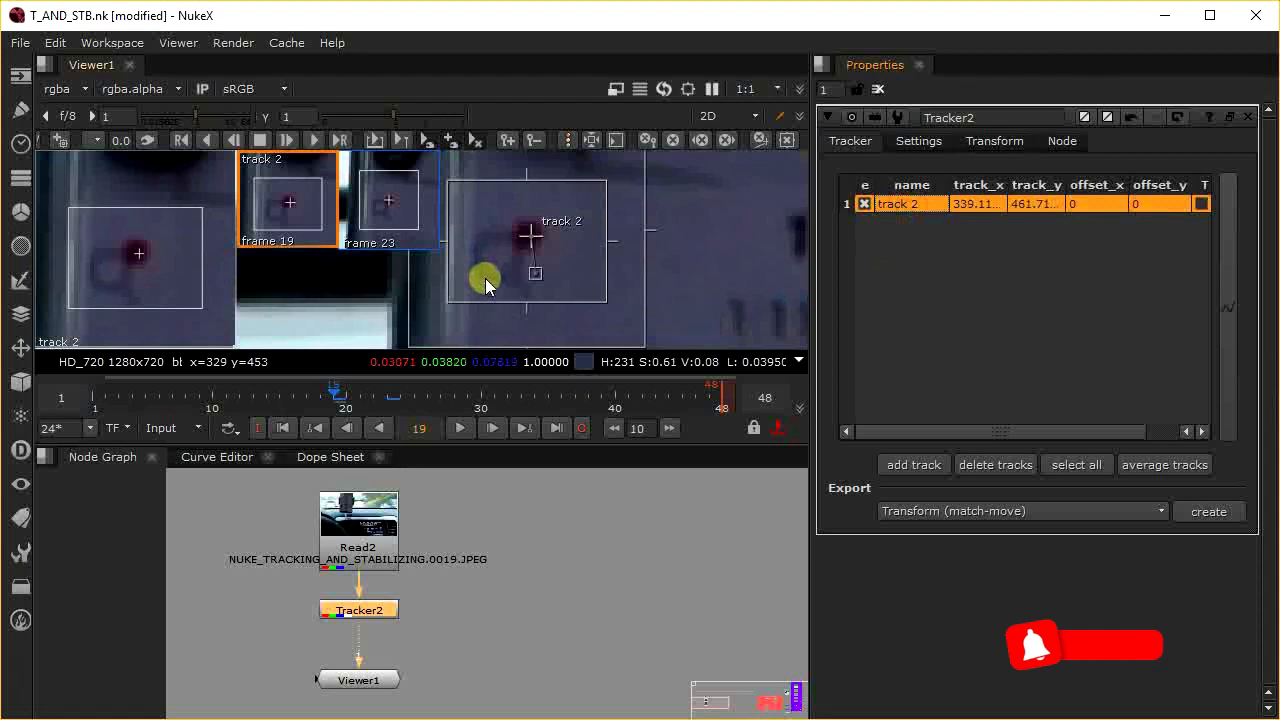
pyautogui.click(900, 264)
pyautogui.click(925, 204)
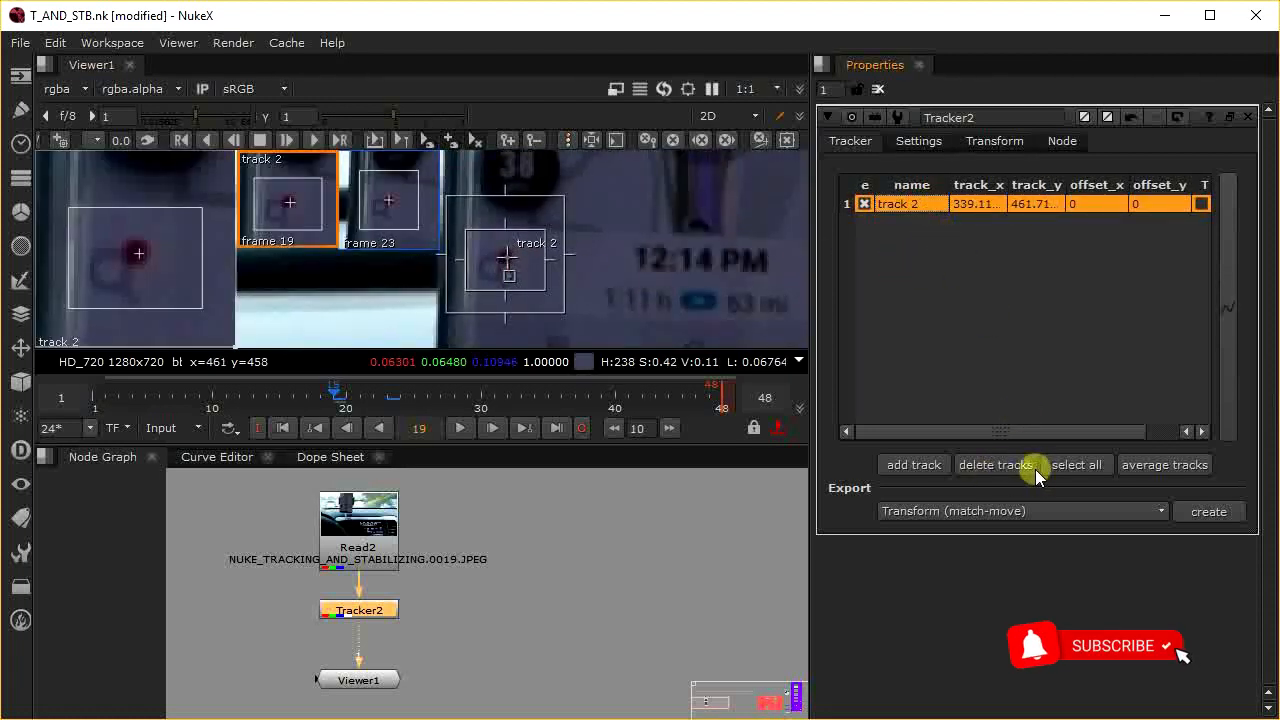
pyautogui.click(1022, 350)
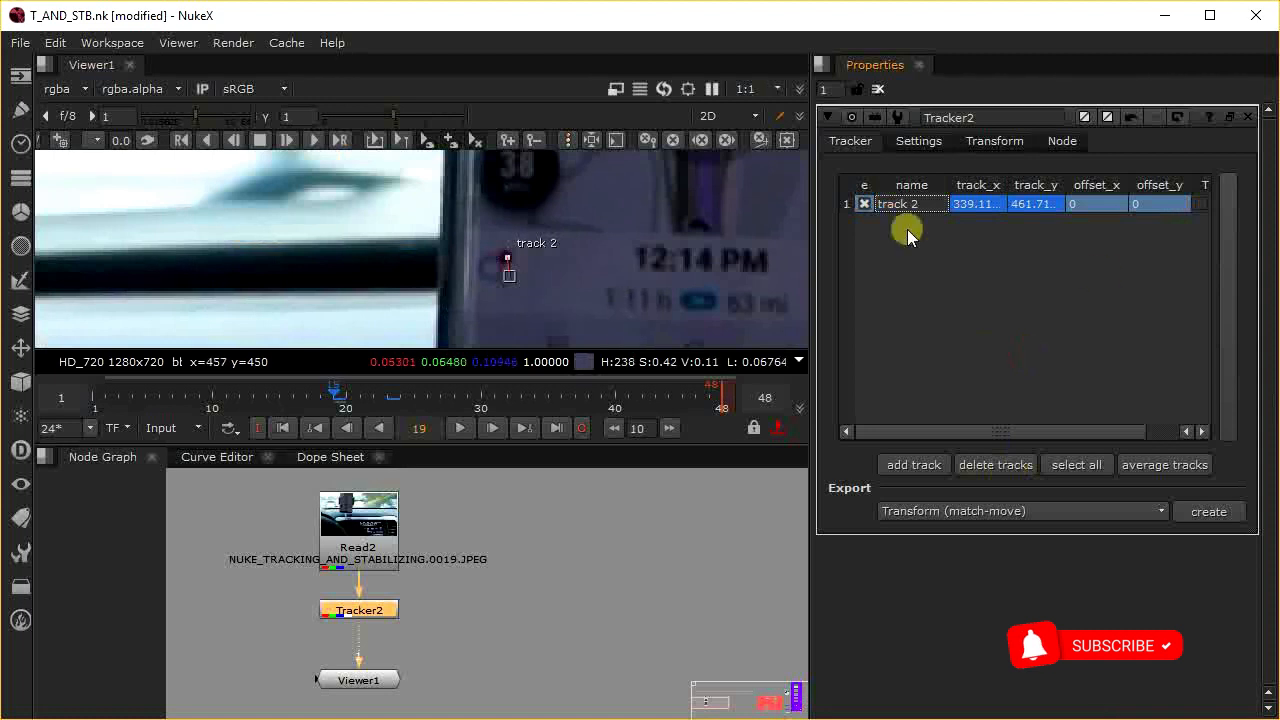
pyautogui.click(909, 203)
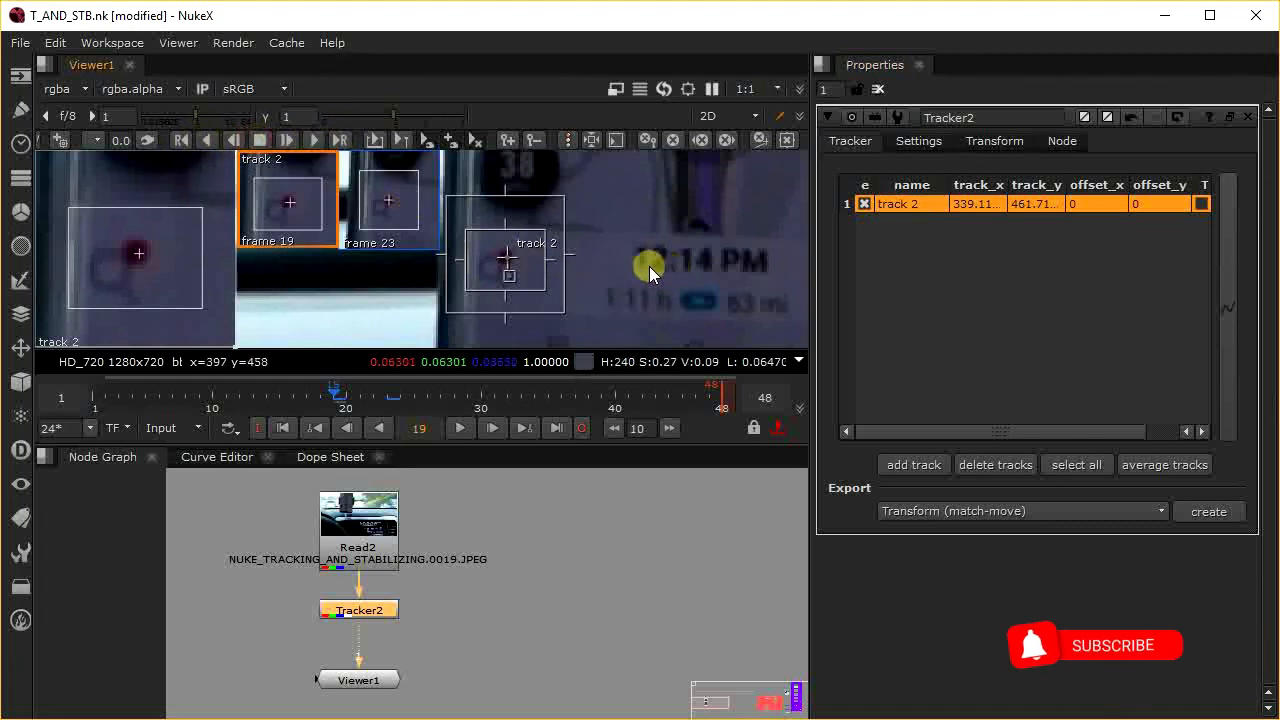
pyautogui.press('space')
pyautogui.scroll(2, 590, 494)
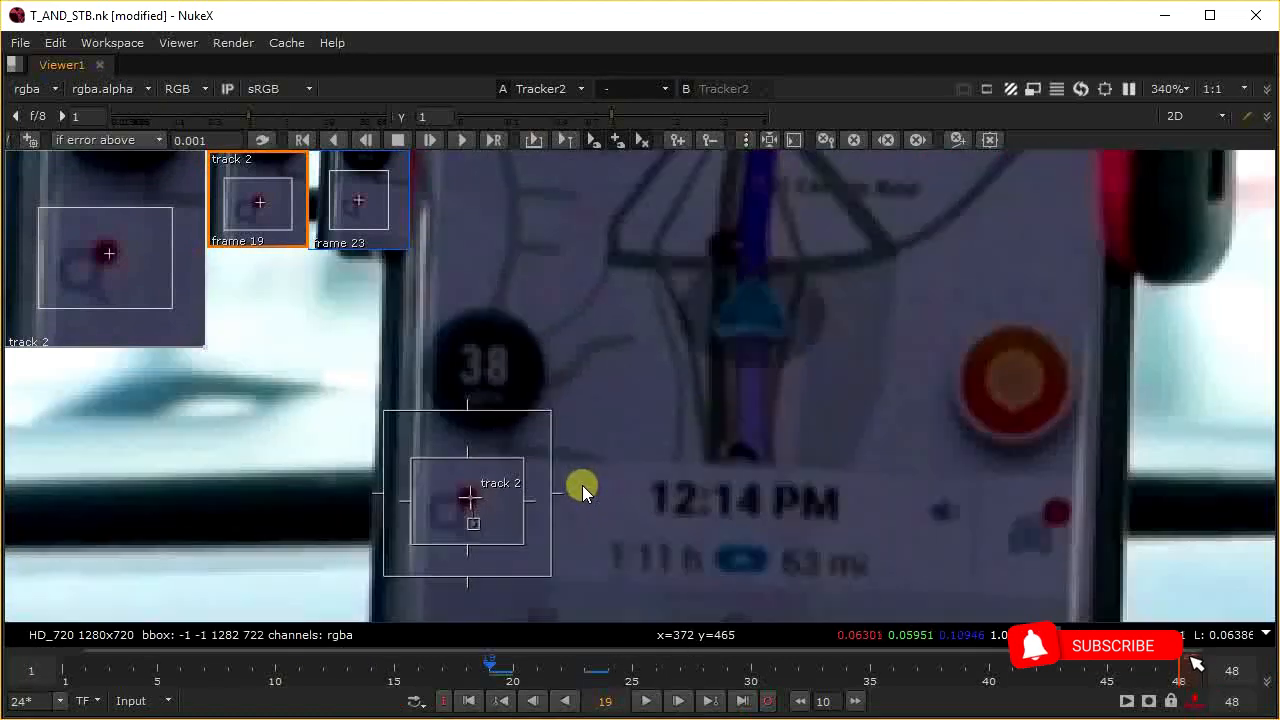
pyautogui.scroll(1, 582, 485)
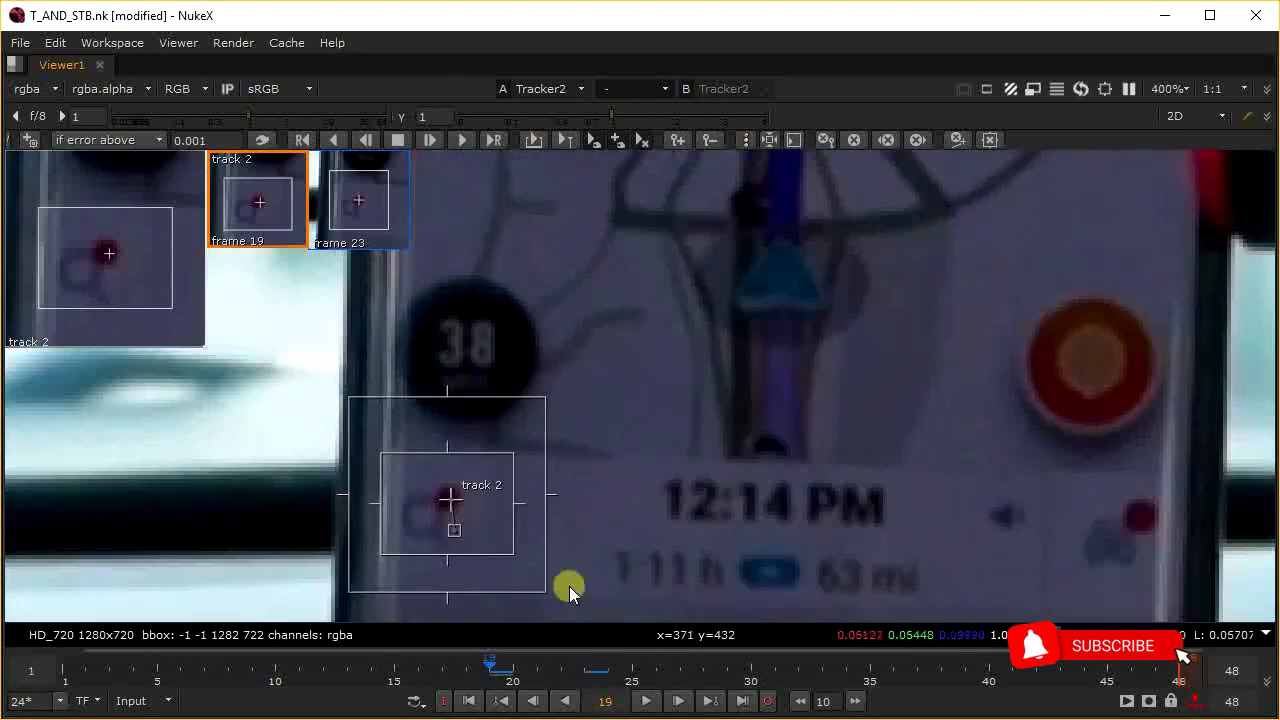
pyautogui.click(431, 139)
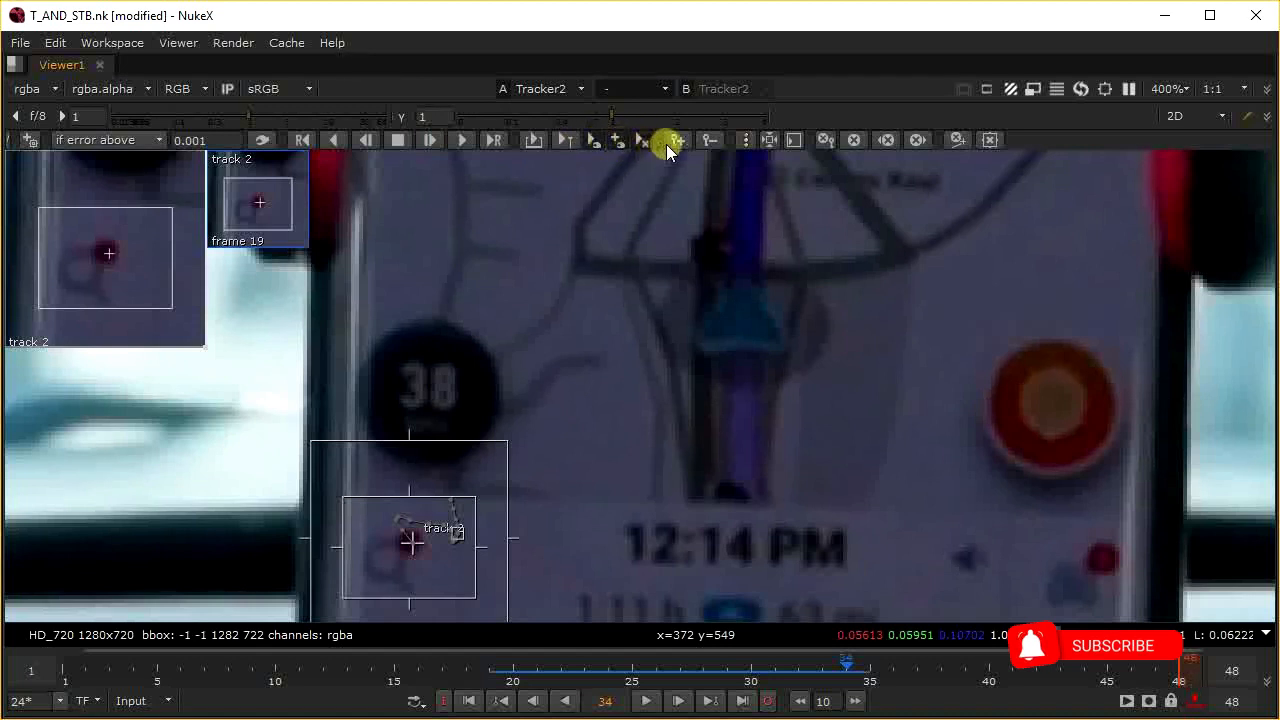
# Step: Turn on the coloured error display for track 2 and examine the points along its path at frame 34
pyautogui.click(743, 141)
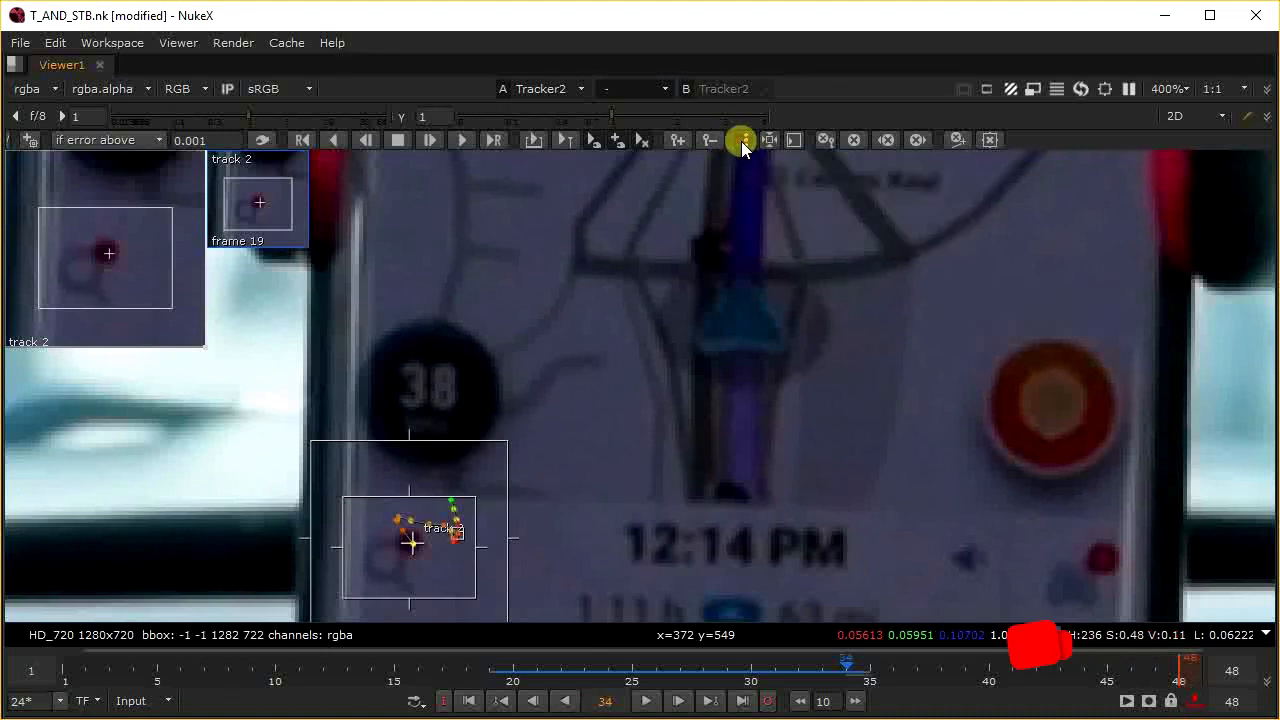
pyautogui.click(460, 538)
pyautogui.moveTo(460, 538); pyautogui.dragTo(487, 431, button='middle')
pyautogui.scroll(4, 487, 431)
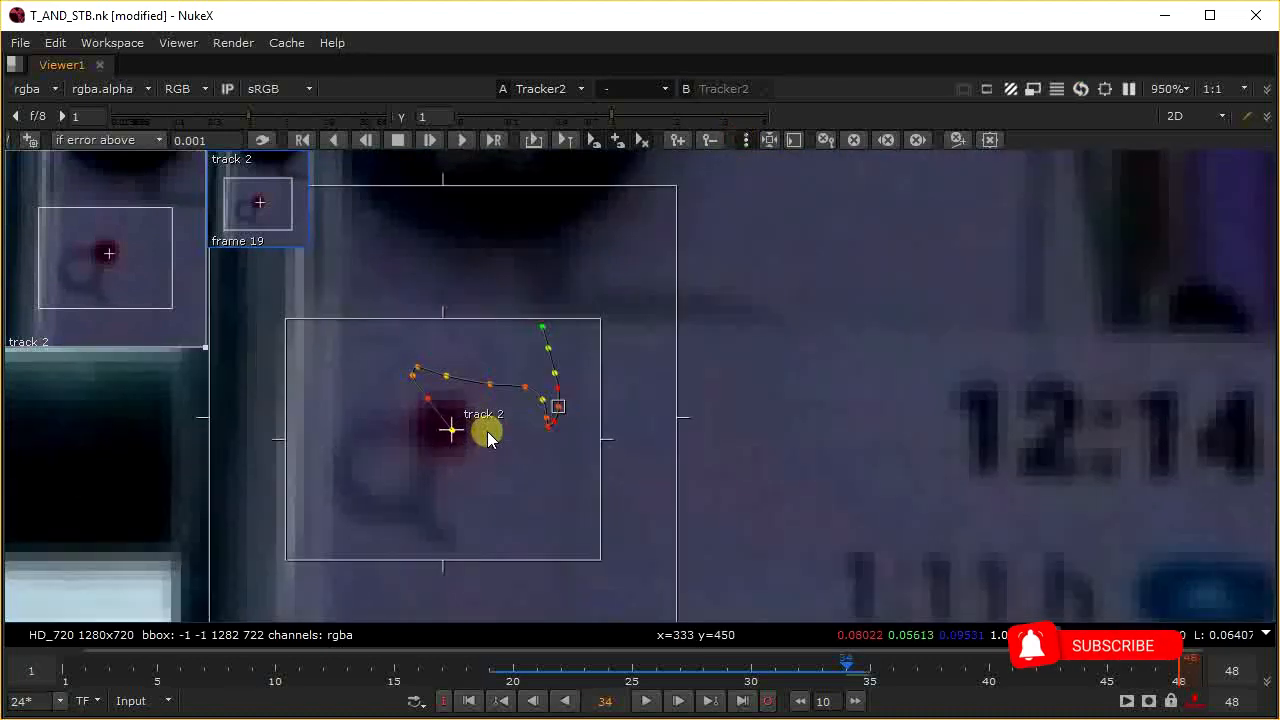
pyautogui.scroll(-3, 500, 390)
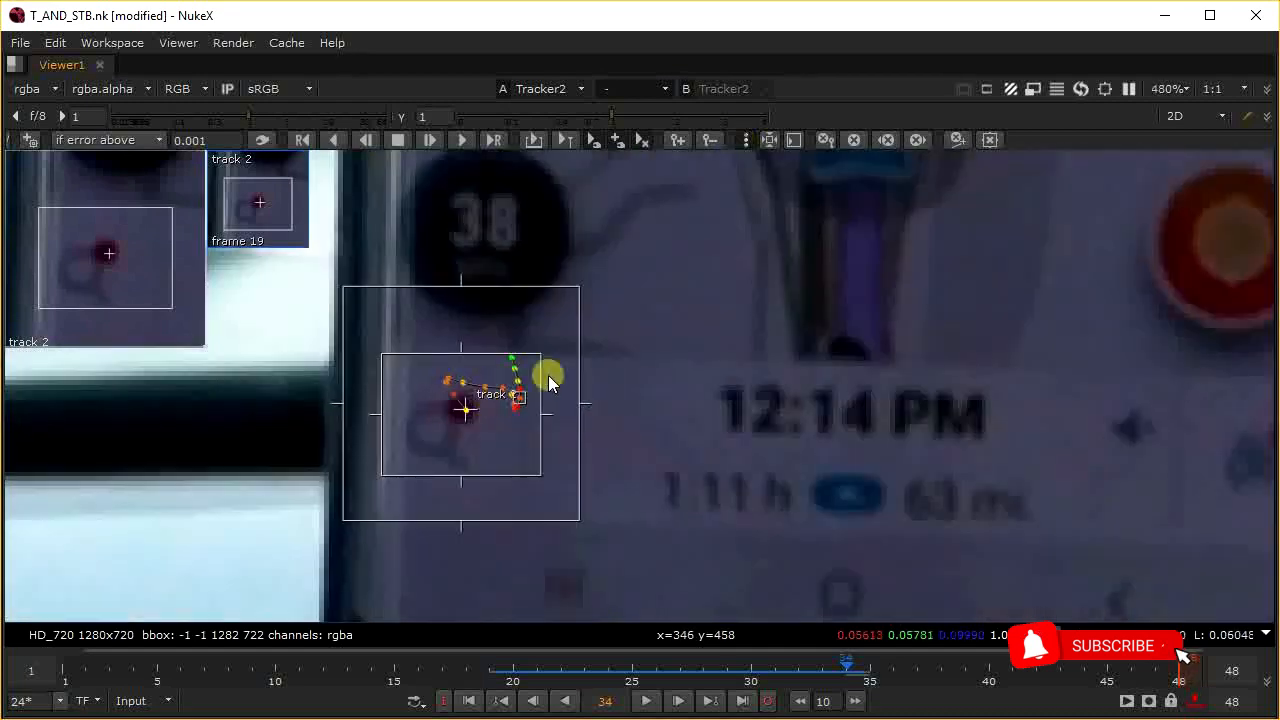
# Step: Finish tracking track 2 forward to frame 48 and track it backward from frame 19 to frame 1
pyautogui.click(425, 140)
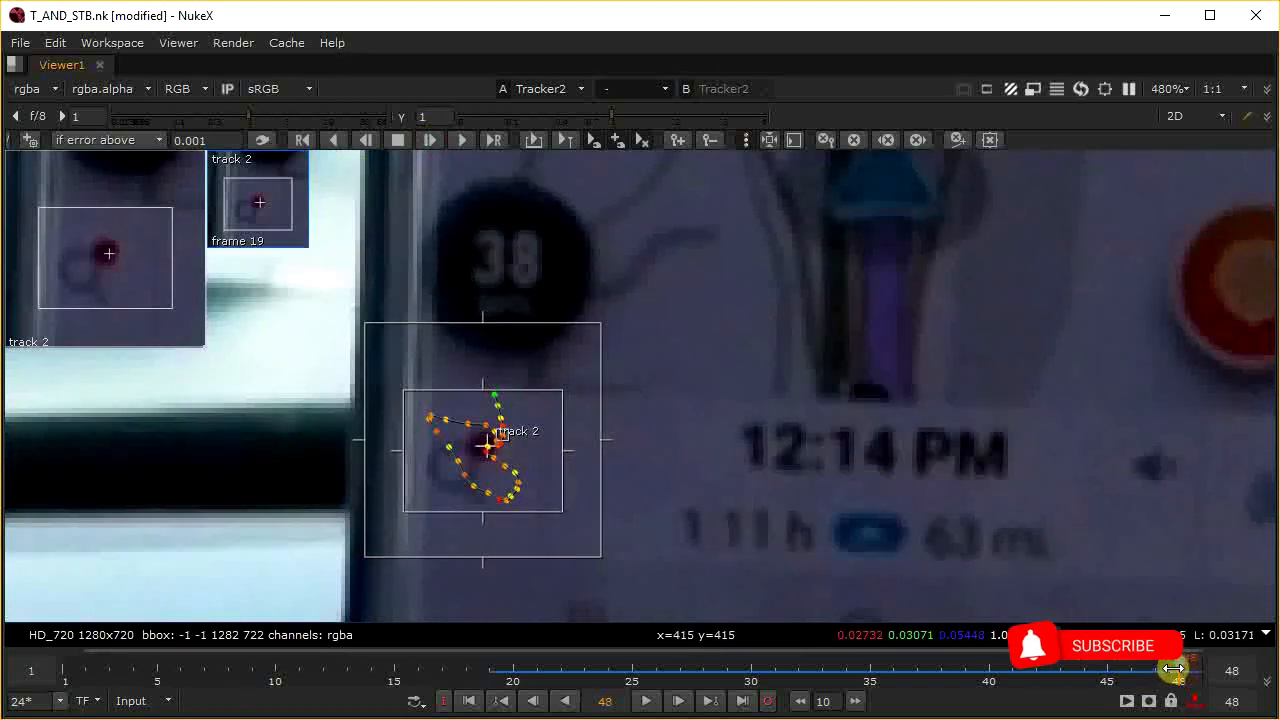
pyautogui.moveTo(1173, 668); pyautogui.dragTo(1145, 677)
pyautogui.moveTo(1063, 678); pyautogui.dragTo(489, 668)
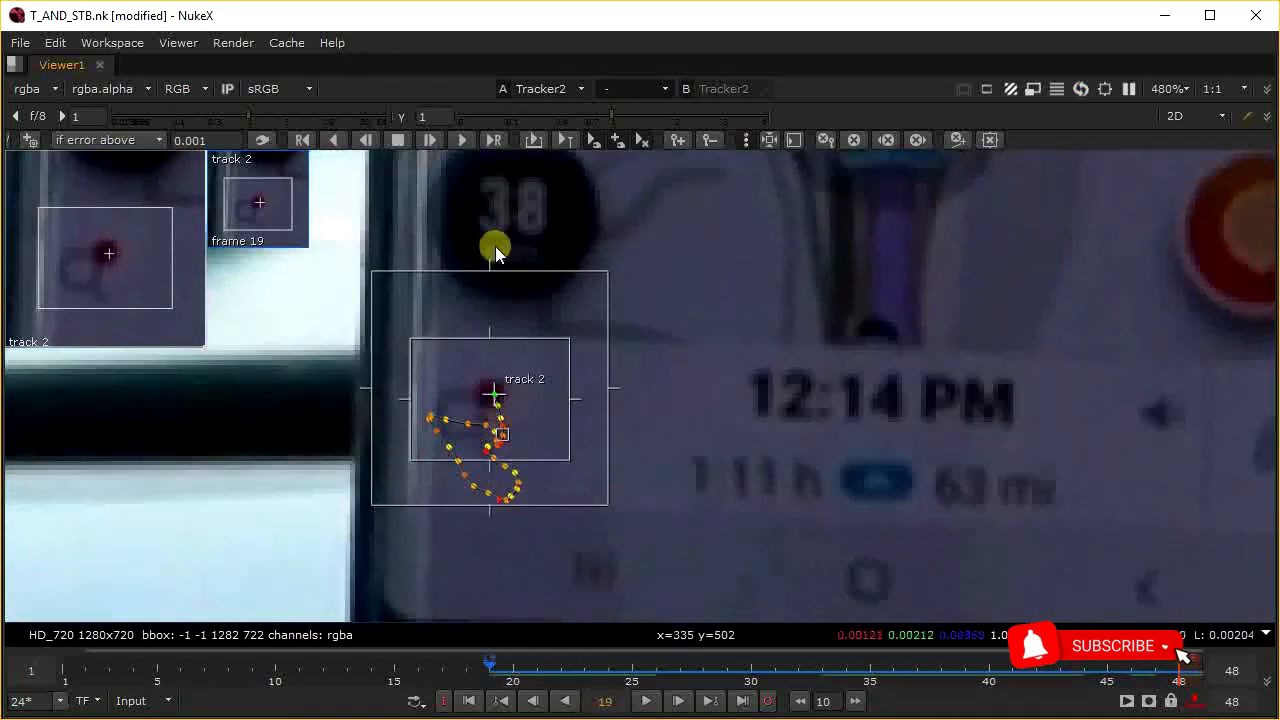
pyautogui.click(365, 141)
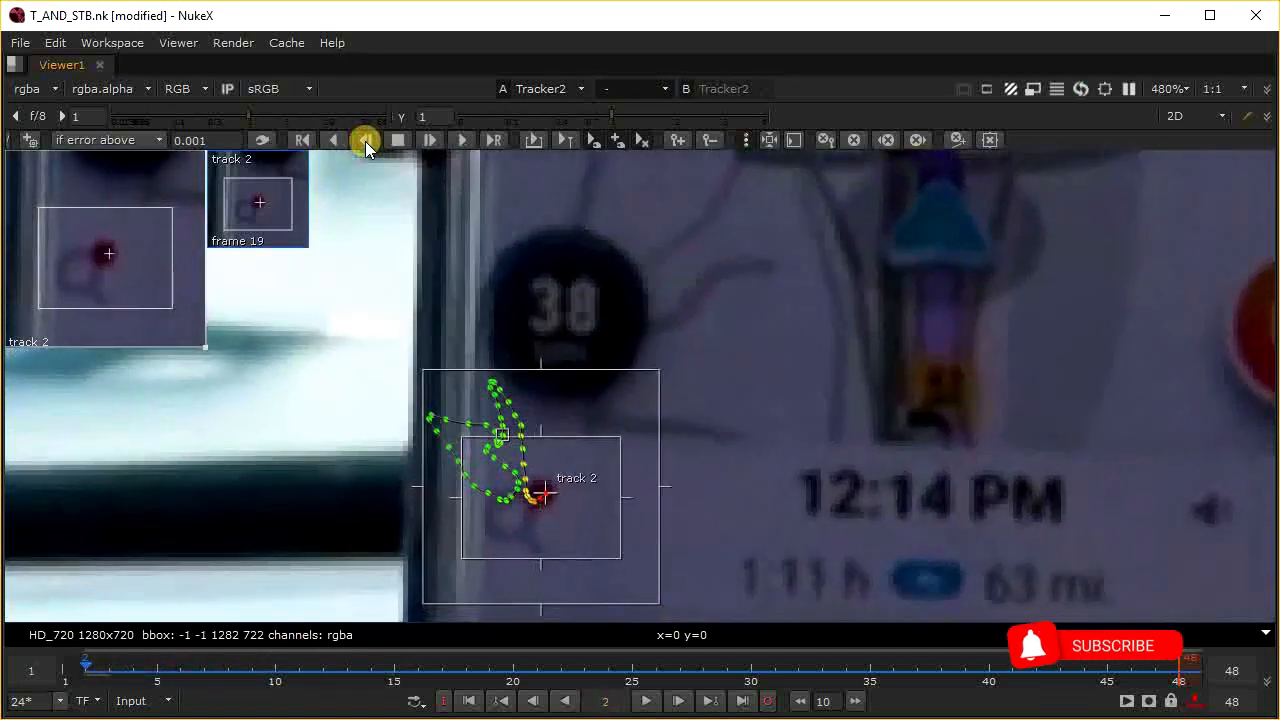
# Step: Examine the coloured points of track 2's path at frame 1, and move forward to frame 9
pyautogui.scroll(3, 512, 476)
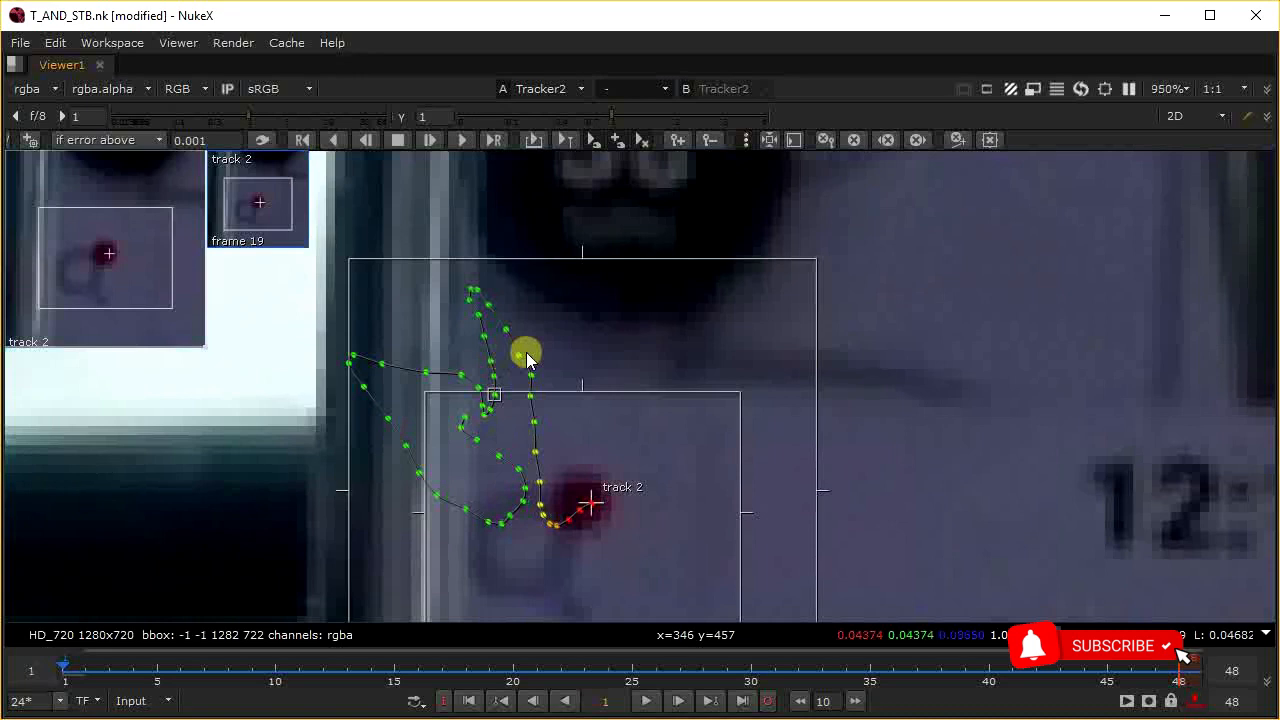
pyautogui.scroll(-4, 566, 506)
pyautogui.scroll(3, 568, 508)
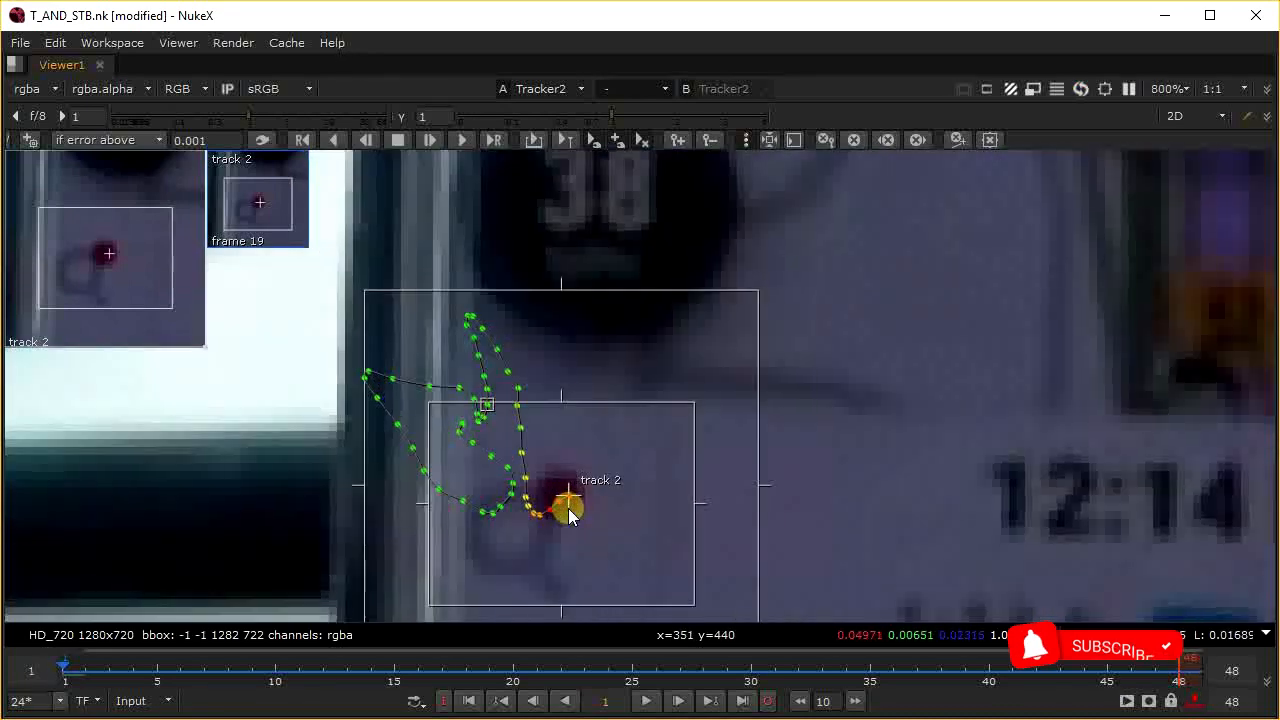
pyautogui.scroll(-2, 570, 512)
pyautogui.click(433, 138)
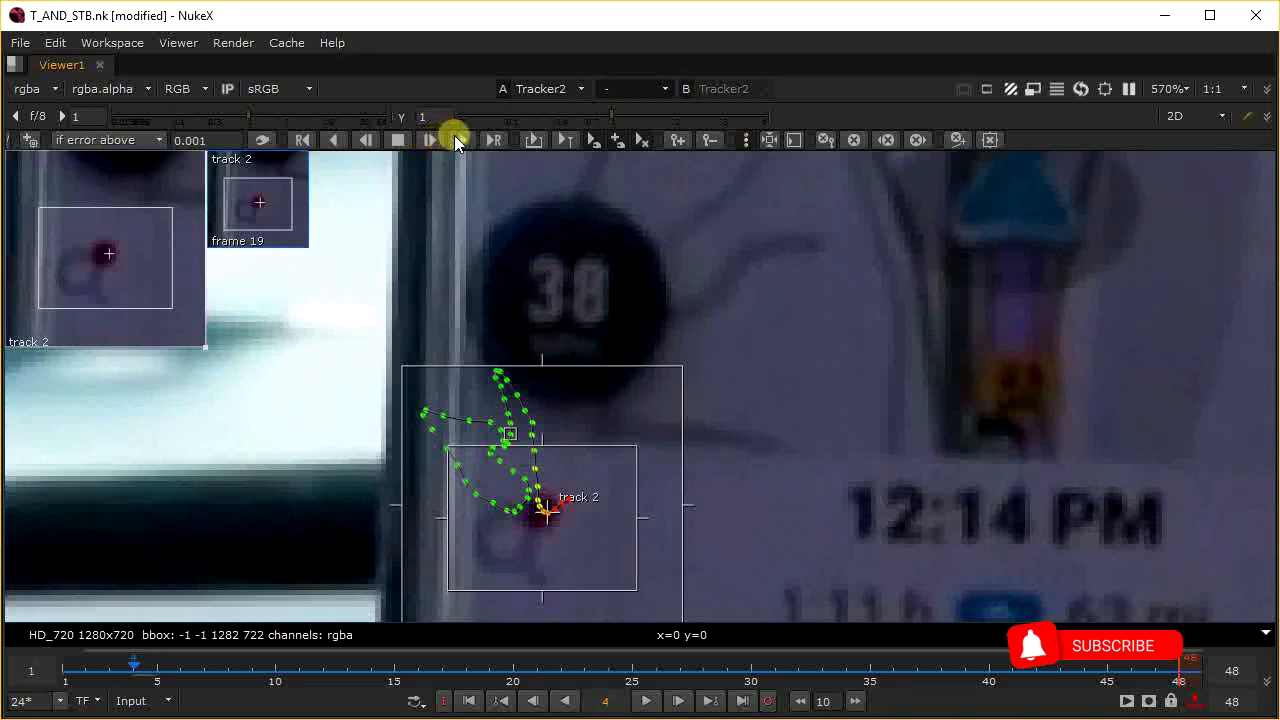
pyautogui.moveTo(206, 662); pyautogui.dragTo(251, 663)
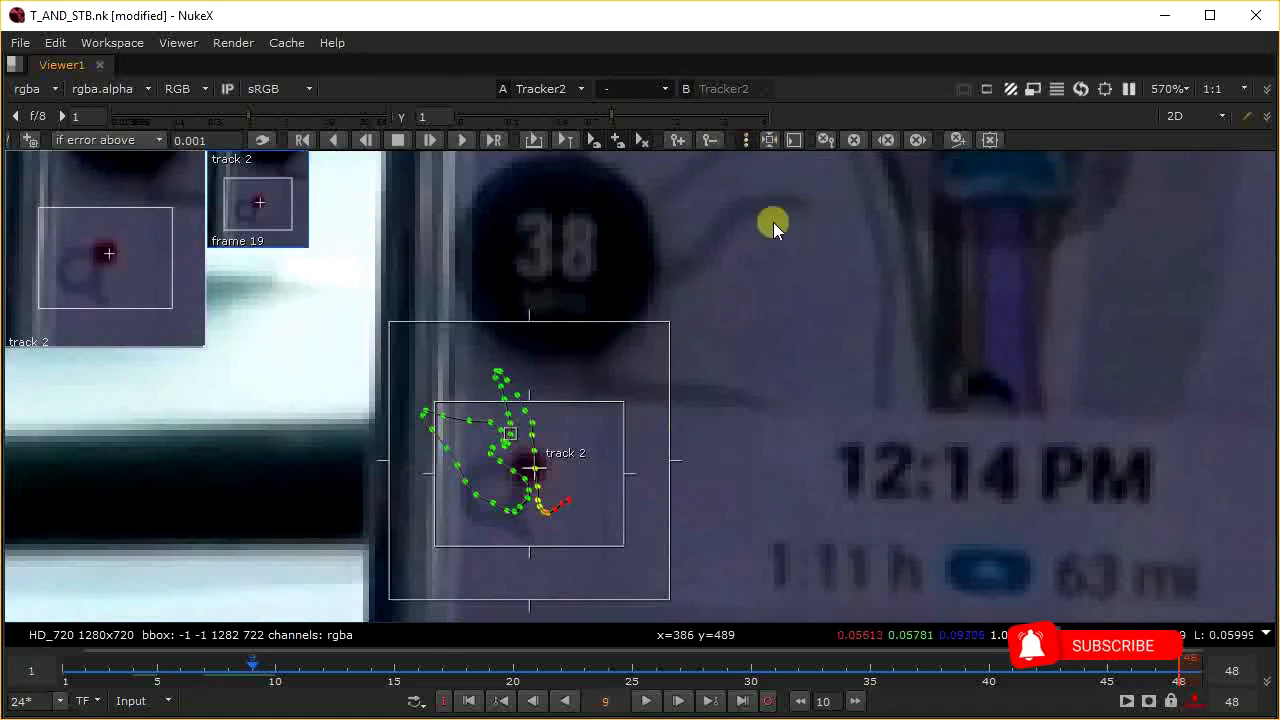
# Step: Keep the viewer centered on track 2 and play the clip to check how well the track holds
pyautogui.click(771, 140)
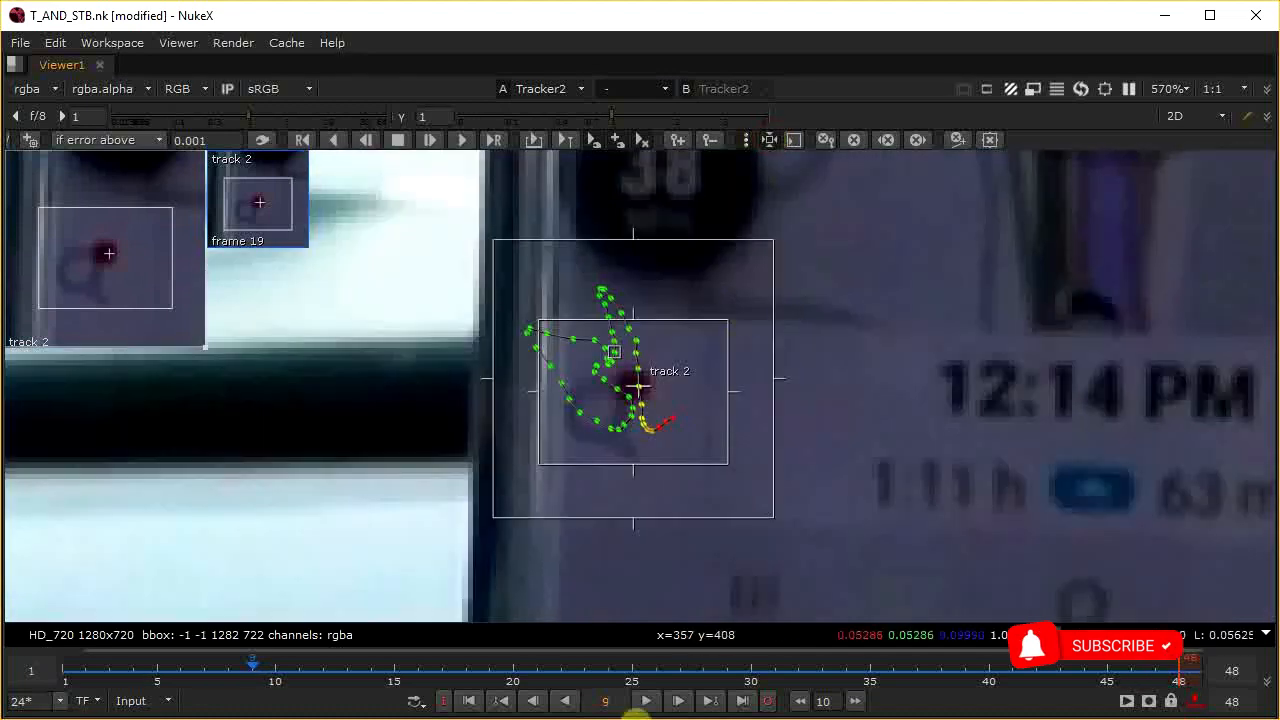
pyautogui.click(645, 701)
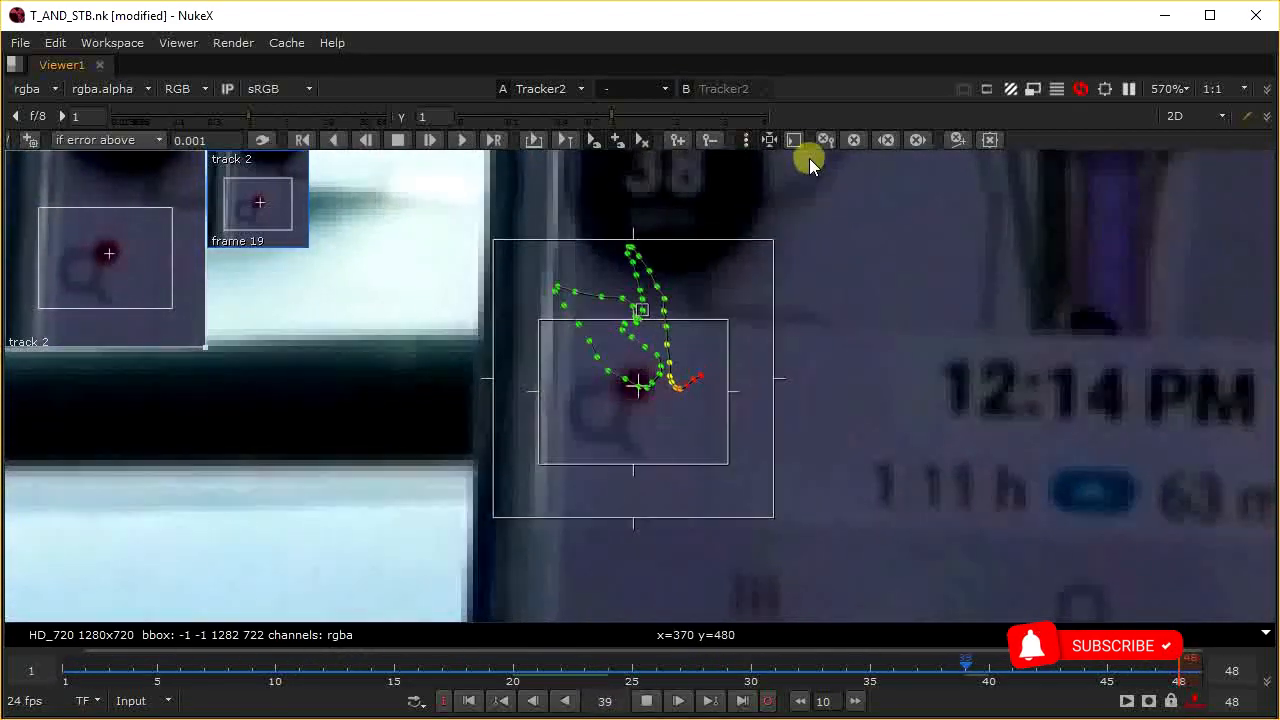
pyautogui.click(645, 701)
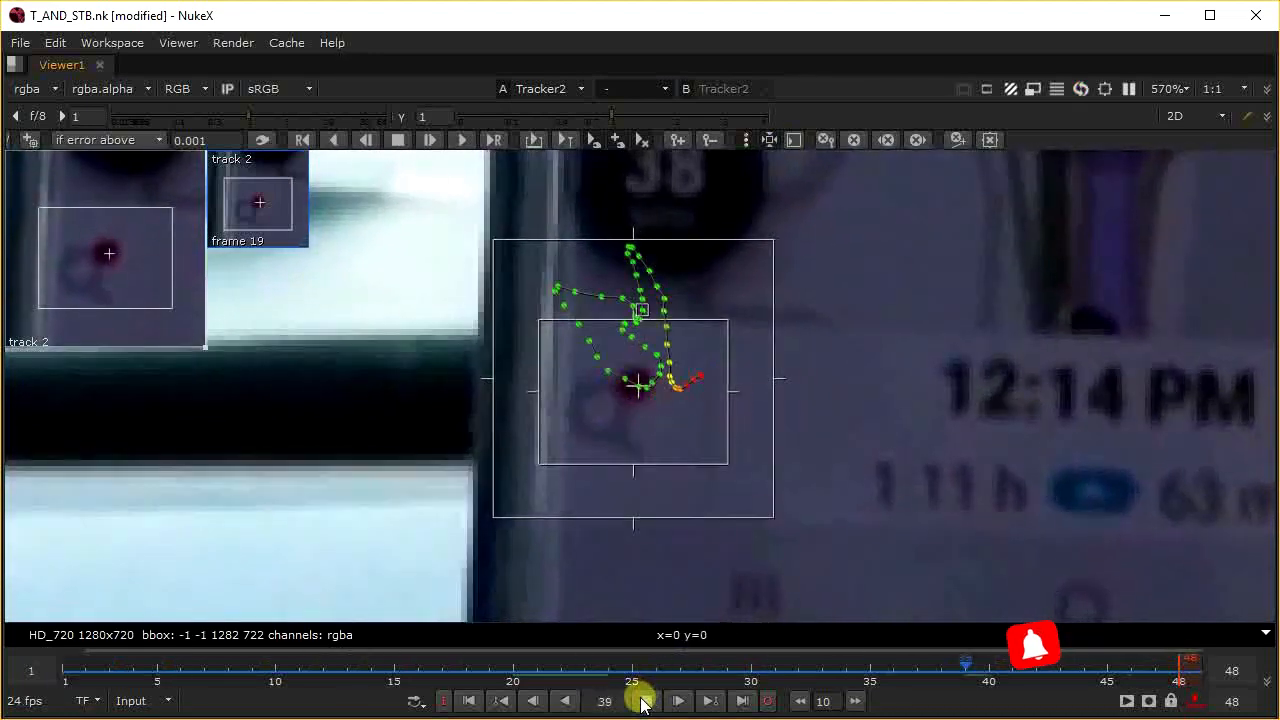
pyautogui.click(643, 703)
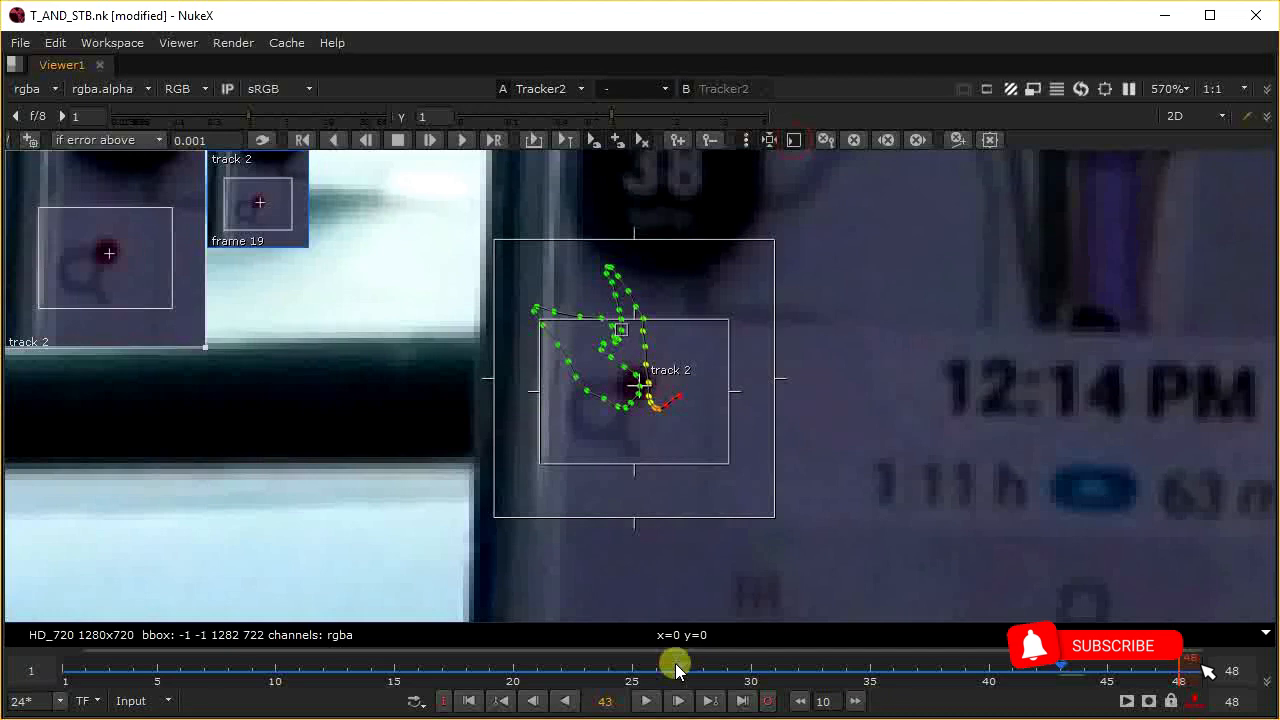
pyautogui.click(647, 701)
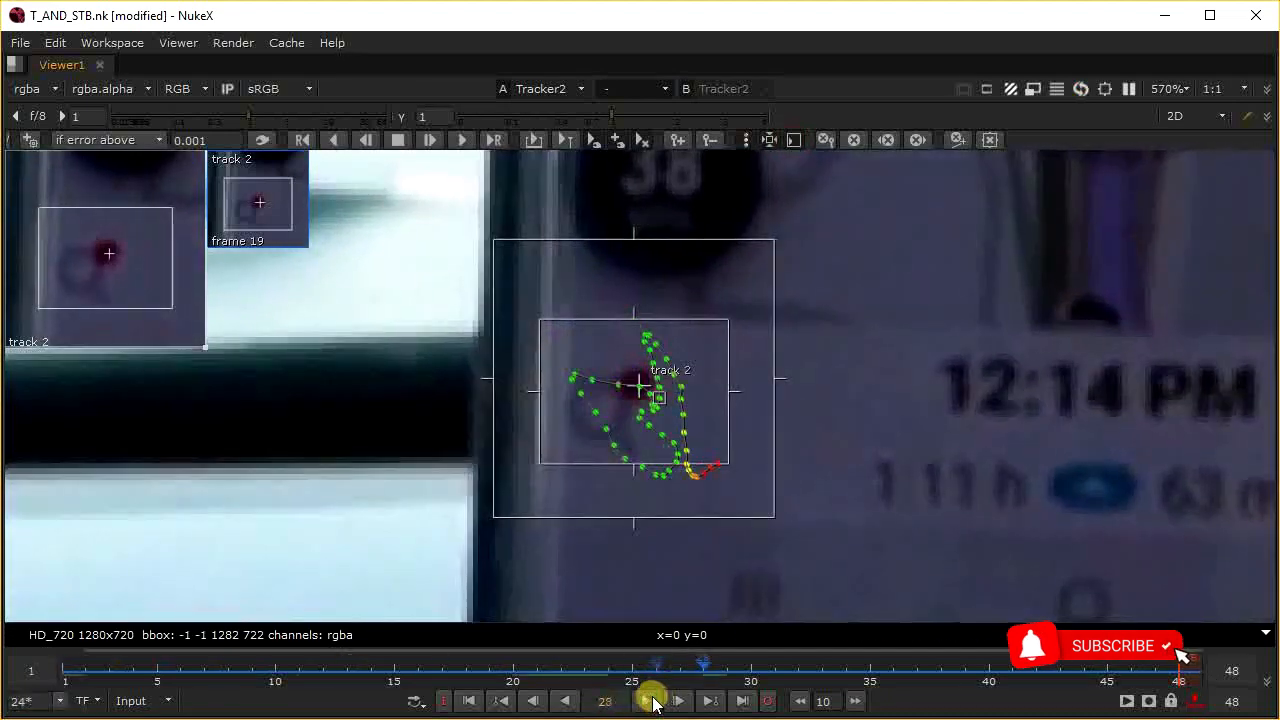
pyautogui.click(647, 701)
# Step: Compare playback with viewer centering on track 2 switched off and on, and stop at frame 10
pyautogui.scroll(-3, 618, 406)
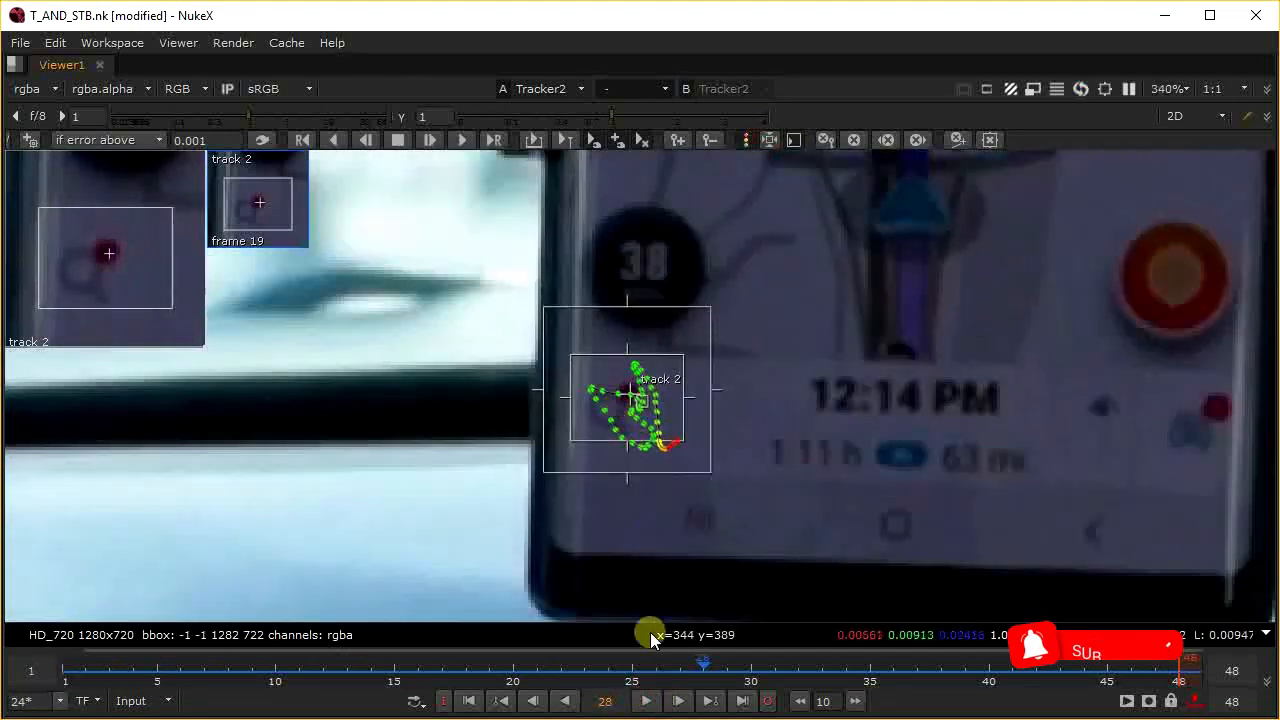
pyautogui.click(645, 701)
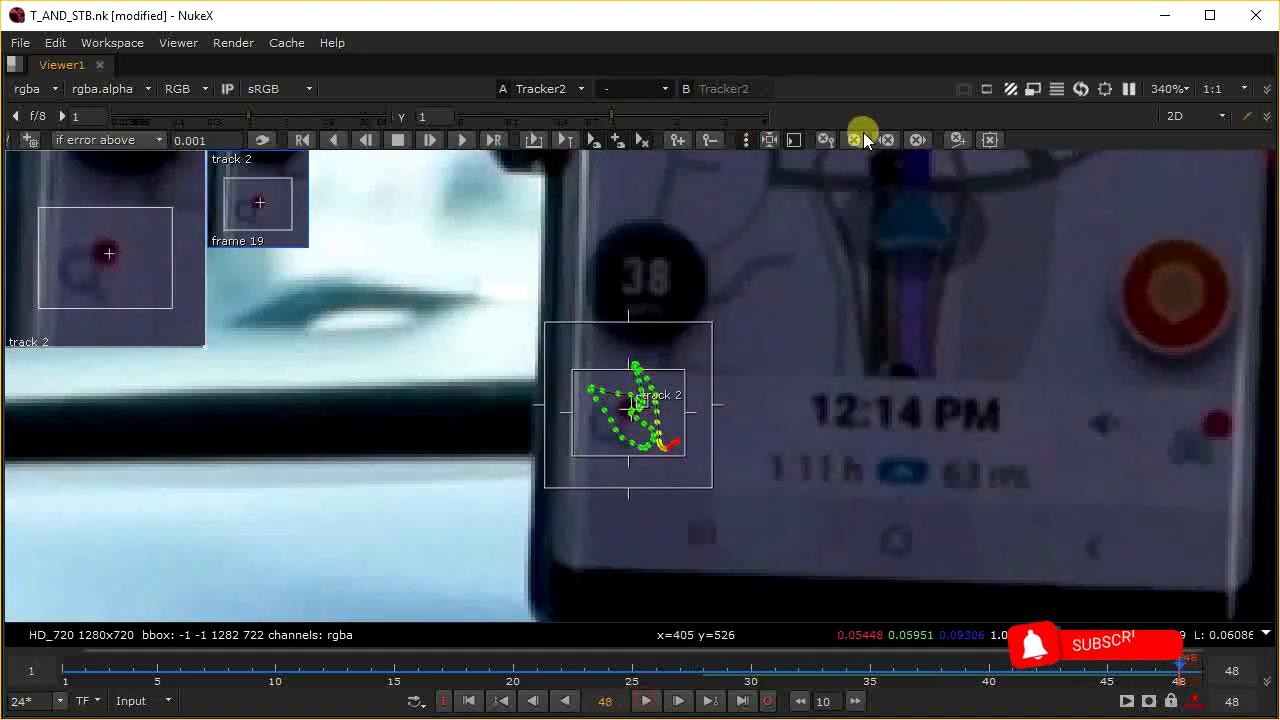
pyautogui.click(773, 141)
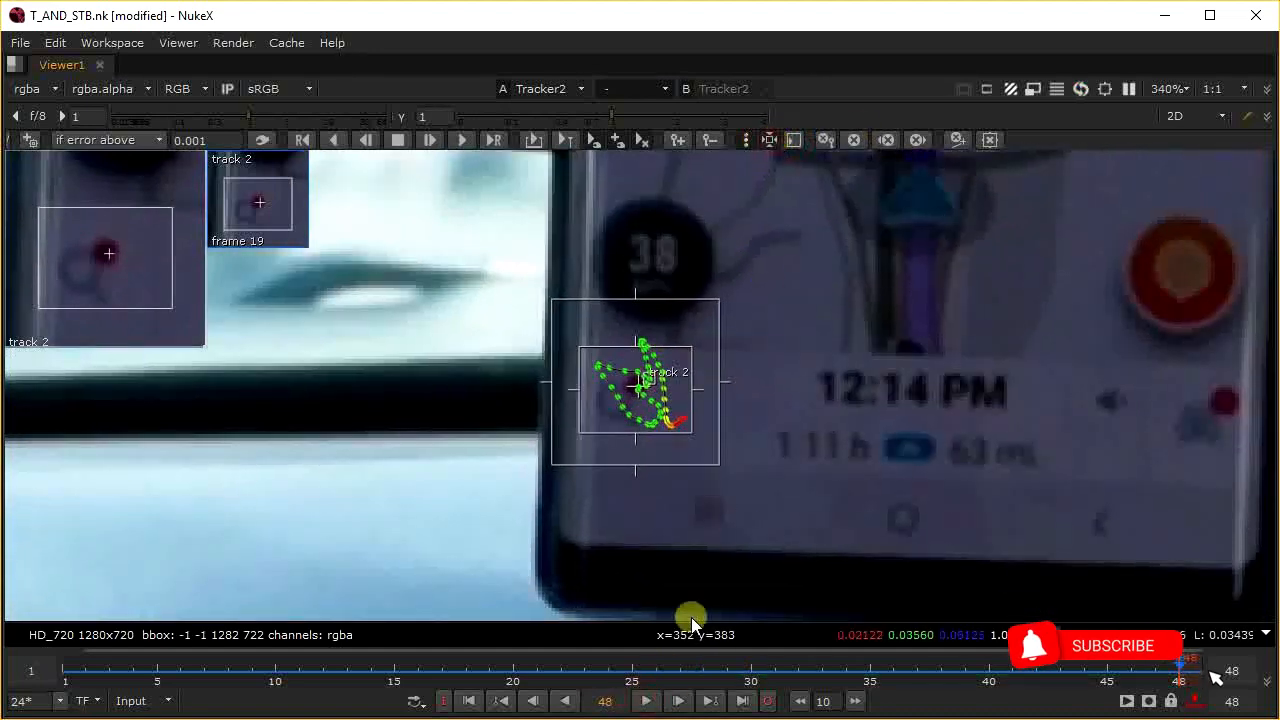
pyautogui.click(647, 702)
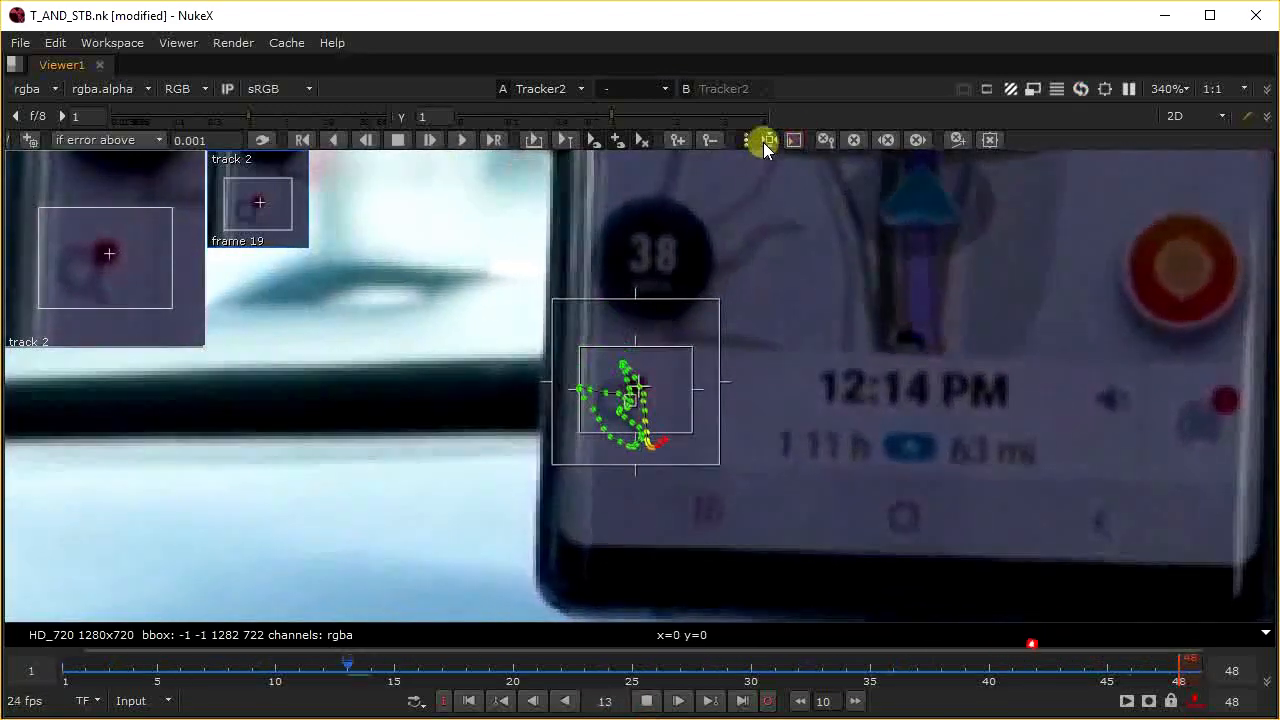
pyautogui.click(766, 141)
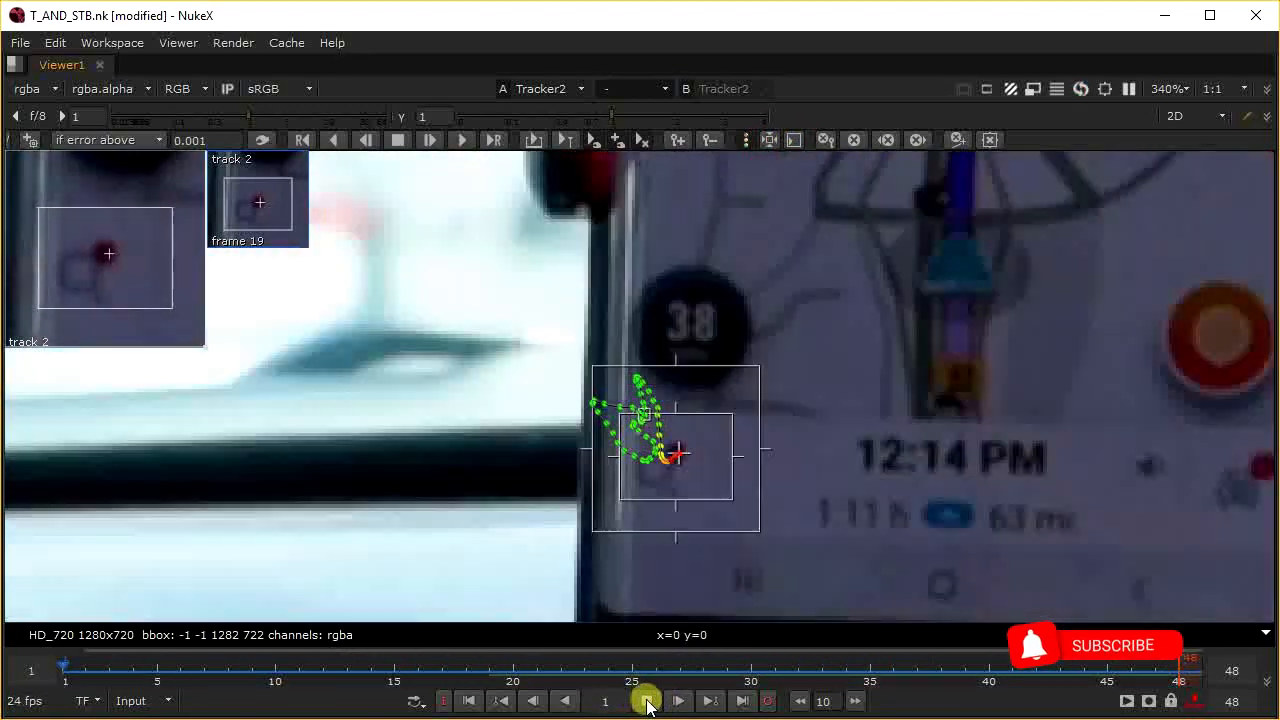
pyautogui.click(646, 701)
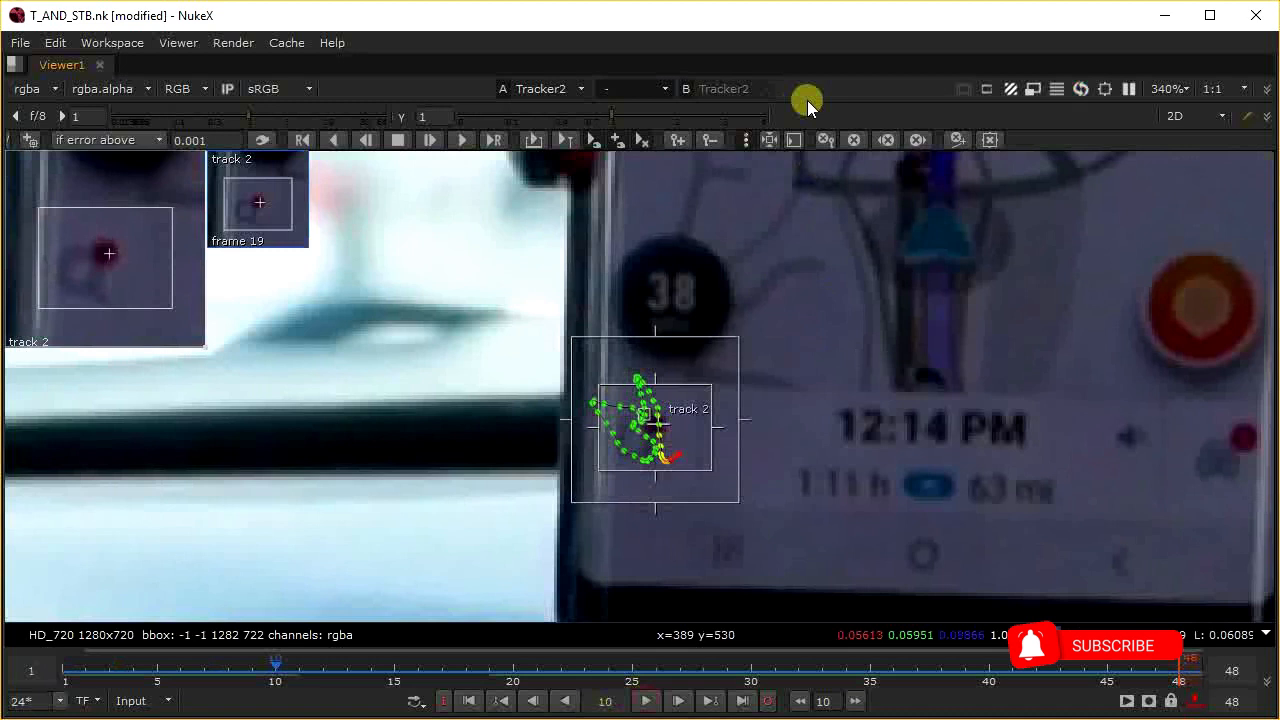
# Step: Try clearing all of track 2's tracking data, and only the data after frame 10, undoing each attempt
pyautogui.click(857, 141)
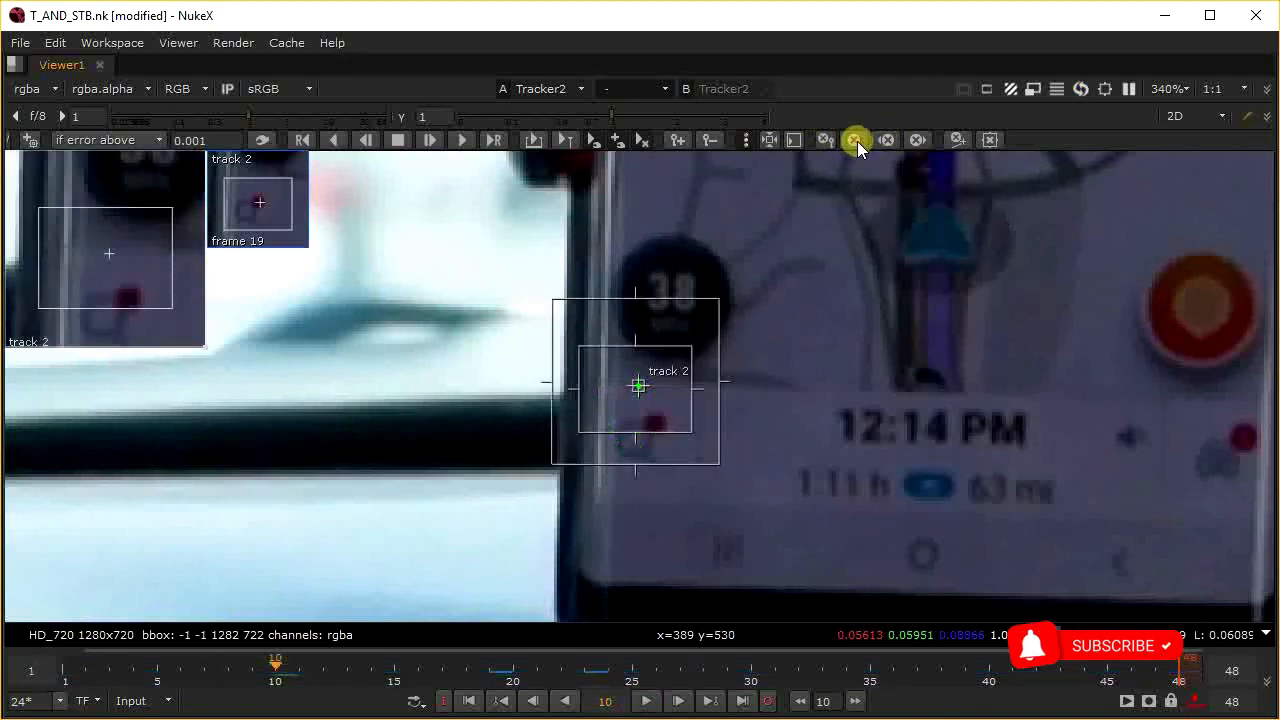
pyautogui.hotkey('ctrl', 'z')
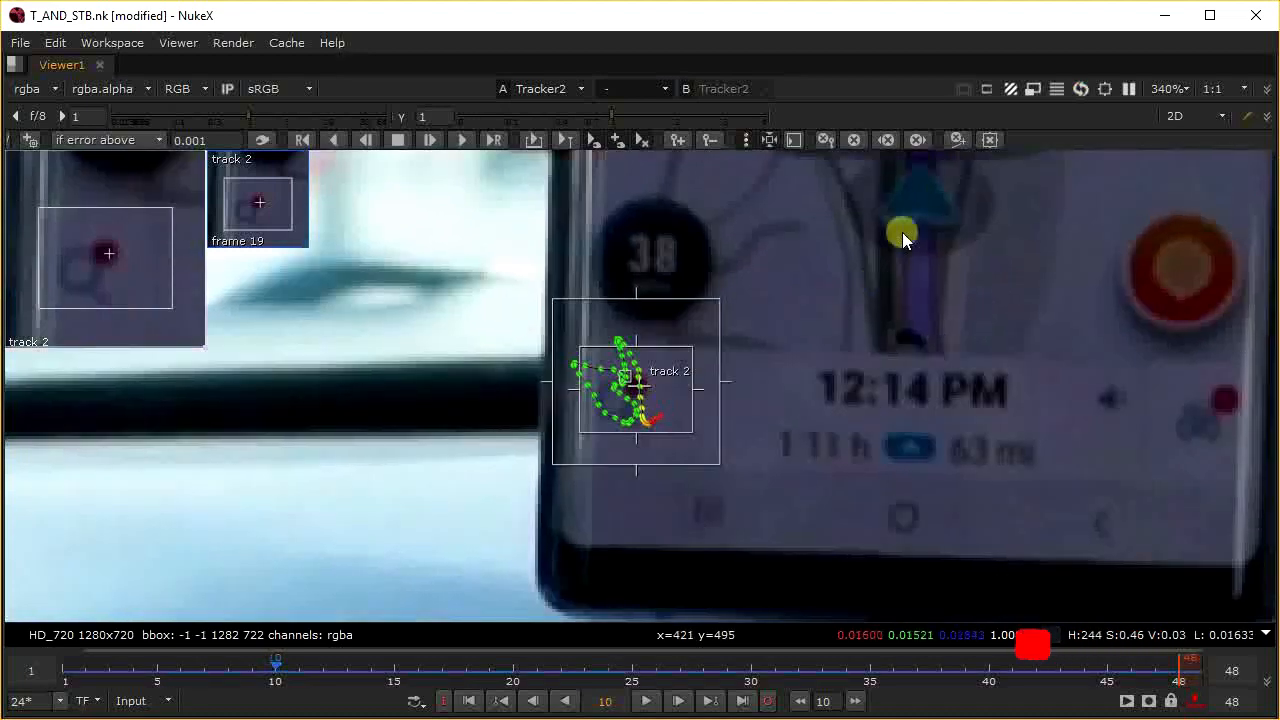
pyautogui.scroll(3, 629, 420)
pyautogui.click(917, 136)
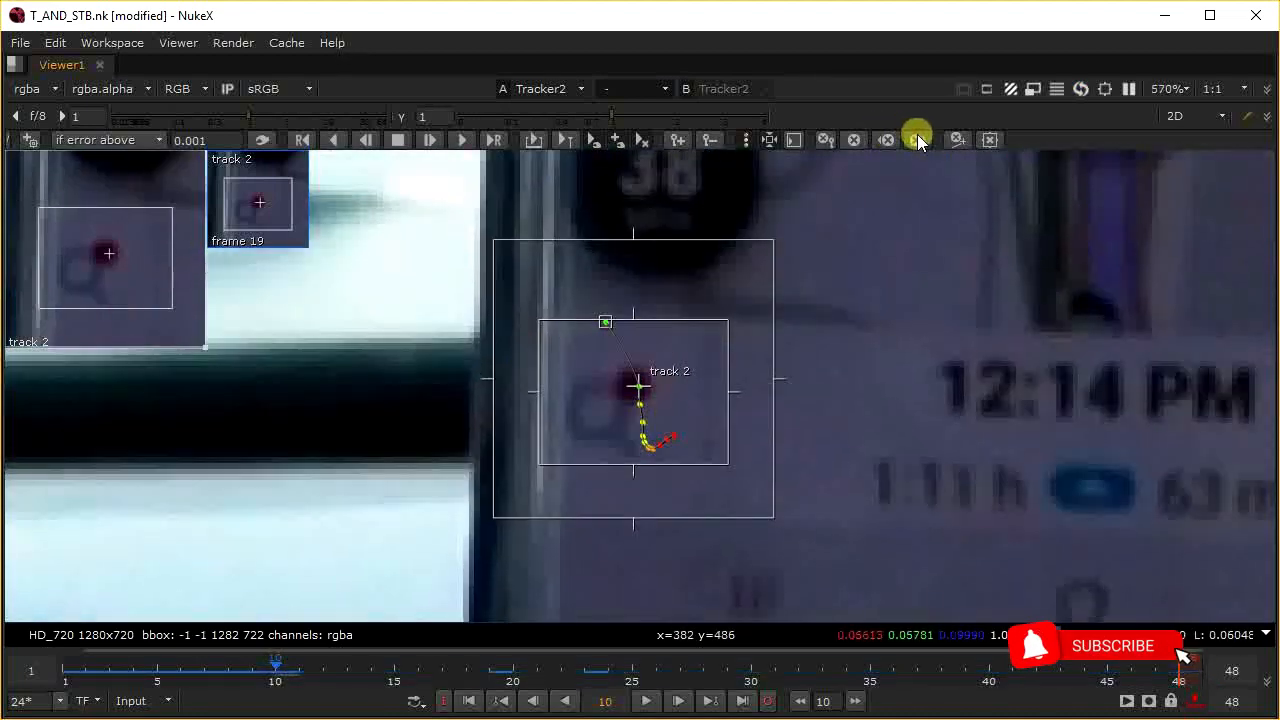
pyautogui.hotkey('ctrl', 'z')
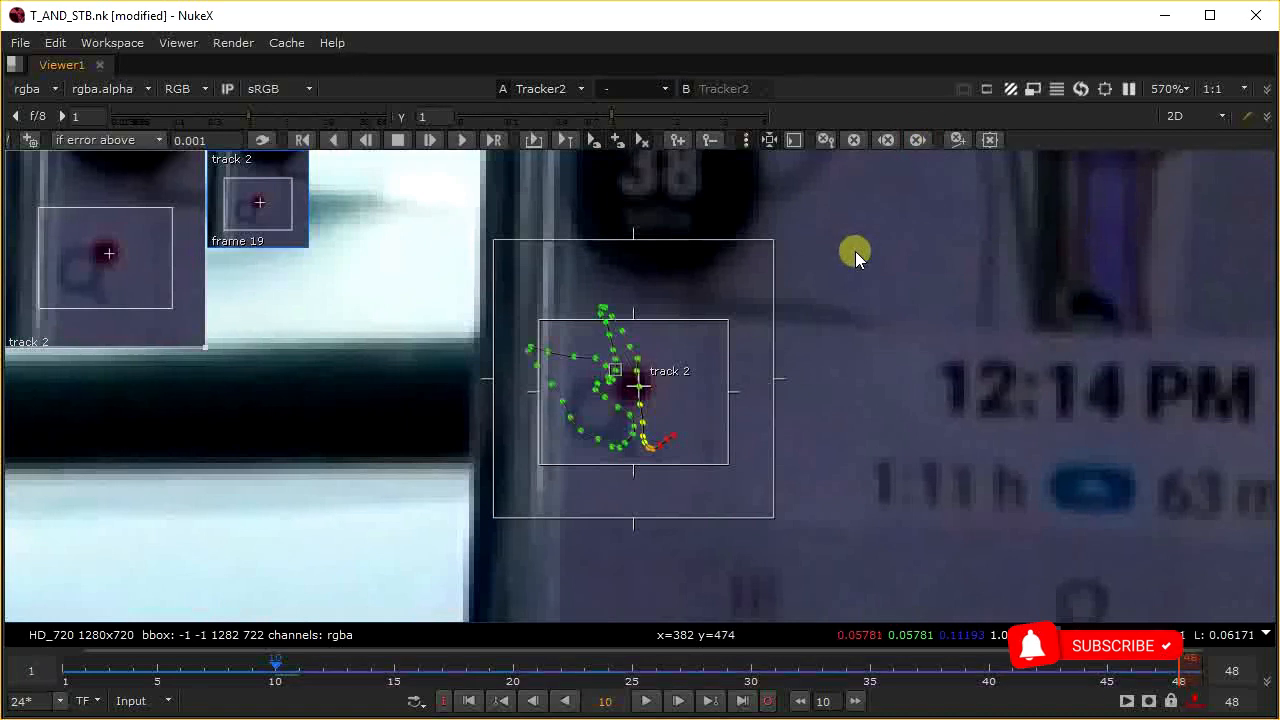
# Step: Try clearing track 2's tracking data before frame 10
pyautogui.click(885, 139)
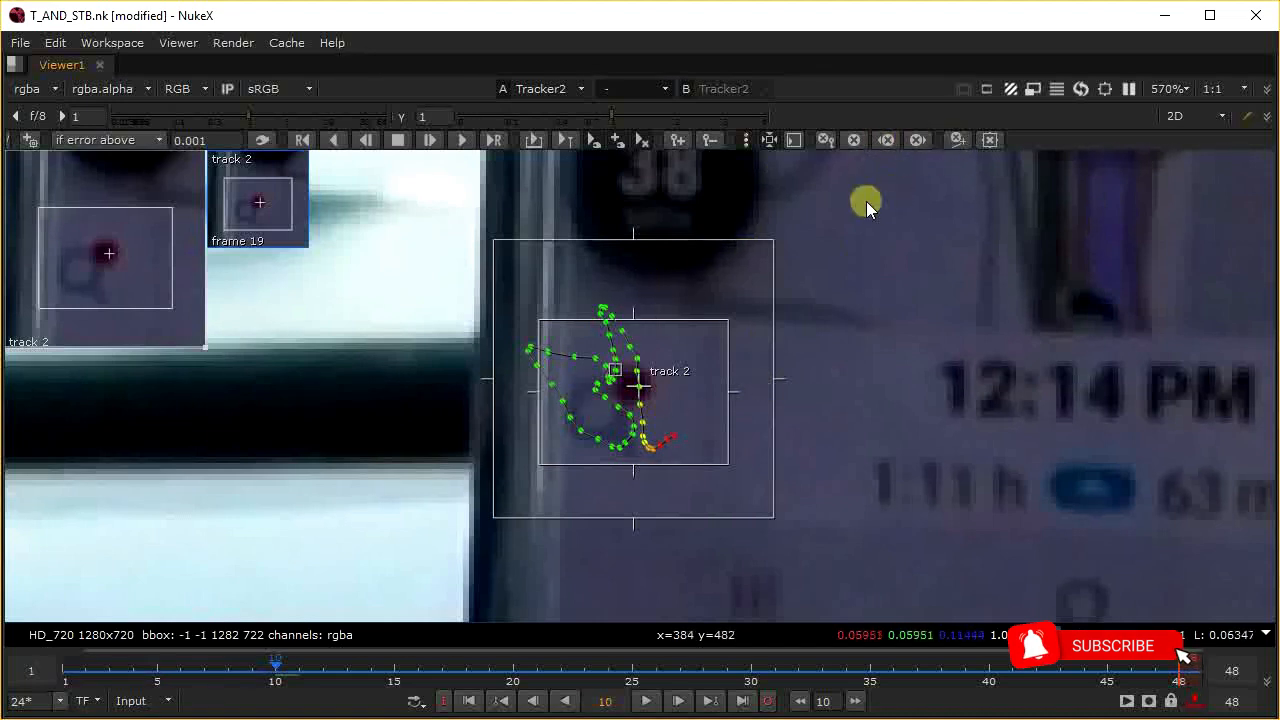
pyautogui.moveTo(795, 351); pyautogui.dragTo(747, 345, button='middle')
pyautogui.scroll(-2, 747, 345)
pyautogui.scroll(2, 748, 350)
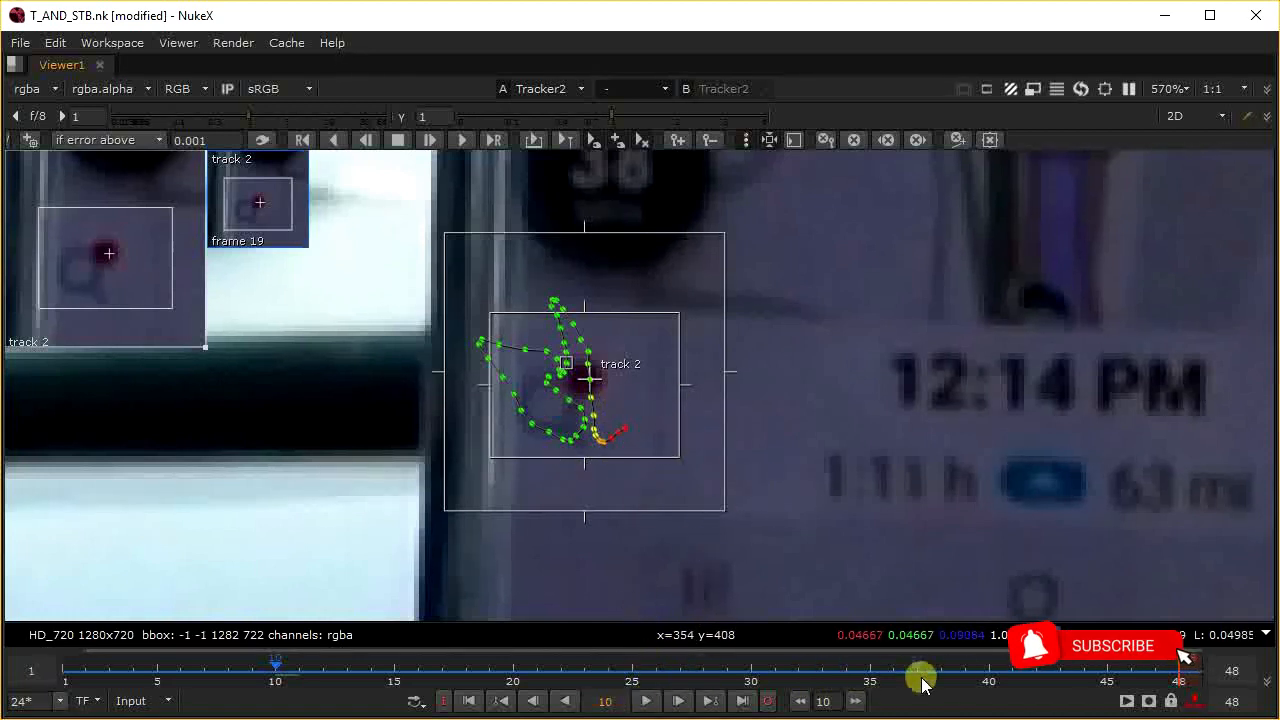
# Step: Scrub to frame 44 and reset the timeline by switching its frame range to Global and back to Input
pyautogui.click(978, 678)
pyautogui.moveTo(968, 672)
pyautogui.mouseDown()
pyautogui.moveTo(1220, 664)
pyautogui.moveTo(937, 666)
pyautogui.moveTo(986, 666)
pyautogui.mouseUp()
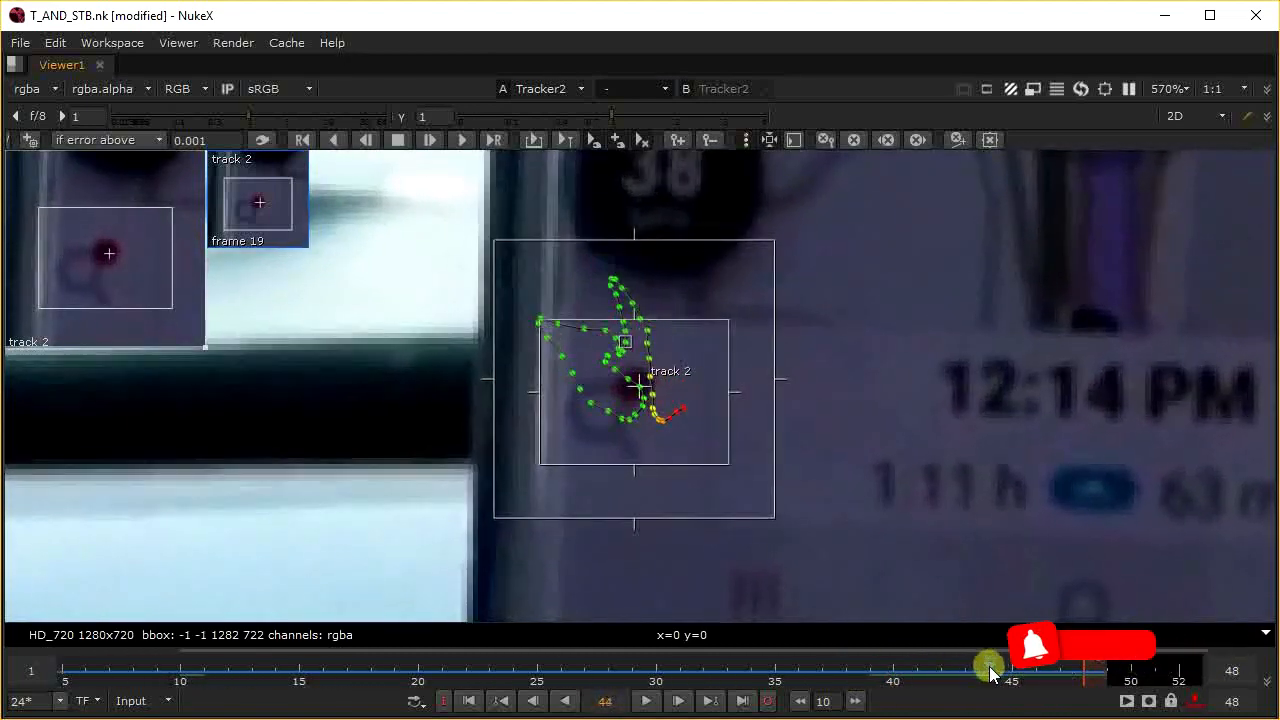
pyautogui.click(130, 701)
pyautogui.click(145, 716)
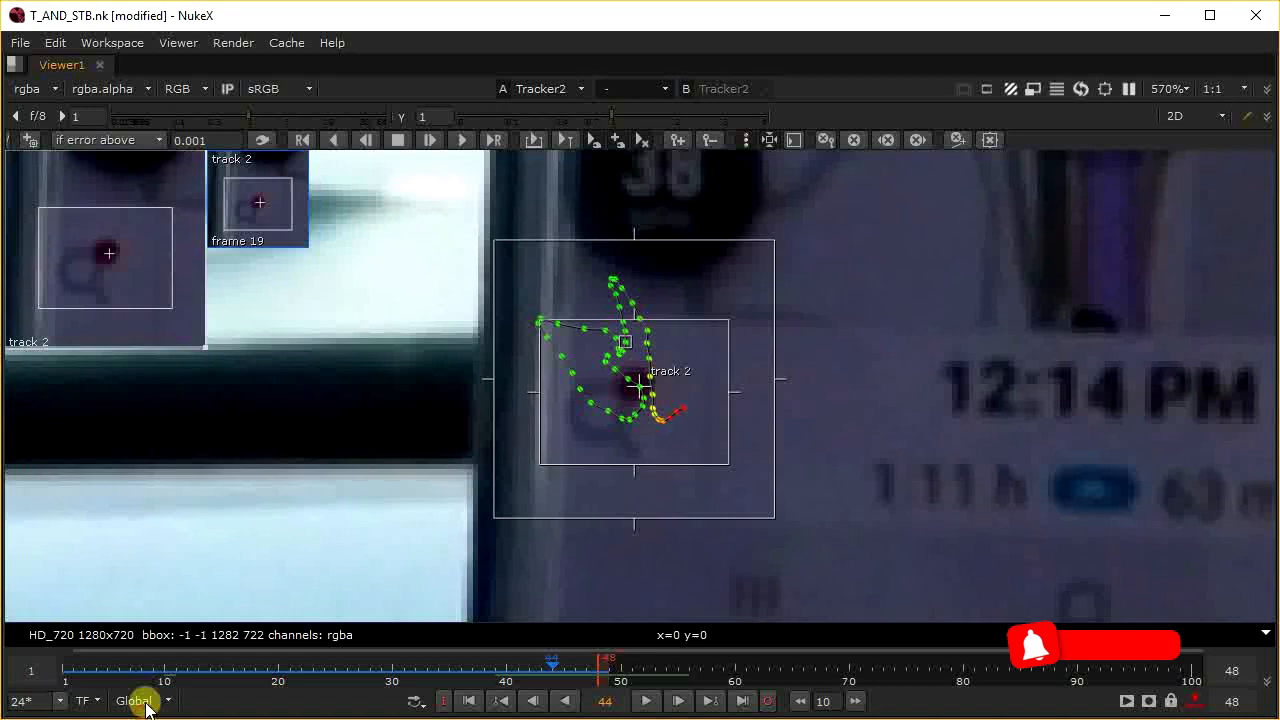
pyautogui.click(140, 718)
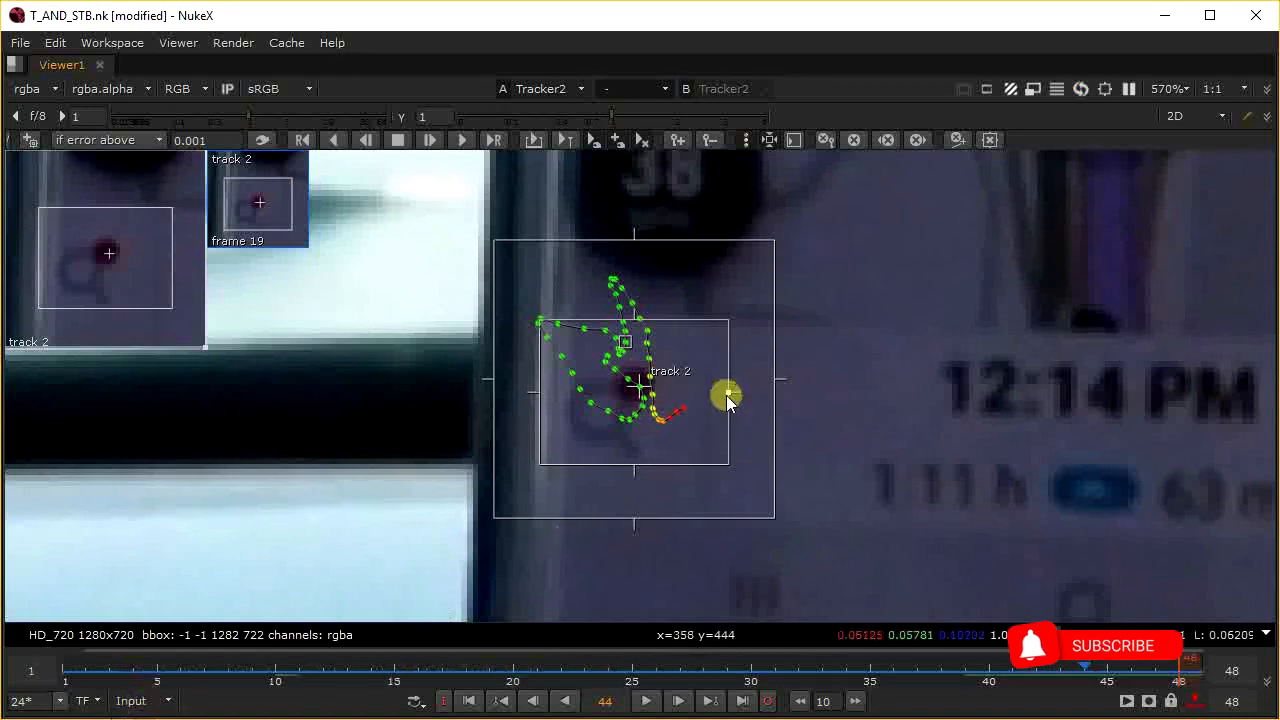
pyautogui.scroll(2, 727, 396)
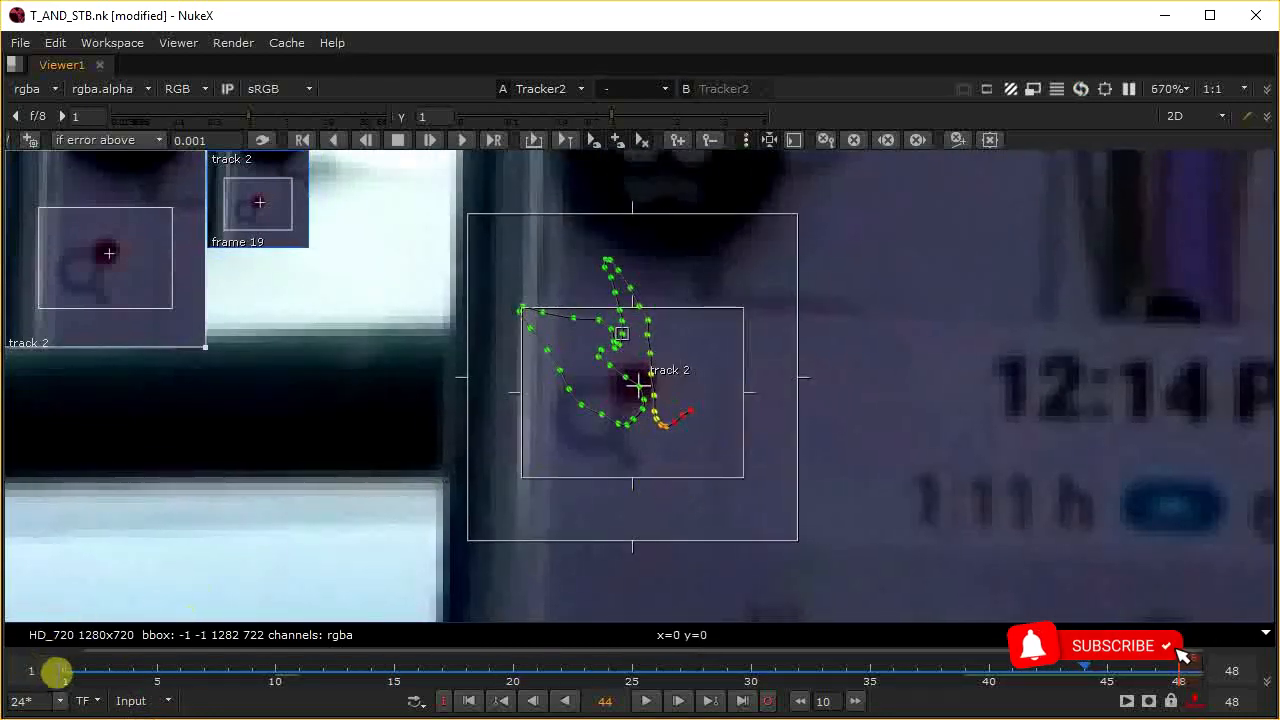
# Step: At frame 1, tighten track 2's pattern area around the red dot, adding a tracking keyframe there
pyautogui.click(62, 670)
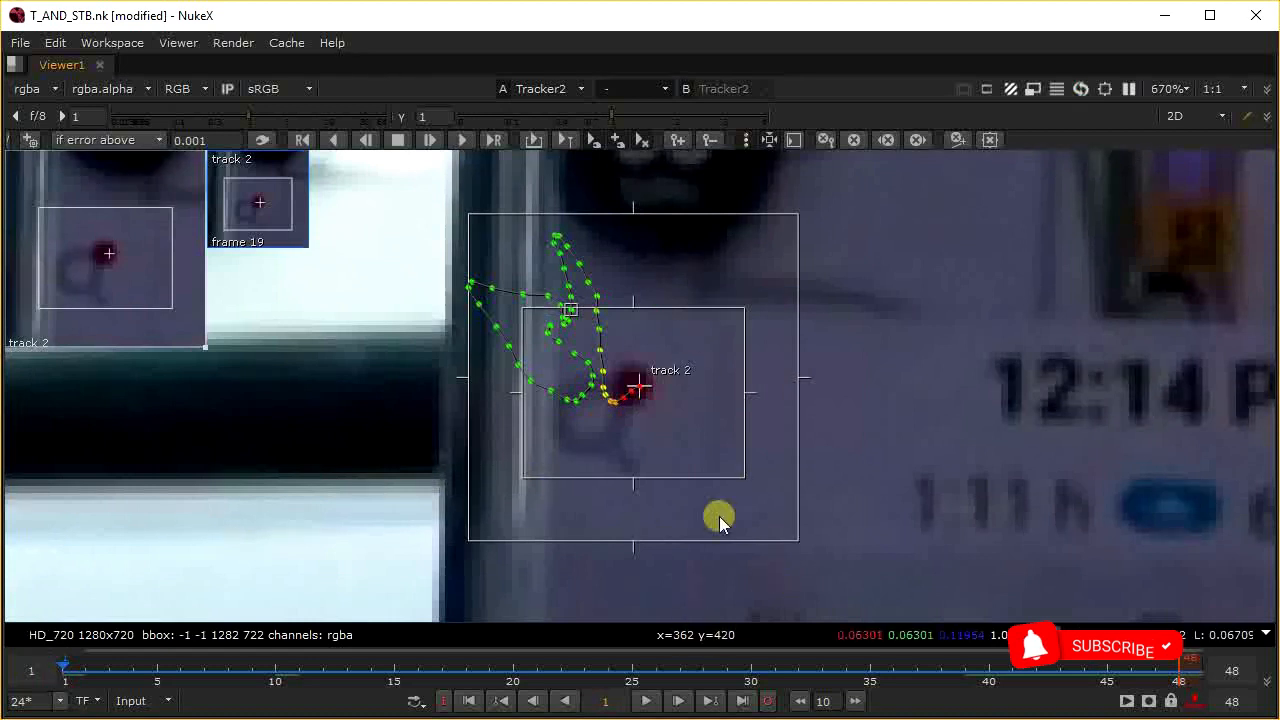
pyautogui.moveTo(752, 398); pyautogui.dragTo(706, 393)
pyautogui.moveTo(522, 392); pyautogui.dragTo(532, 392)
pyautogui.moveTo(617, 477); pyautogui.dragTo(625, 433)
pyautogui.moveTo(617, 301)
pyautogui.mouseDown()
pyautogui.moveTo(618, 288)
pyautogui.moveTo(618, 304)
pyautogui.mouseUp()
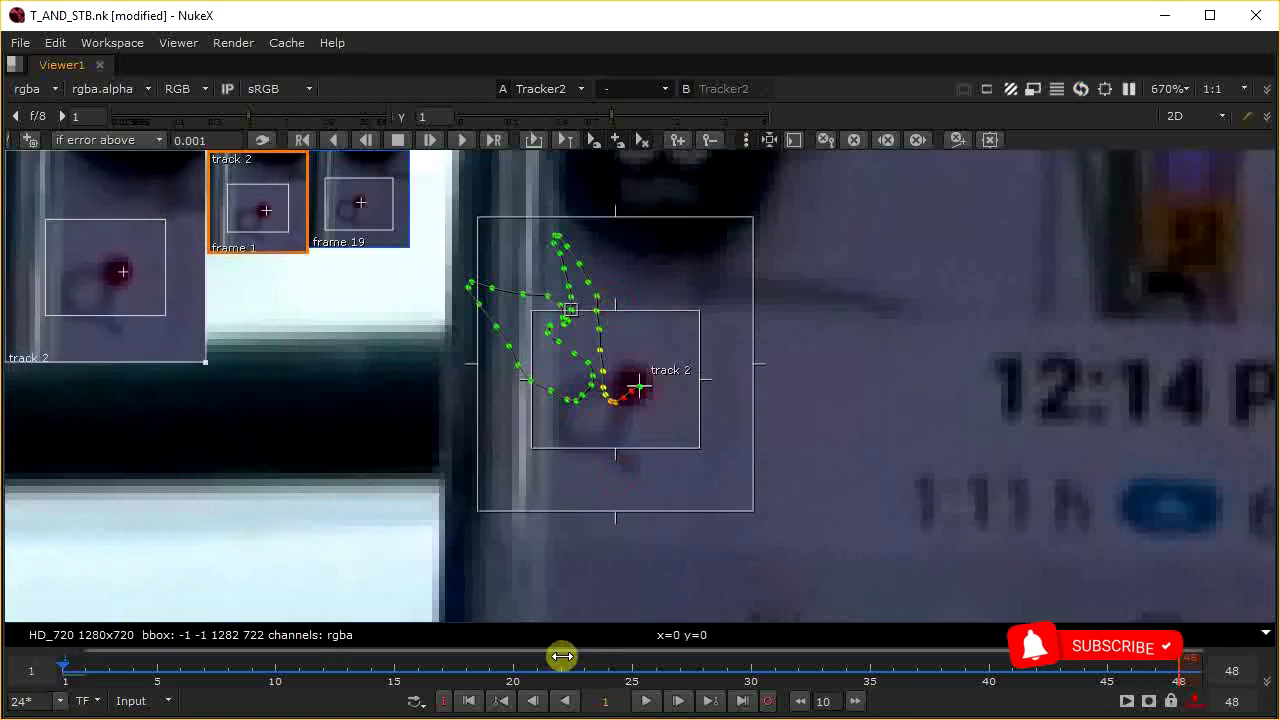
# Step: Re-track track 2 forward one frame at a time from frame 1 to frame 9
pyautogui.click(368, 139)
pyautogui.click(433, 141)
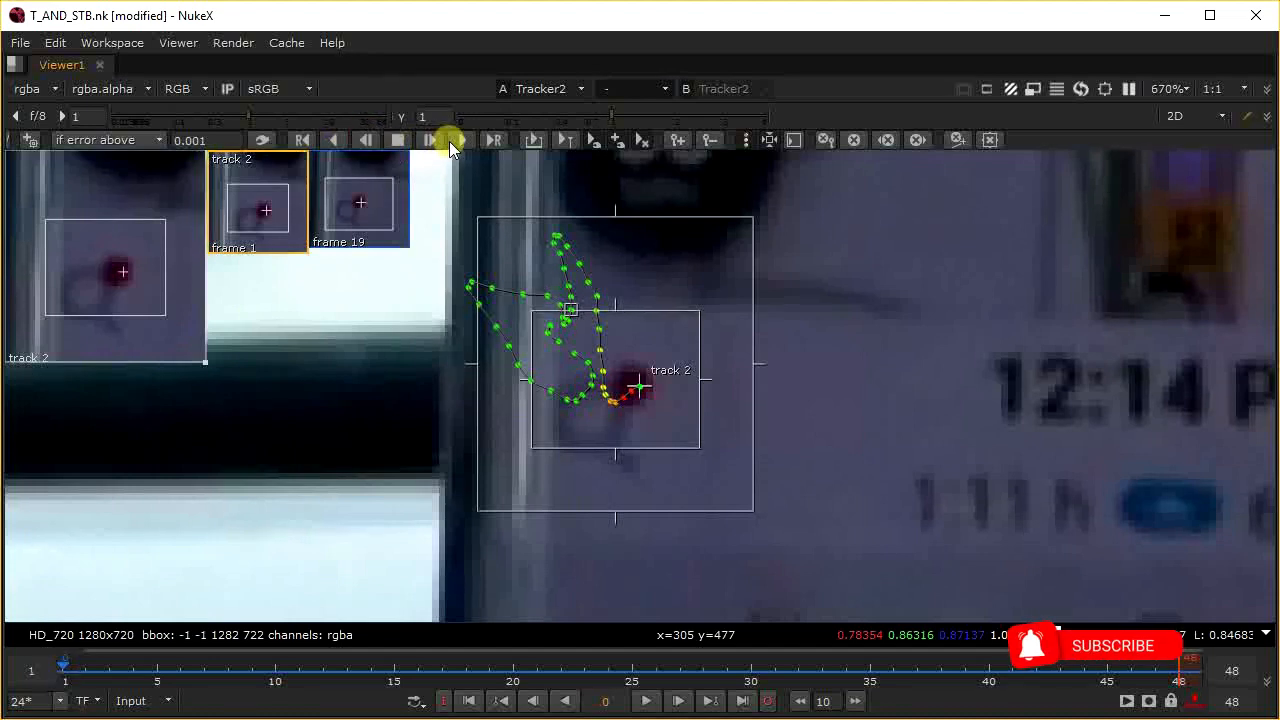
pyautogui.click(430, 138)
pyautogui.click(430, 138)
pyautogui.click(430, 138)
pyautogui.click(430, 138)
pyautogui.click(430, 138)
pyautogui.click(430, 138)
pyautogui.click(430, 138)
pyautogui.click(430, 138)
pyautogui.click(430, 138)
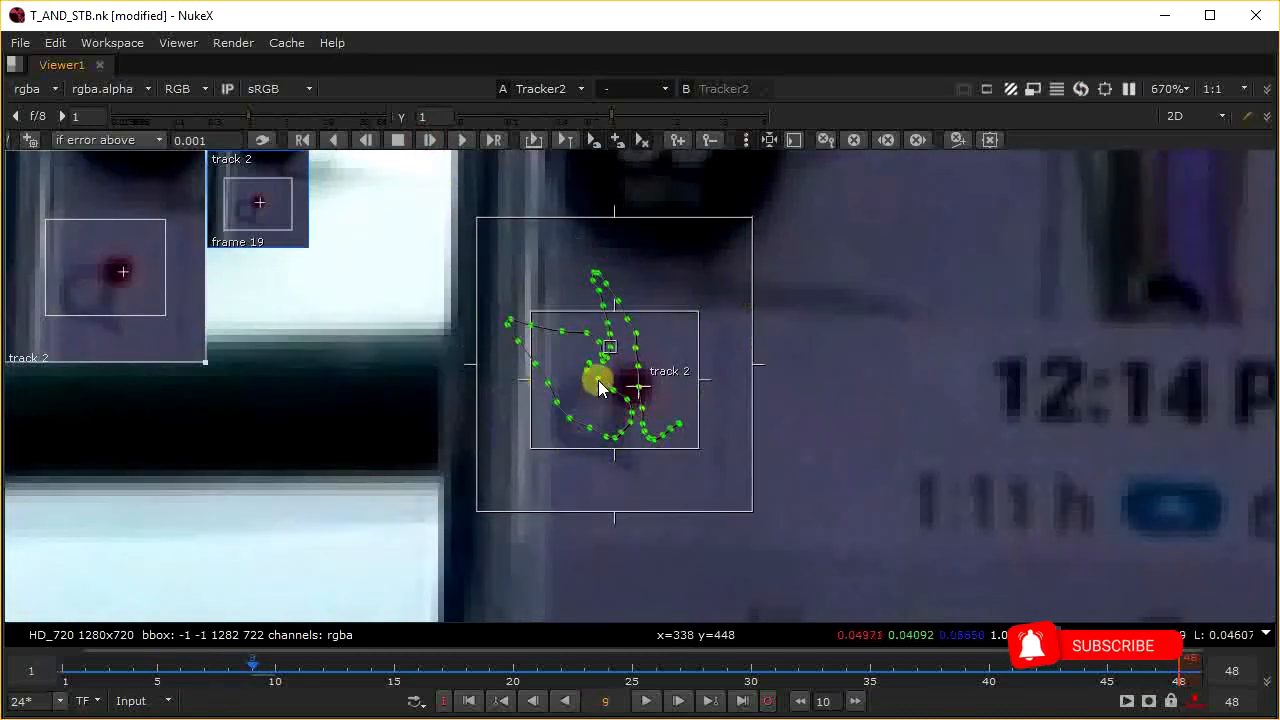
# Step: At frame 25, add a new track on the red dot near the phone's right edge and narrow its pattern and search areas
pyautogui.scroll(-5, 720, 368)
pyautogui.moveTo(714, 380); pyautogui.dragTo(509, 411, button='middle')
pyautogui.scroll(3, 454, 406)
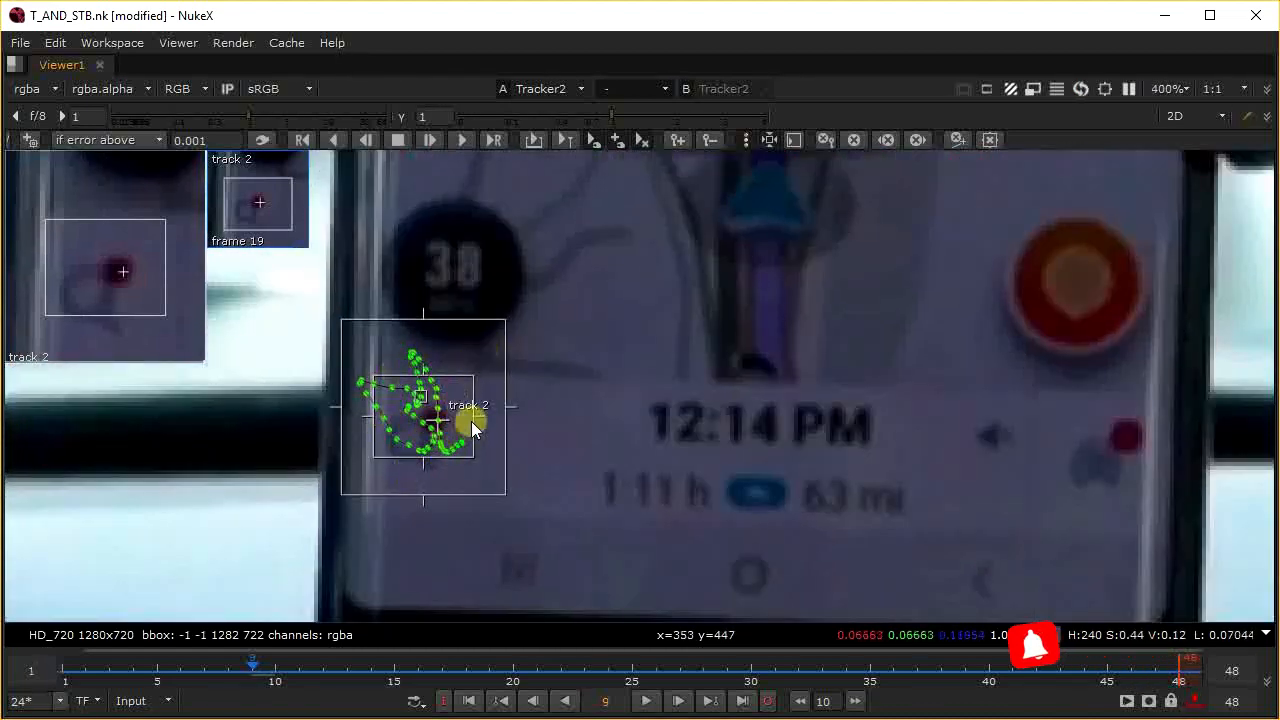
pyautogui.scroll(-2, 480, 423)
pyautogui.click(630, 665)
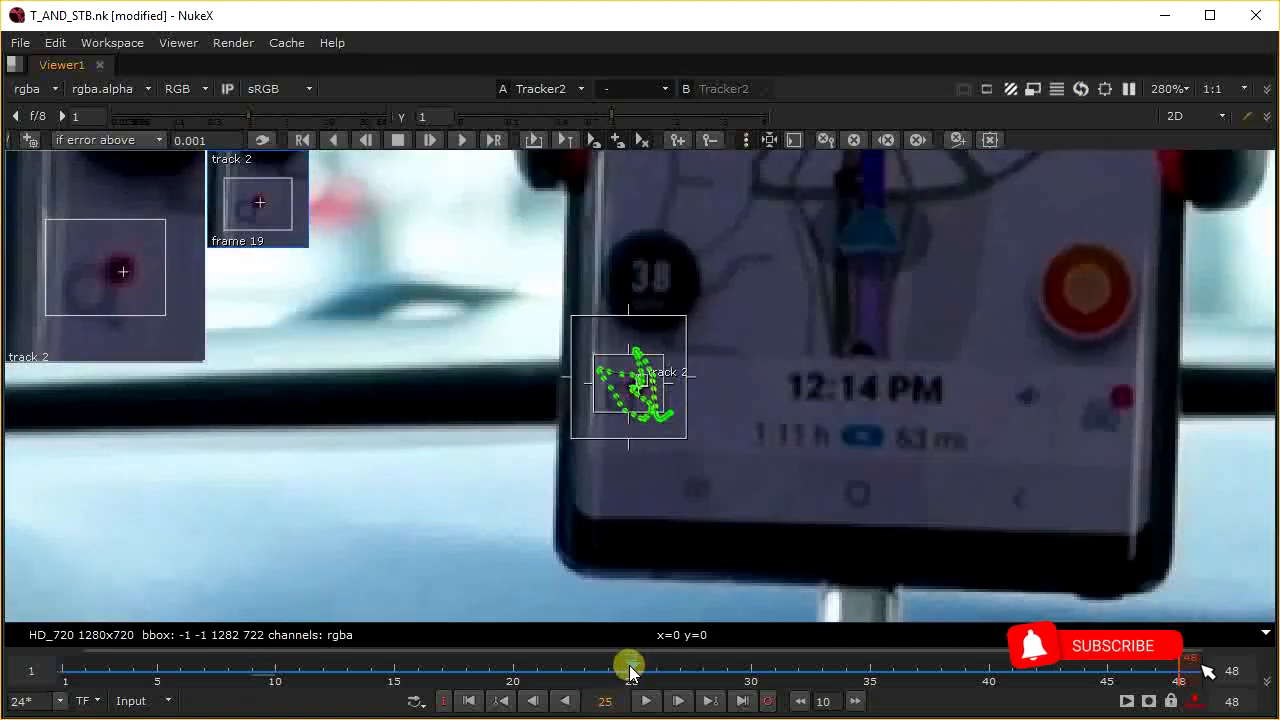
pyautogui.moveTo(974, 439); pyautogui.dragTo(718, 446, button='middle')
pyautogui.scroll(3, 920, 402)
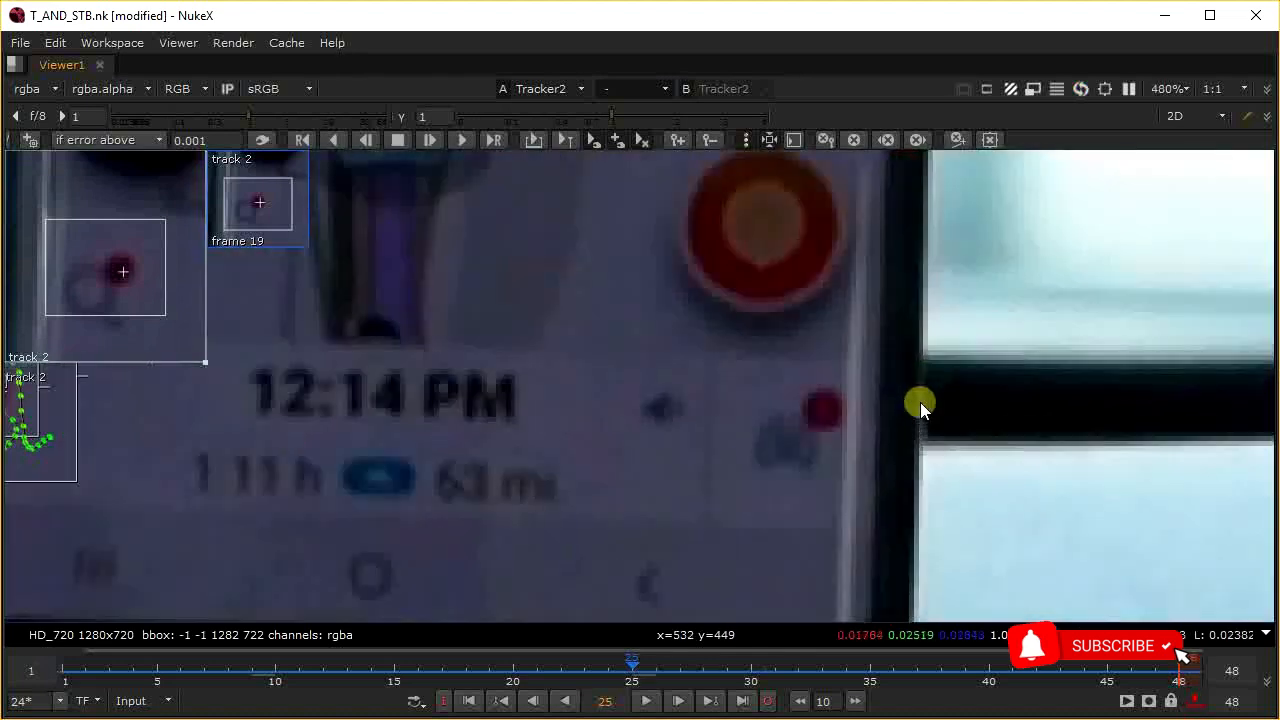
pyautogui.scroll(-2, 844, 425)
pyautogui.moveTo(437, 425); pyautogui.dragTo(834, 410, button='middle')
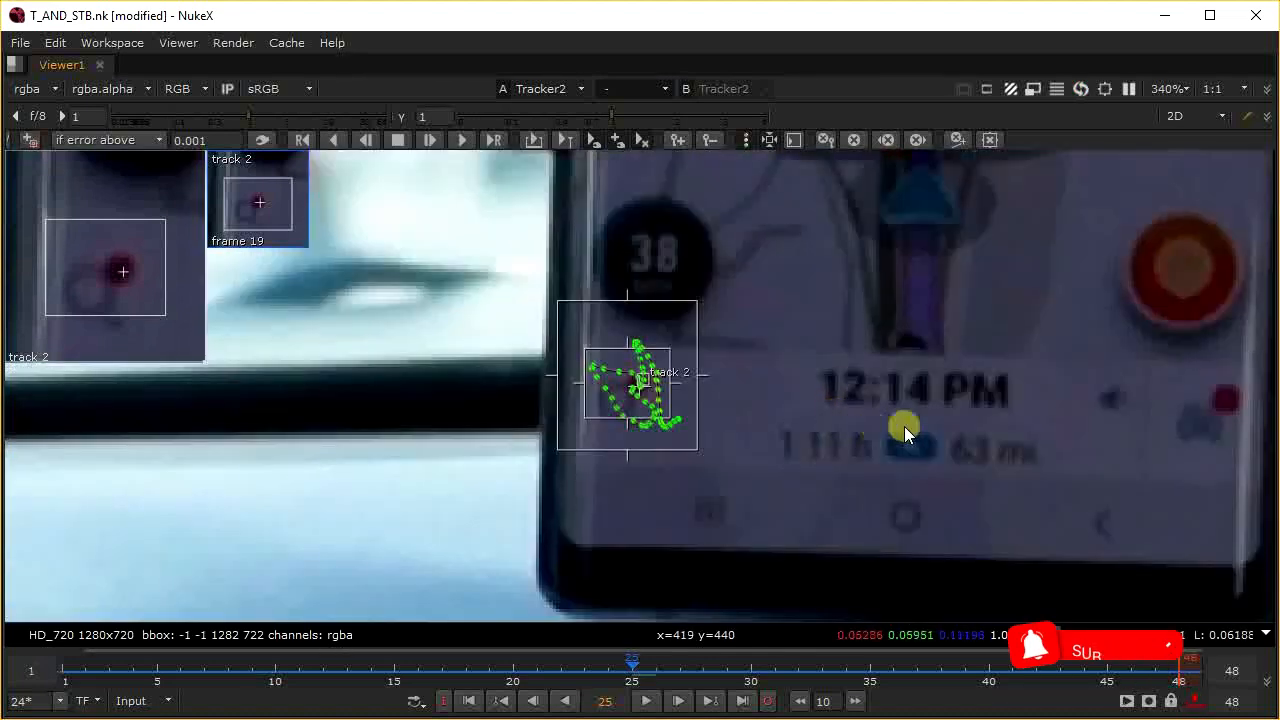
pyautogui.moveTo(968, 404); pyautogui.dragTo(501, 436, button='middle')
pyautogui.scroll(2, 706, 426)
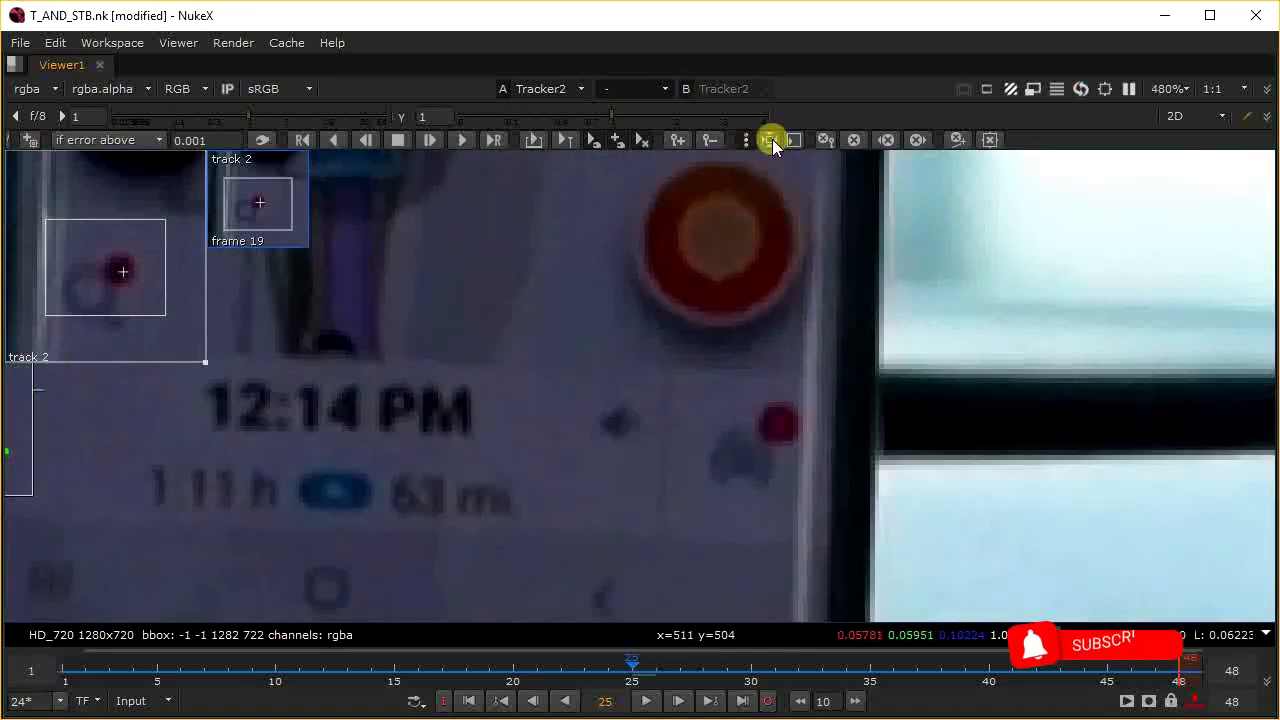
pyautogui.scroll(-2, 652, 268)
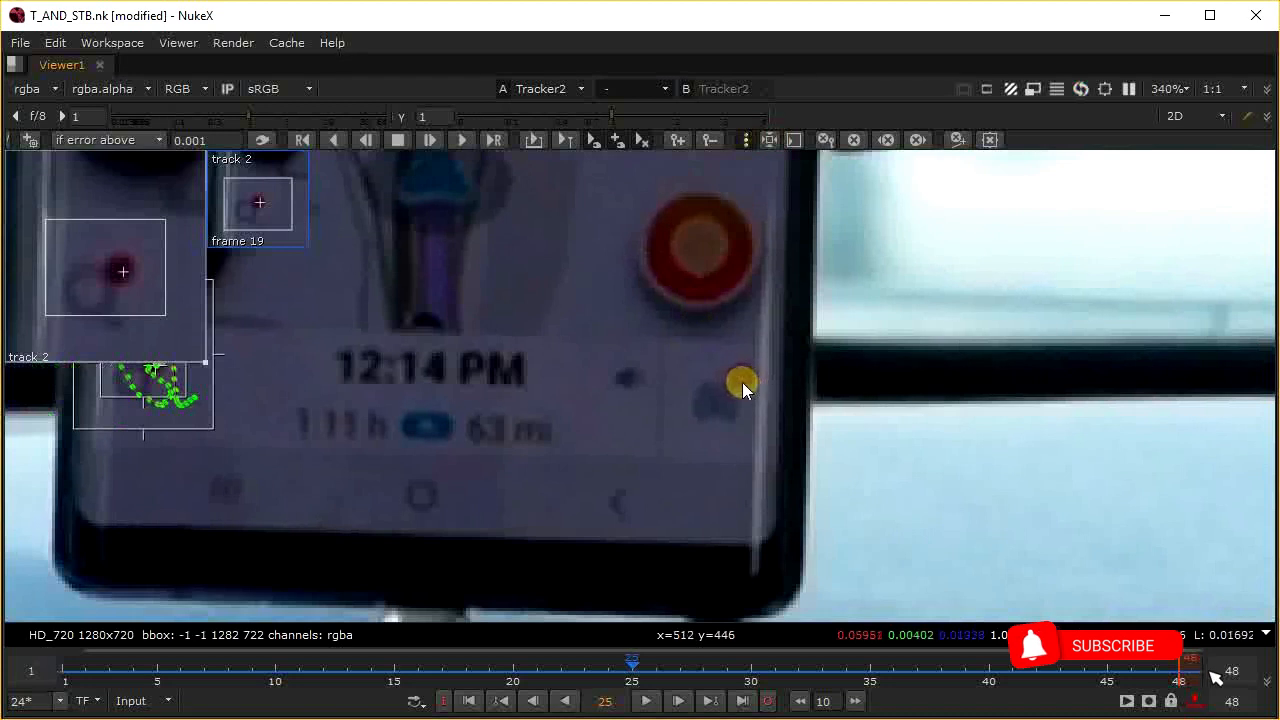
pyautogui.keyDown('ctrl'); pyautogui.keyDown('alt'); pyautogui.click(744, 381); pyautogui.keyUp('alt'); pyautogui.keyUp('ctrl')
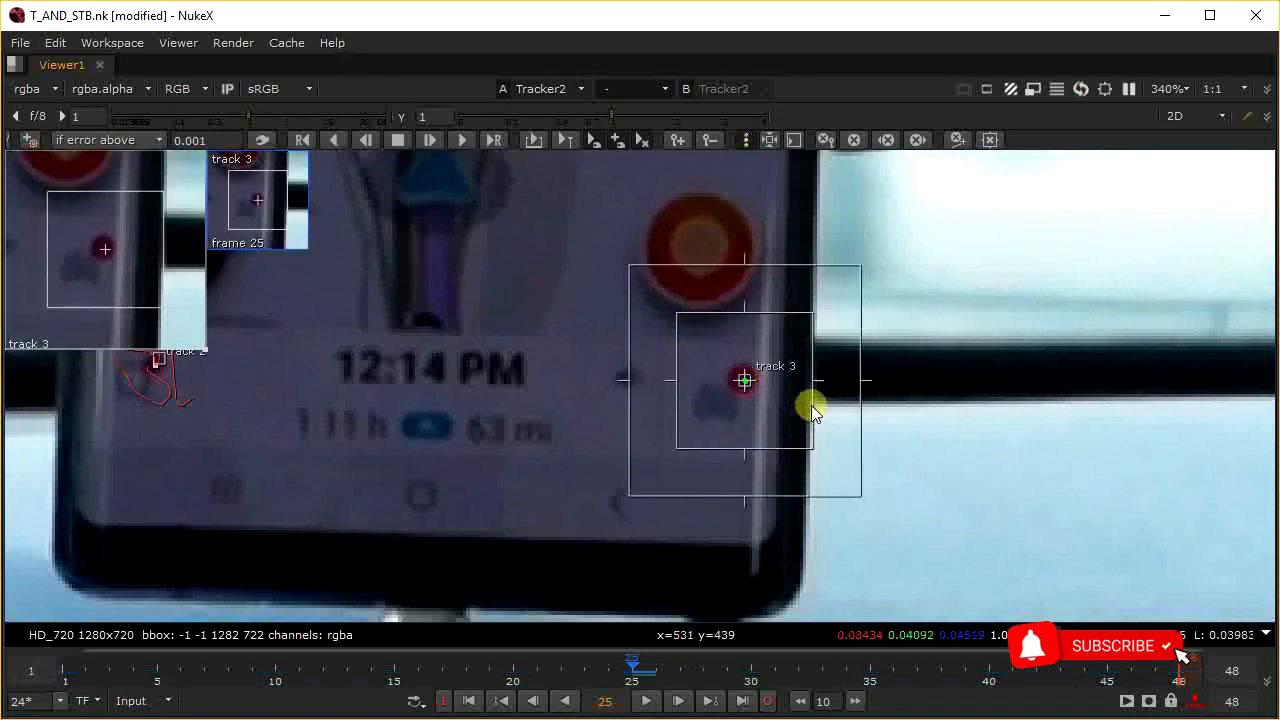
pyautogui.moveTo(812, 383)
pyautogui.mouseDown()
pyautogui.moveTo(777, 381)
pyautogui.moveTo(806, 379)
pyautogui.mouseUp()
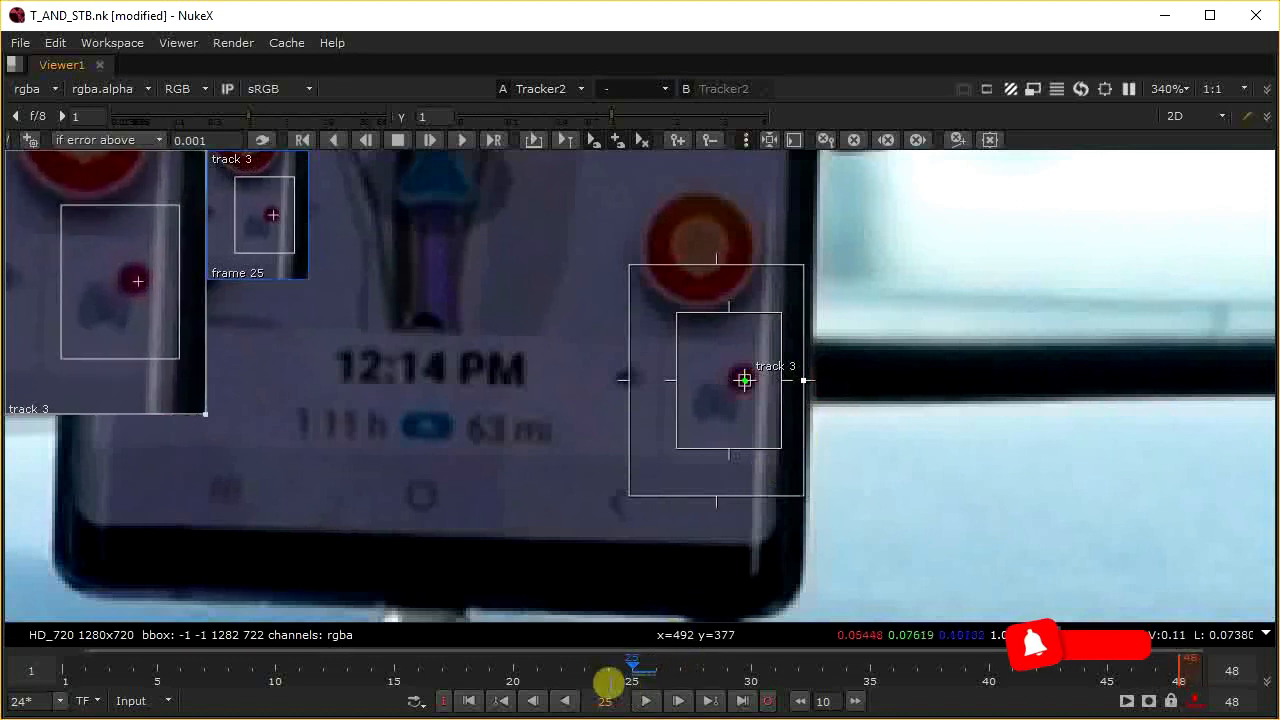
# Step: Track track 3 forward from frame 25 to frame 48, and backward to frame 1
pyautogui.click(460, 137)
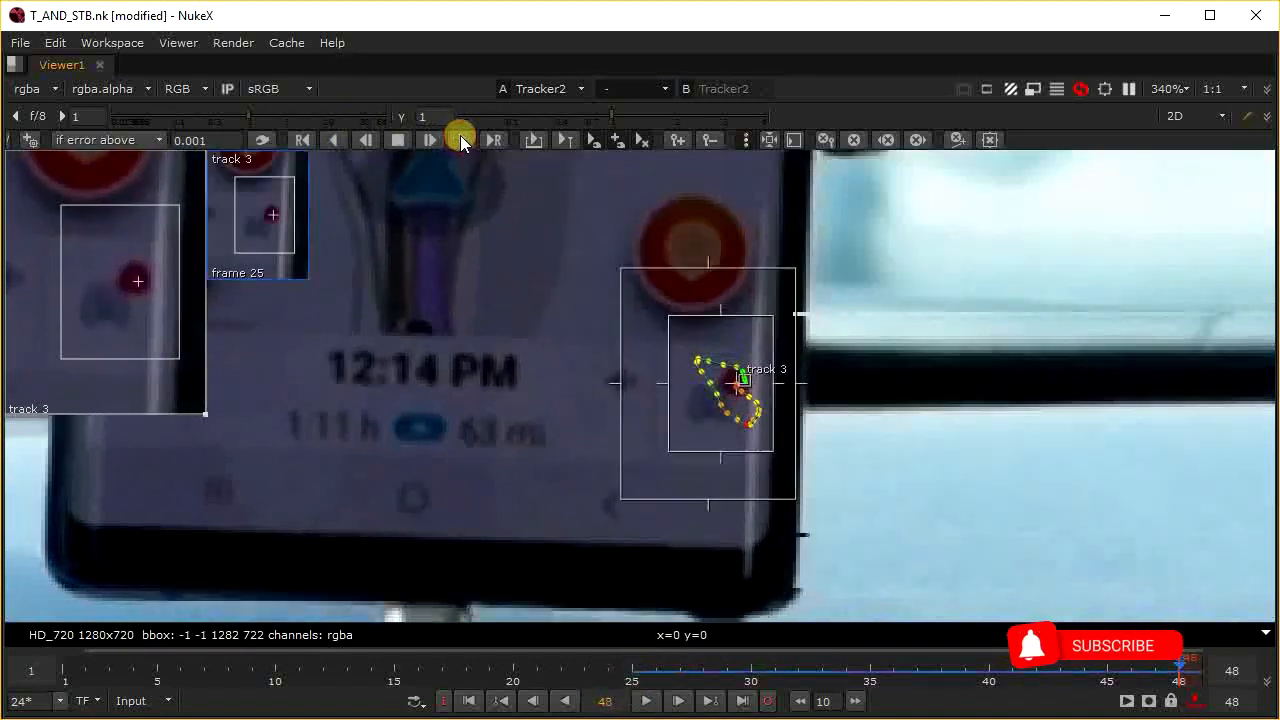
pyautogui.click(336, 139)
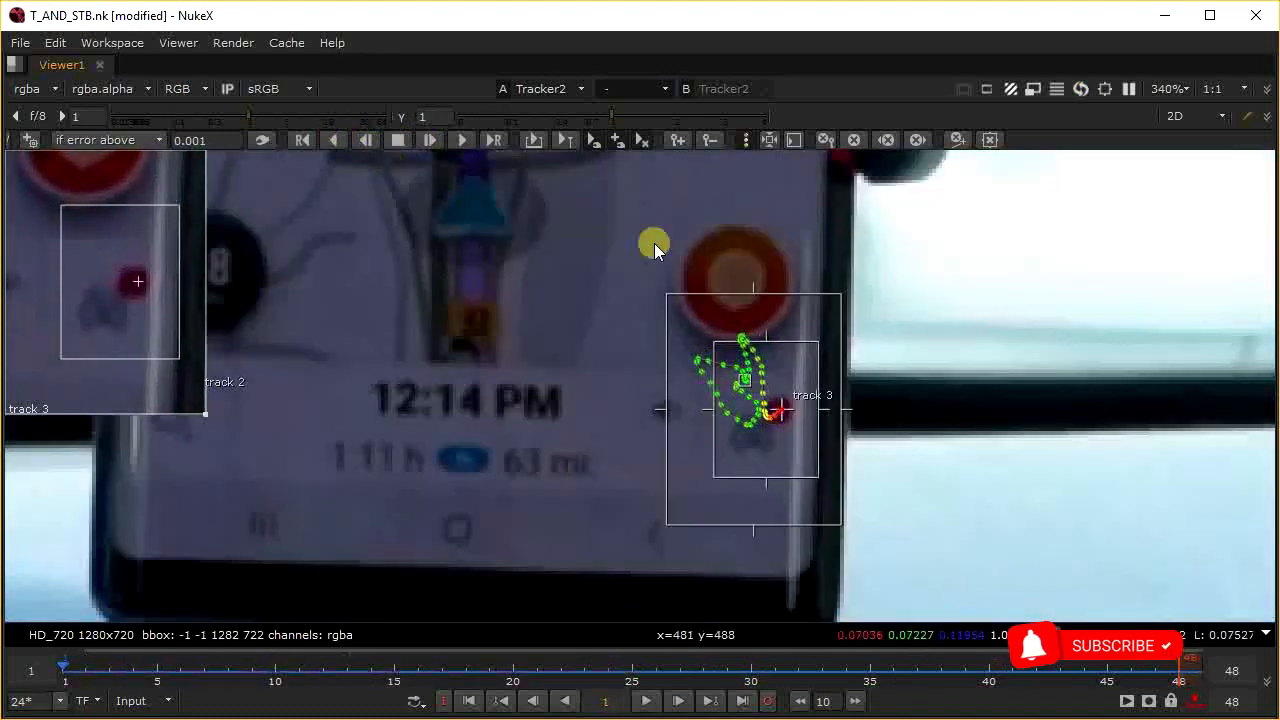
# Step: Narrow track 3's pattern area slightly at frame 1 and re-track it forward frame by frame to frame 7
pyautogui.scroll(3, 756, 428)
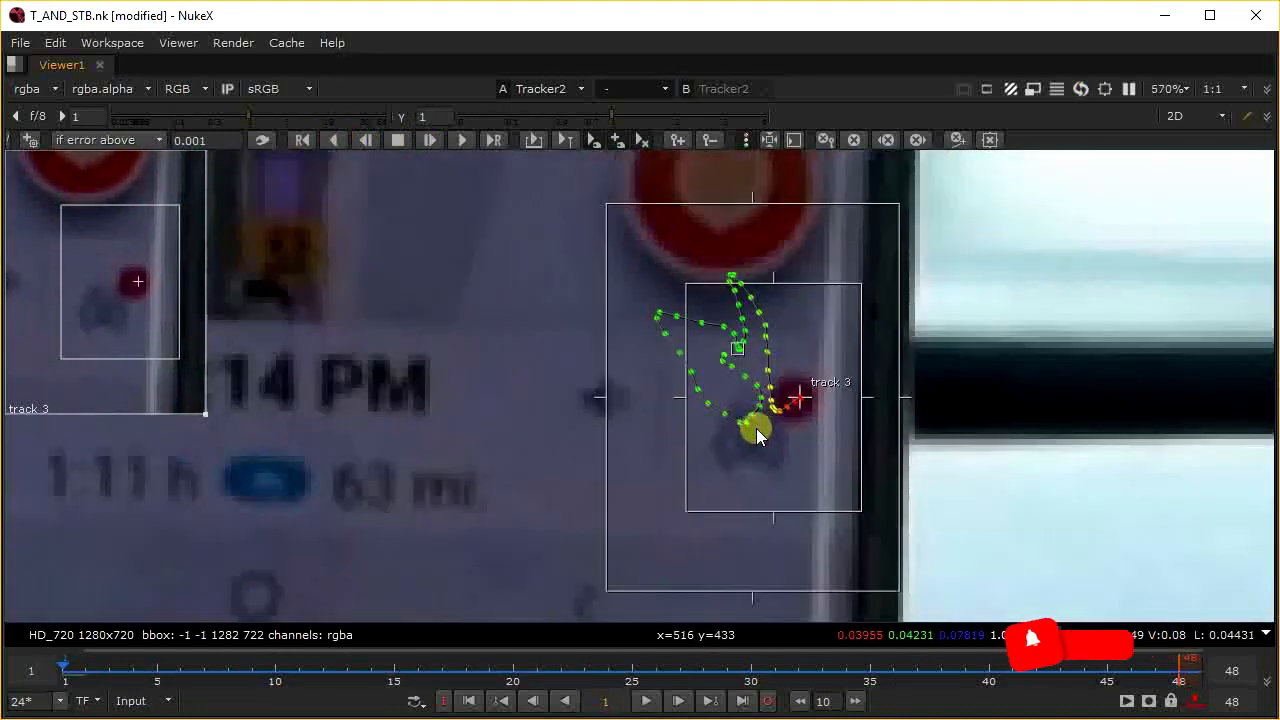
pyautogui.moveTo(866, 399); pyautogui.dragTo(858, 398)
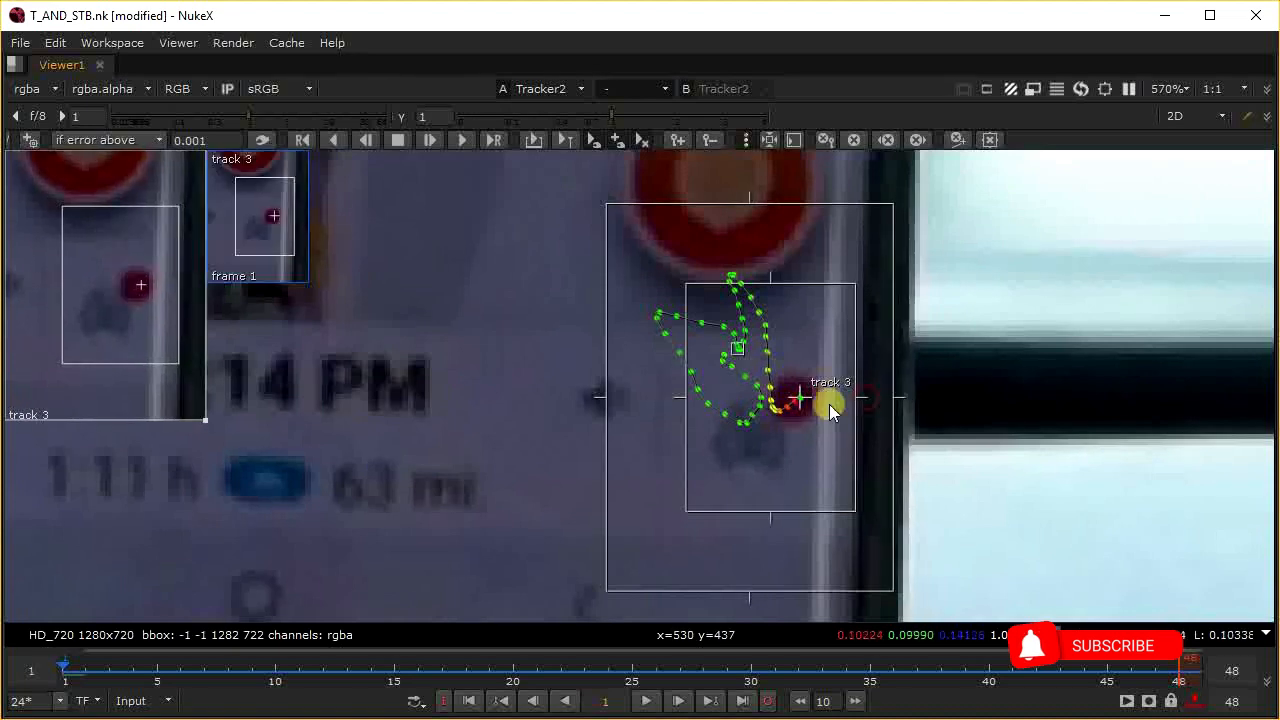
pyautogui.click(431, 138)
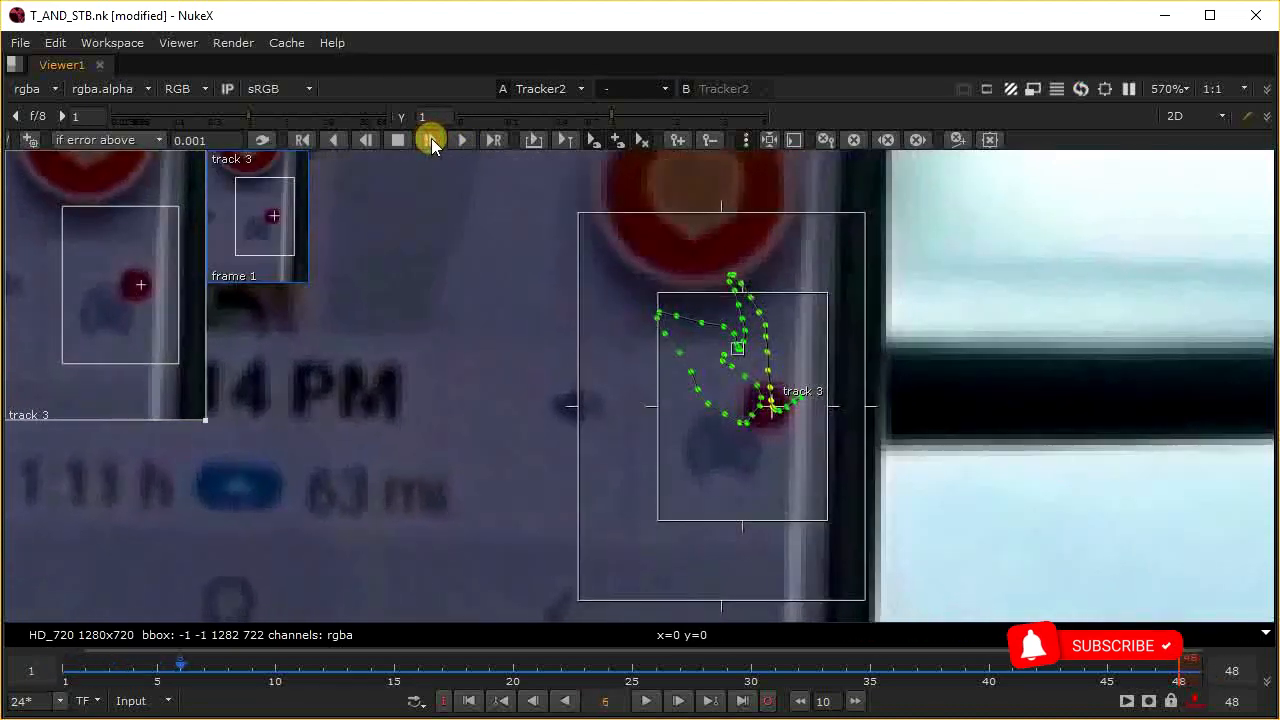
# Step: Bring the whole shot into view and deselect both tracks in Tracker2's track list
pyautogui.scroll(-5, 436, 279)
pyautogui.moveTo(406, 326); pyautogui.dragTo(632, 400, button='middle')
pyautogui.scroll(-1, 632, 400)
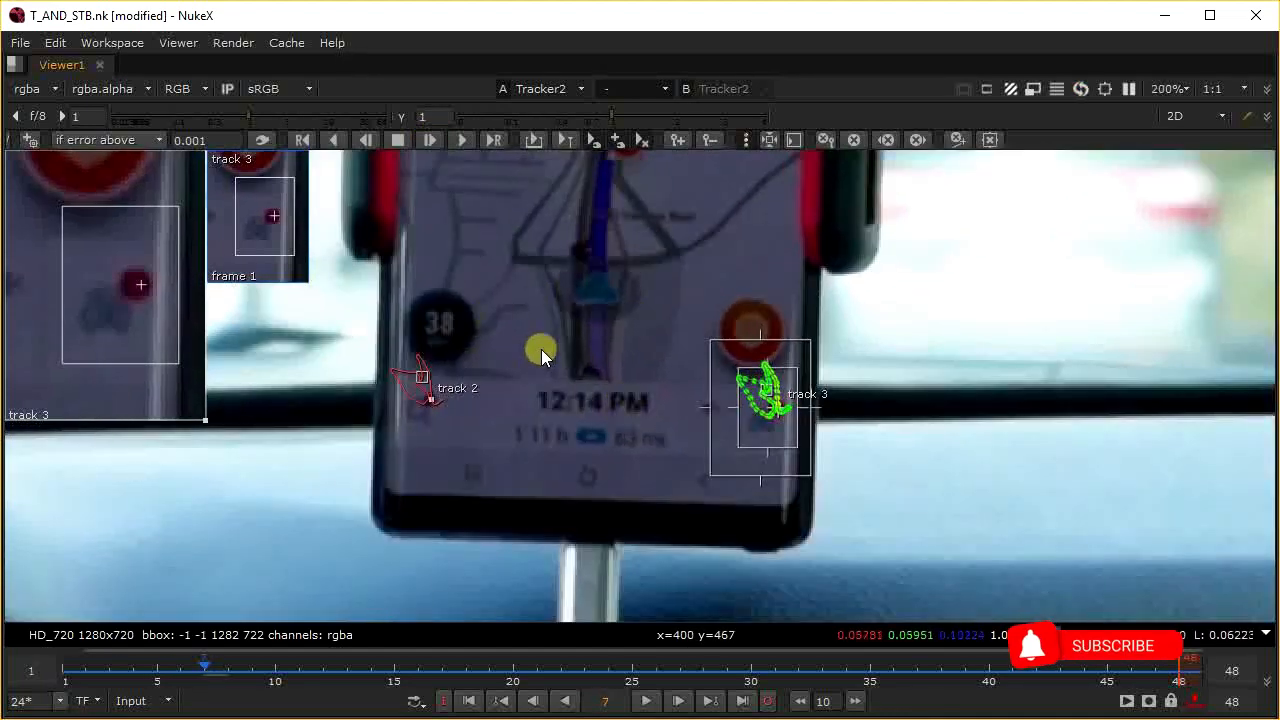
pyautogui.press('space')
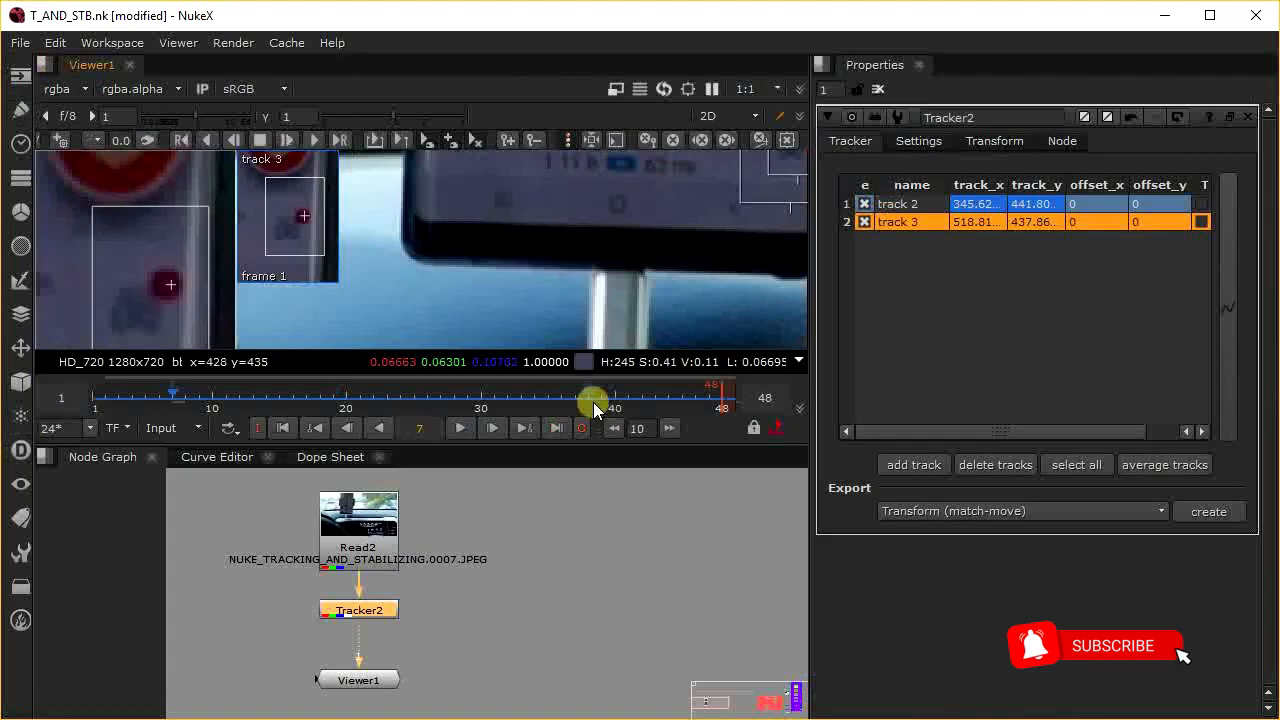
pyautogui.press('space')
pyautogui.scroll(-4, 536, 337)
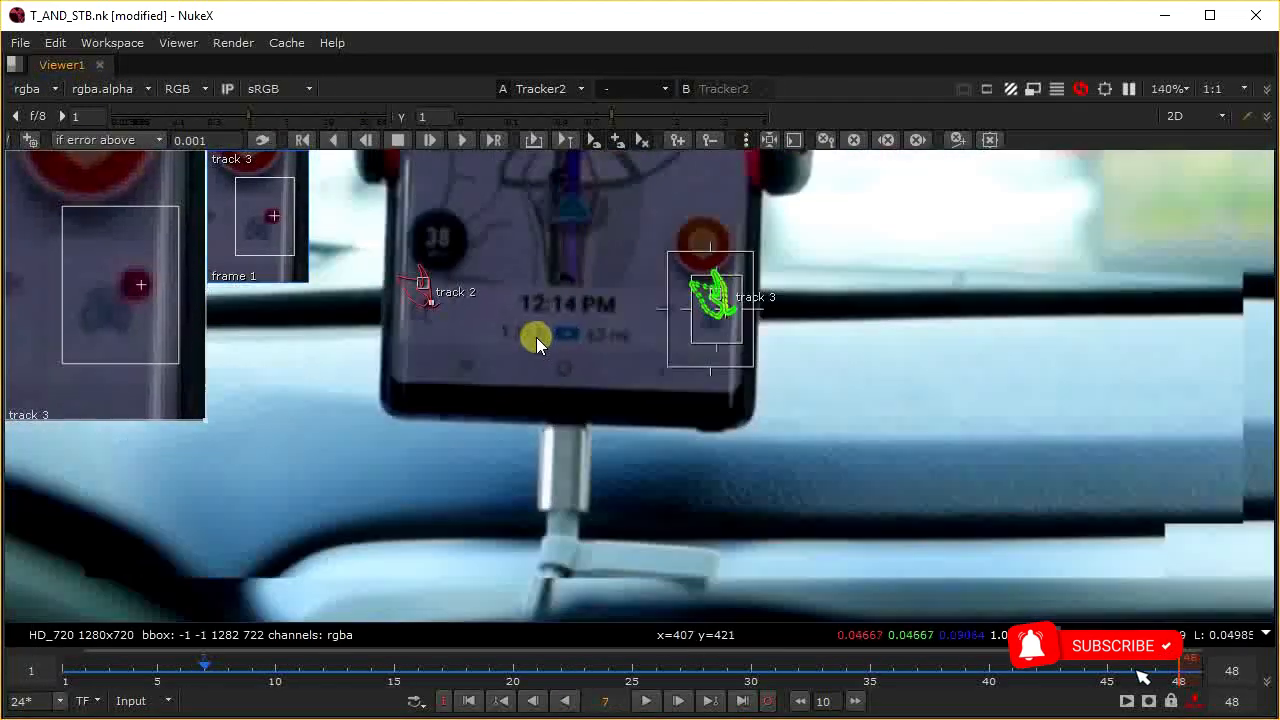
pyautogui.press('space')
pyautogui.moveTo(382, 603); pyautogui.dragTo(497, 552, button='middle')
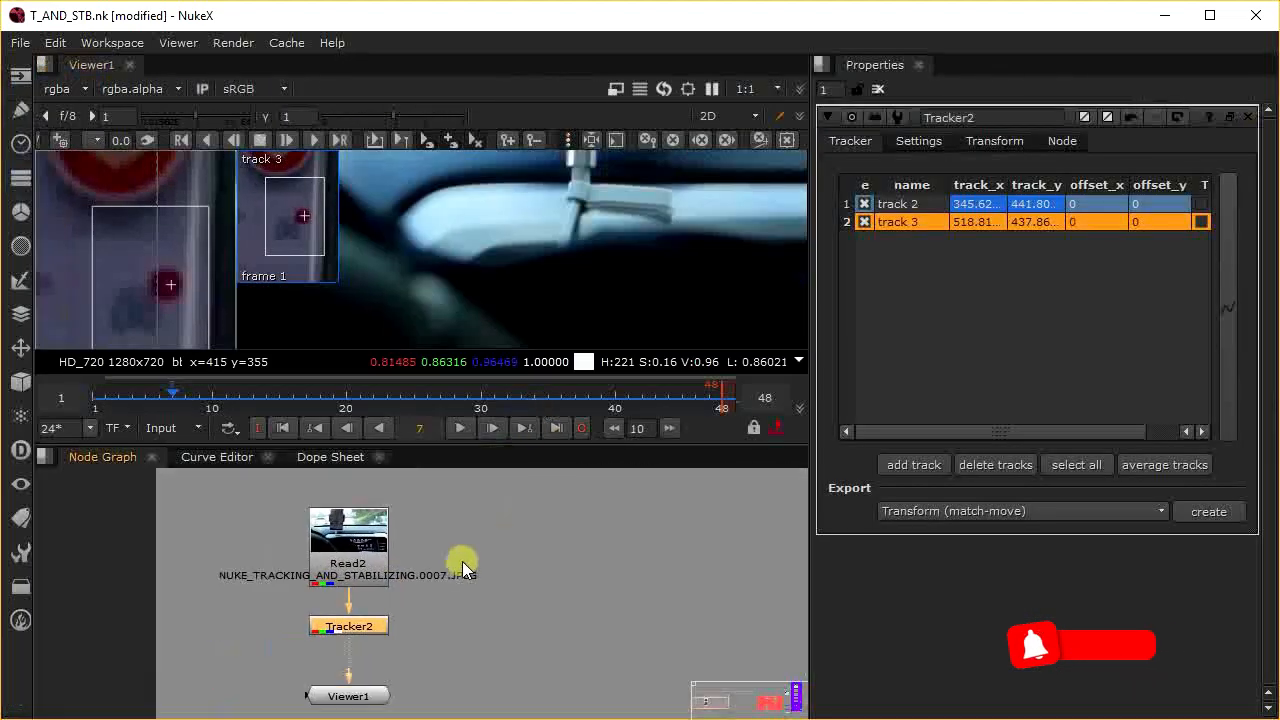
pyautogui.moveTo(530, 320); pyautogui.dragTo(465, 207, button='middle')
pyautogui.scroll(-6, 452, 245)
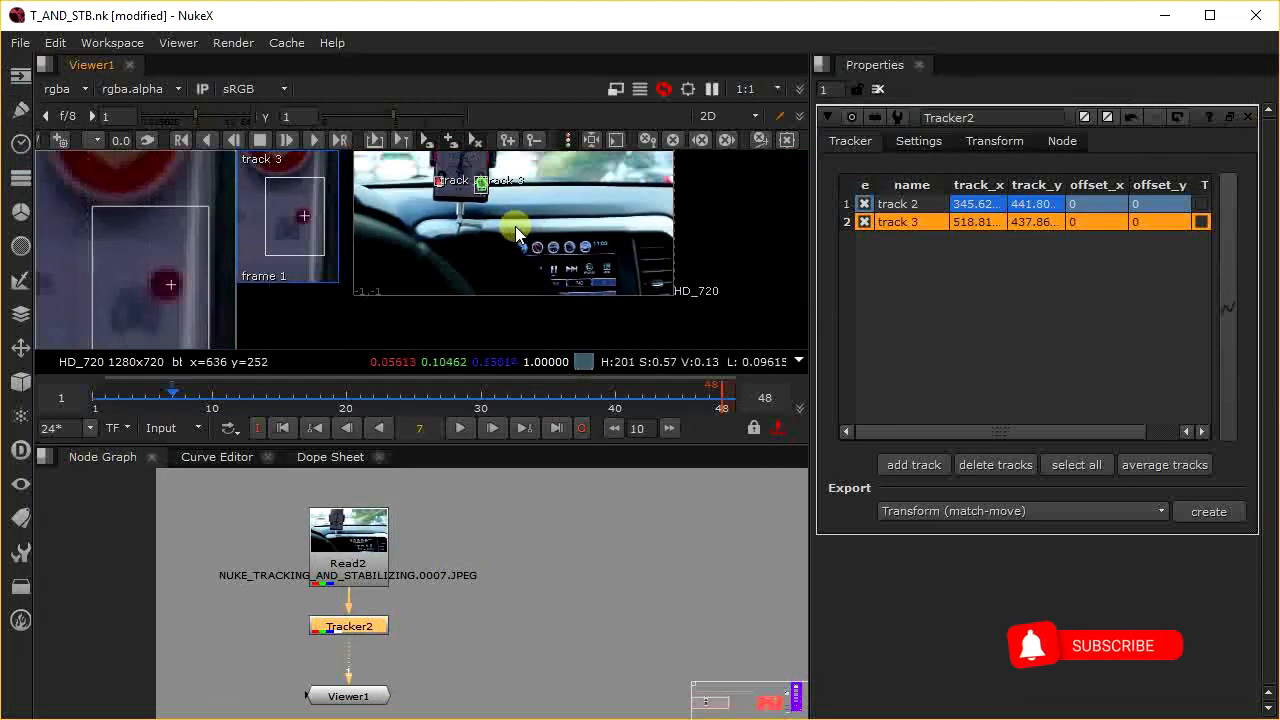
pyautogui.click(929, 286)
# Step: Play the clip close up on the car display's icons to look for a trackable feature, and stop at frame 31
pyautogui.scroll(4, 543, 286)
pyautogui.scroll(4, 534, 236)
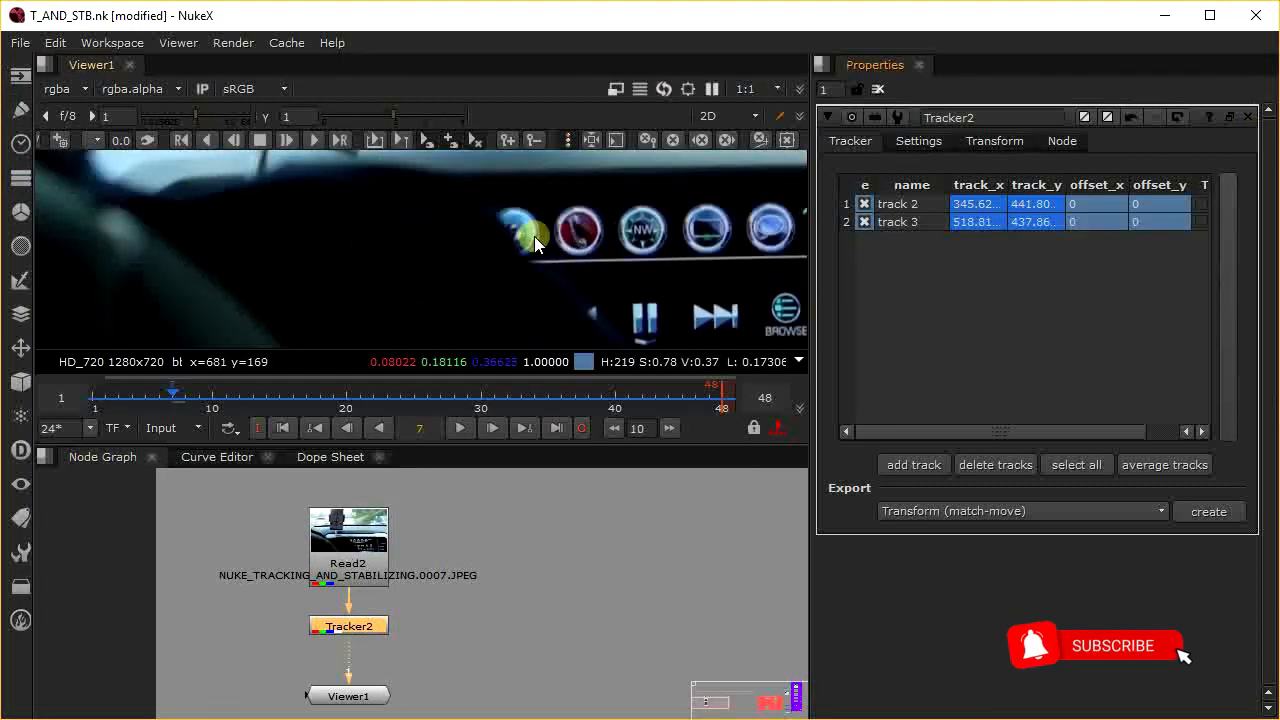
pyautogui.moveTo(537, 234); pyautogui.dragTo(487, 266, button='middle')
pyautogui.press('space')
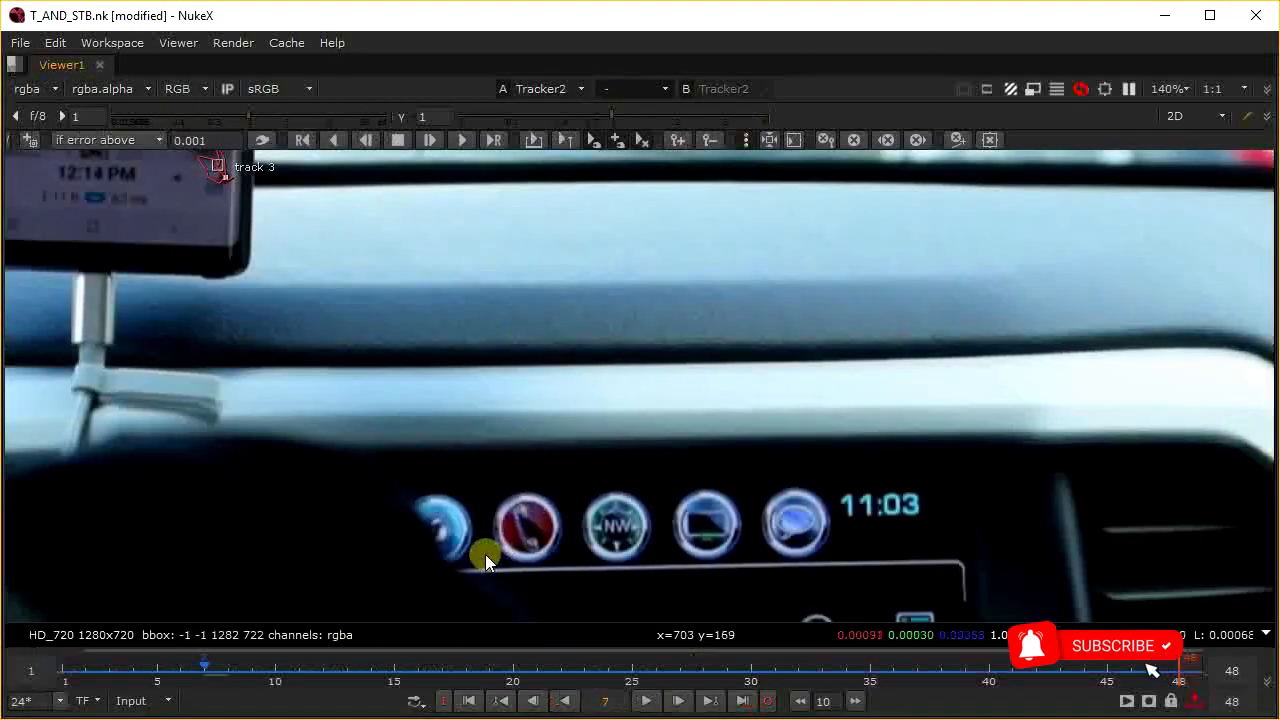
pyautogui.moveTo(486, 557); pyautogui.dragTo(471, 437, button='middle')
pyautogui.scroll(4, 471, 437)
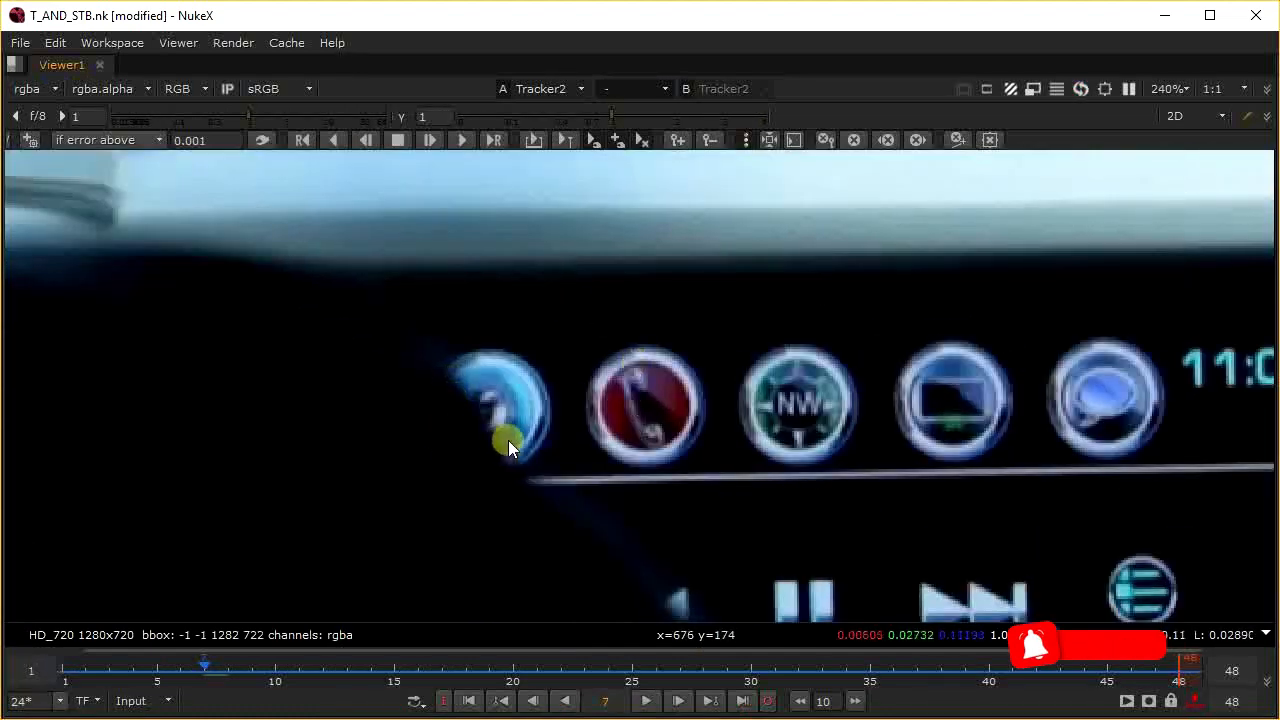
pyautogui.click(645, 701)
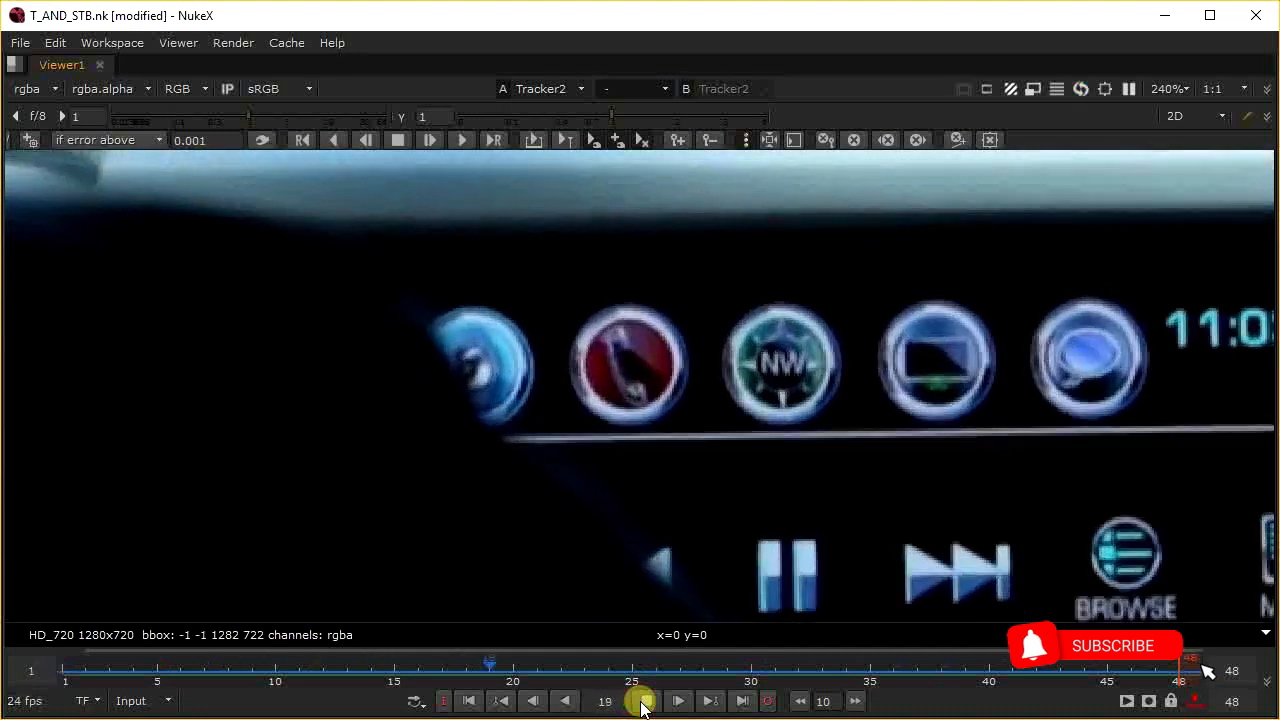
pyautogui.click(645, 701)
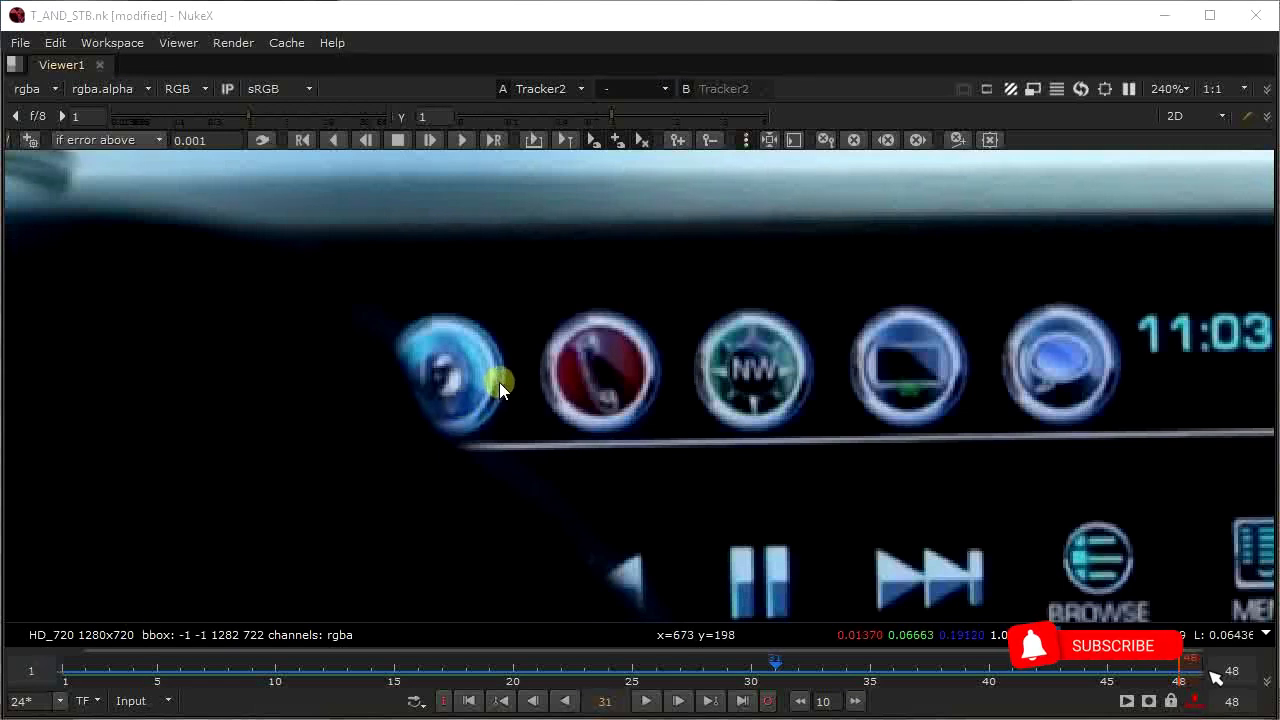
# Step: Add a track on the blue icon at frame 31 and enlarge its pattern area to enclose the whole icon
pyautogui.keyDown('ctrl'); pyautogui.keyDown('alt'); pyautogui.click(444, 377); pyautogui.keyUp('alt'); pyautogui.keyUp('ctrl')
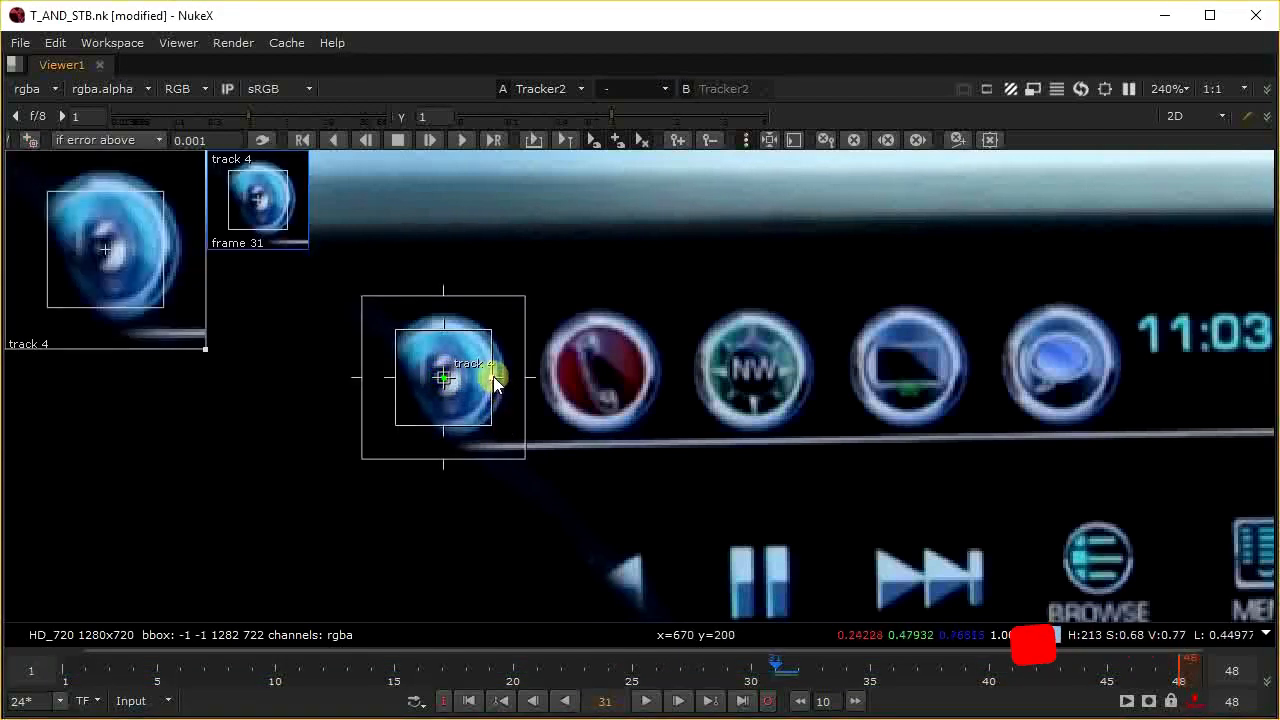
pyautogui.moveTo(495, 382); pyautogui.dragTo(502, 372)
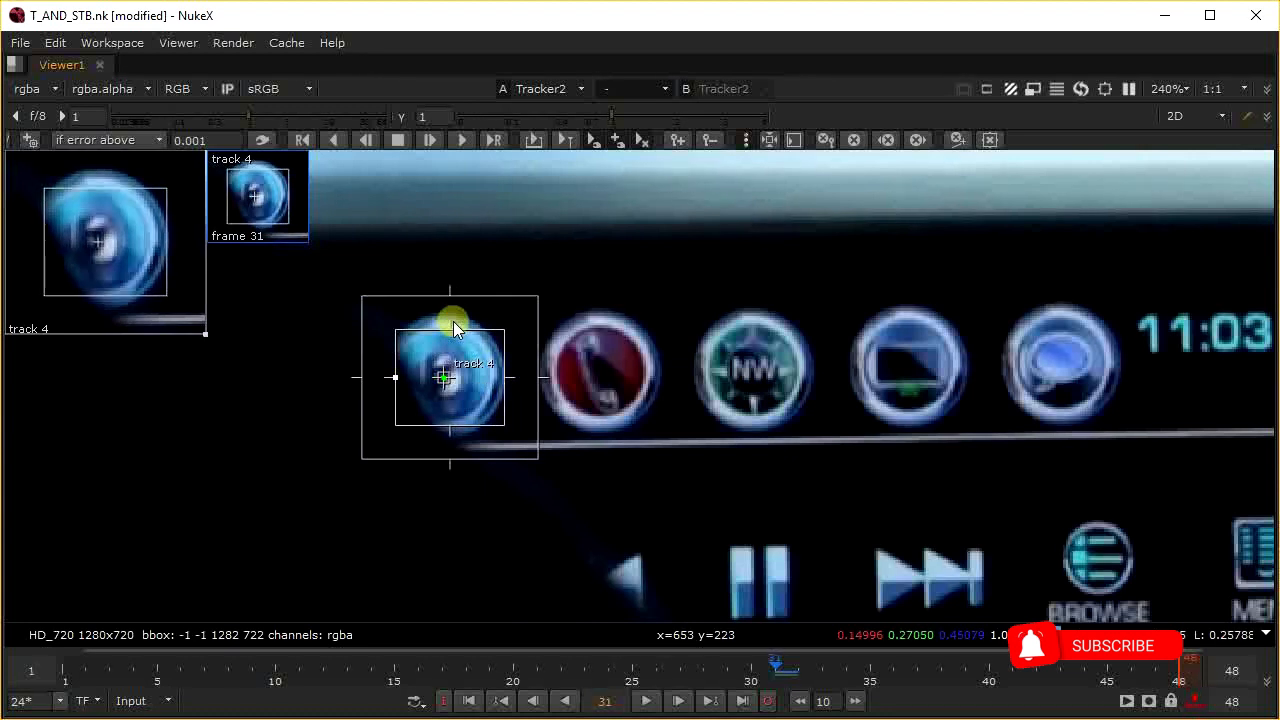
pyautogui.moveTo(455, 331); pyautogui.dragTo(449, 313)
pyautogui.moveTo(449, 425); pyautogui.dragTo(449, 436)
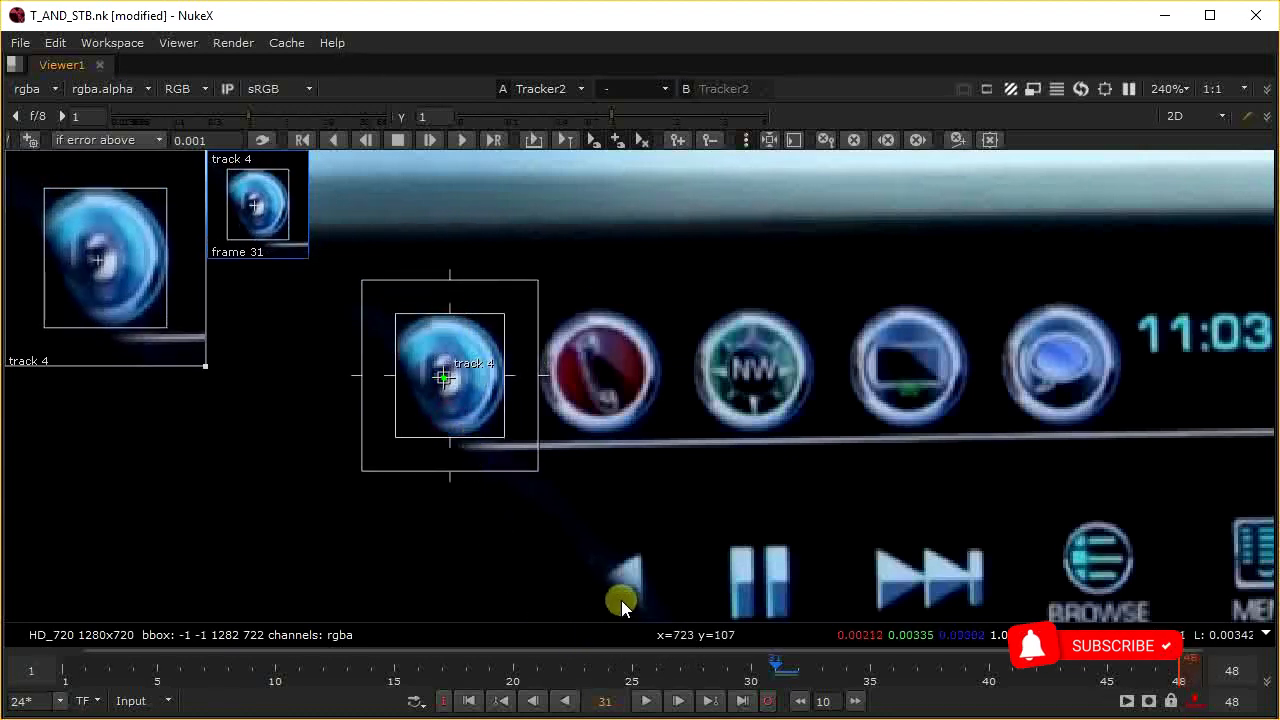
# Step: Track track 4 forward from frame 31 to frame 48, and backward to frame 1
pyautogui.moveTo(630, 463); pyautogui.dragTo(681, 430, button='middle')
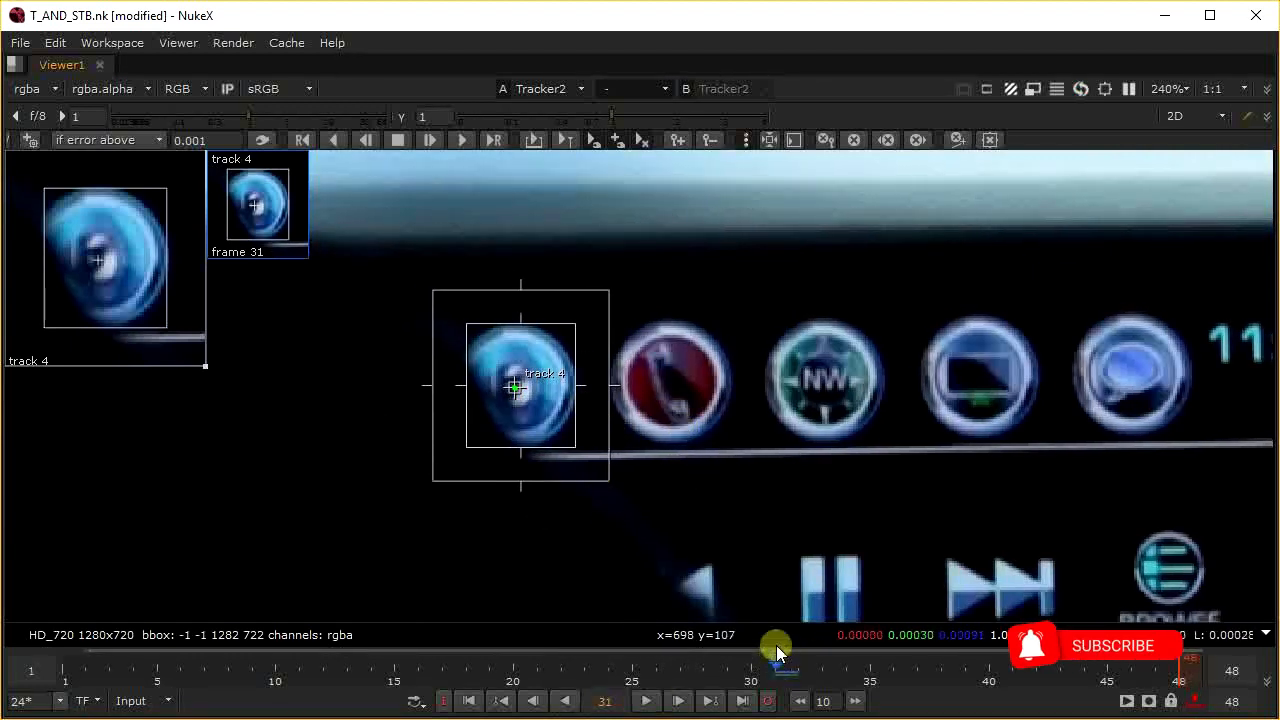
pyautogui.click(431, 140)
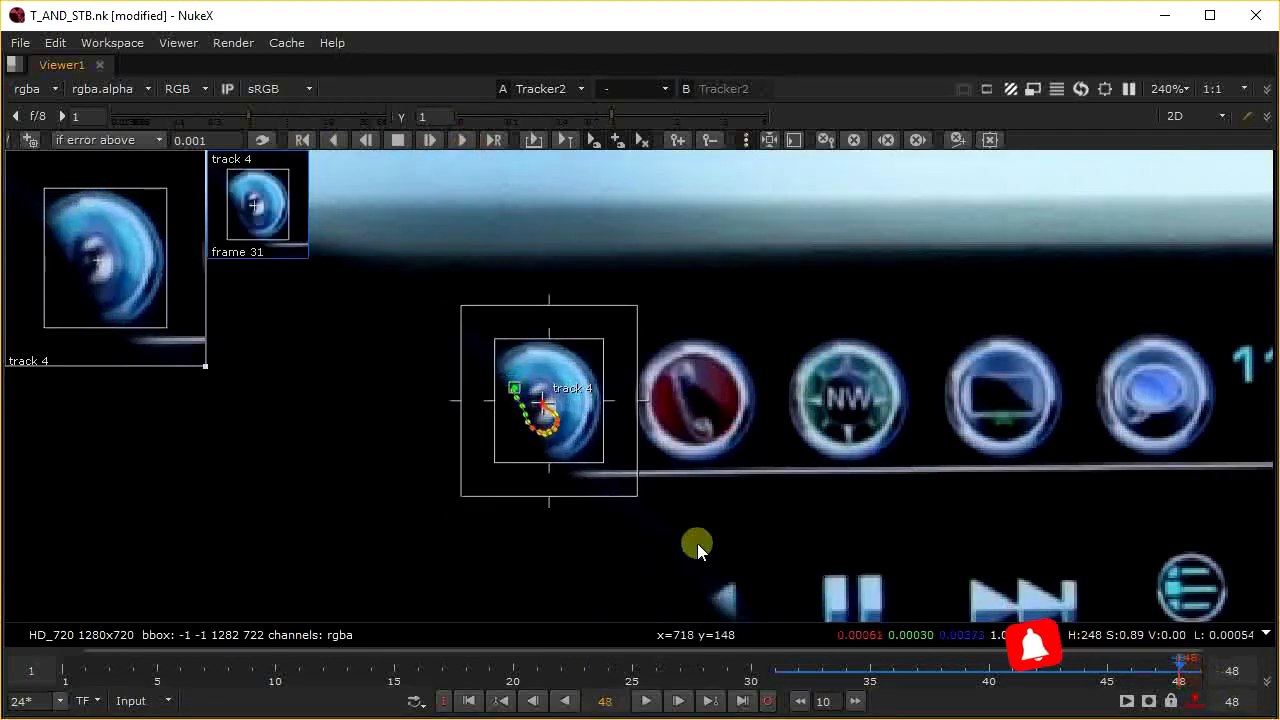
pyautogui.click(331, 133)
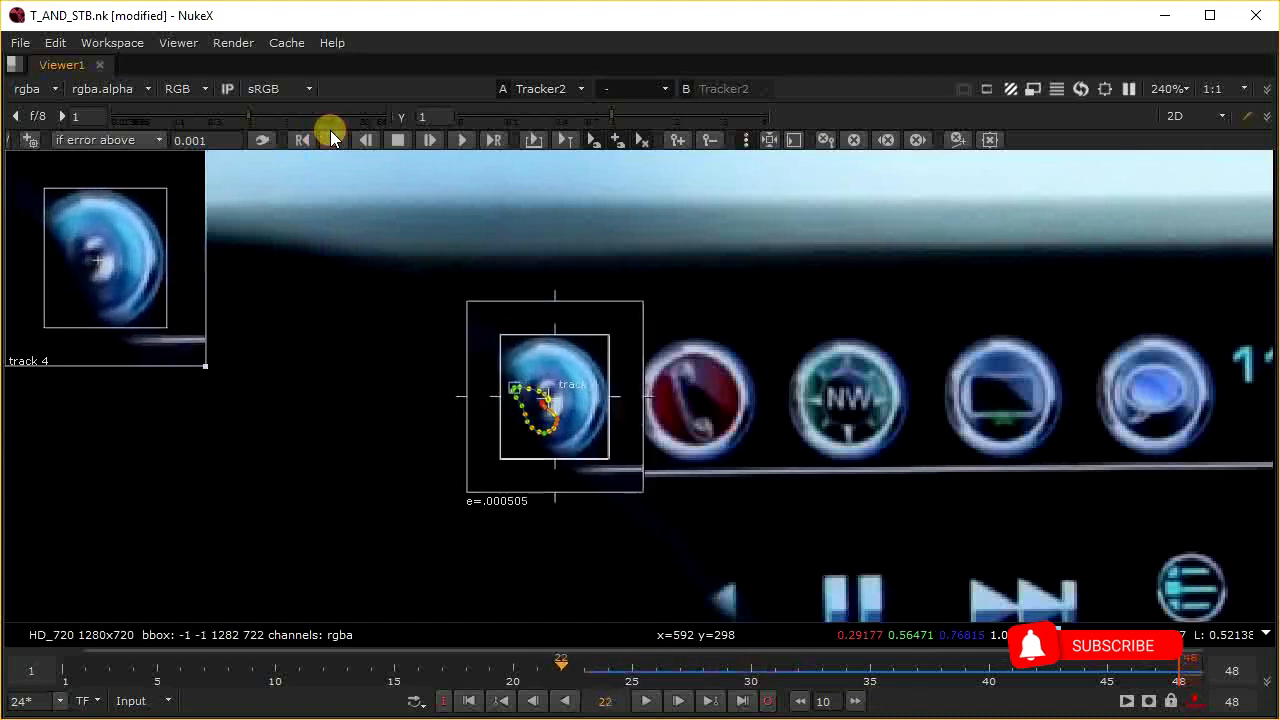
# Step: Center the view on track 4 and scrub from frame 1 to frame 37 to check how well it follows the icon
pyautogui.scroll(5, 580, 432)
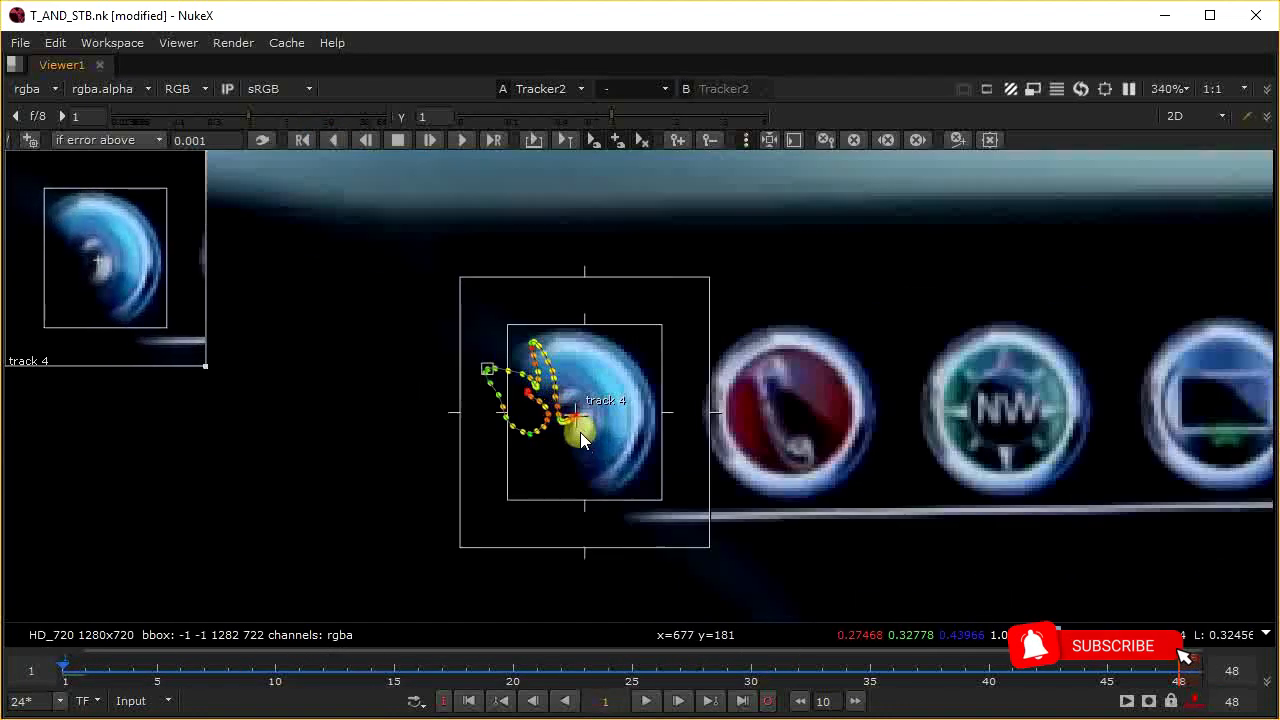
pyautogui.click(772, 140)
pyautogui.moveTo(715, 363); pyautogui.dragTo(683, 365, button='middle')
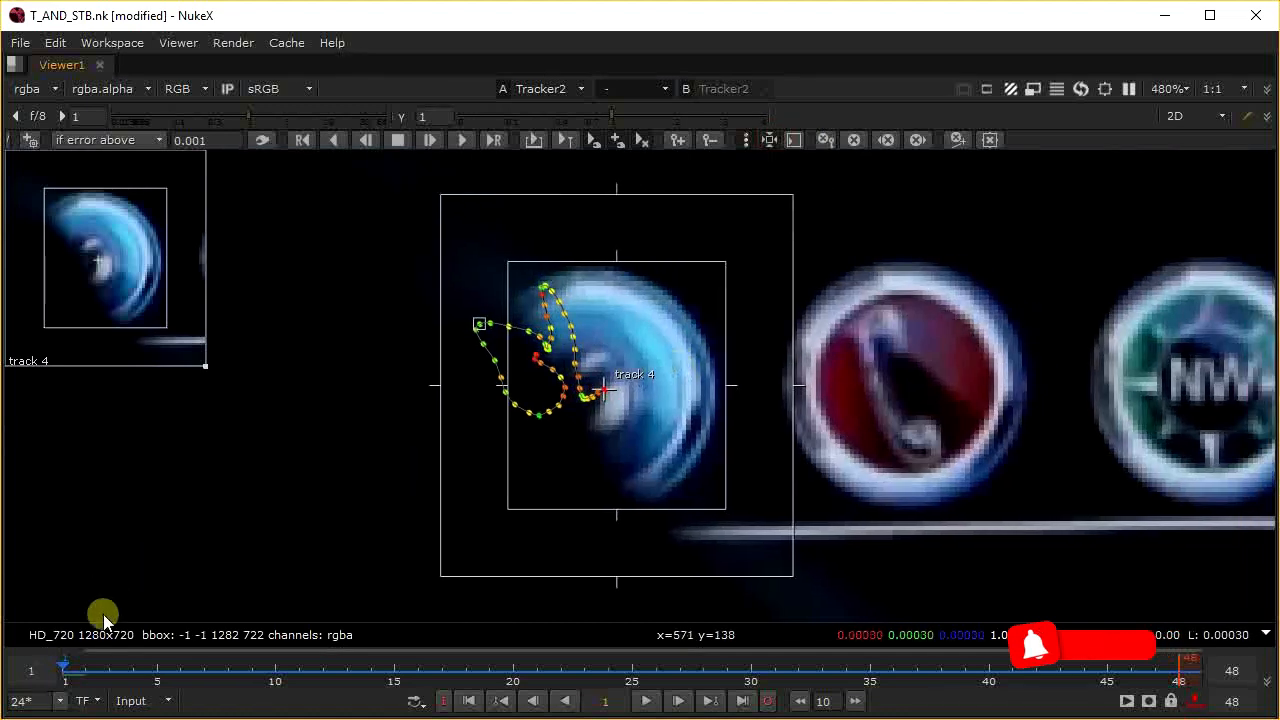
pyautogui.moveTo(66, 664); pyautogui.dragTo(965, 712)
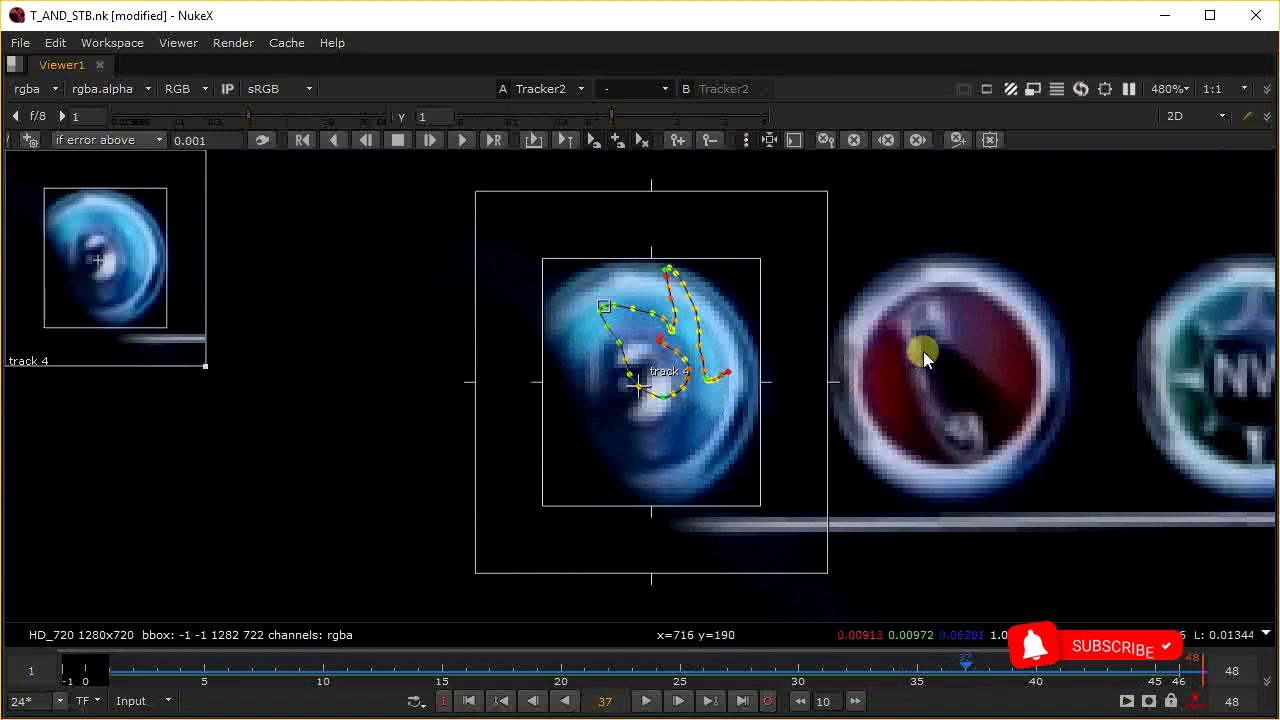
pyautogui.moveTo(897, 331); pyautogui.dragTo(877, 331, button='middle')
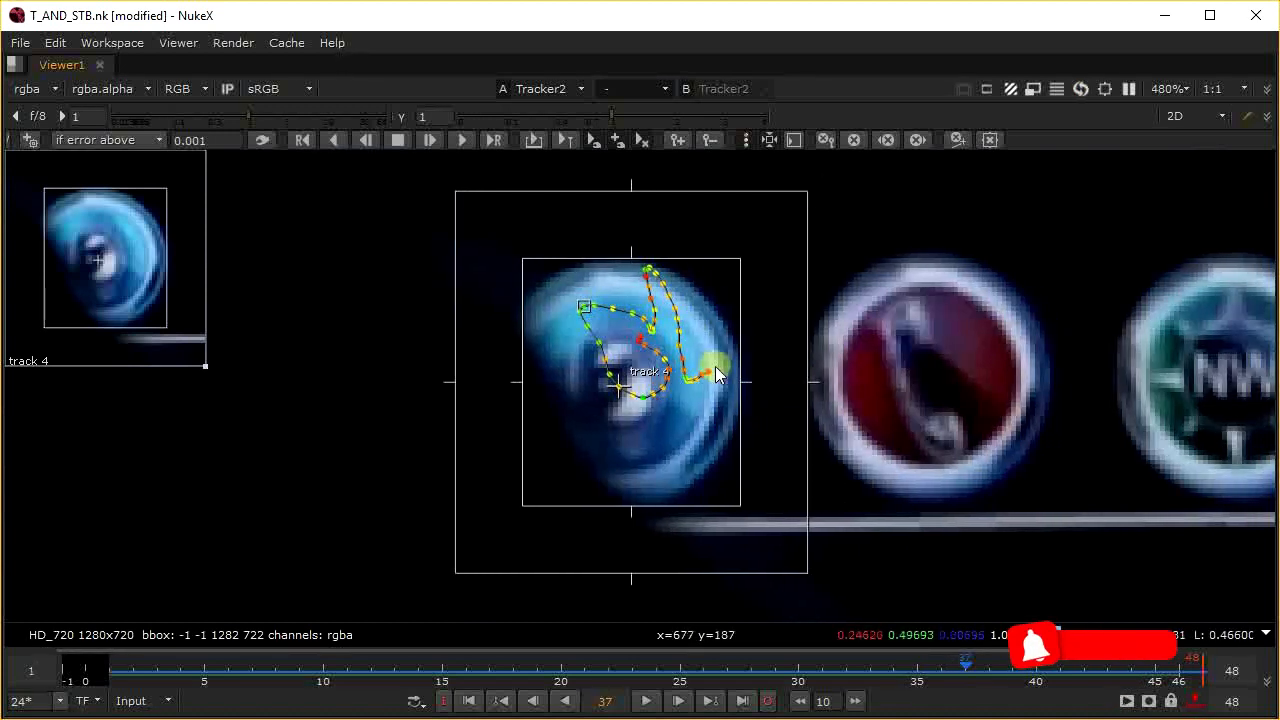
# Step: Reset the timeline's visible range by switching it to Global and back to Input
pyautogui.click(147, 701)
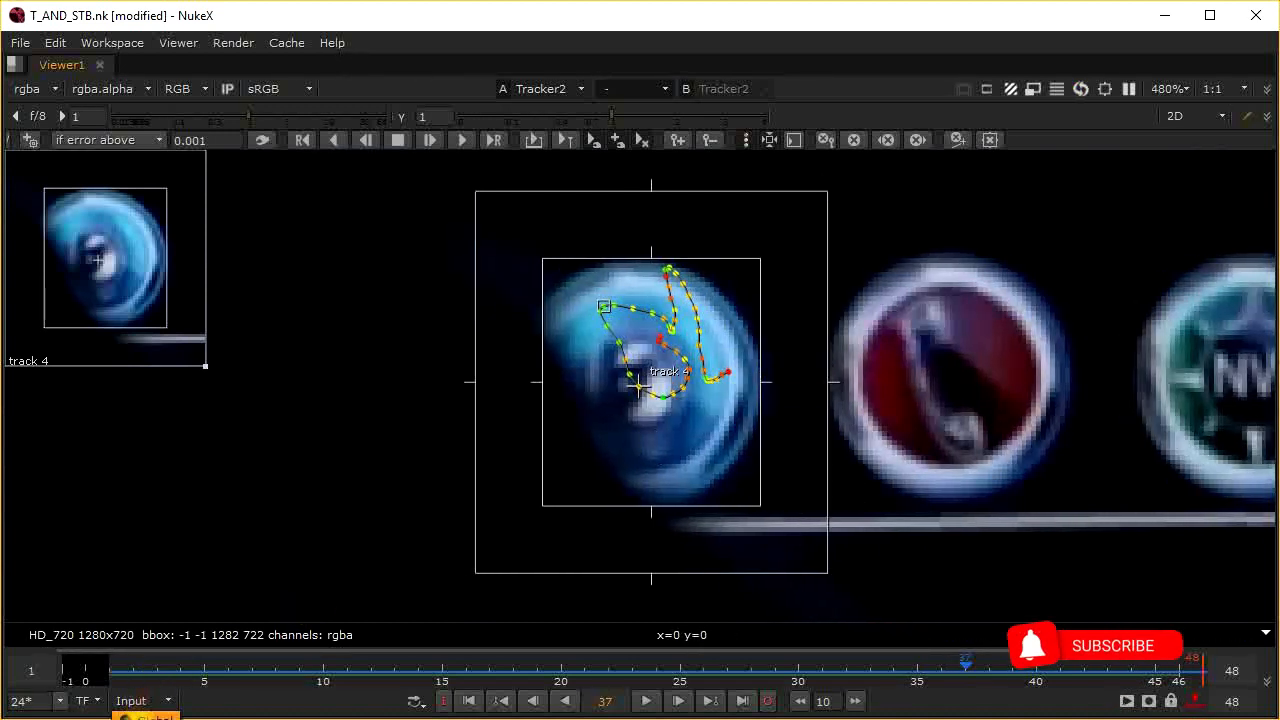
pyautogui.click(145, 716)
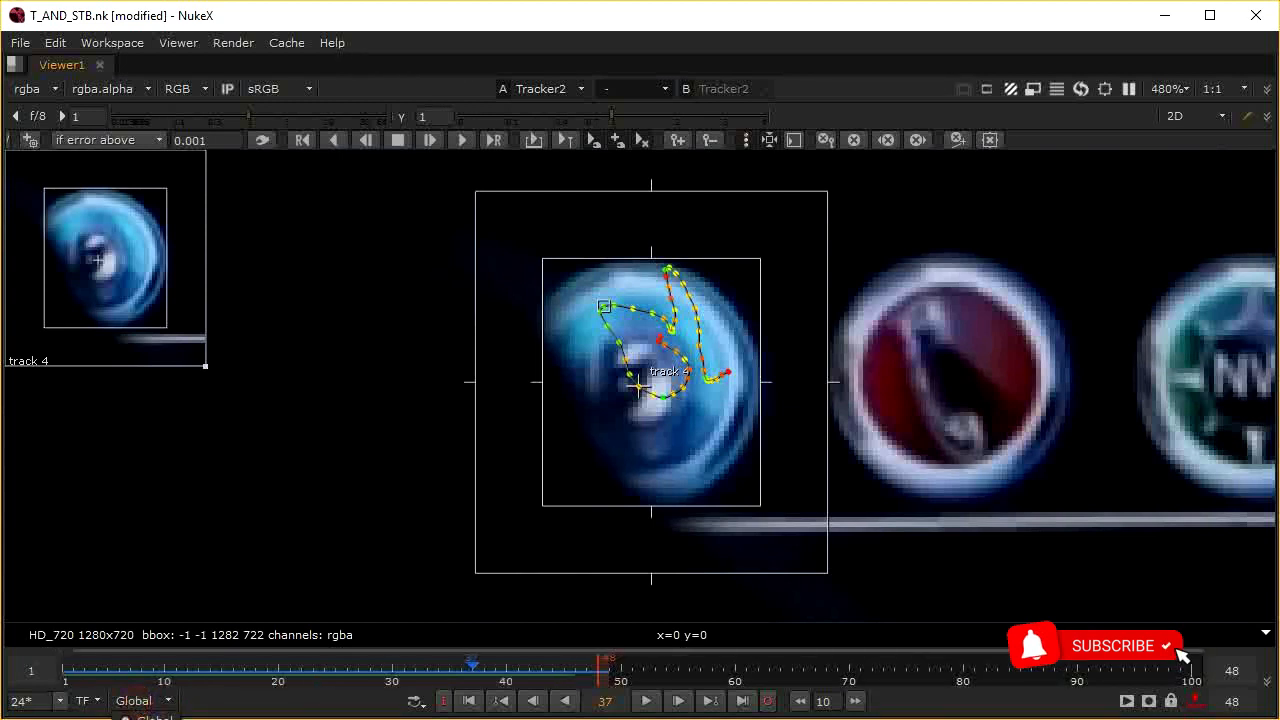
pyautogui.click(145, 719)
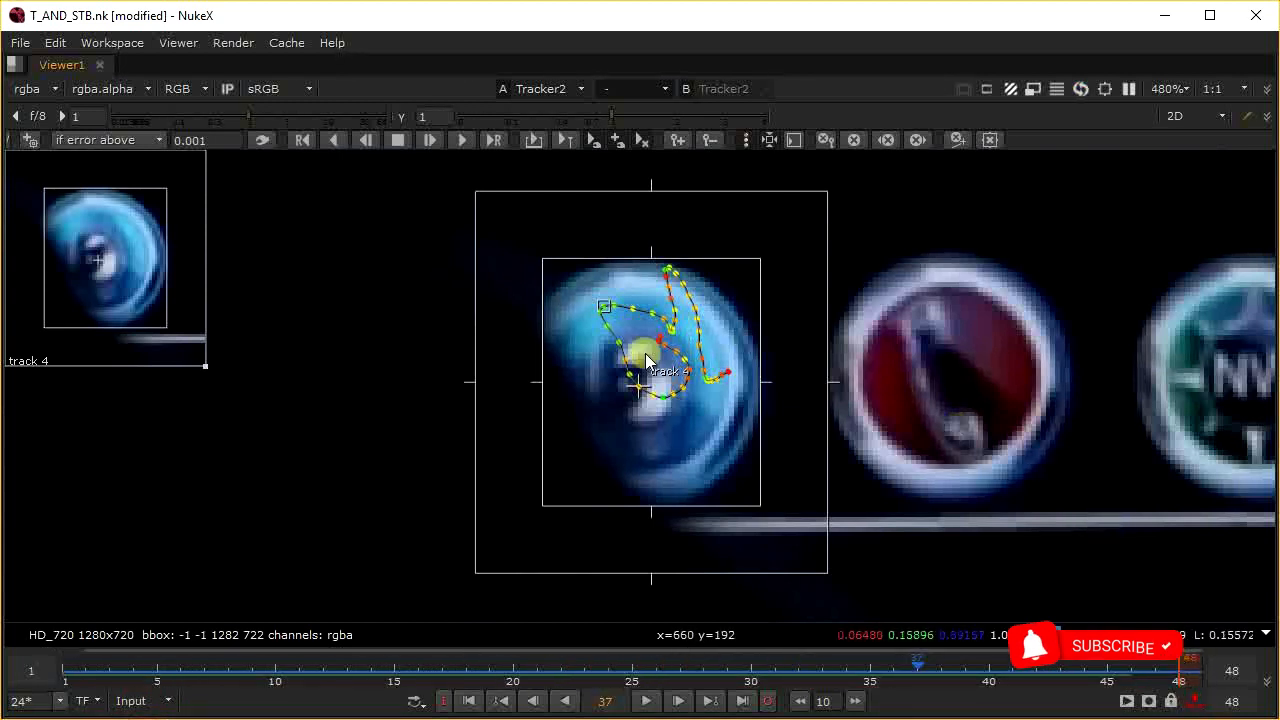
# Step: Add a keyframe to track 4 at frame 37, offset its tracking area onto the red phone icon and widen the pattern area
pyautogui.click(956, 139)
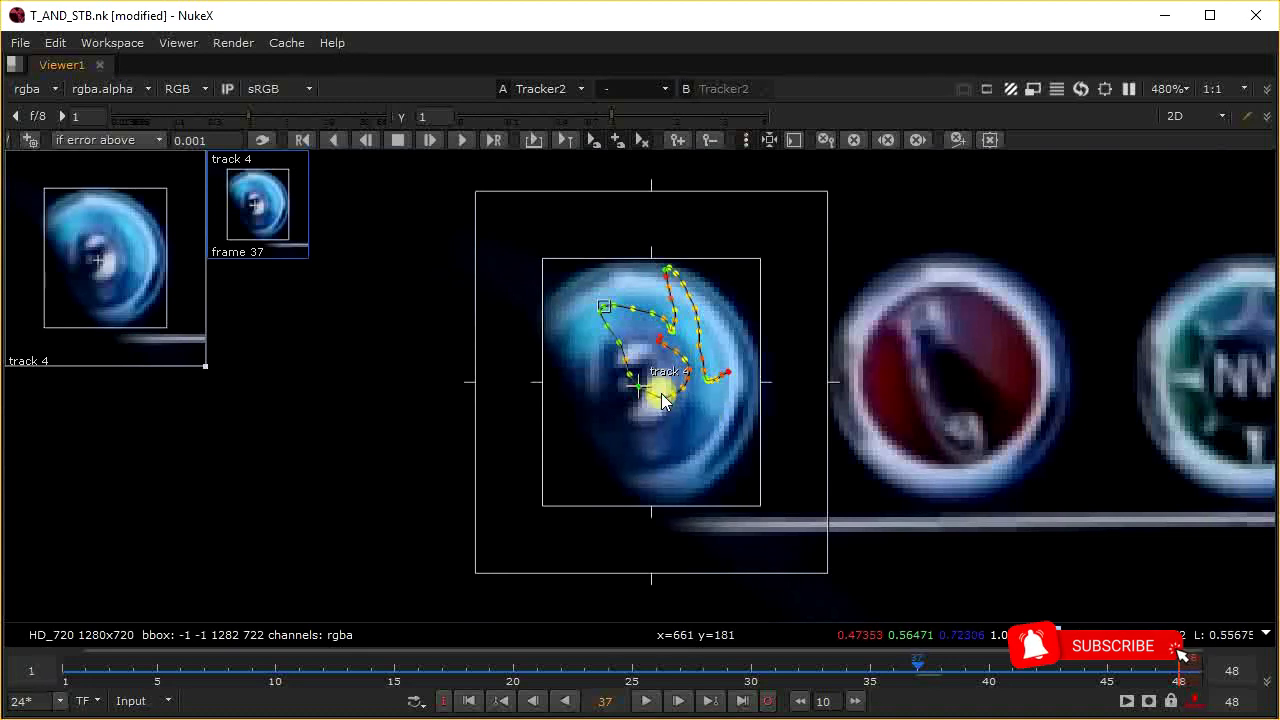
pyautogui.click(699, 413)
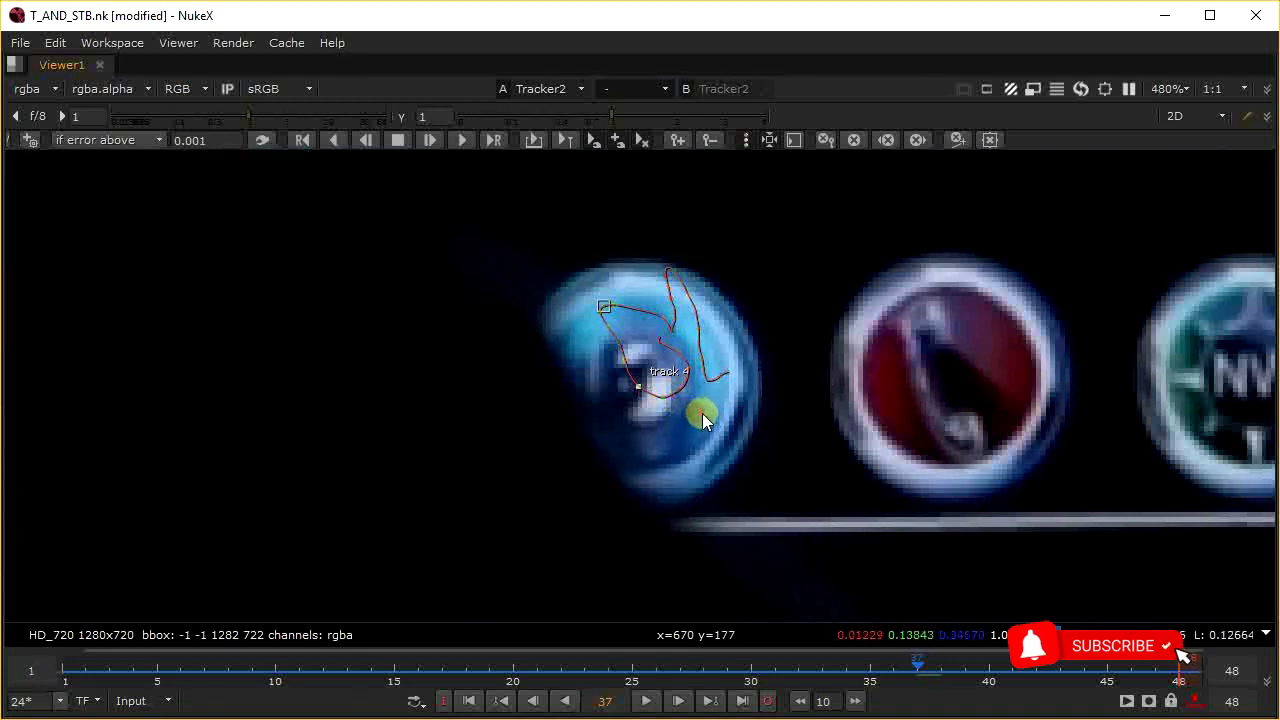
pyautogui.click(641, 388)
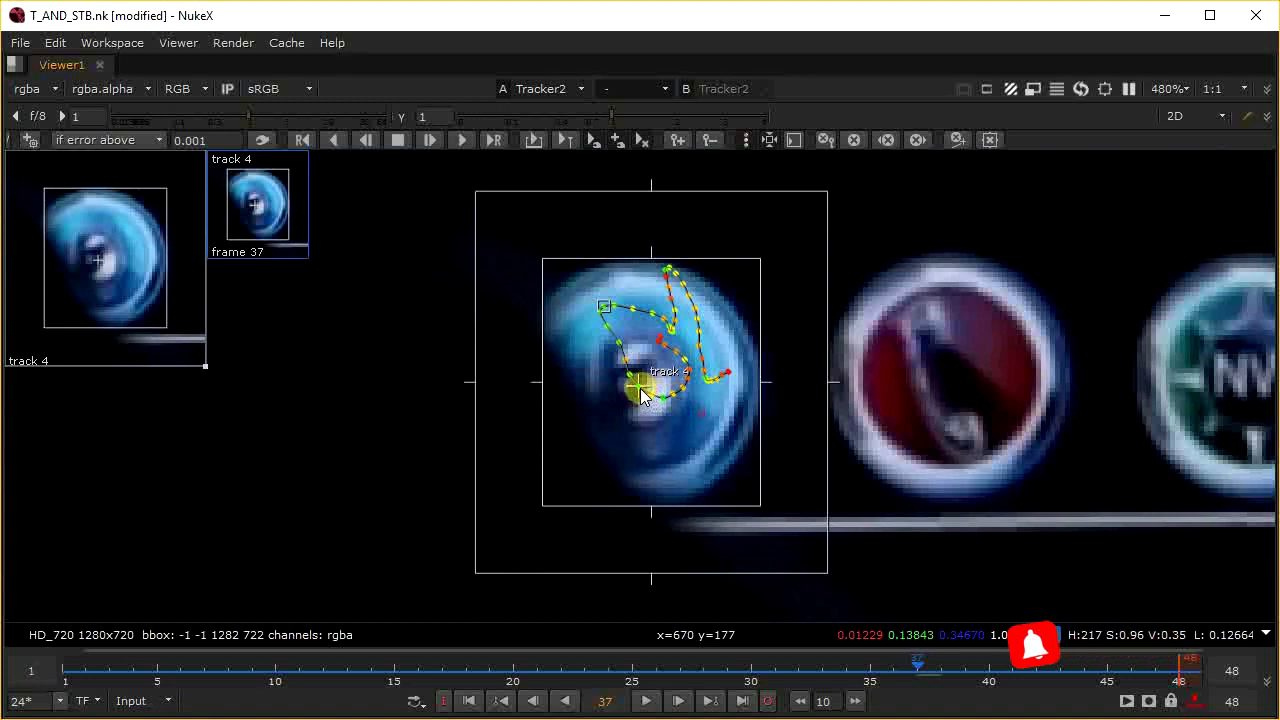
pyautogui.moveTo(640, 390); pyautogui.dragTo(929, 381)
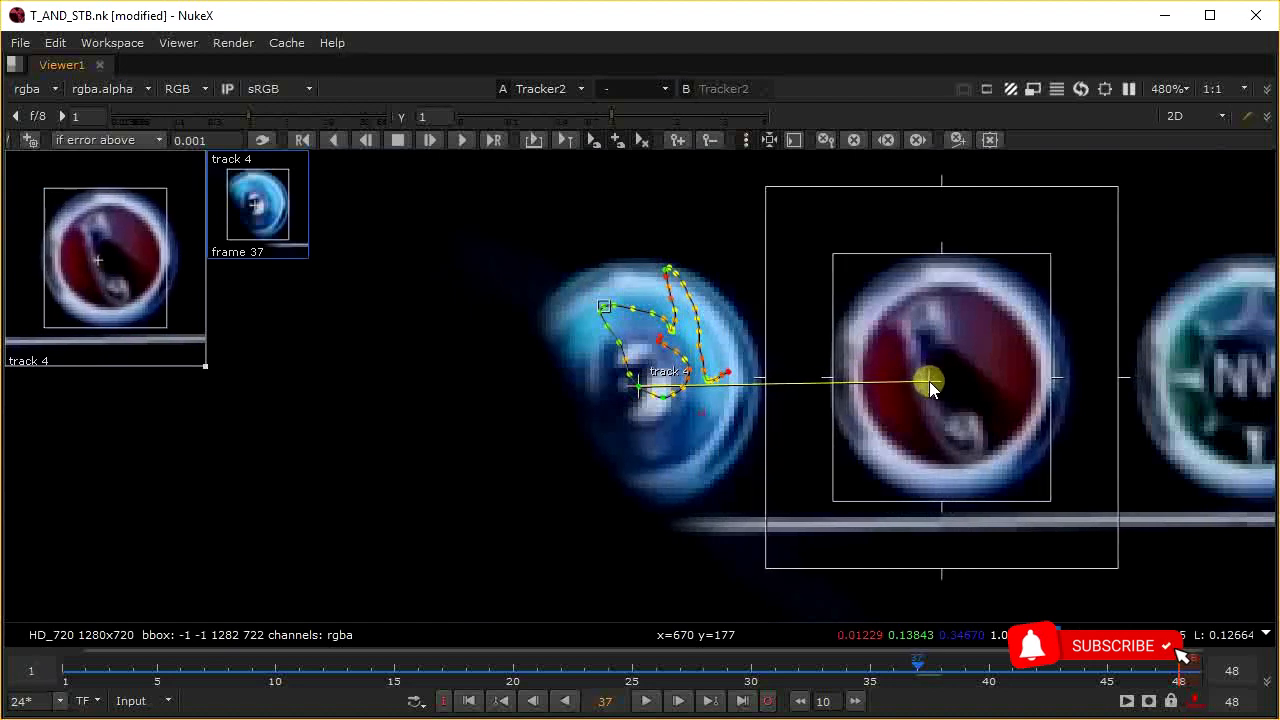
pyautogui.moveTo(763, 387); pyautogui.dragTo(779, 382)
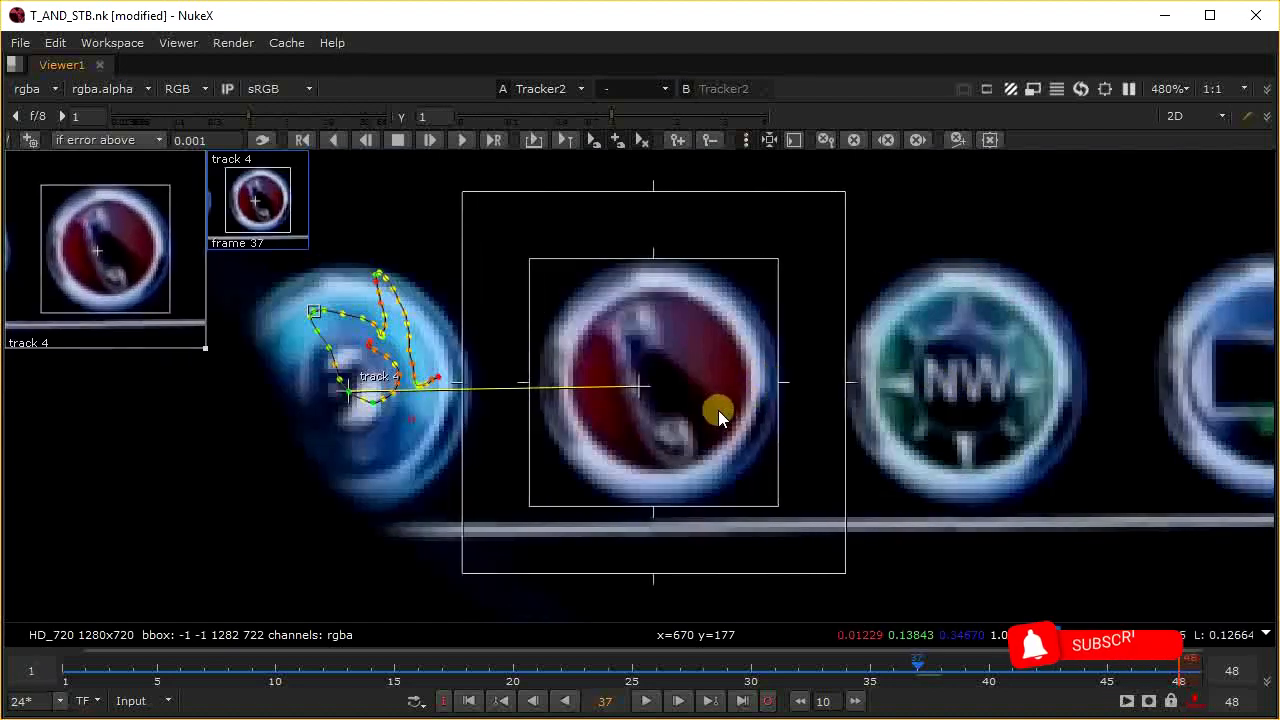
pyautogui.moveTo(718, 410); pyautogui.dragTo(775, 425, button='middle')
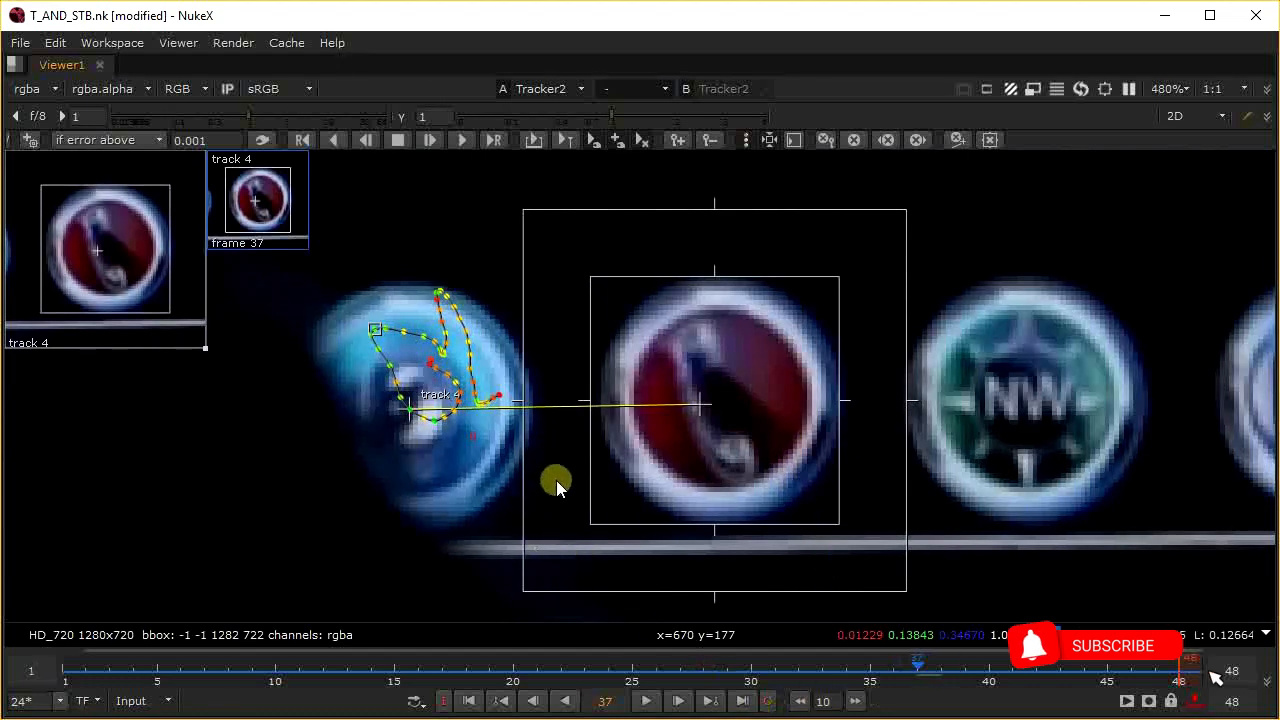
# Step: Re-track track 4 forward frame by frame from frame 37 to frame 48 and inspect its path up close
pyautogui.click(428, 140)
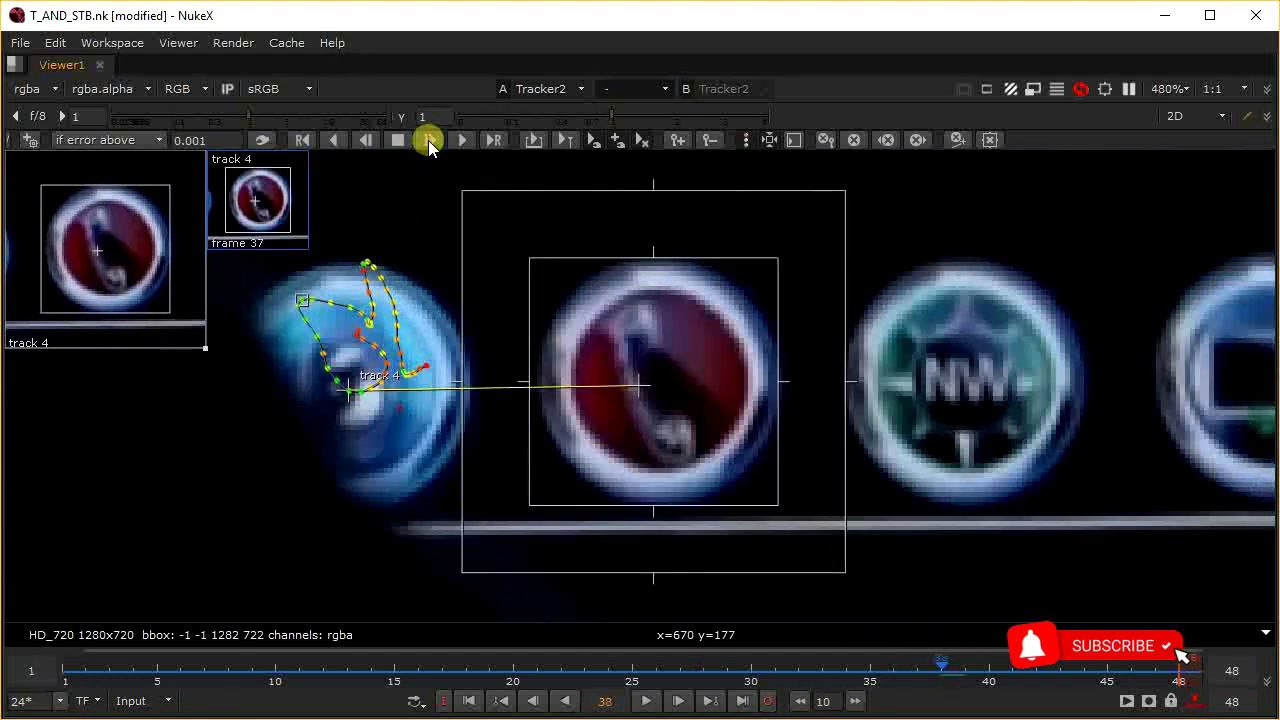
pyautogui.click(428, 140)
pyautogui.click(428, 140)
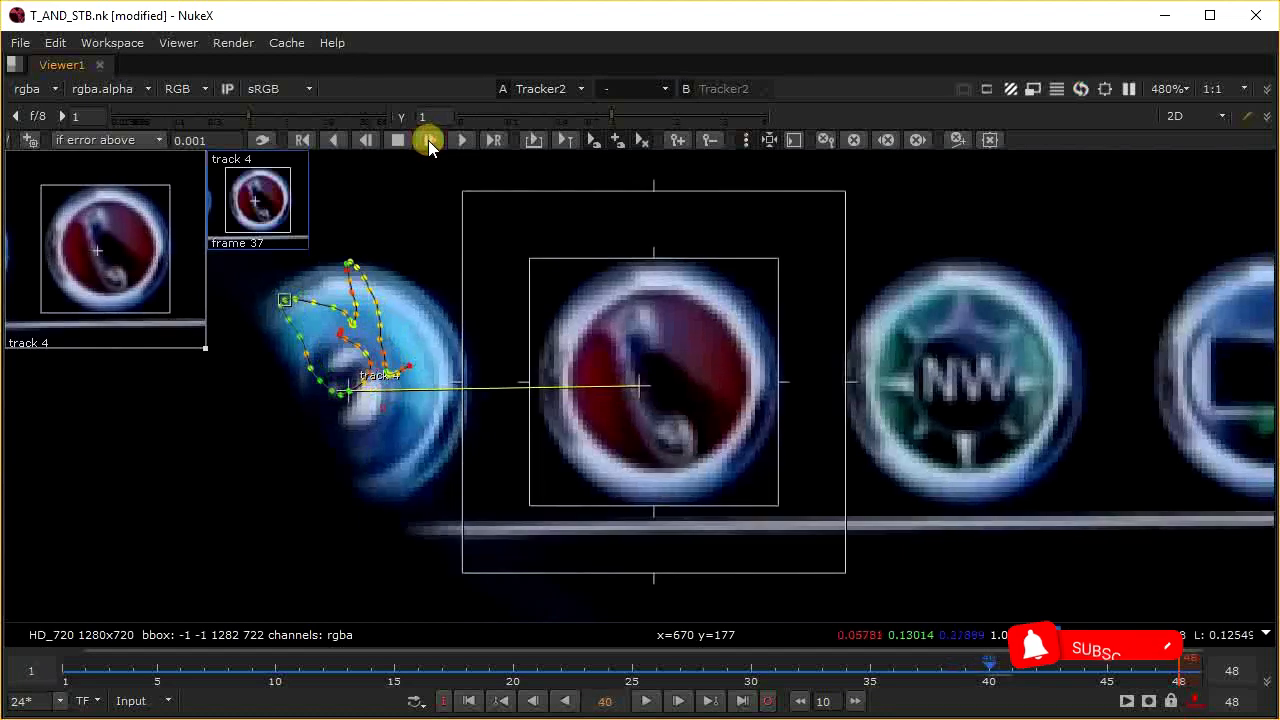
pyautogui.click(428, 140)
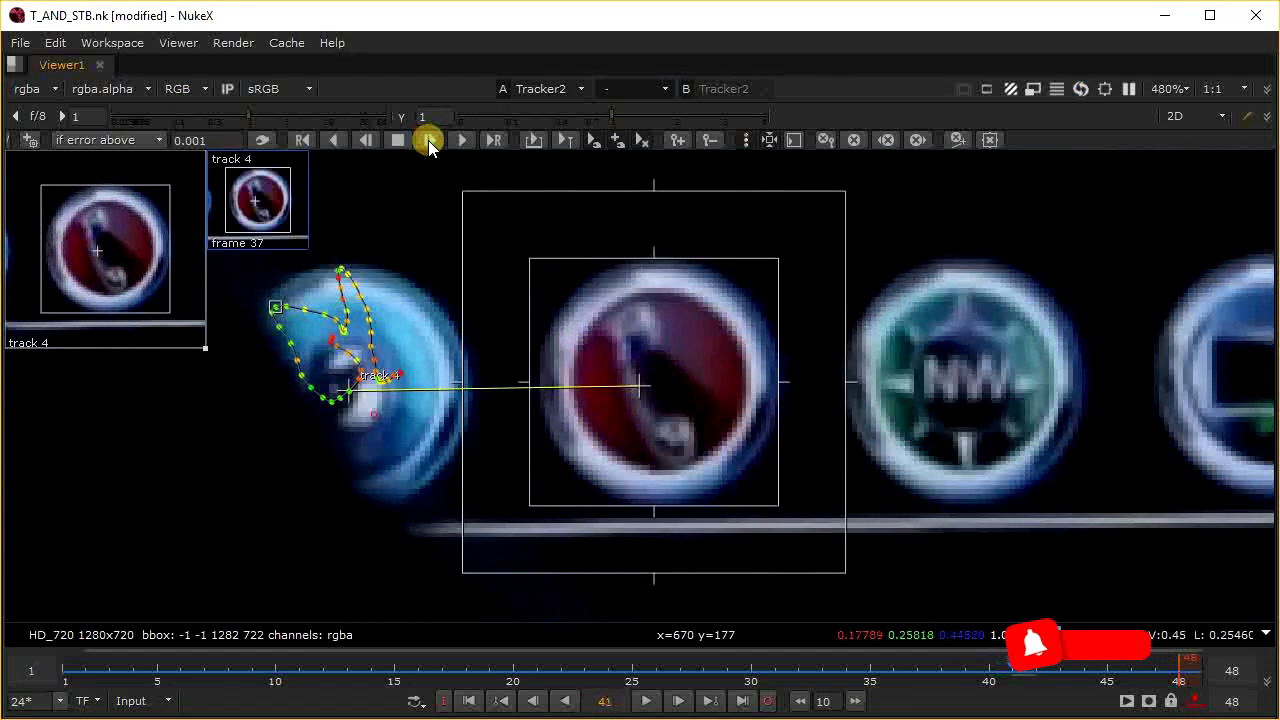
pyautogui.click(428, 140)
pyautogui.click(428, 140)
pyautogui.click(428, 140)
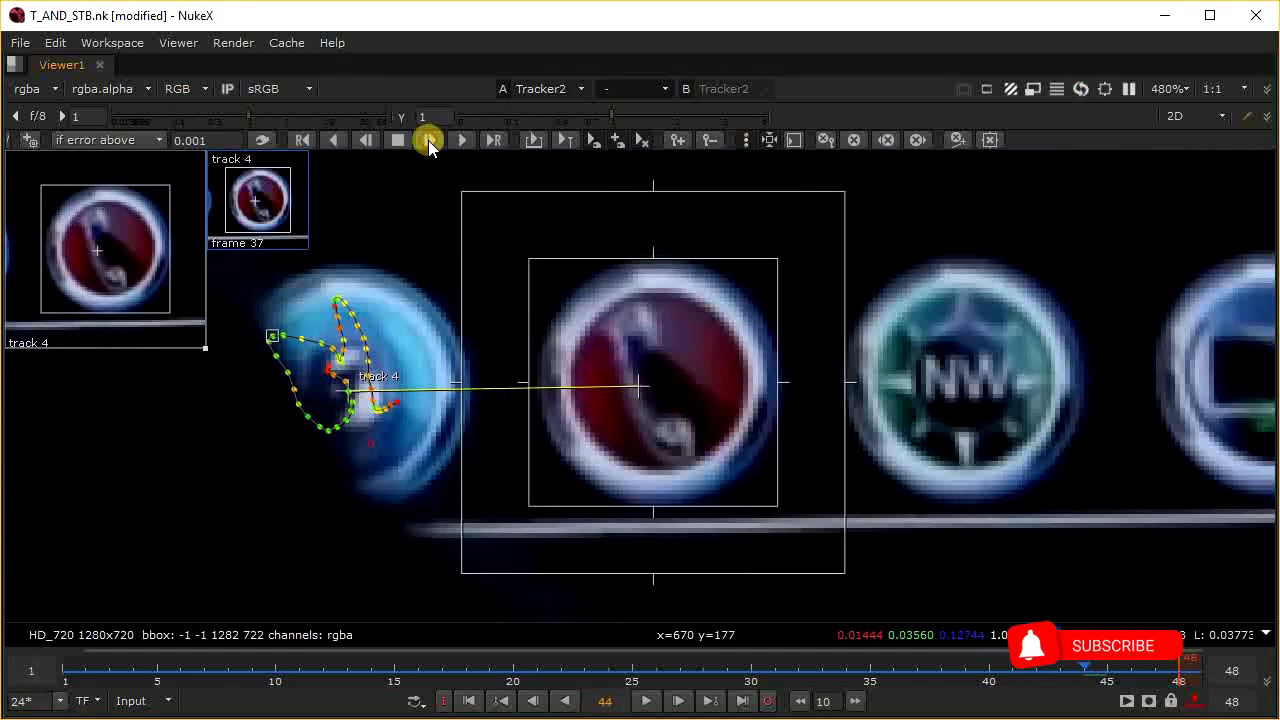
pyautogui.click(428, 140)
pyautogui.click(428, 140)
pyautogui.click(428, 140)
pyautogui.click(428, 140)
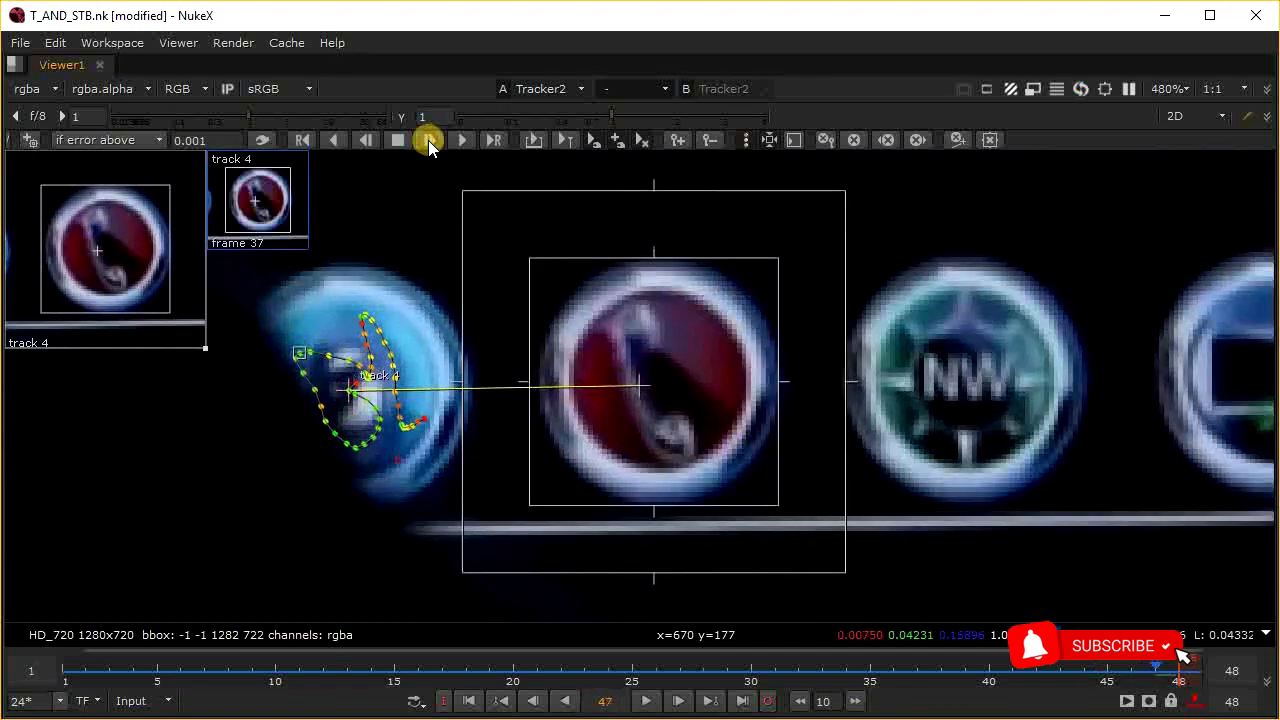
pyautogui.scroll(5, 323, 414)
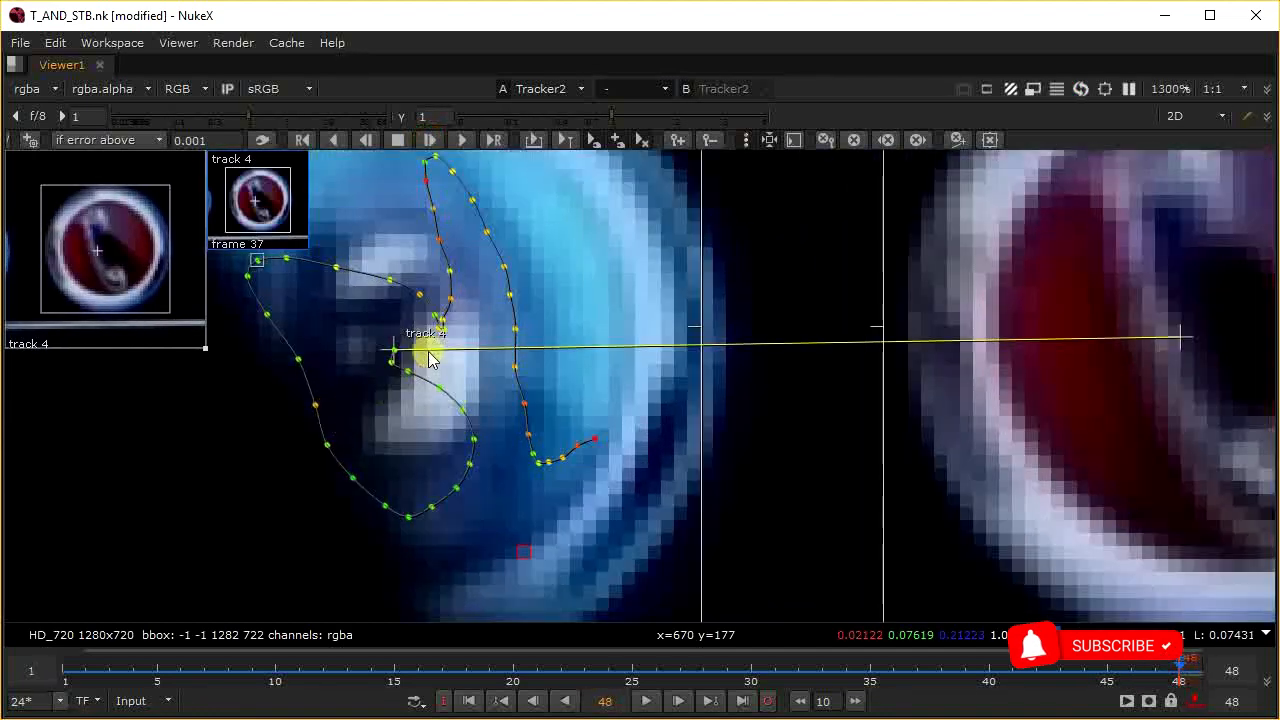
pyautogui.scroll(-4, 414, 370)
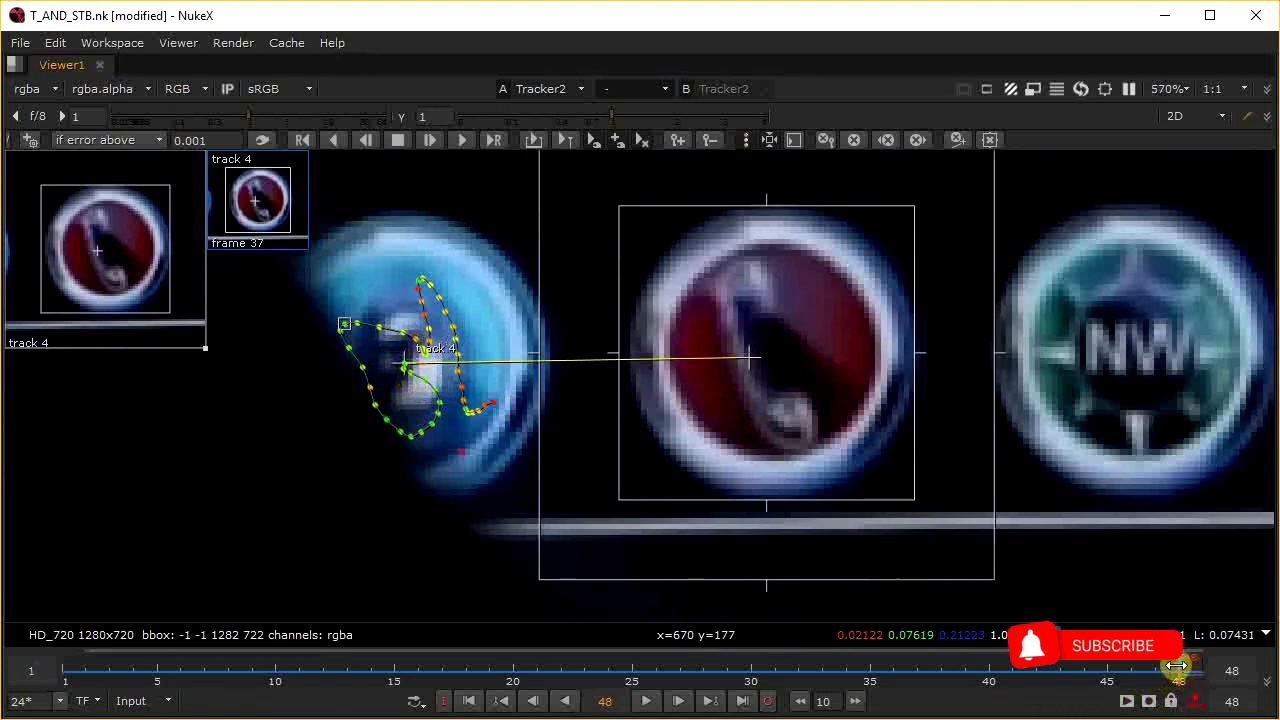
# Step: Add a keyframe to track 4 at frame 11 and offset its tracking area onto the red phone icon
pyautogui.moveTo(1183, 666); pyautogui.dragTo(655, 640)
pyautogui.click(769, 139)
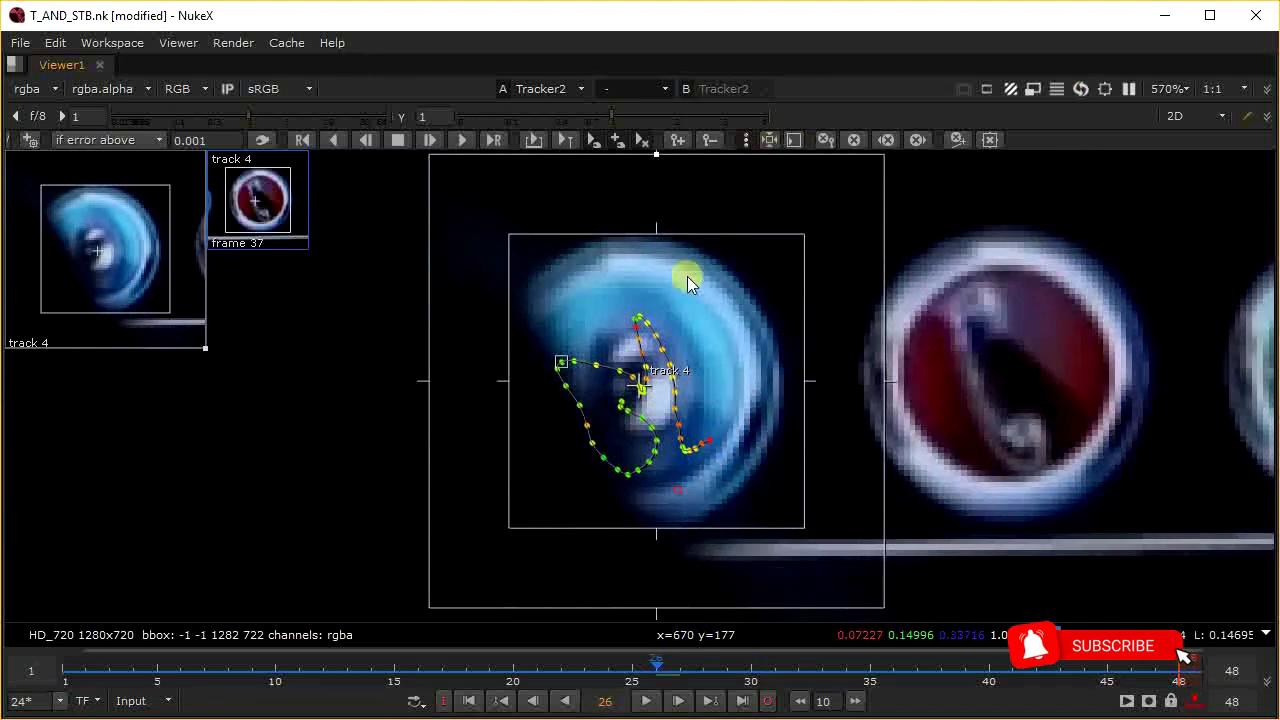
pyautogui.scroll(-3, 673, 362)
pyautogui.moveTo(668, 655); pyautogui.dragTo(575, 636)
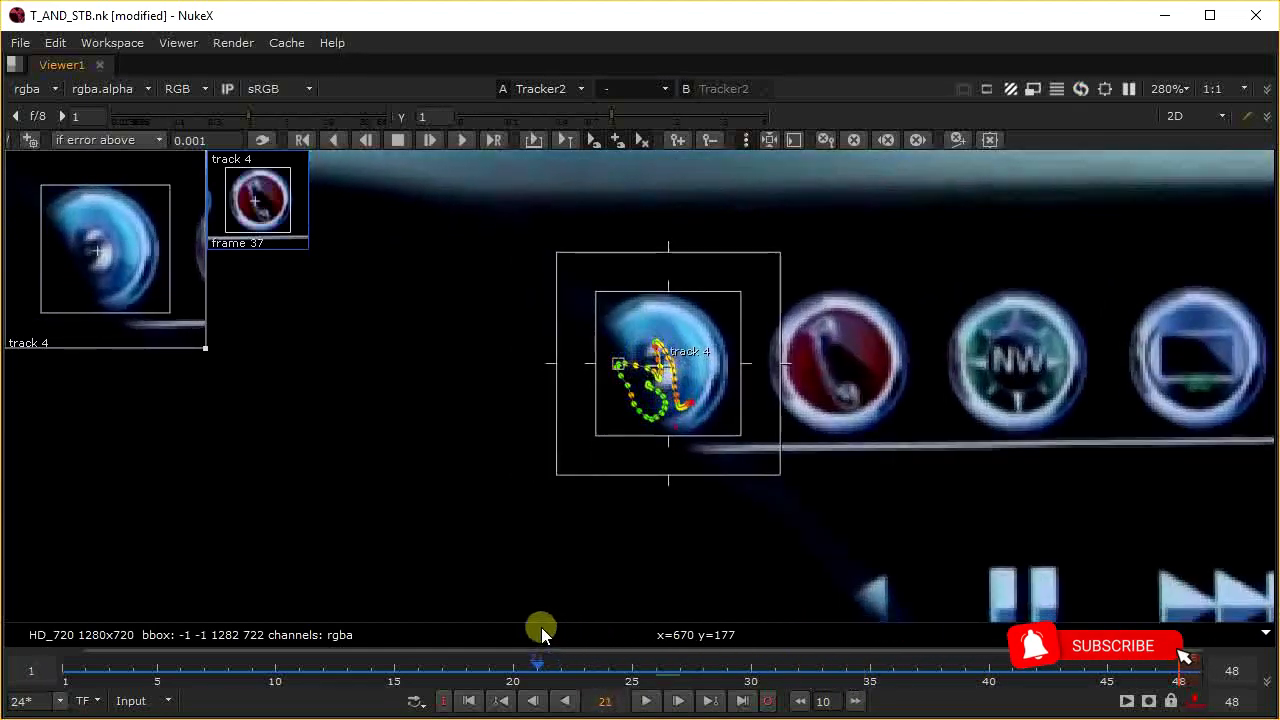
pyautogui.moveTo(549, 627); pyautogui.dragTo(297, 604)
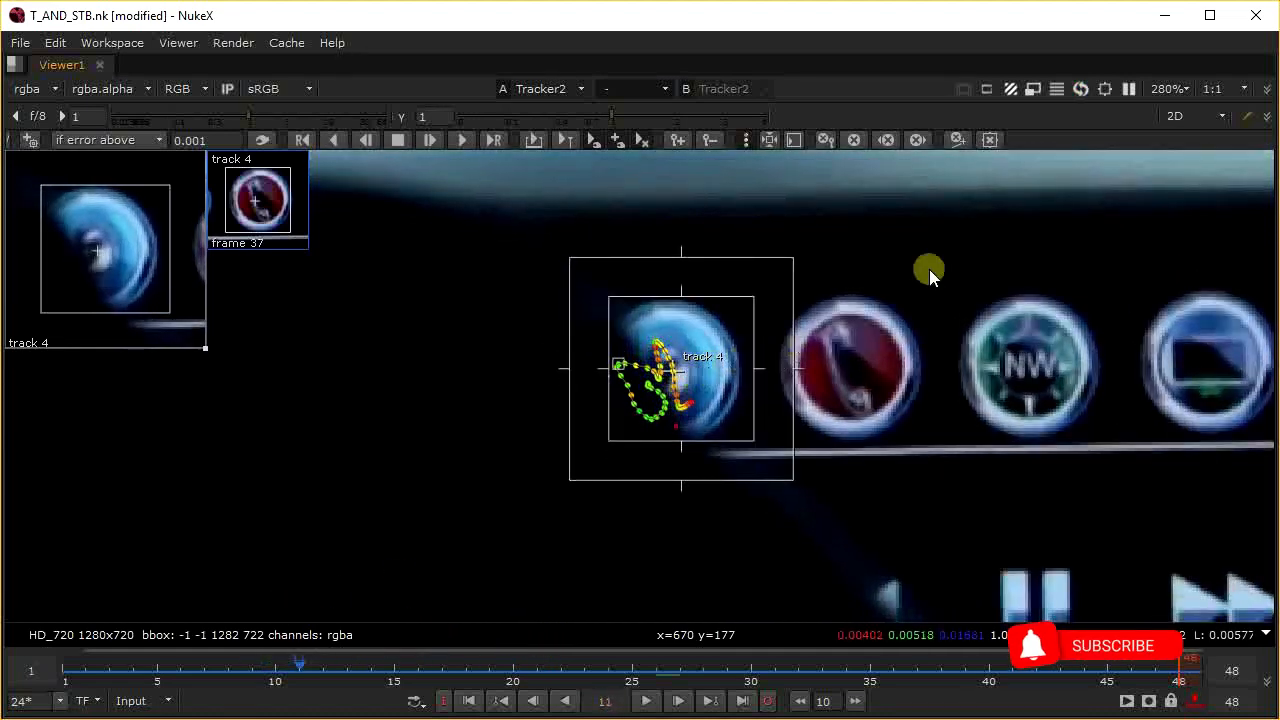
pyautogui.click(957, 139)
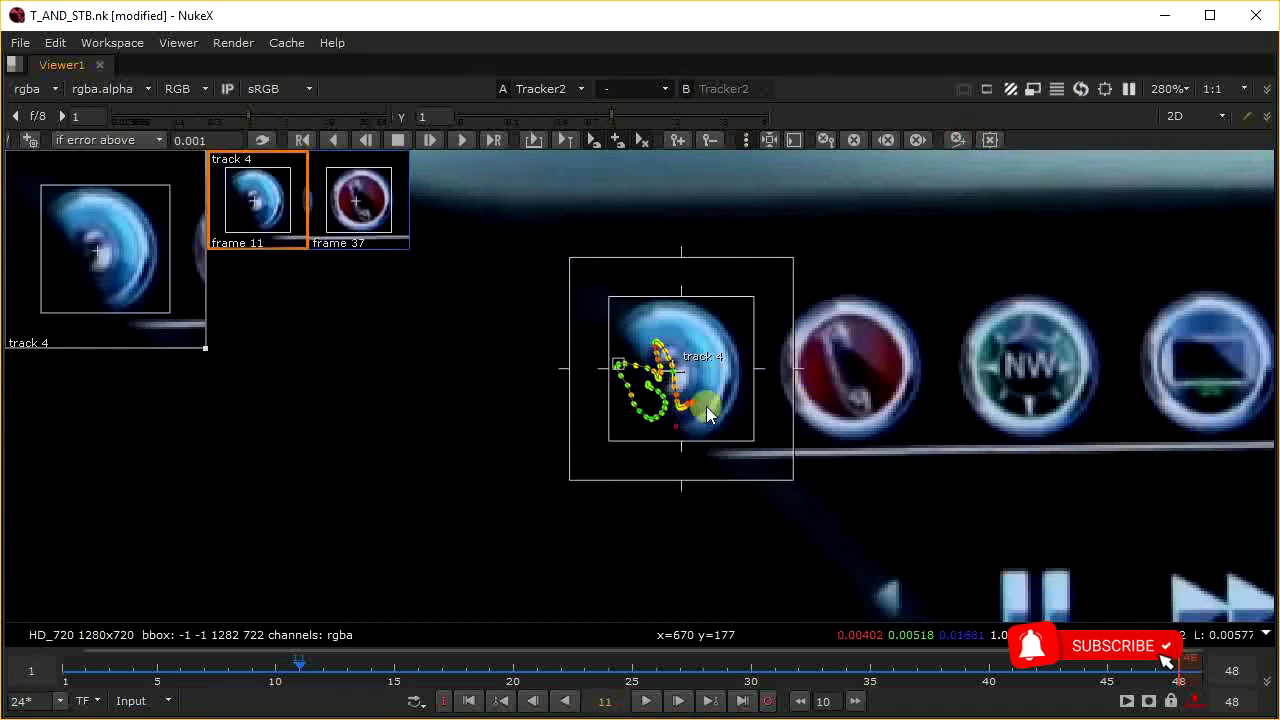
pyautogui.keyDown('ctrl'); pyautogui.moveTo(678, 378); pyautogui.dragTo(845, 370); pyautogui.keyUp('ctrl')
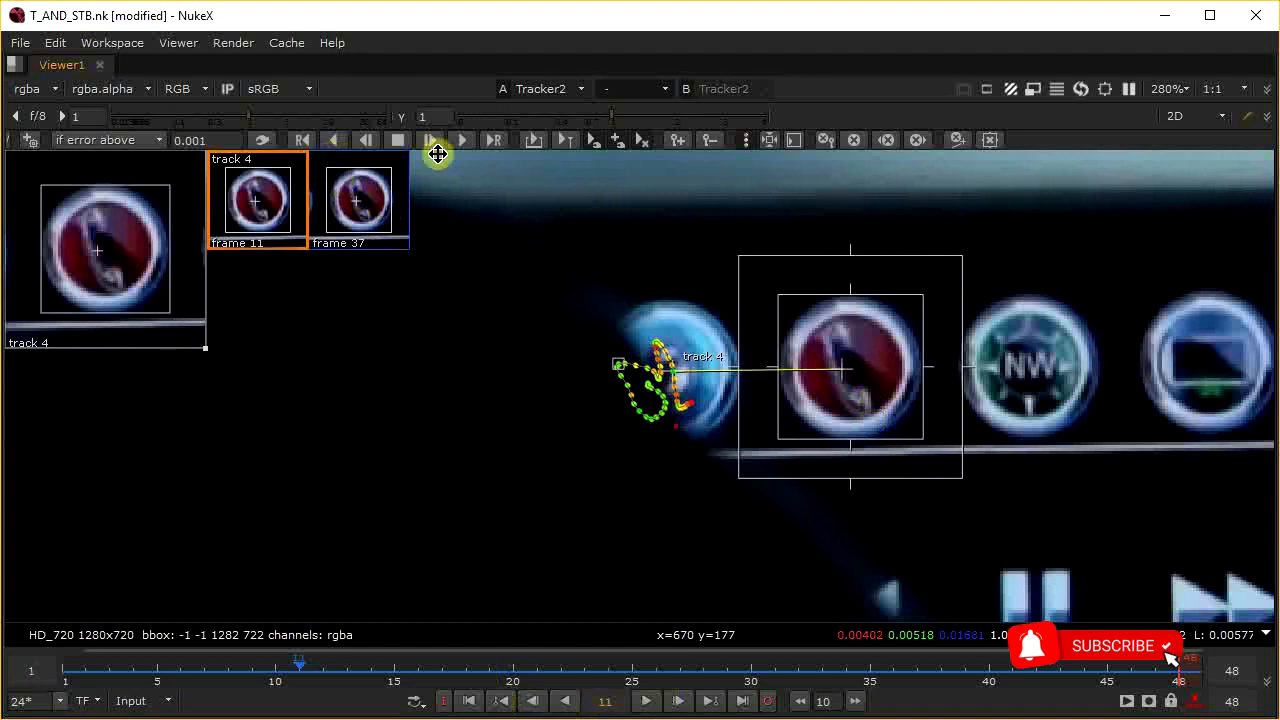
# Step: Re-track track 4 backward frame by frame from frame 11 to frame 1
pyautogui.click(363, 140)
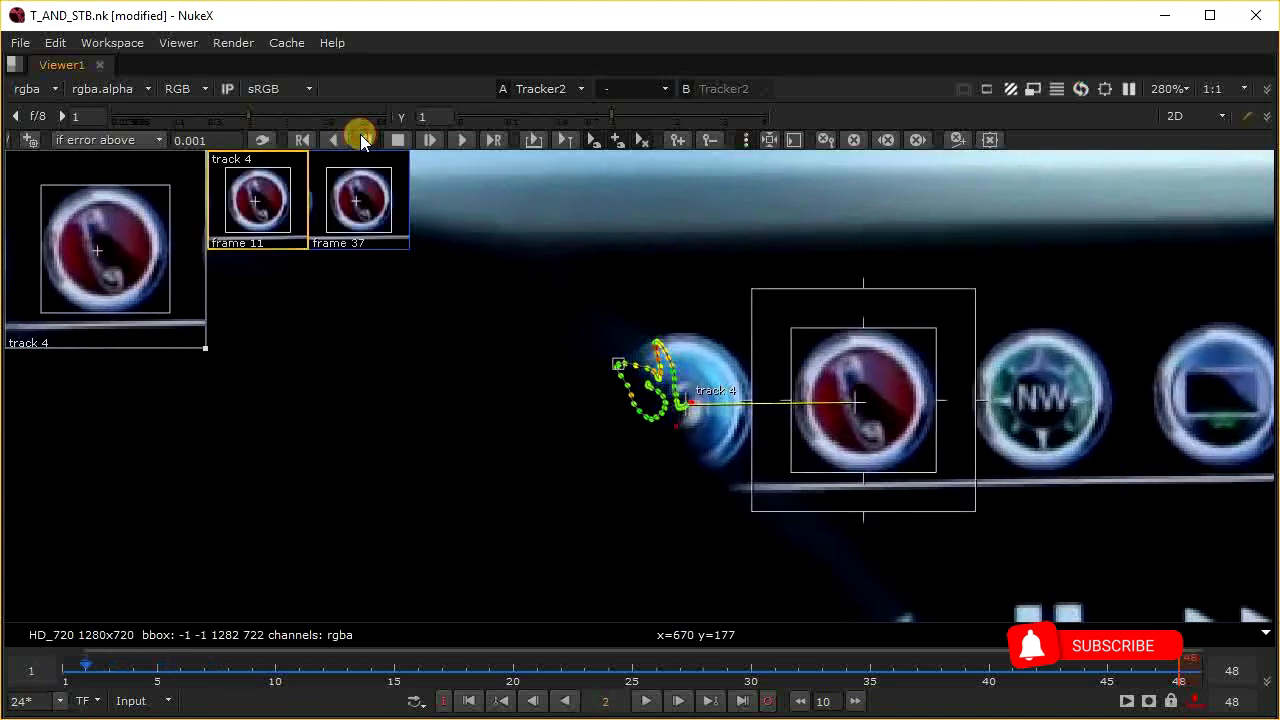
pyautogui.scroll(3, 704, 420)
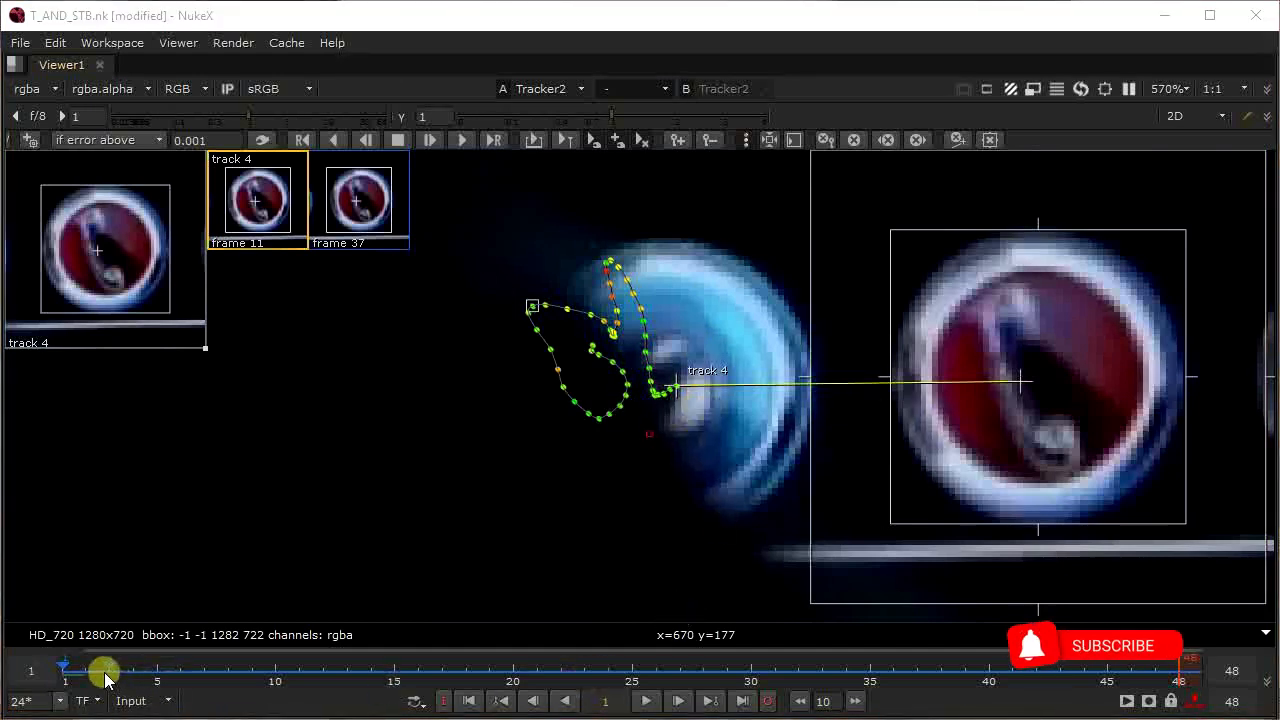
# Step: Review track 4's offset tracking area by scrubbing between frames 32 and 4 with the view kept centred on the track
pyautogui.moveTo(74, 670); pyautogui.dragTo(798, 718)
pyautogui.scroll(-5, 826, 503)
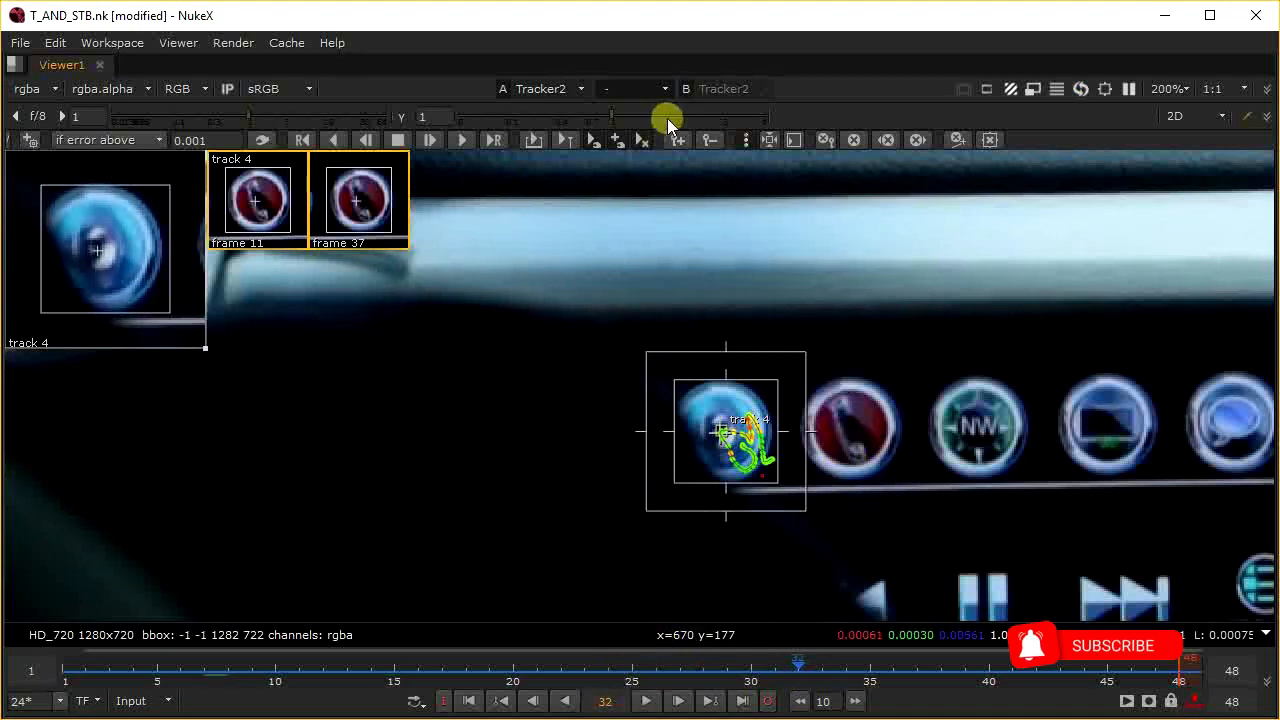
pyautogui.click(775, 141)
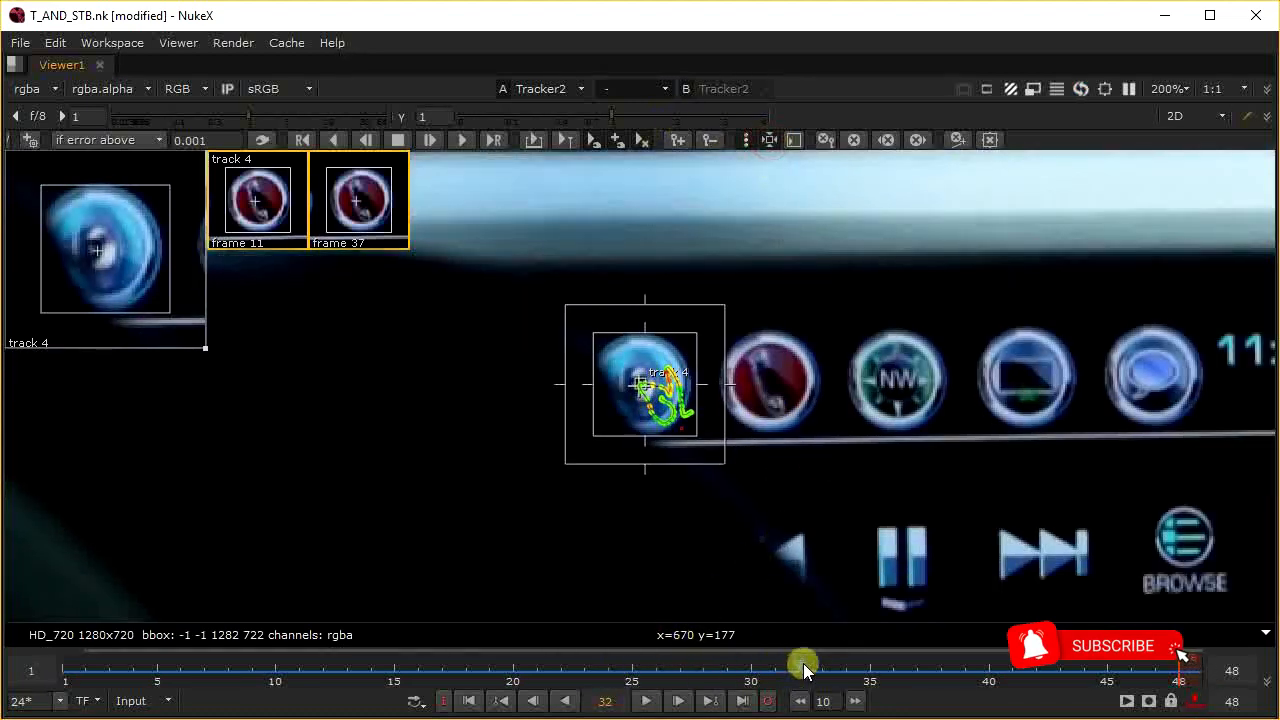
pyautogui.moveTo(806, 668); pyautogui.dragTo(134, 668)
pyautogui.click(790, 141)
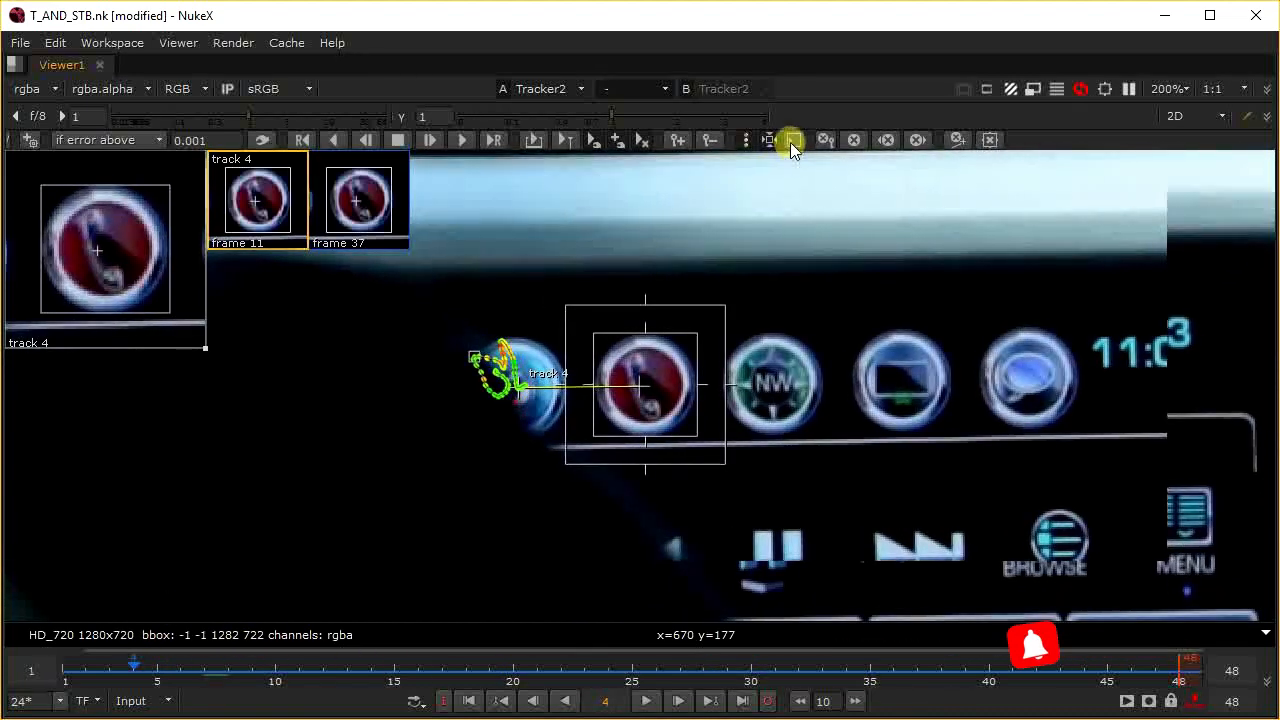
pyautogui.scroll(-2, 737, 286)
pyautogui.scroll(-3, 783, 370)
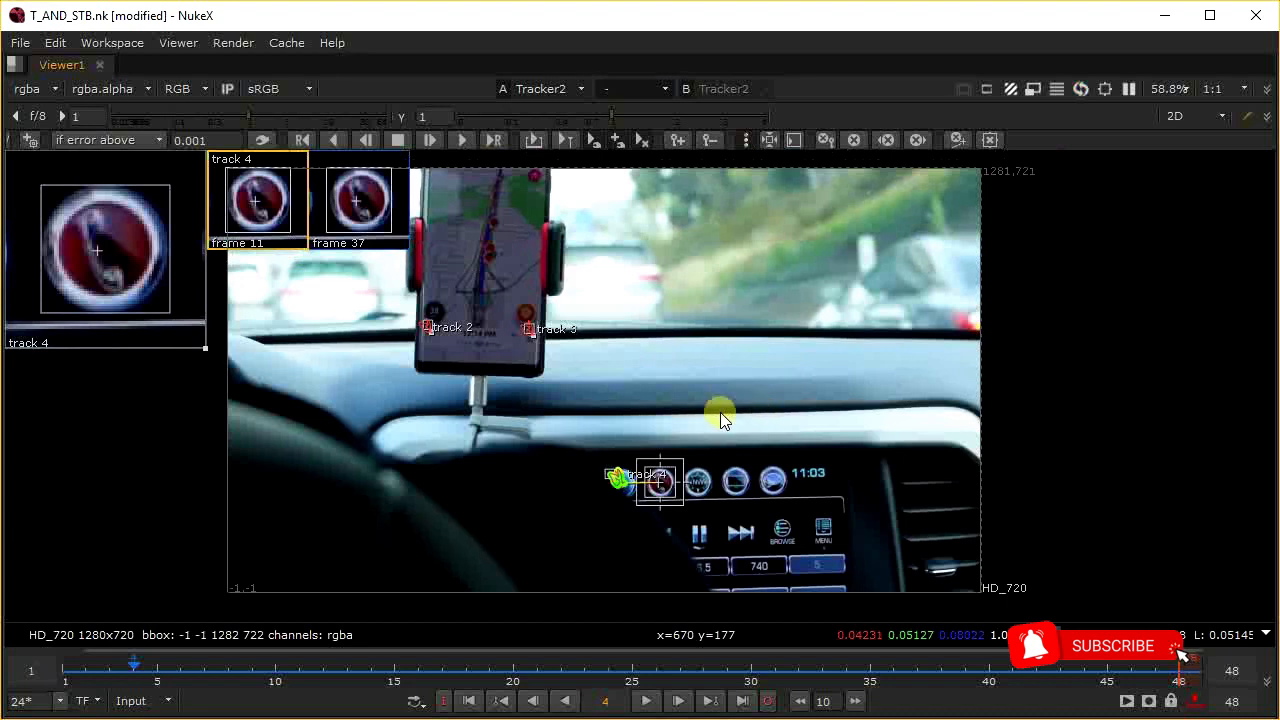
pyautogui.scroll(3, 715, 415)
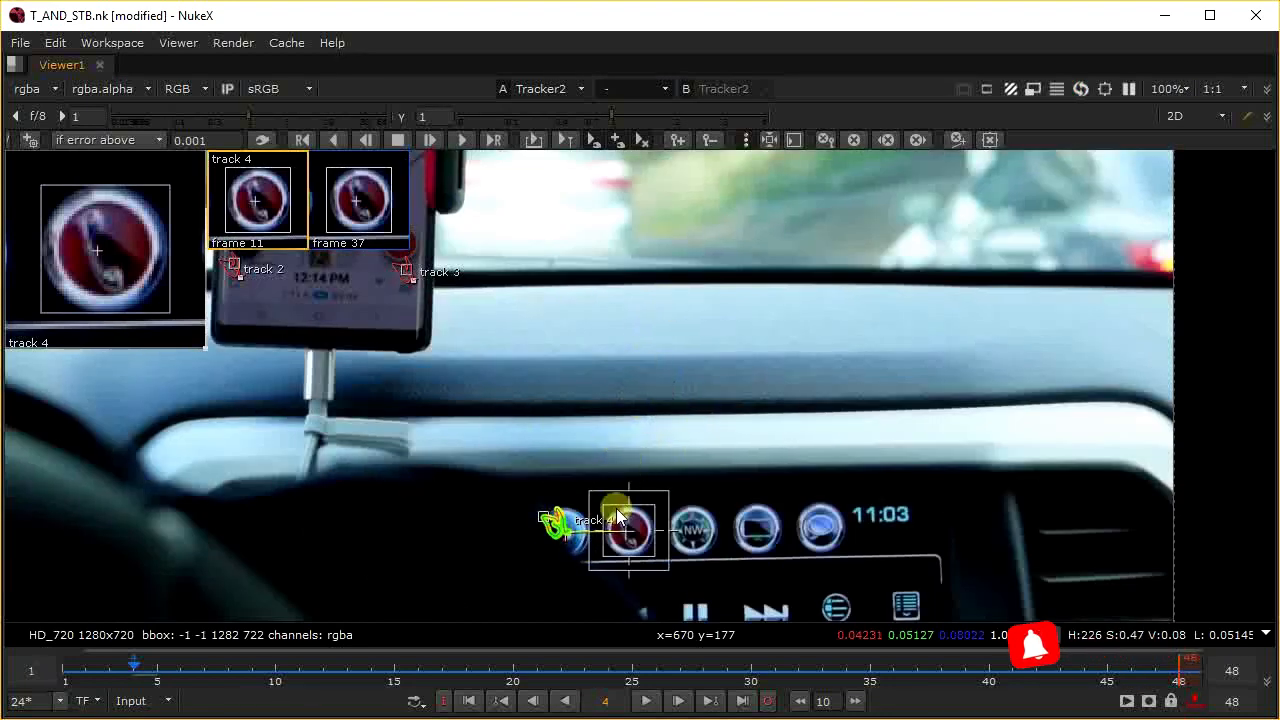
pyautogui.moveTo(705, 524); pyautogui.dragTo(685, 453, button='middle')
# Step: Restore the full workspace layout and deselect track 4 in the Tracker2 track list
pyautogui.press('space')
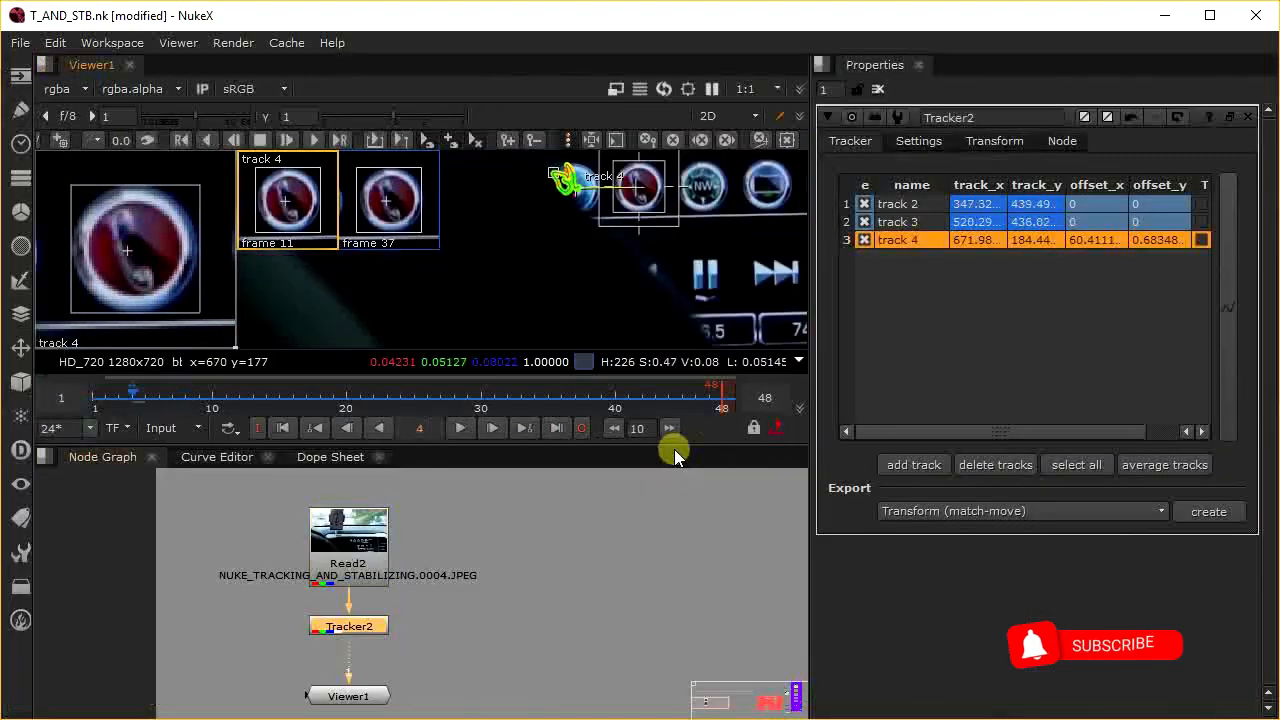
pyautogui.click(970, 299)
pyautogui.scroll(-3, 563, 297)
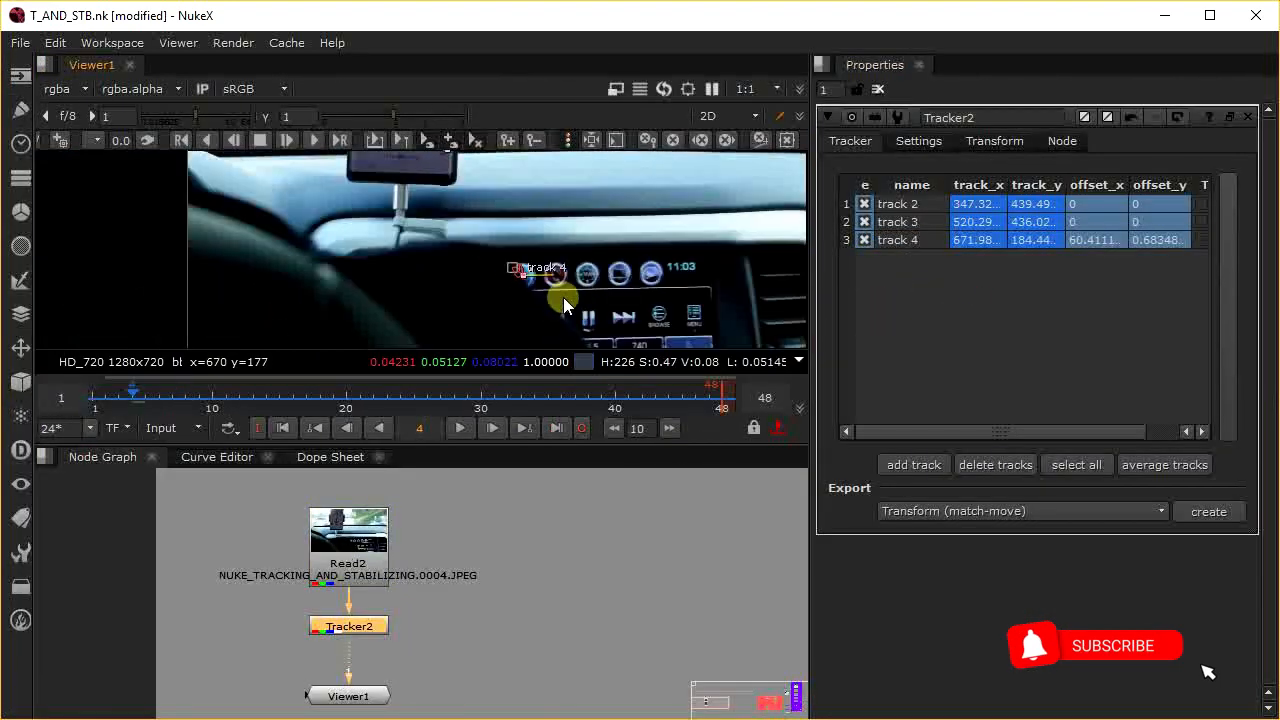
pyautogui.scroll(-2, 486, 248)
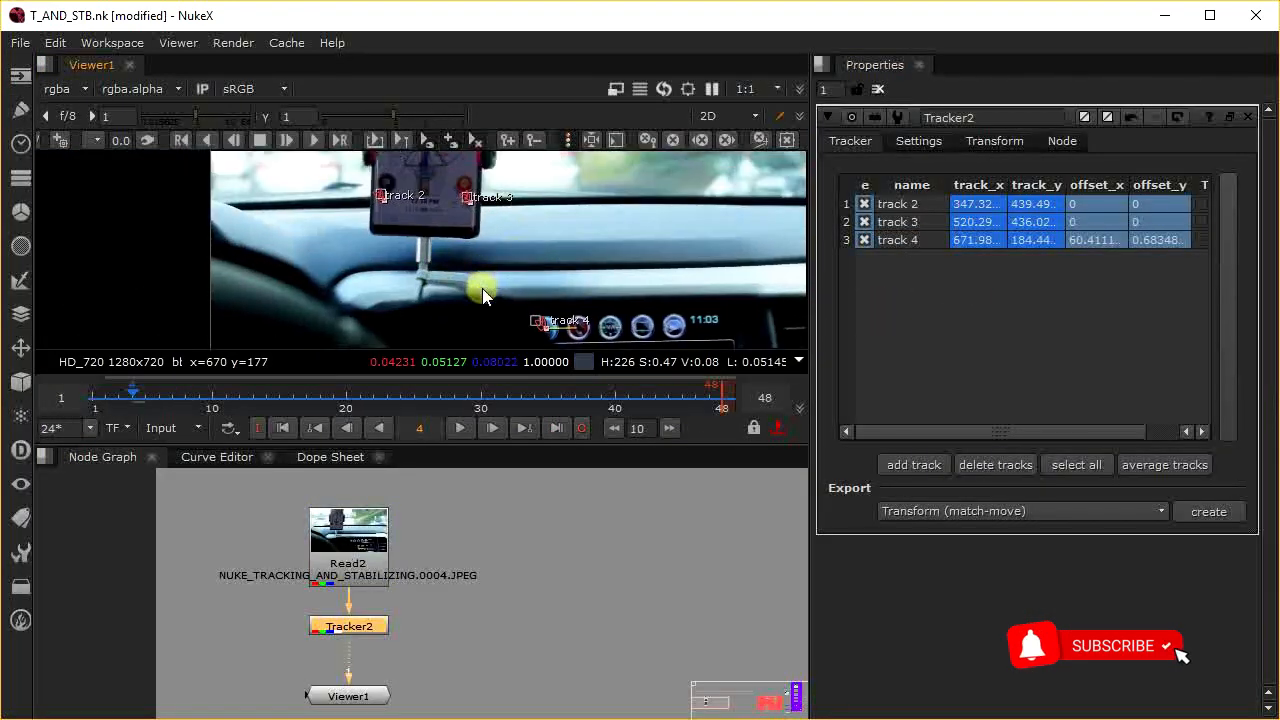
pyautogui.moveTo(357, 559); pyautogui.dragTo(357, 551)
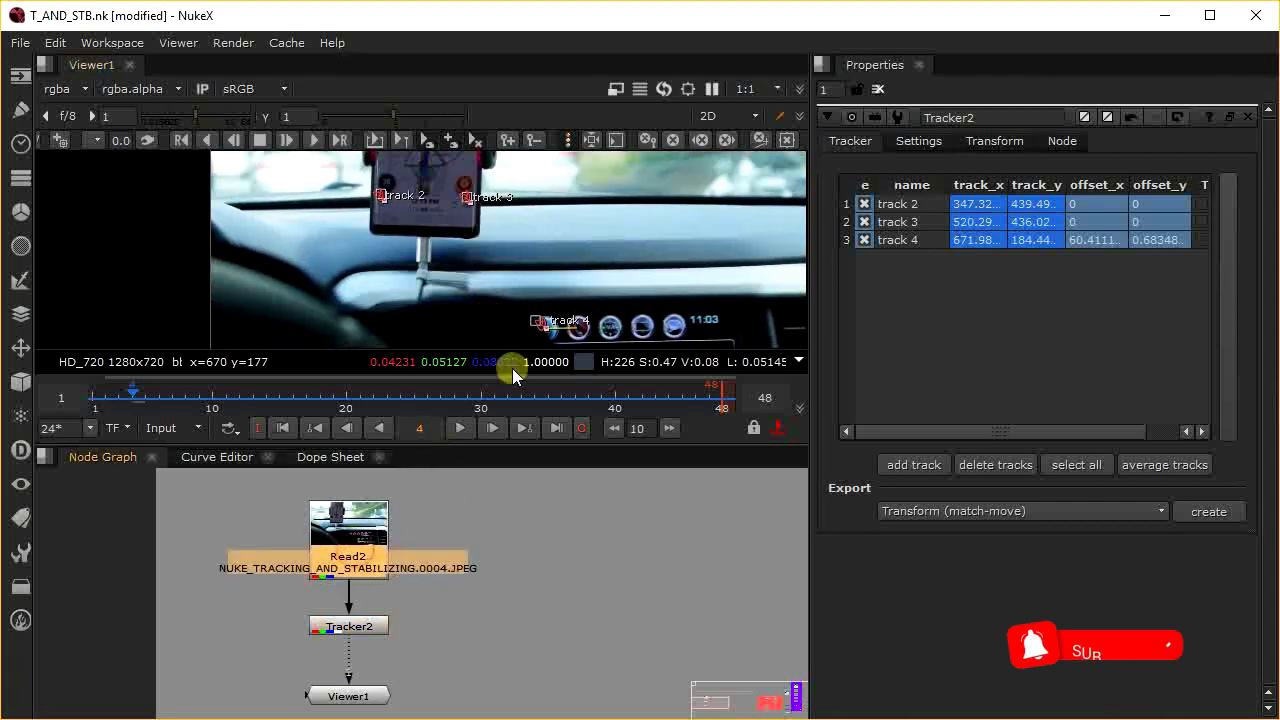
# Step: Play the footage with the phone map enlarged and examine how its details move
pyautogui.moveTo(546, 281); pyautogui.dragTo(555, 224, button='middle')
pyautogui.scroll(3, 548, 308)
pyautogui.moveTo(475, 182); pyautogui.dragTo(545, 316, button='middle')
pyautogui.moveTo(455, 175); pyautogui.dragTo(544, 284, button='middle')
pyautogui.scroll(2, 471, 256)
pyautogui.scroll(-3, 476, 255)
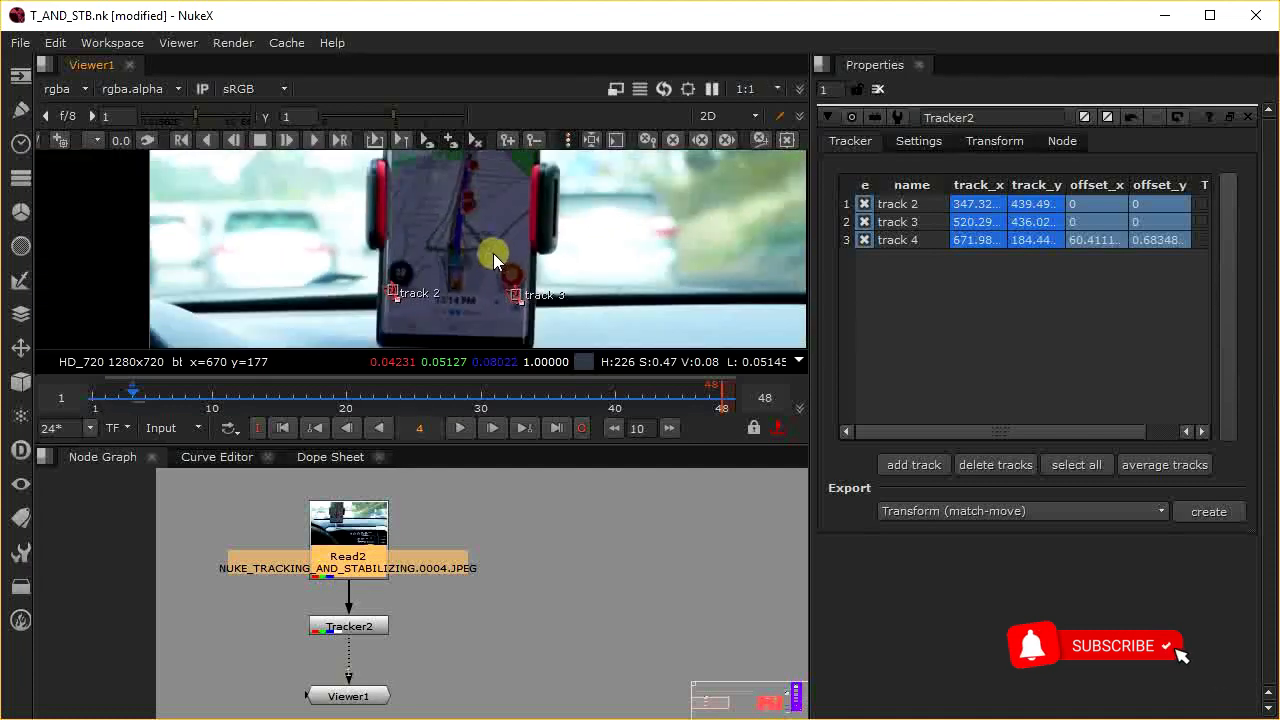
pyautogui.press('space')
pyautogui.scroll(2, 562, 388)
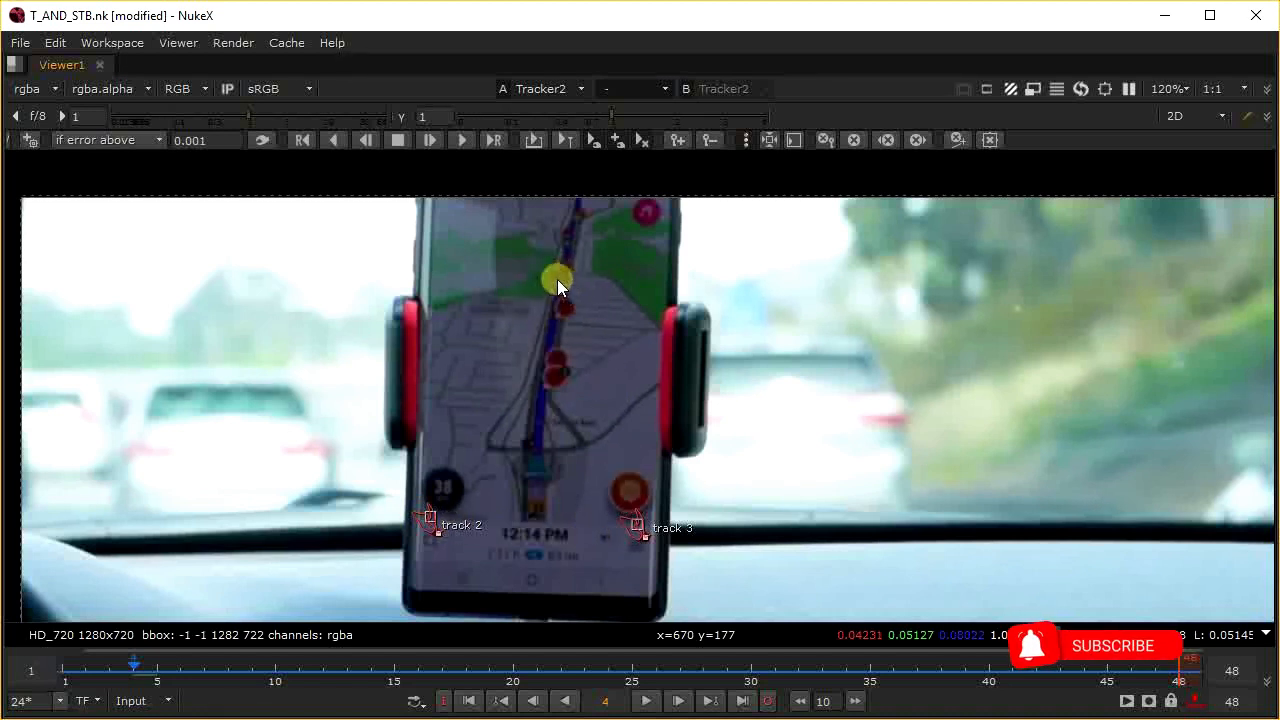
pyautogui.scroll(3, 556, 279)
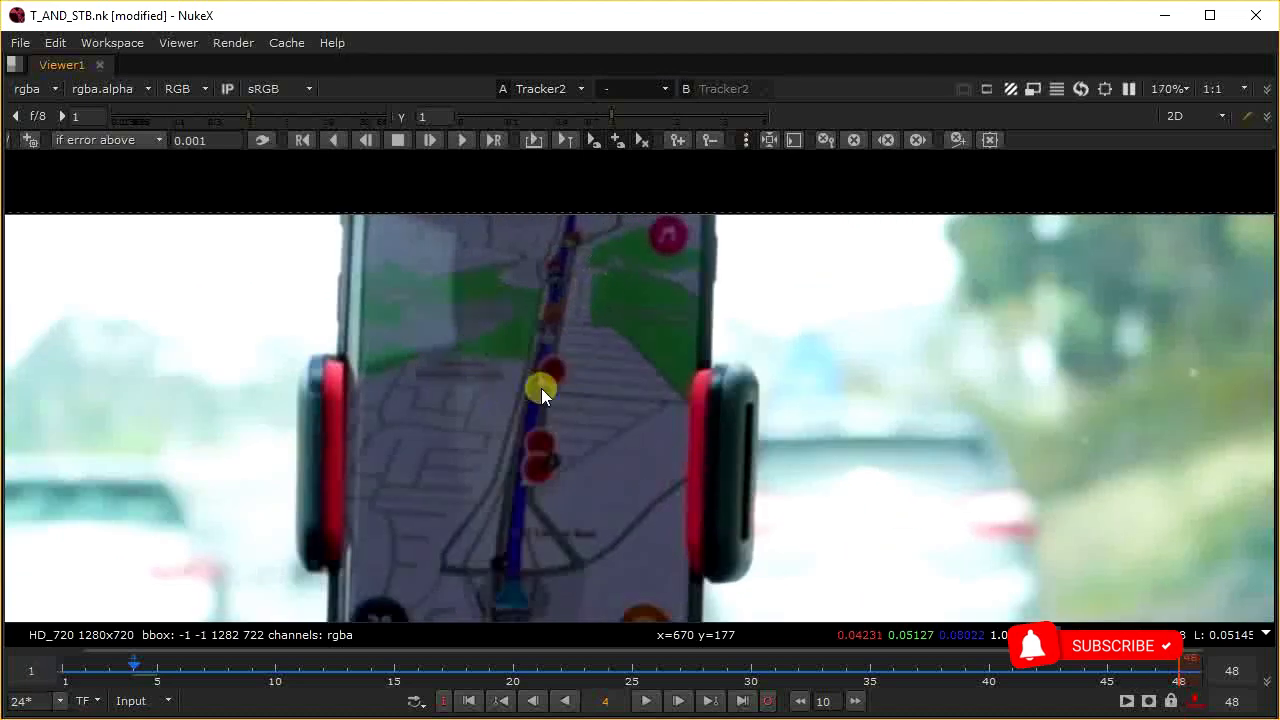
pyautogui.scroll(10, 561, 400)
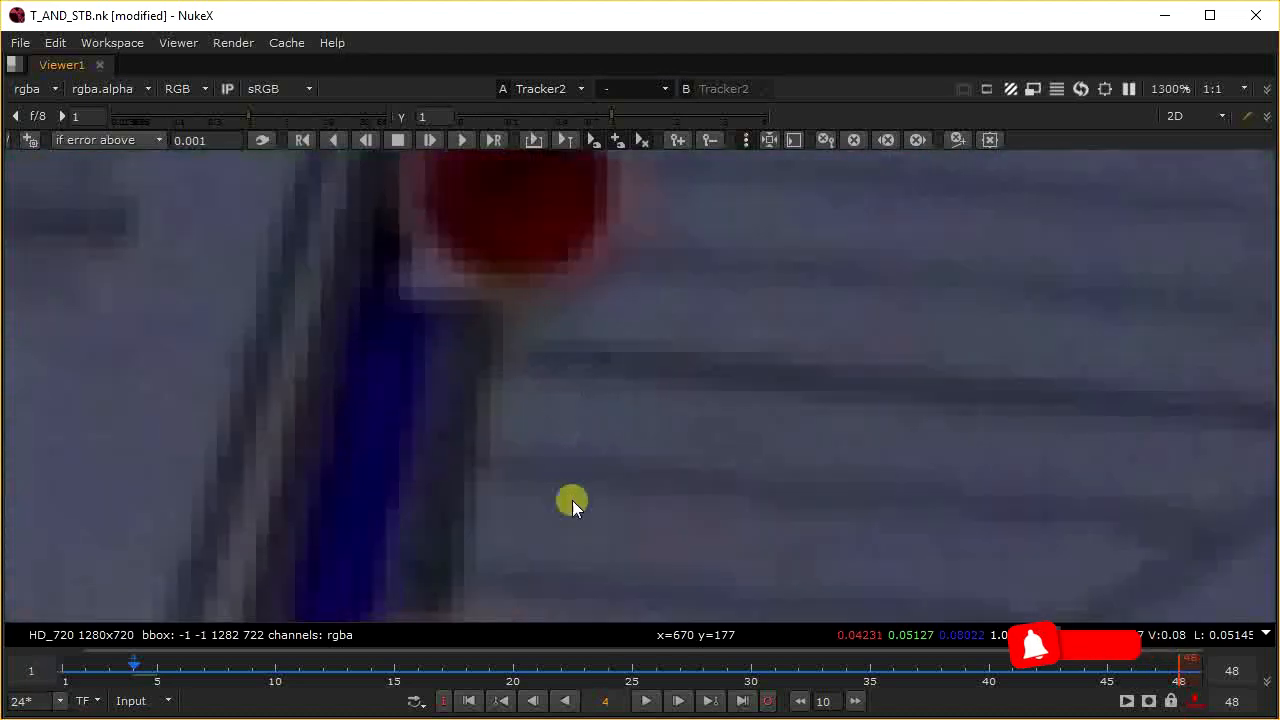
pyautogui.click(646, 701)
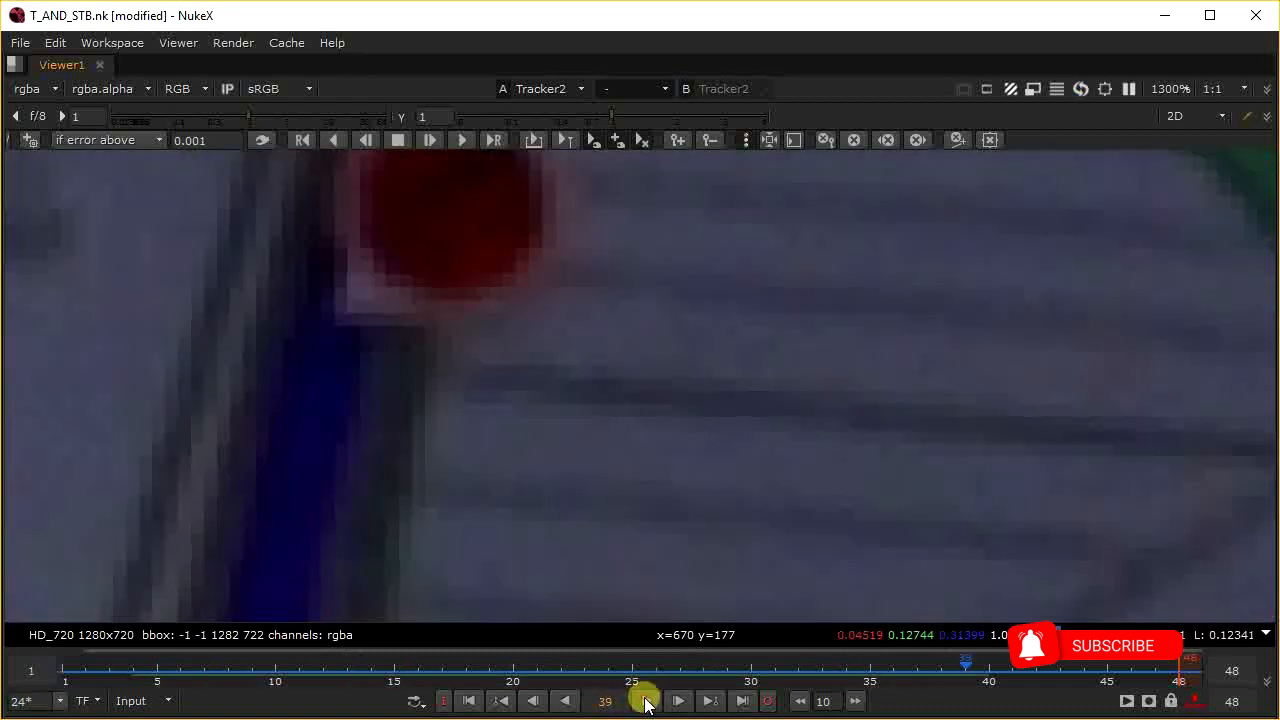
pyautogui.click(646, 701)
pyautogui.scroll(3, 649, 520)
pyautogui.click(646, 701)
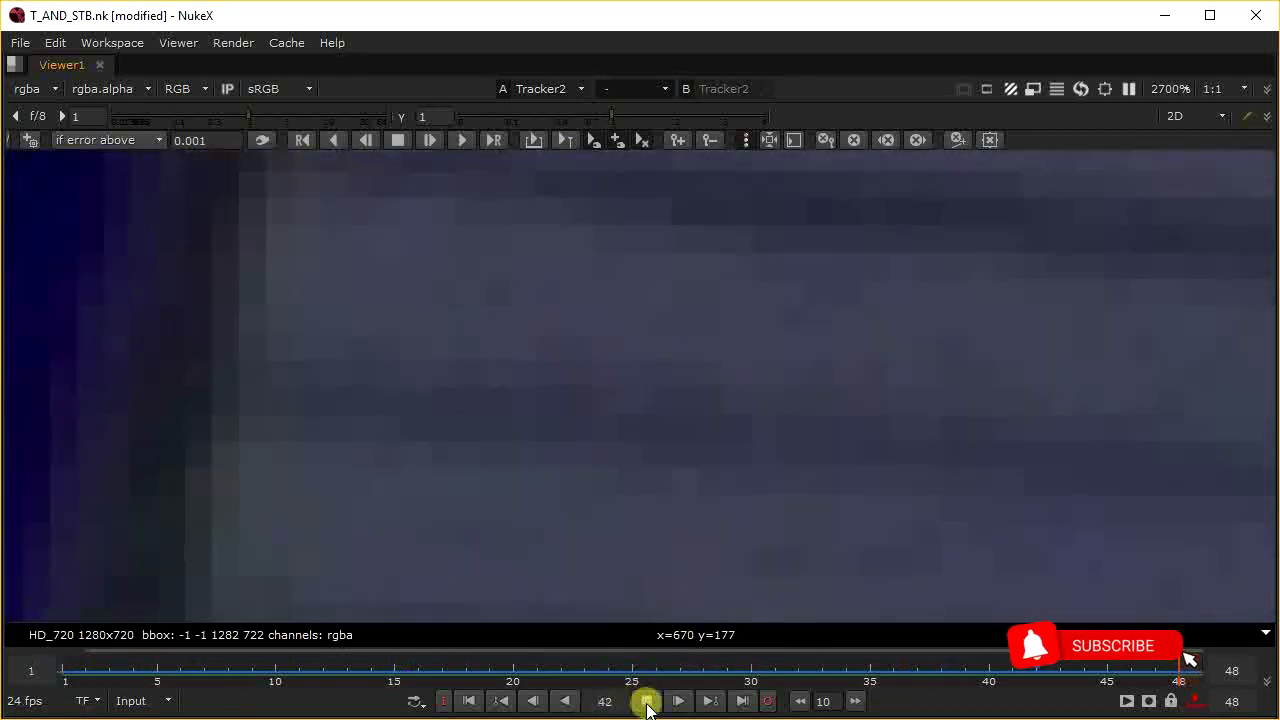
pyautogui.click(646, 700)
# Step: Inspect the route markers on the phone map at frame 3 for a distinct trackable feature
pyautogui.scroll(-3, 601, 339)
pyautogui.scroll(-8, 600, 347)
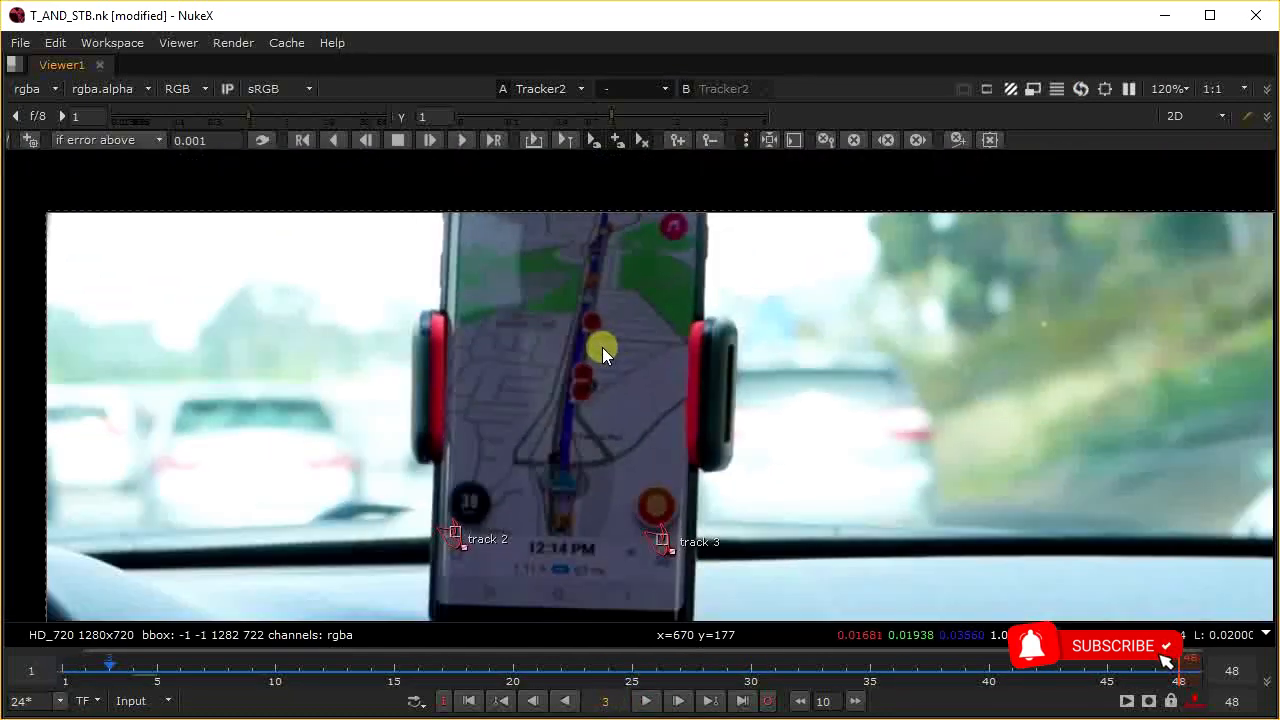
pyautogui.scroll(1, 600, 390)
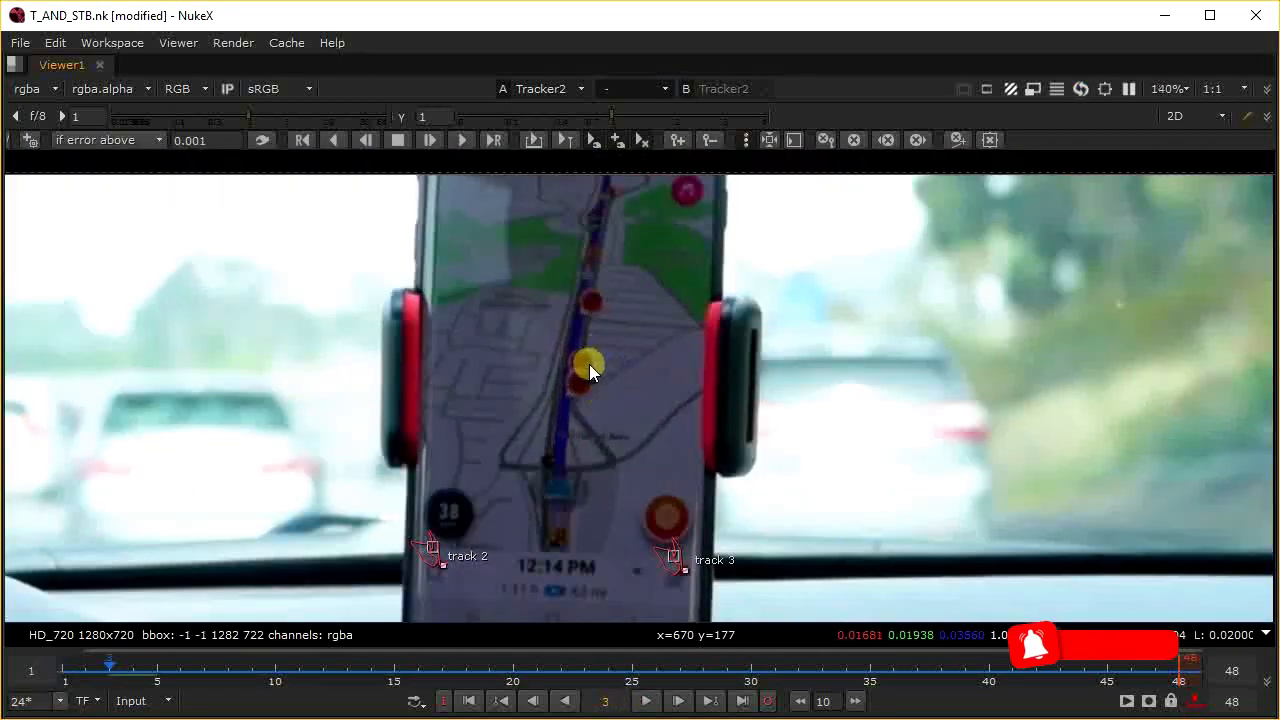
pyautogui.scroll(4, 607, 335)
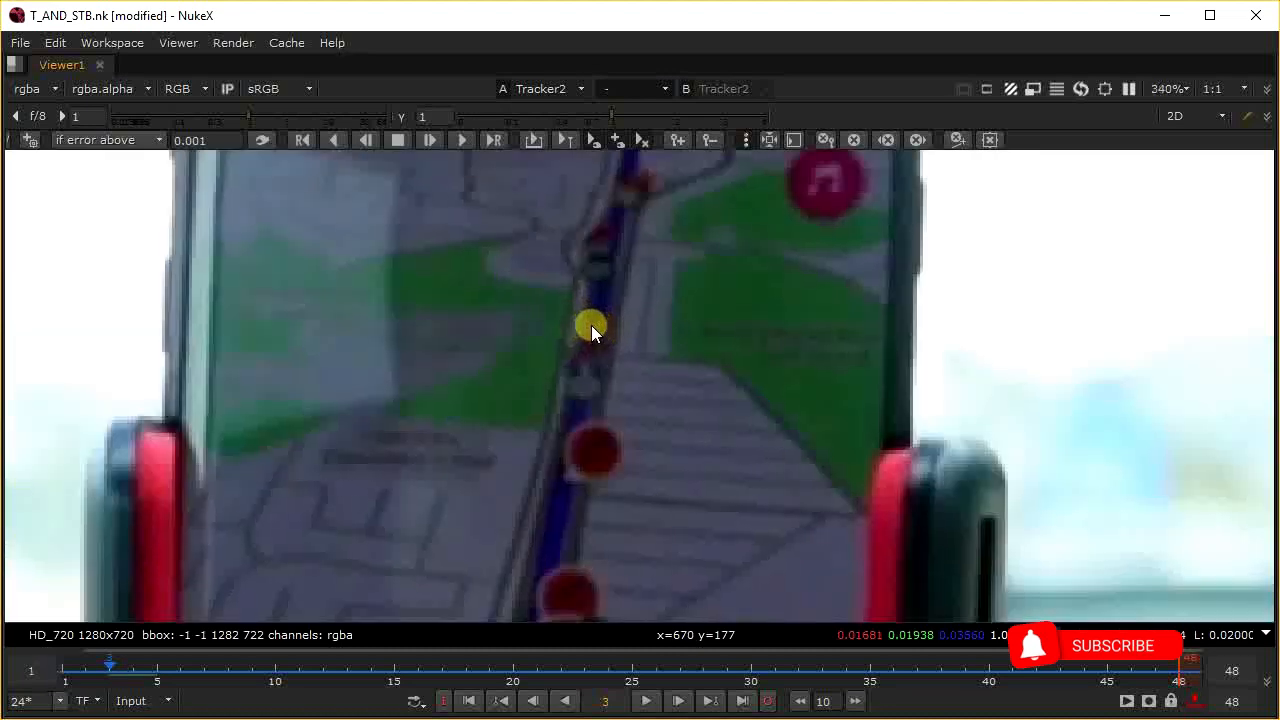
pyautogui.scroll(3, 591, 325)
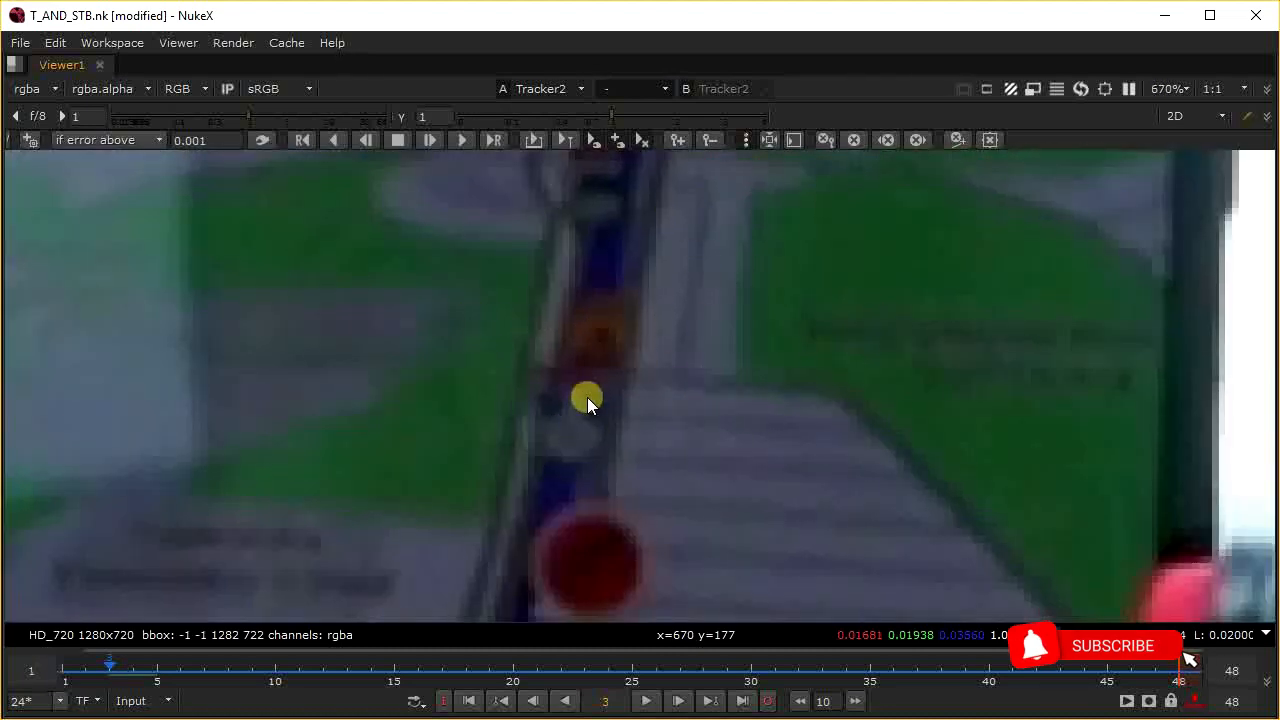
pyautogui.scroll(-3, 587, 397)
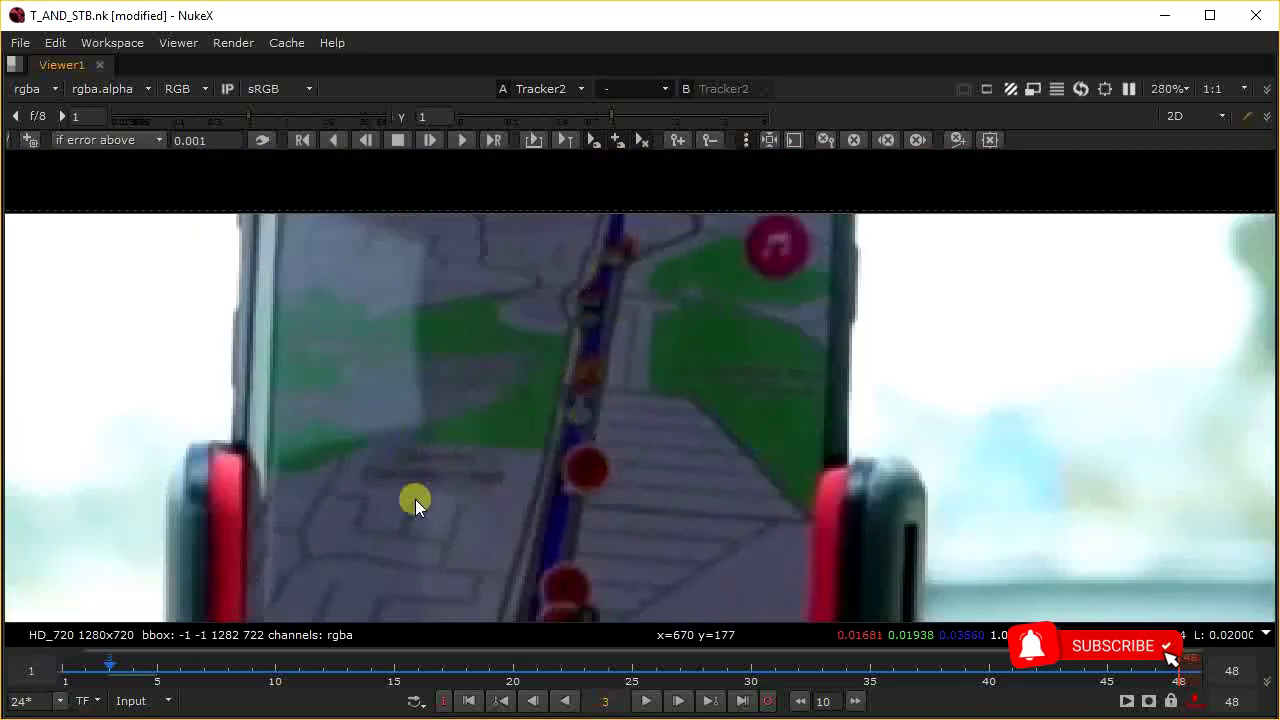
pyautogui.scroll(-2, 592, 477)
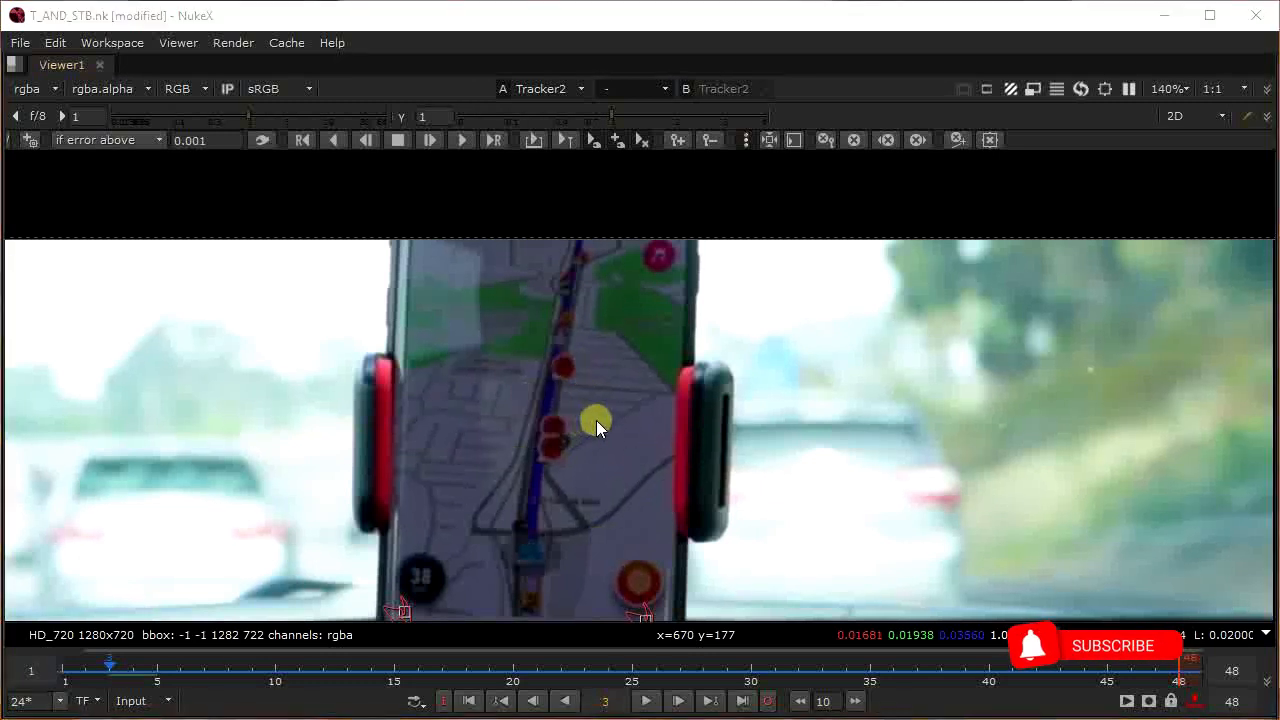
pyautogui.scroll(5, 590, 440)
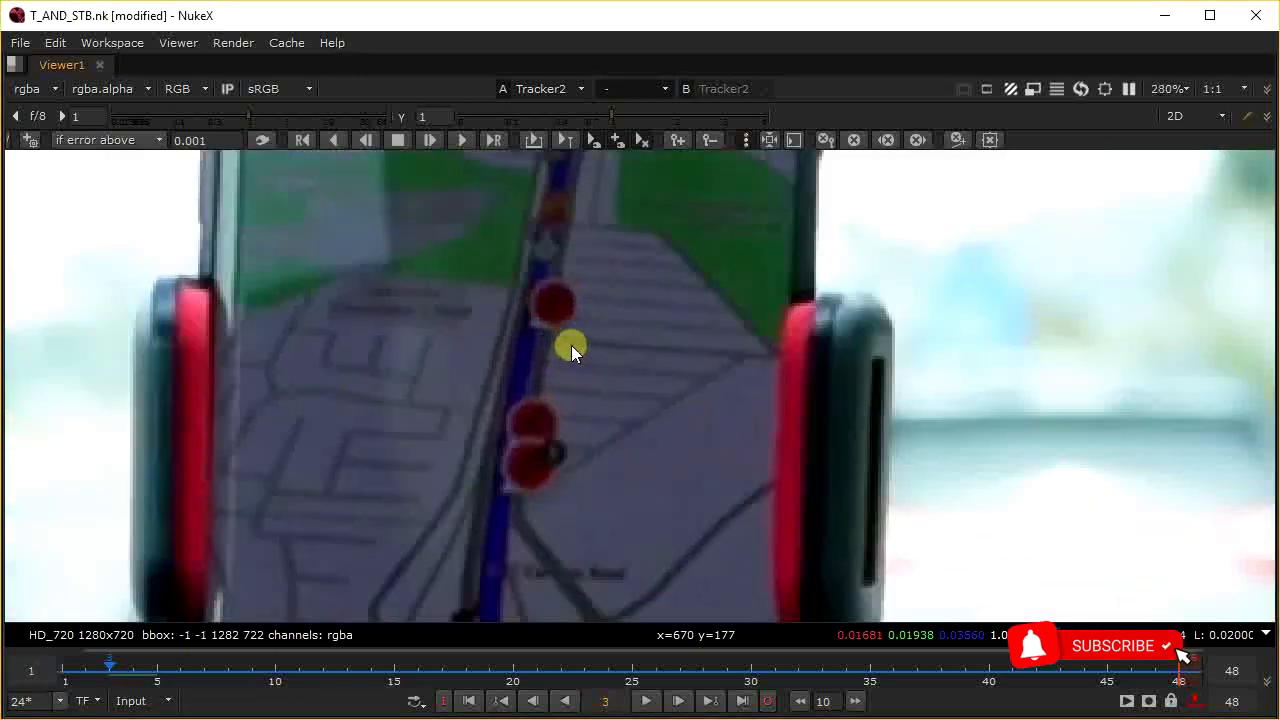
pyautogui.scroll(5, 550, 331)
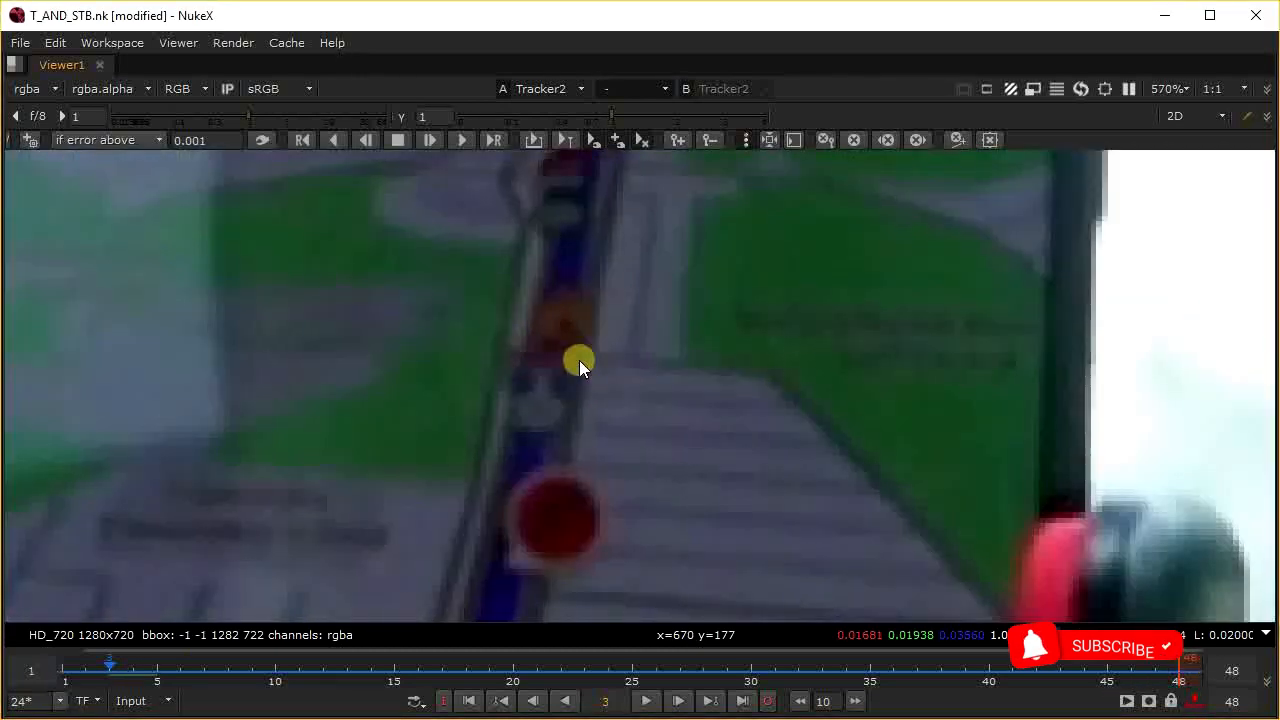
pyautogui.moveTo(555, 434); pyautogui.dragTo(580, 407, button='middle')
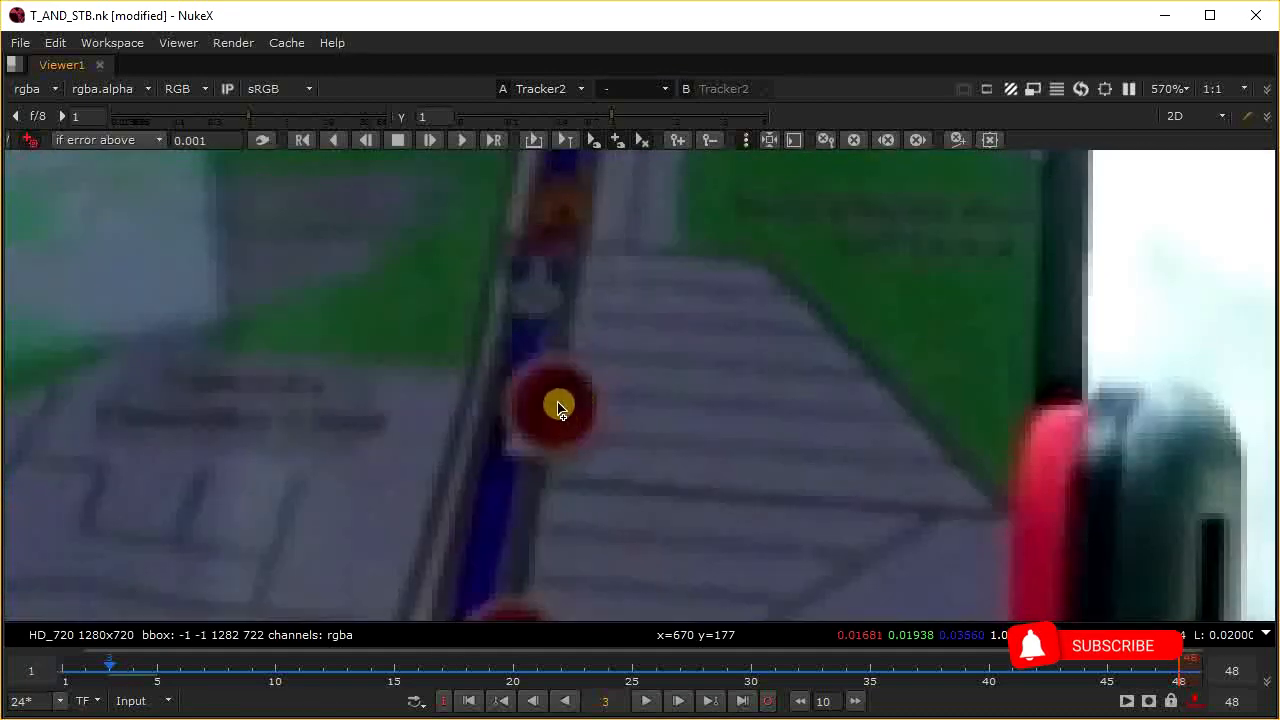
# Step: Add a new track at frame 3 on the reddish marker near the top of the phone map's route and shrink its pattern area
pyautogui.scroll(-12, 557, 408)
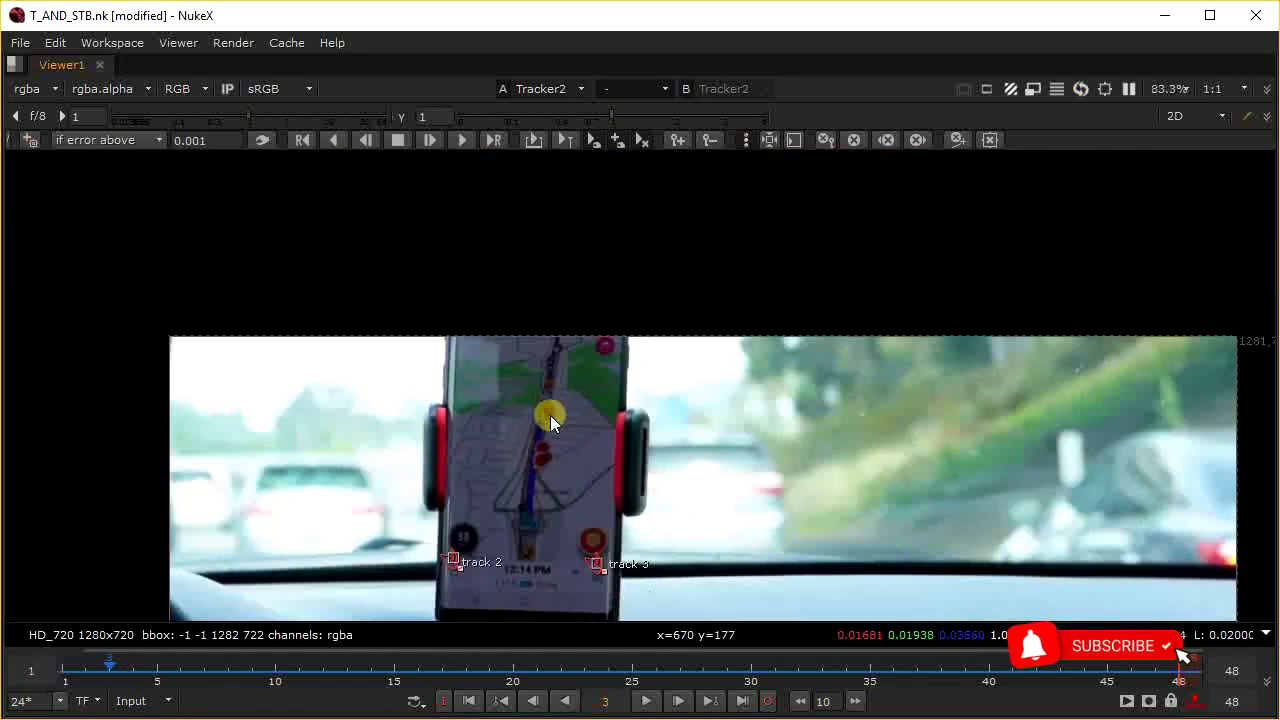
pyautogui.scroll(12, 559, 354)
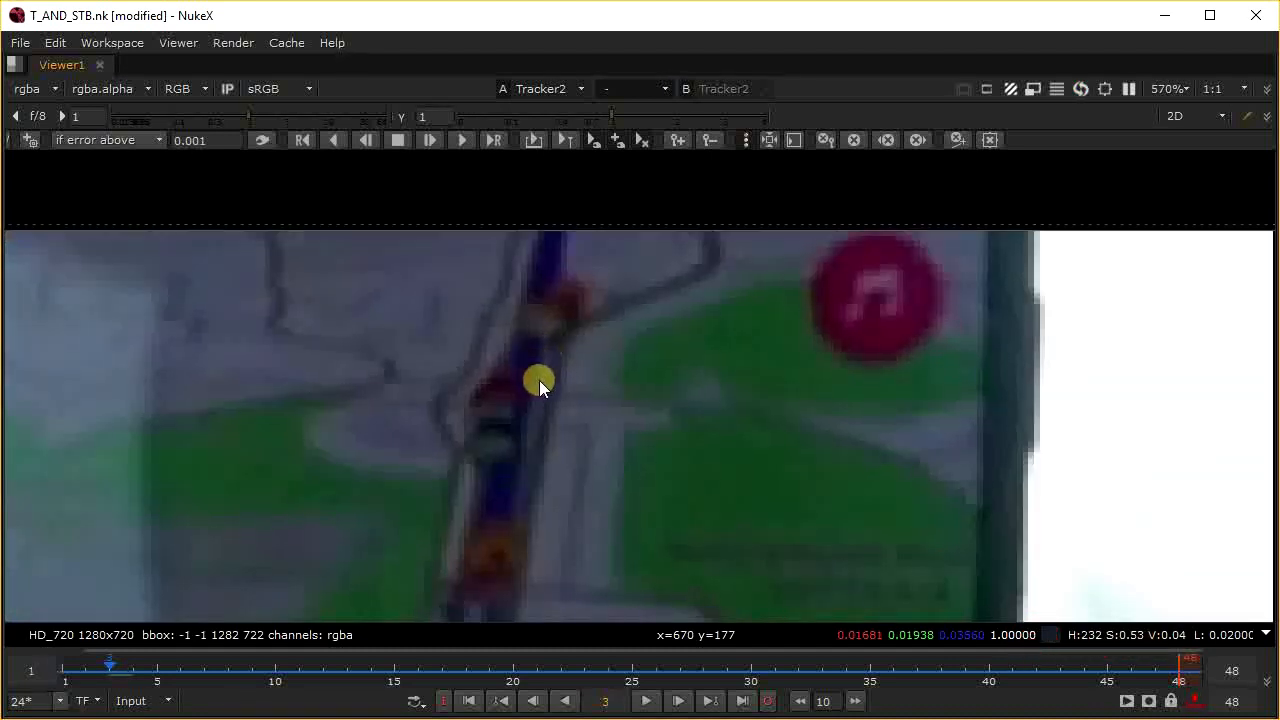
pyautogui.moveTo(562, 328); pyautogui.dragTo(563, 375, button='middle')
pyautogui.scroll(2, 569, 366)
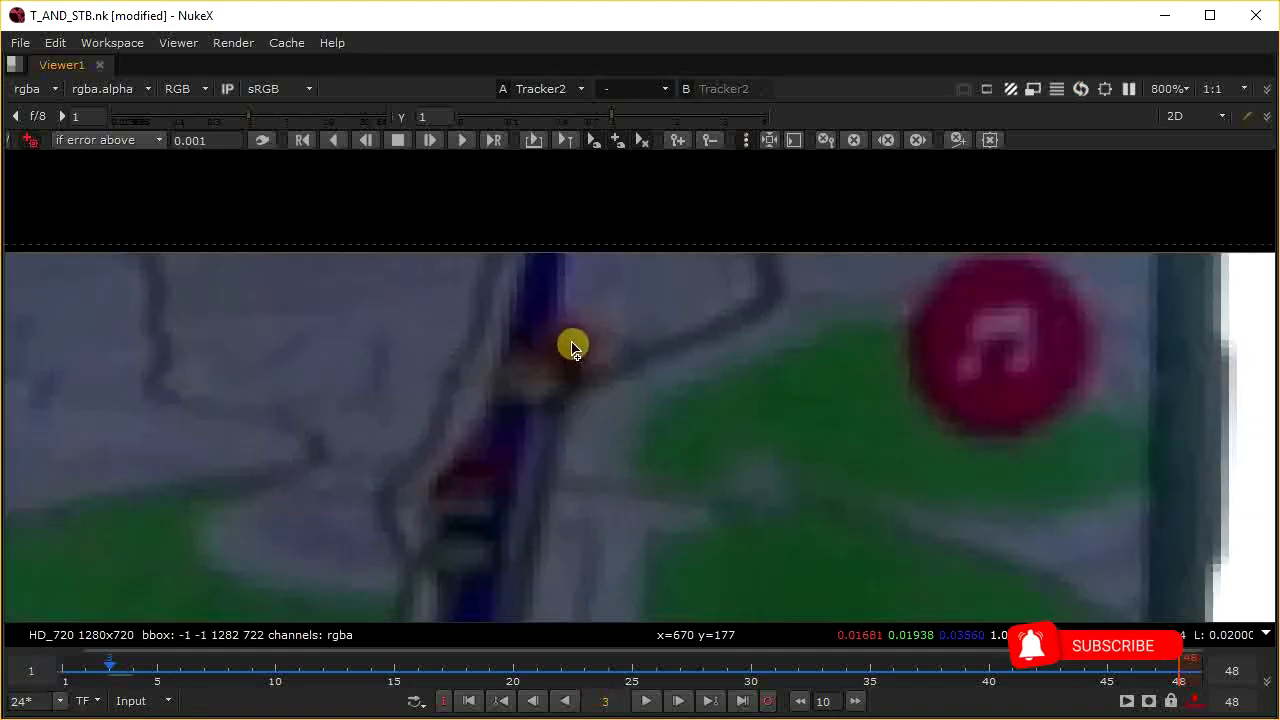
pyautogui.keyDown('ctrl'); pyautogui.keyDown('alt'); pyautogui.click(552, 362); pyautogui.keyUp('alt'); pyautogui.keyUp('ctrl')
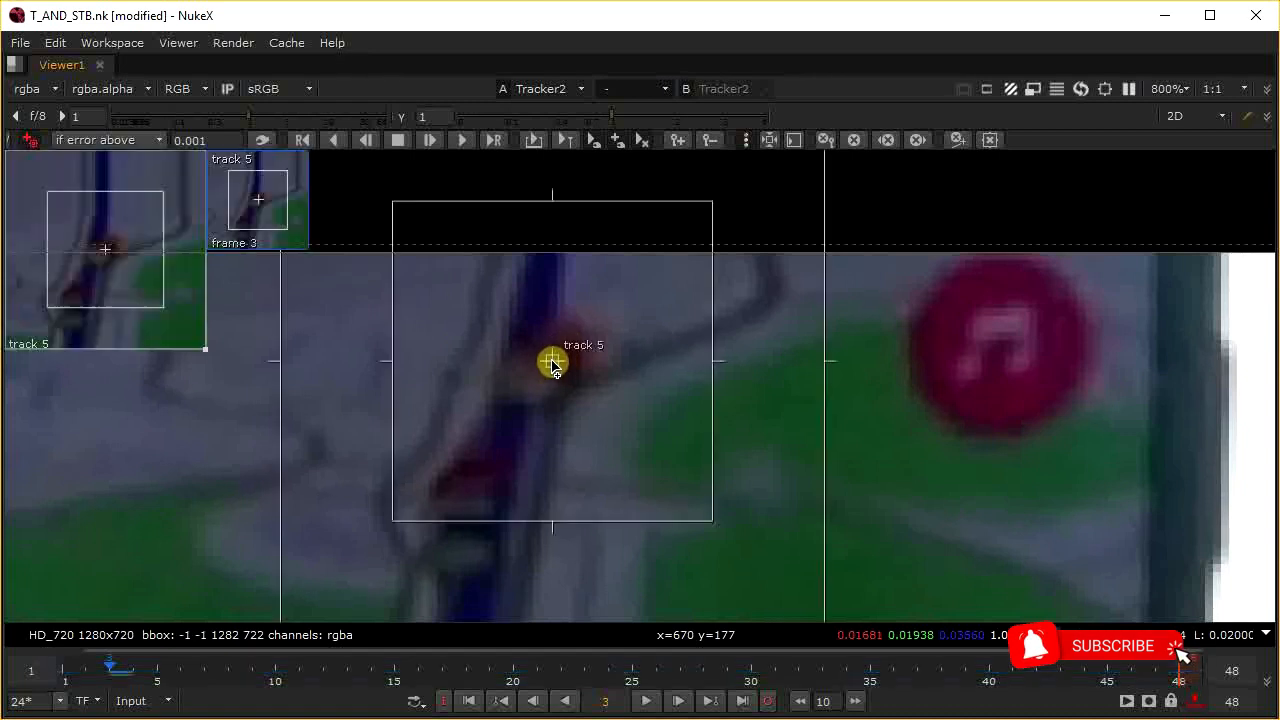
pyautogui.scroll(-5, 567, 361)
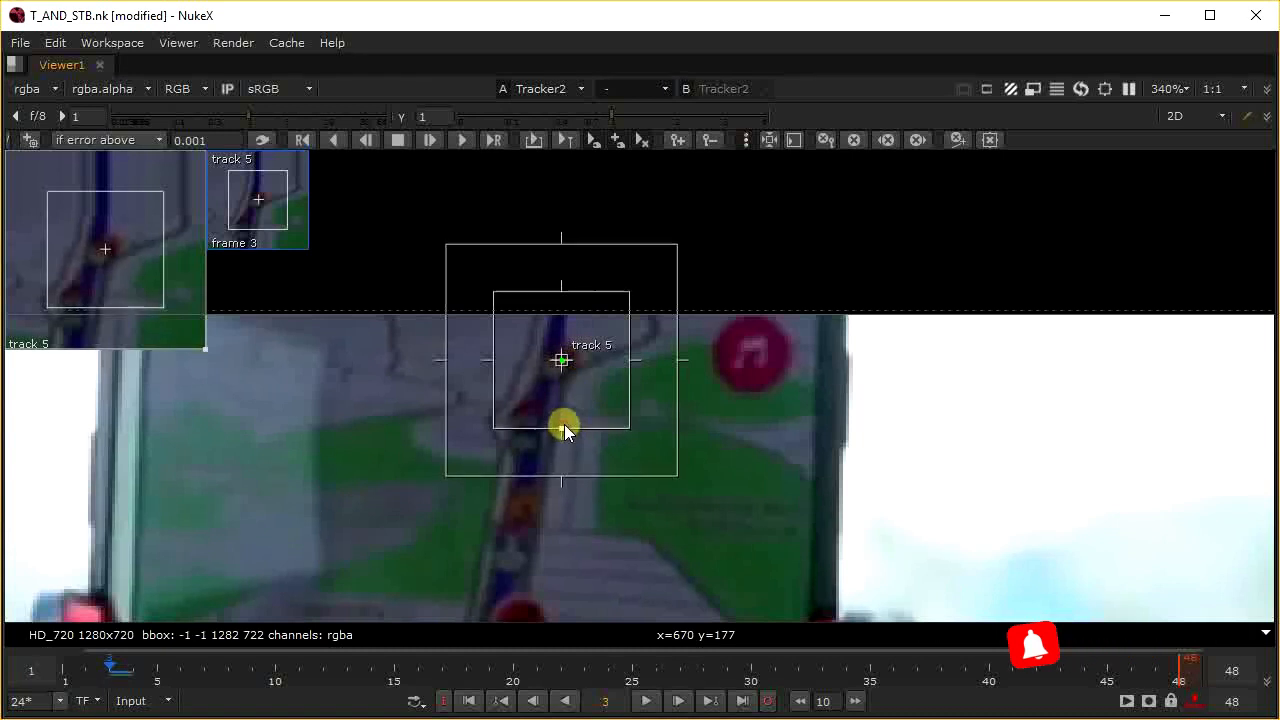
pyautogui.moveTo(564, 427); pyautogui.dragTo(564, 400)
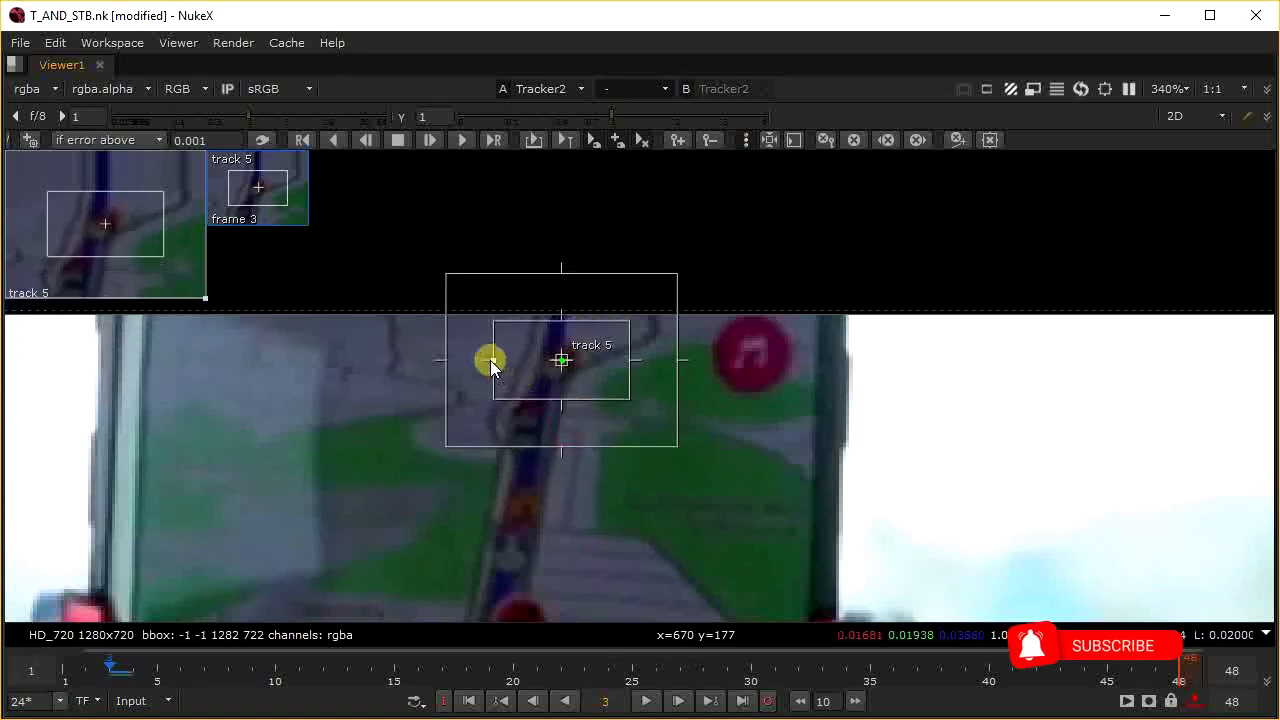
pyautogui.moveTo(490, 360); pyautogui.dragTo(522, 360)
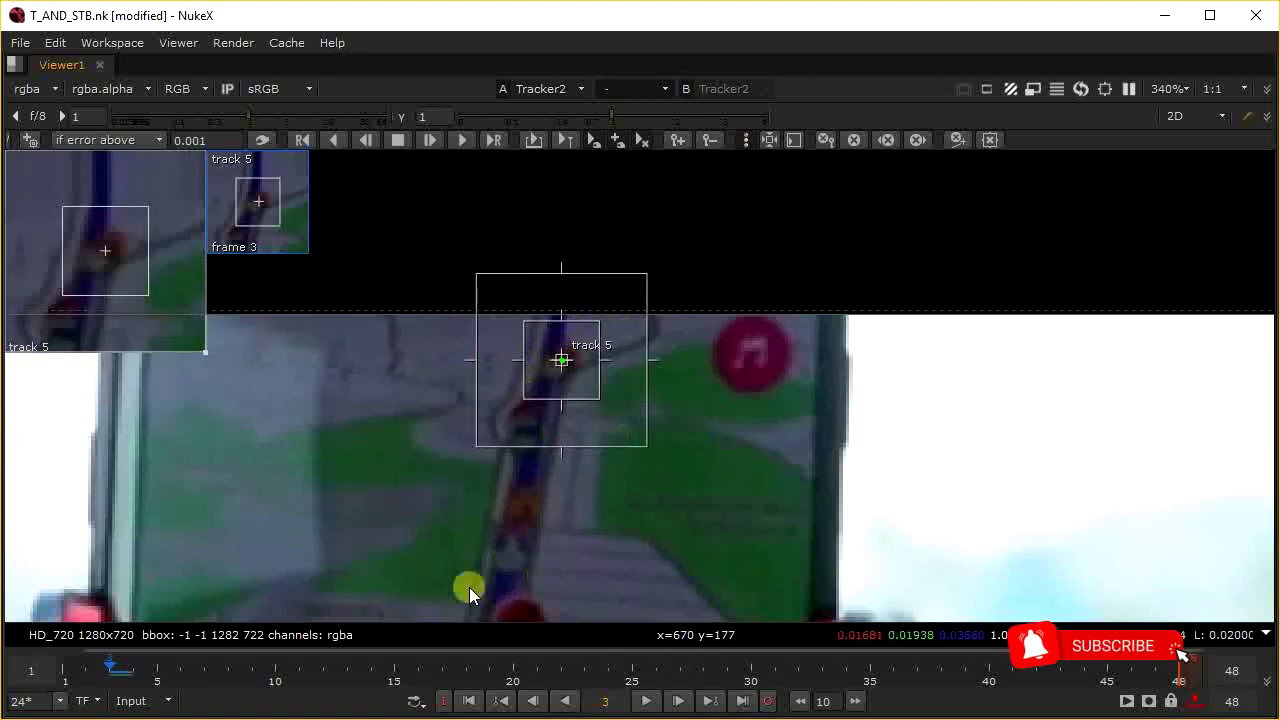
# Step: Track the new point frame by frame backward from frame 3 to frame 1 and forward to frame 11
pyautogui.click(366, 139)
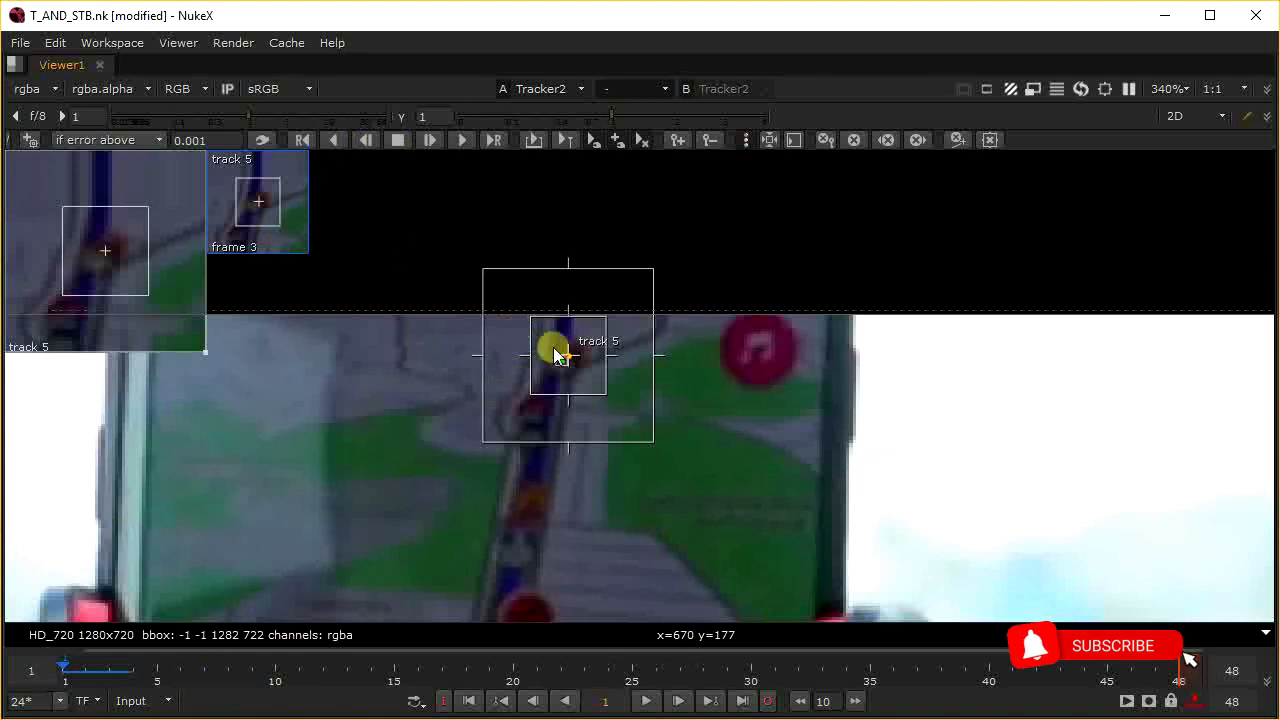
pyautogui.click(429, 139)
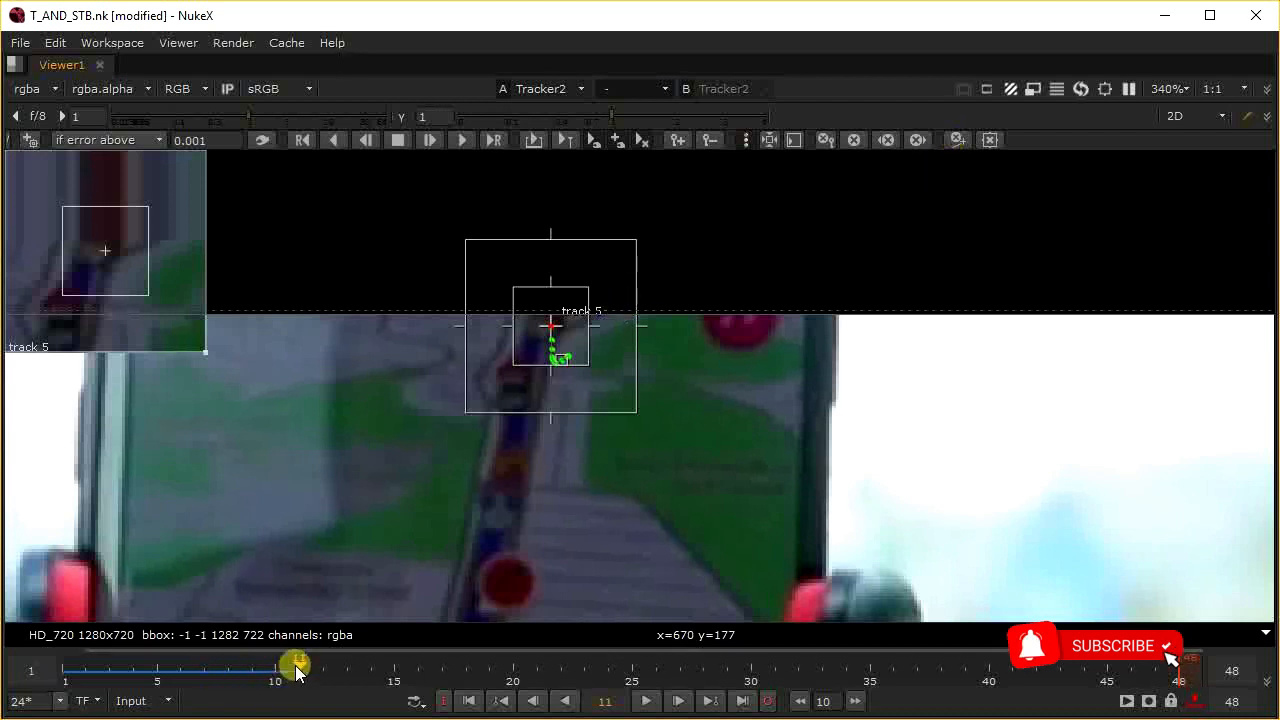
# Step: At frame 9, add a keyframe to track 5 and offset its tracking area onto the next red marker lower on the route
pyautogui.moveTo(299, 671); pyautogui.dragTo(253, 668)
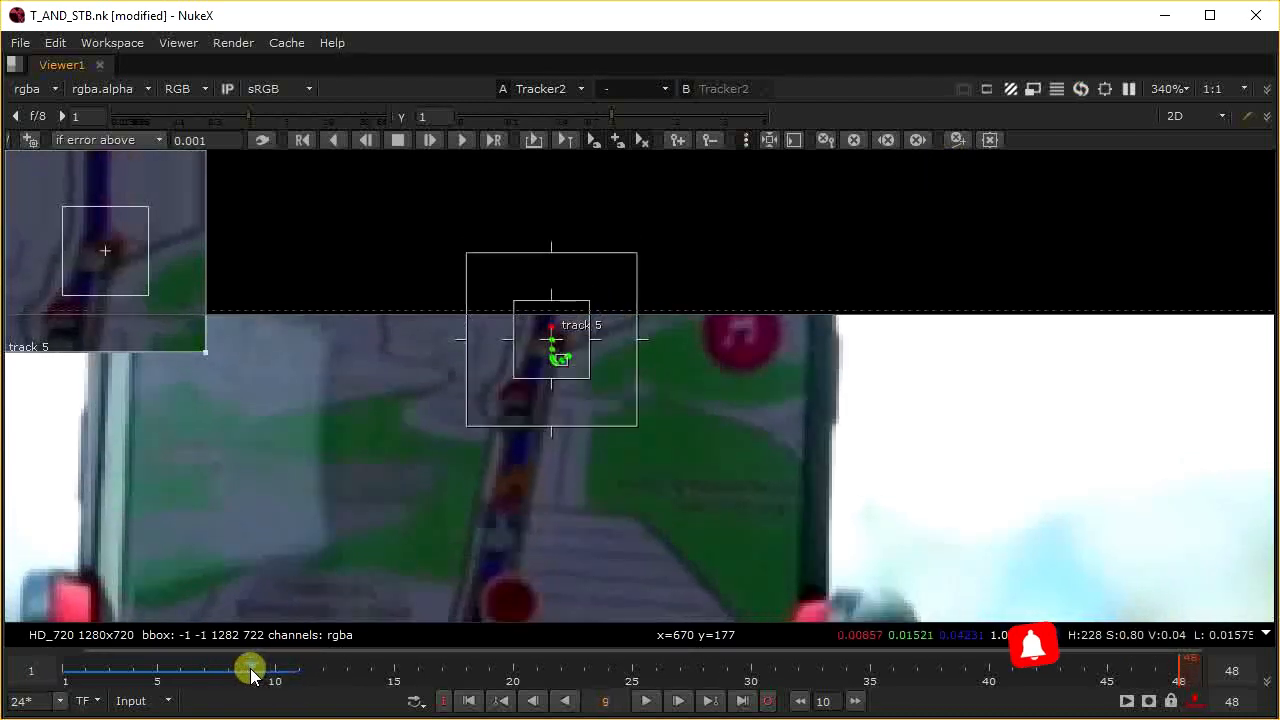
pyautogui.click(956, 139)
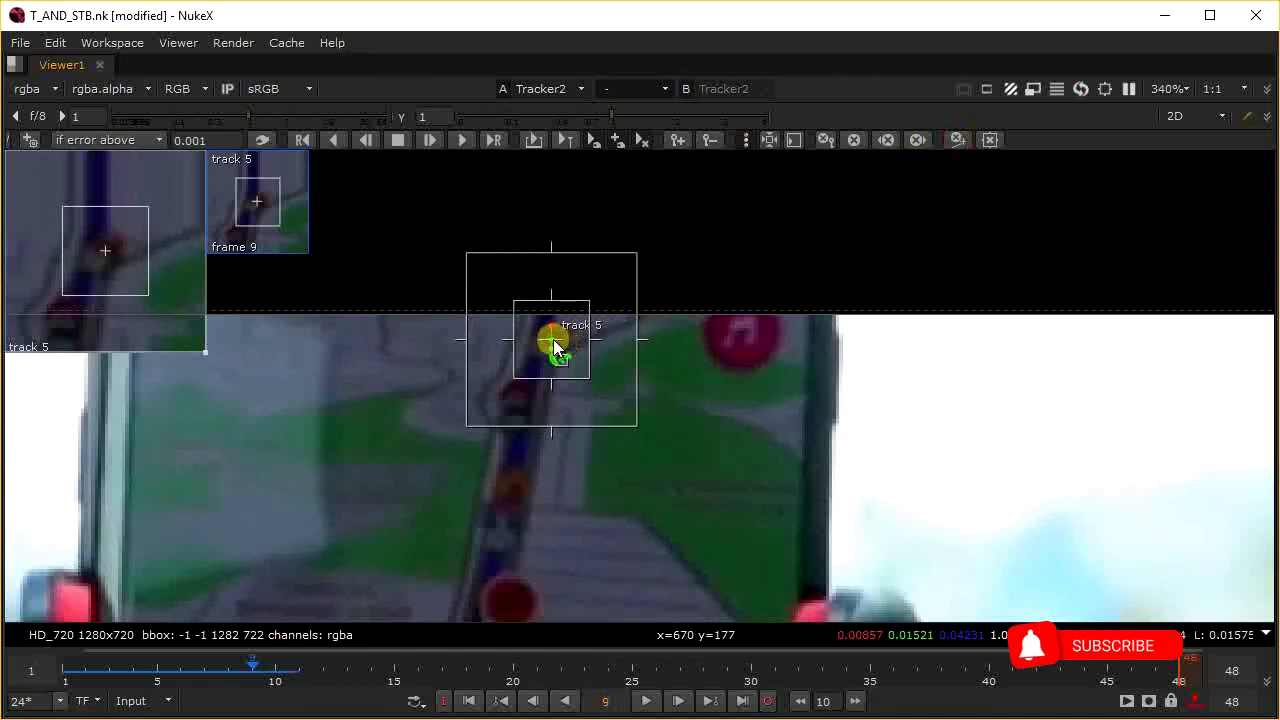
pyautogui.keyDown('ctrl'); pyautogui.moveTo(553, 339); pyautogui.dragTo(518, 408); pyautogui.keyUp('ctrl')
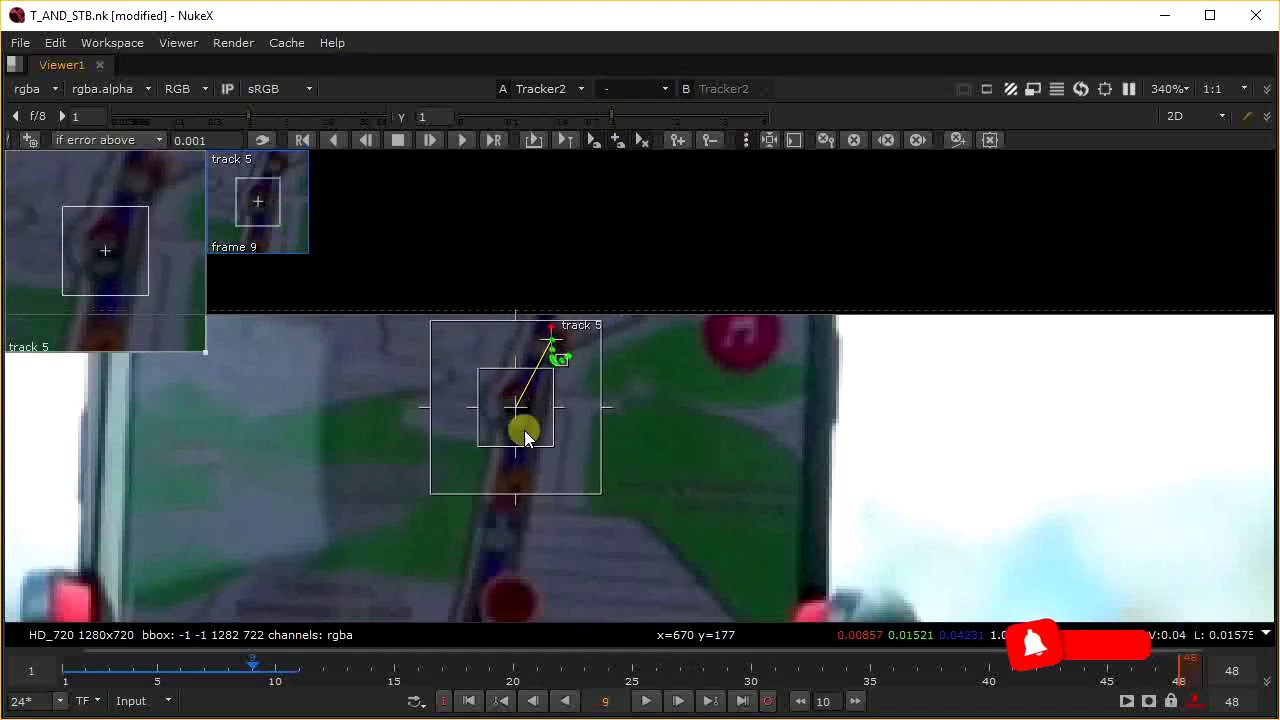
# Step: Track the offset point forward frame by frame from frame 9 to frame 48
pyautogui.click(430, 138)
pyautogui.click(430, 138)
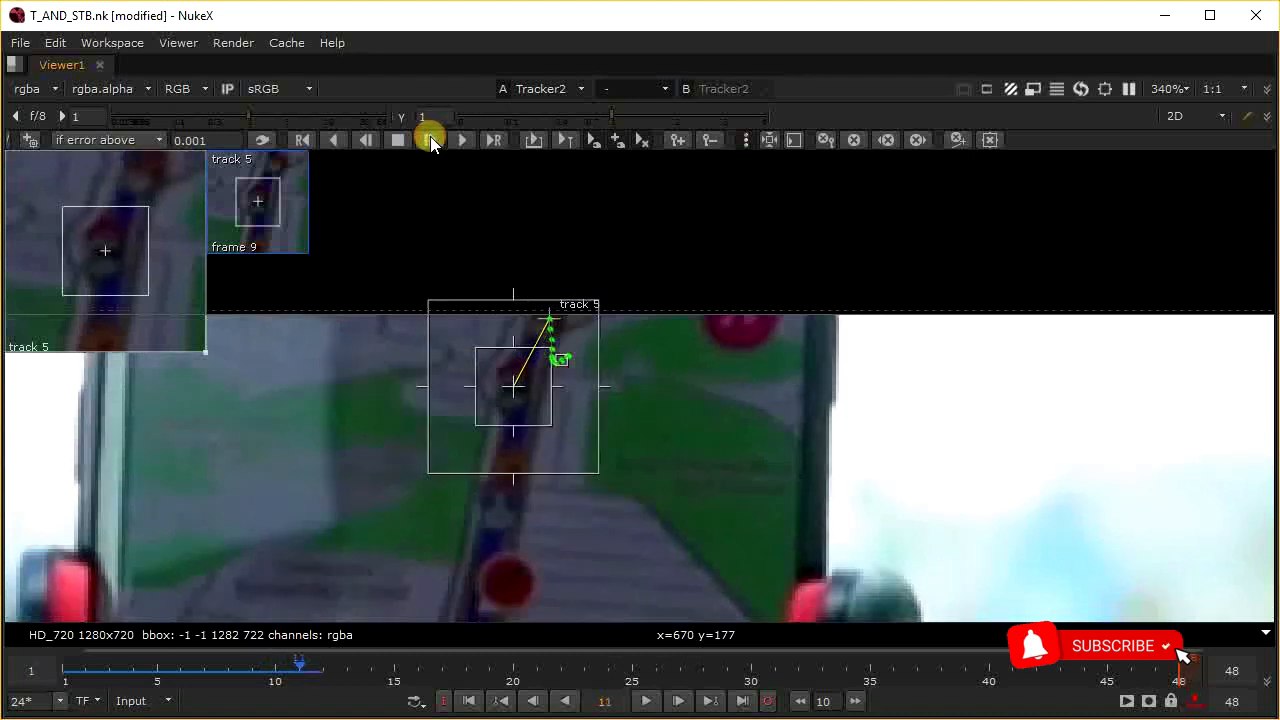
pyautogui.click(430, 138)
pyautogui.click(430, 138)
pyautogui.click(430, 138)
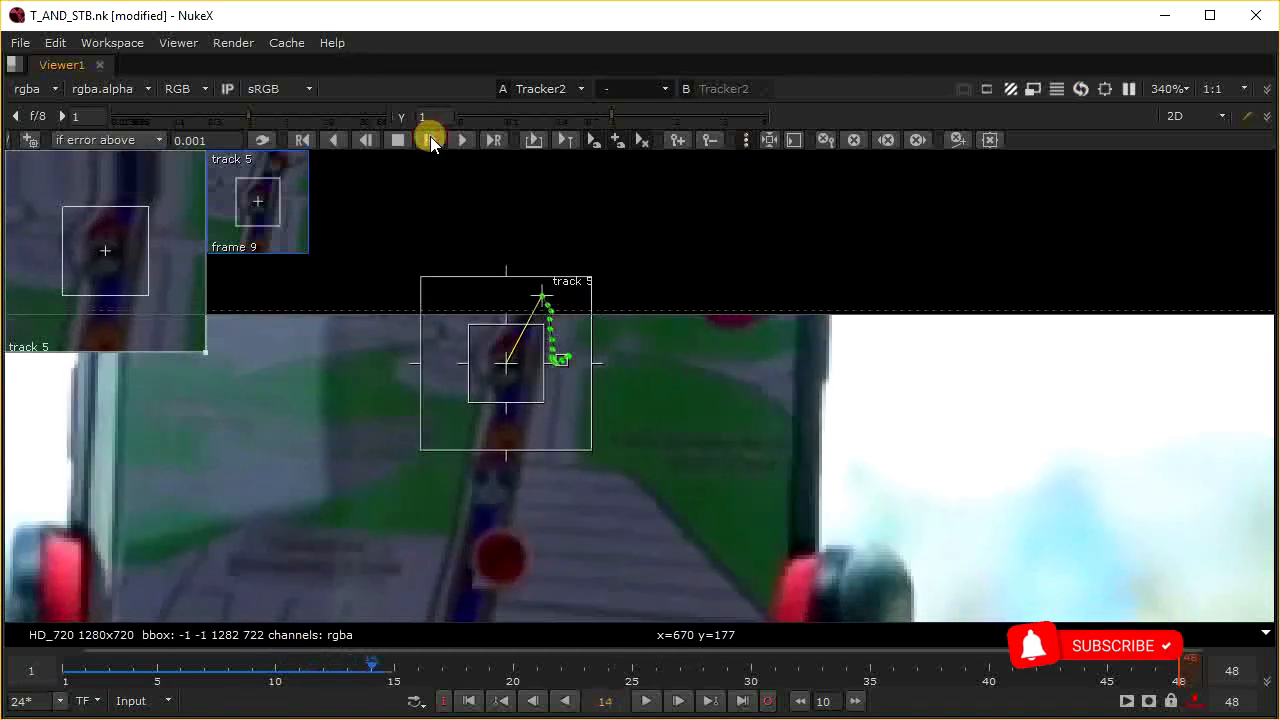
pyautogui.click(430, 138)
pyautogui.click(430, 138)
pyautogui.click(430, 138)
pyautogui.click(430, 138)
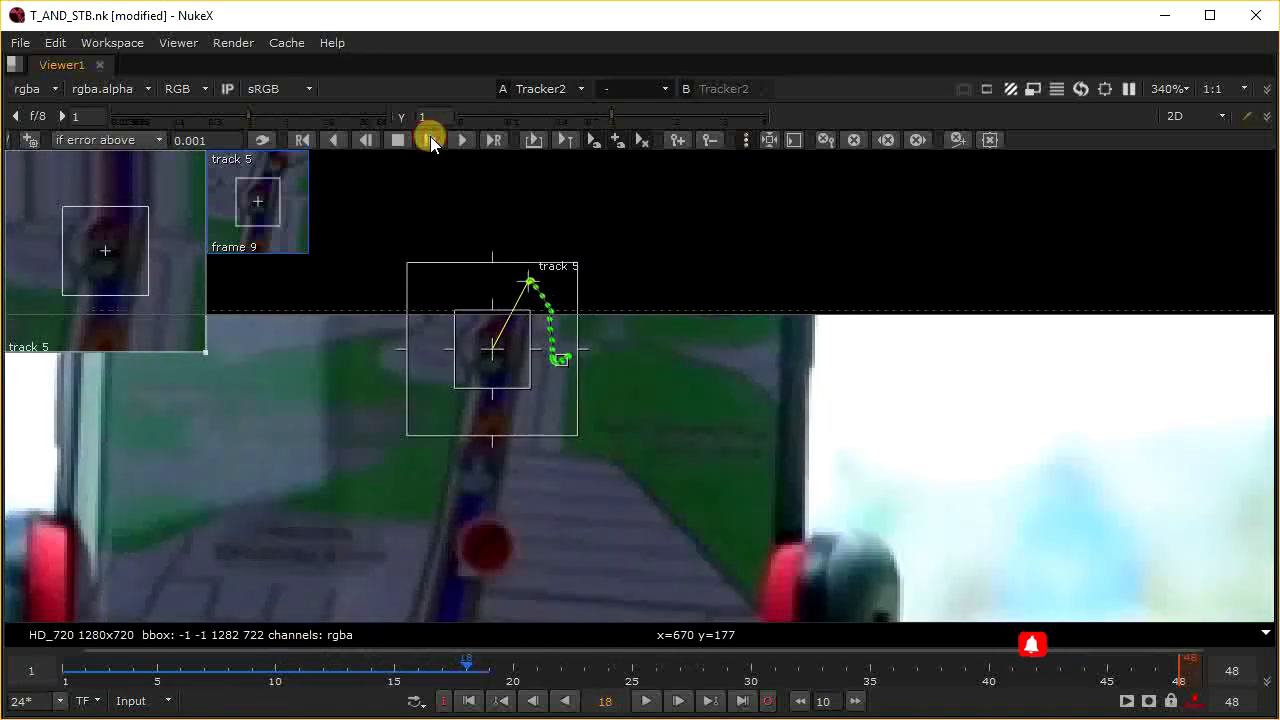
pyautogui.click(430, 138)
pyautogui.click(430, 138)
pyautogui.click(430, 138)
pyautogui.click(430, 138)
pyautogui.click(430, 138)
pyautogui.click(430, 138)
pyautogui.click(430, 138)
pyautogui.click(430, 138)
pyautogui.click(430, 138)
pyautogui.click(430, 138)
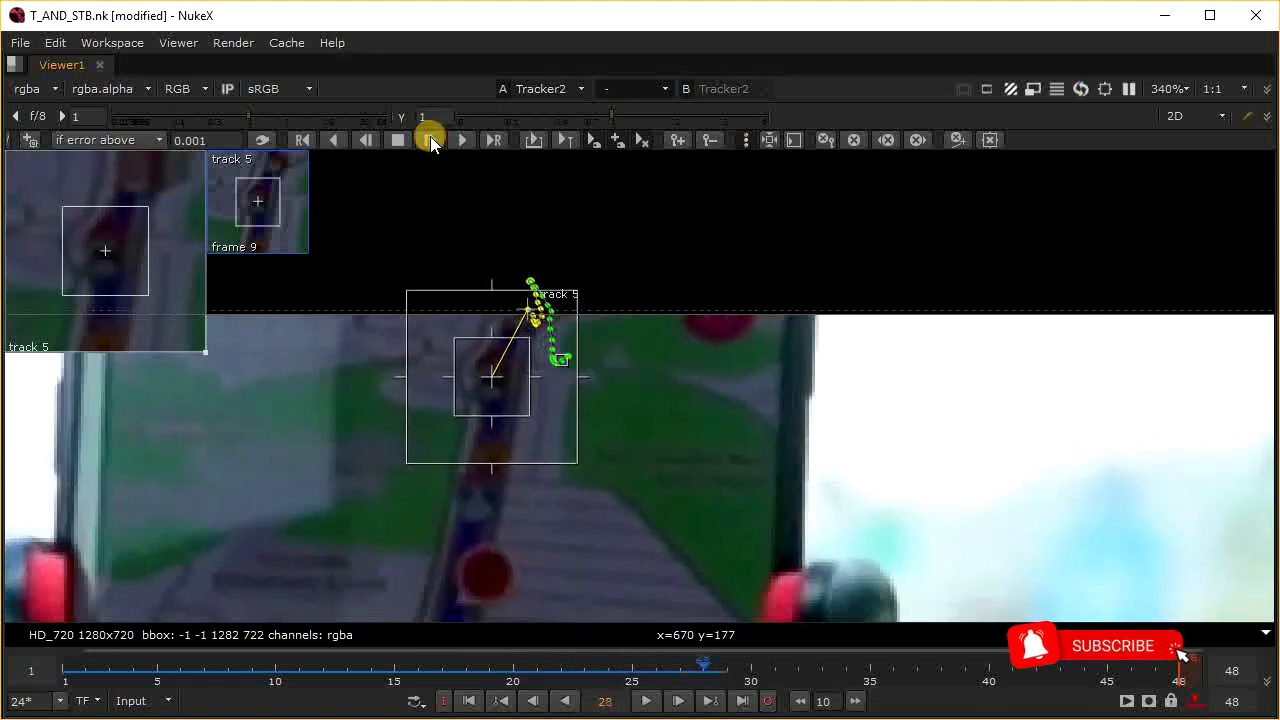
pyautogui.click(430, 138)
pyautogui.click(430, 138)
pyautogui.click(430, 138)
pyautogui.click(430, 138)
pyautogui.click(430, 138)
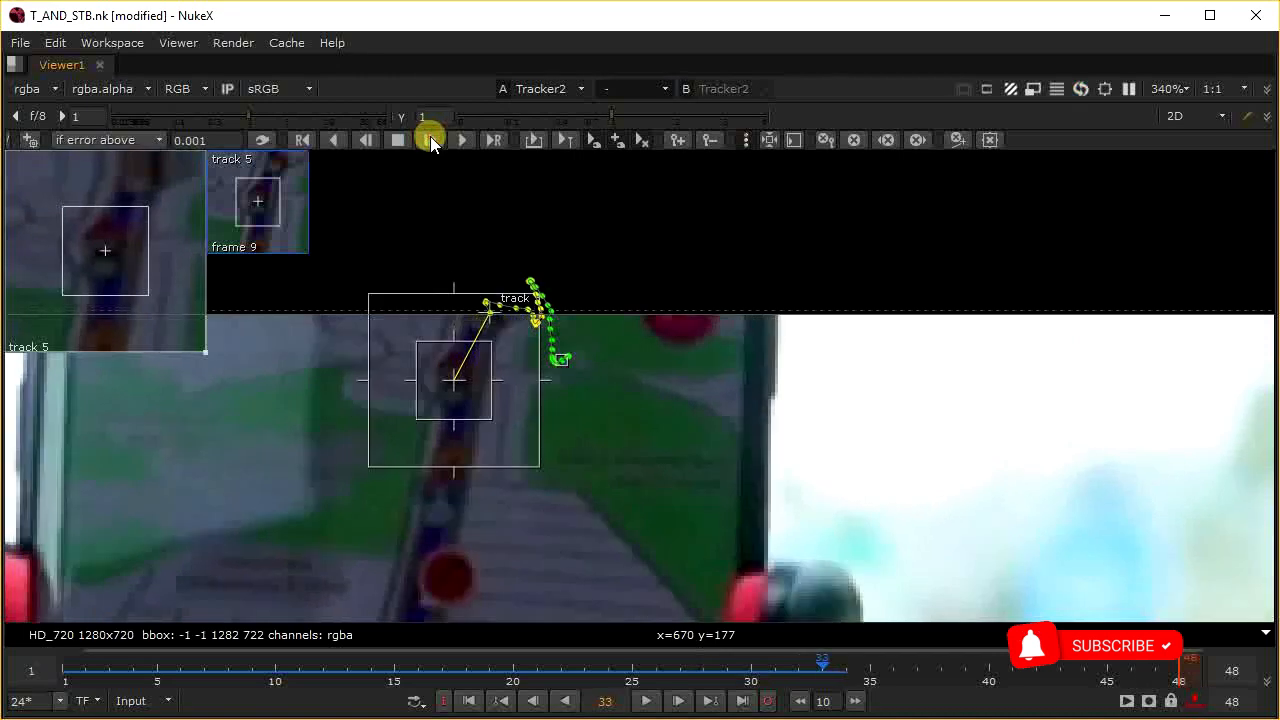
pyautogui.click(430, 138)
pyautogui.click(430, 138)
pyautogui.click(430, 138)
pyautogui.click(430, 138)
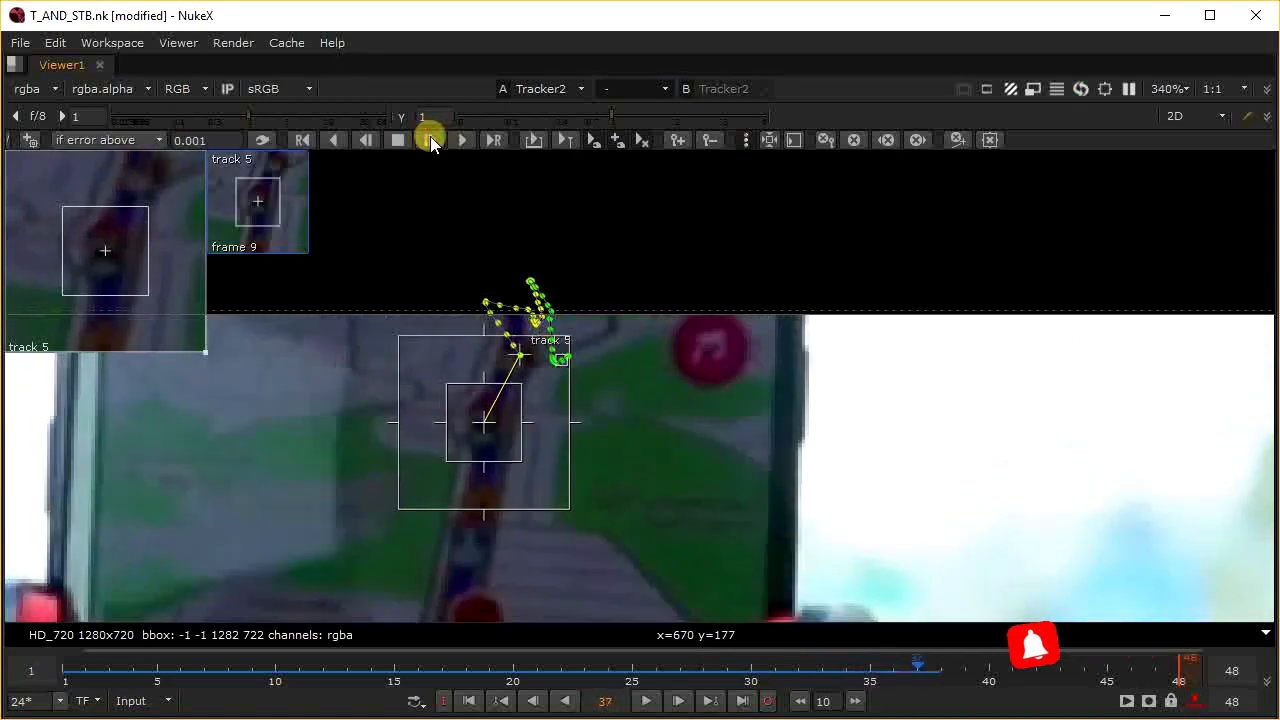
pyautogui.click(430, 138)
pyautogui.click(430, 138)
pyautogui.click(430, 138)
pyautogui.click(430, 138)
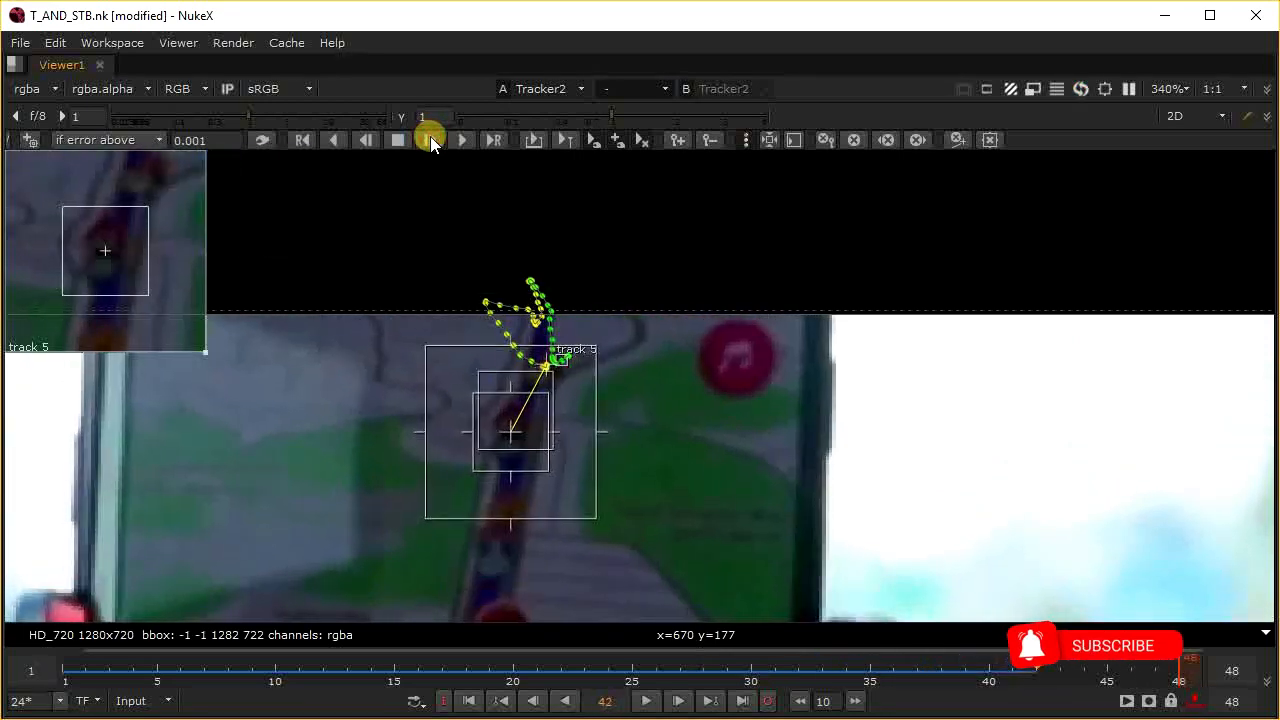
pyautogui.click(430, 138)
pyautogui.click(430, 138)
pyautogui.click(430, 138)
pyautogui.click(430, 138)
pyautogui.click(430, 138)
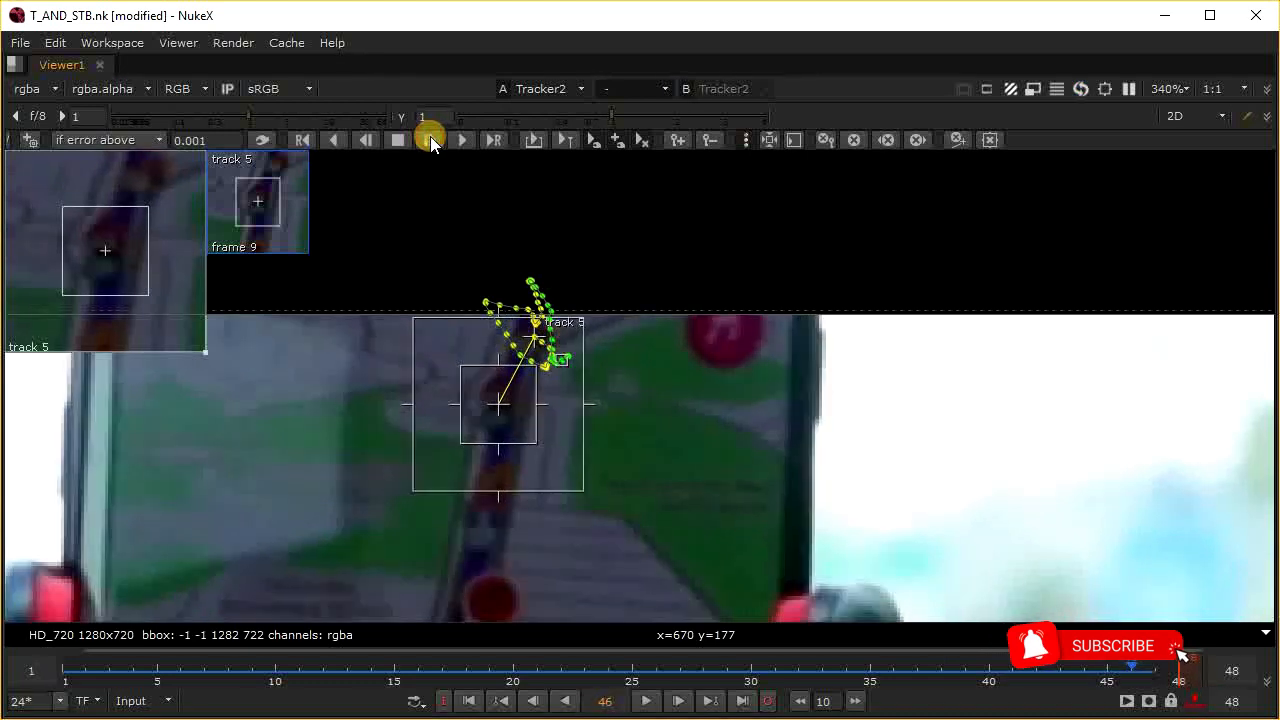
pyautogui.click(430, 138)
pyautogui.click(430, 138)
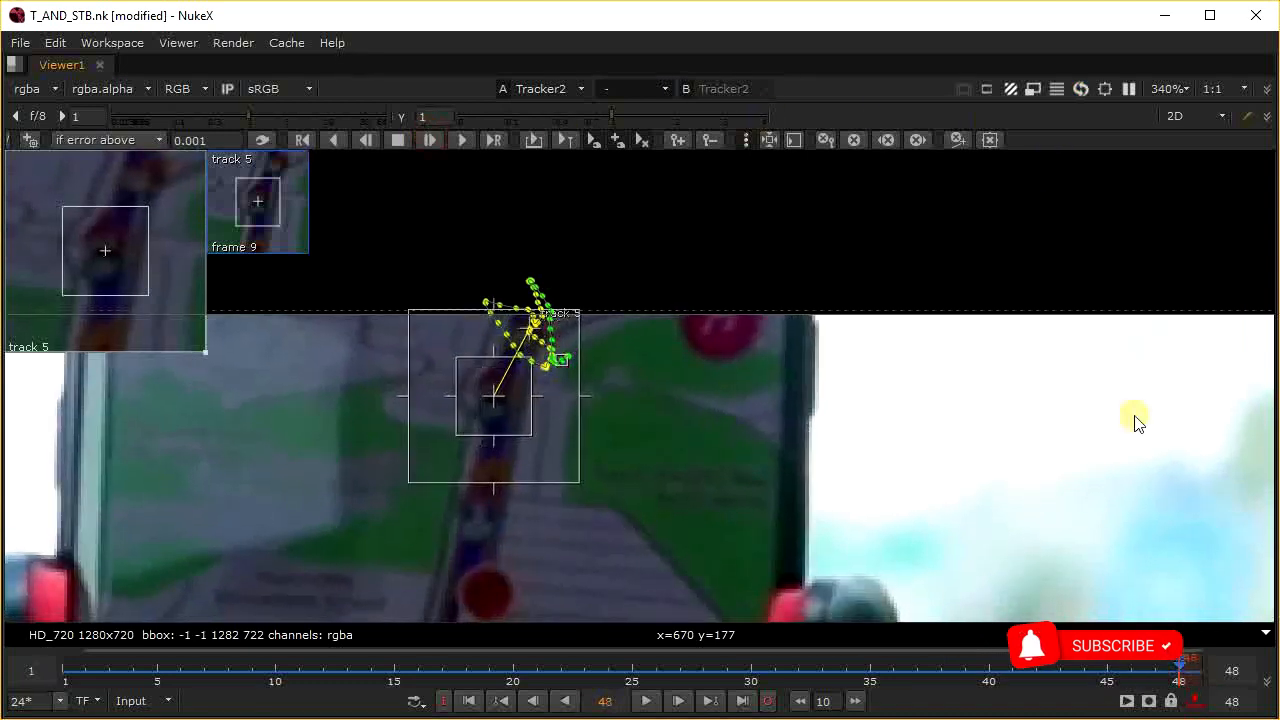
# Step: Go to frame 40, restore the full workspace with an enlarged viewer, and deselect all tracks
pyautogui.moveTo(1173, 662); pyautogui.dragTo(988, 703)
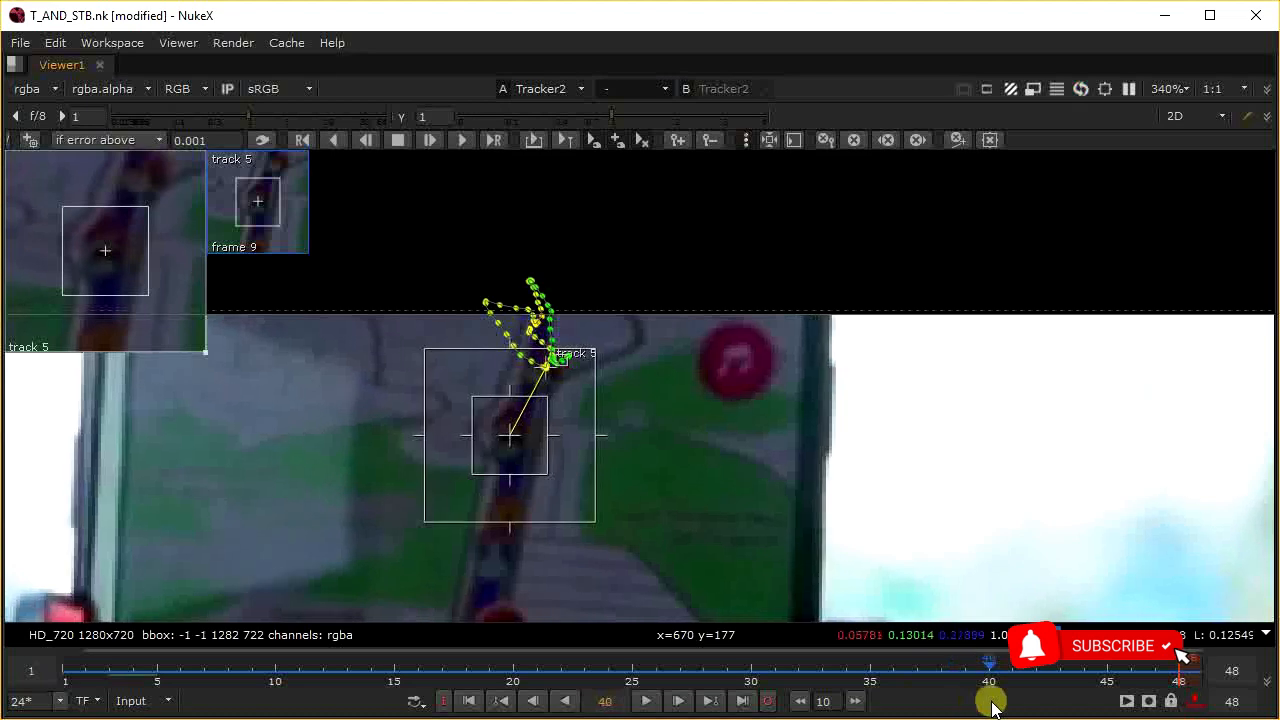
pyautogui.scroll(-5, 623, 350)
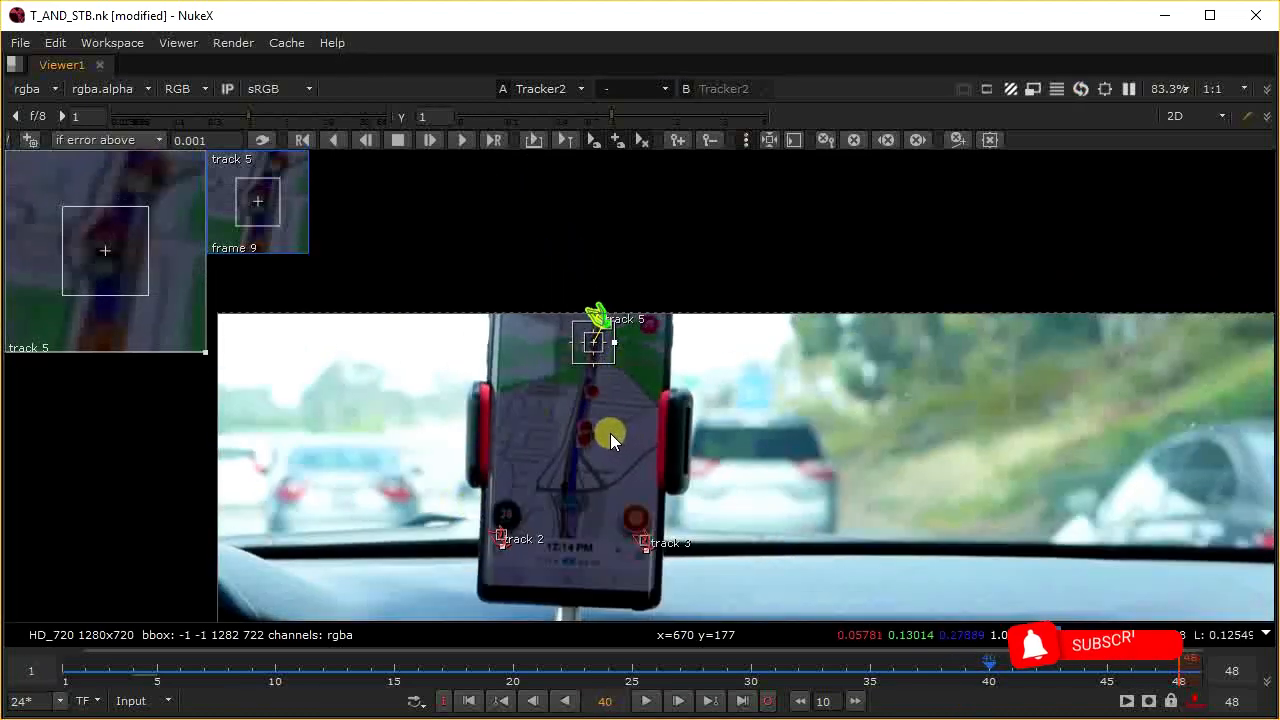
pyautogui.press('space')
pyautogui.moveTo(638, 257); pyautogui.dragTo(598, 267, button='middle')
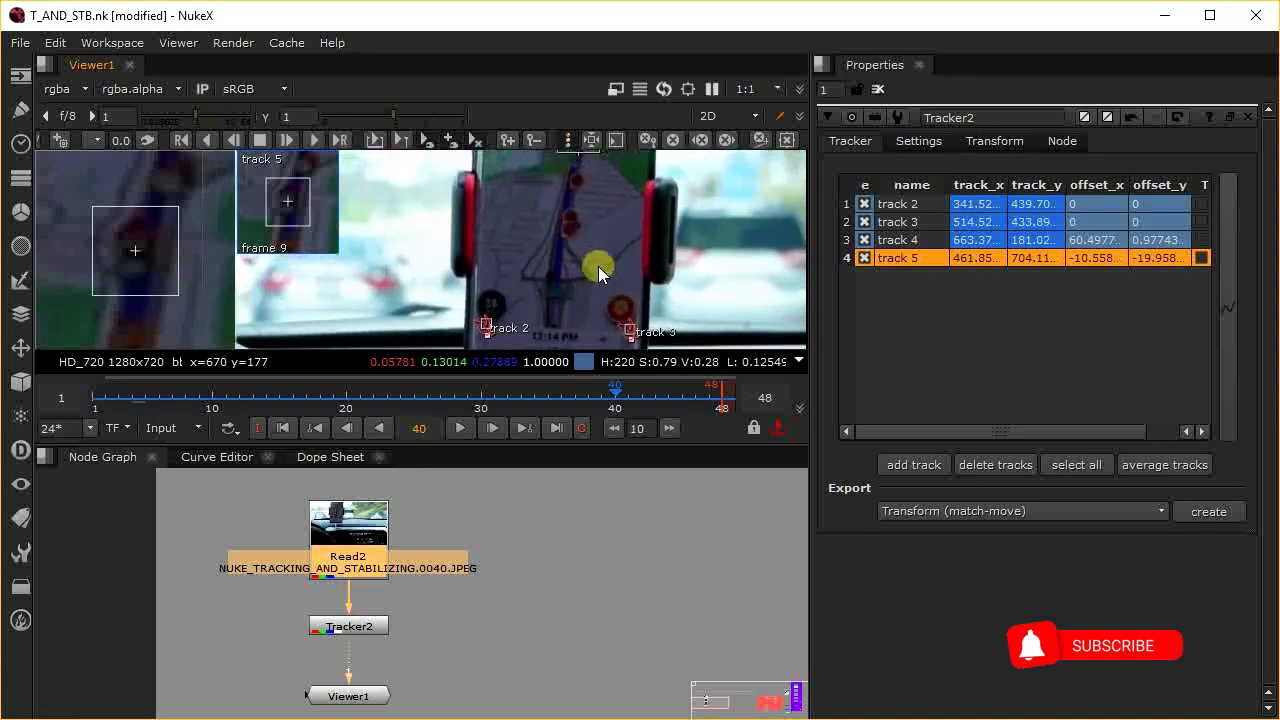
pyautogui.click(970, 328)
pyautogui.scroll(-3, 512, 280)
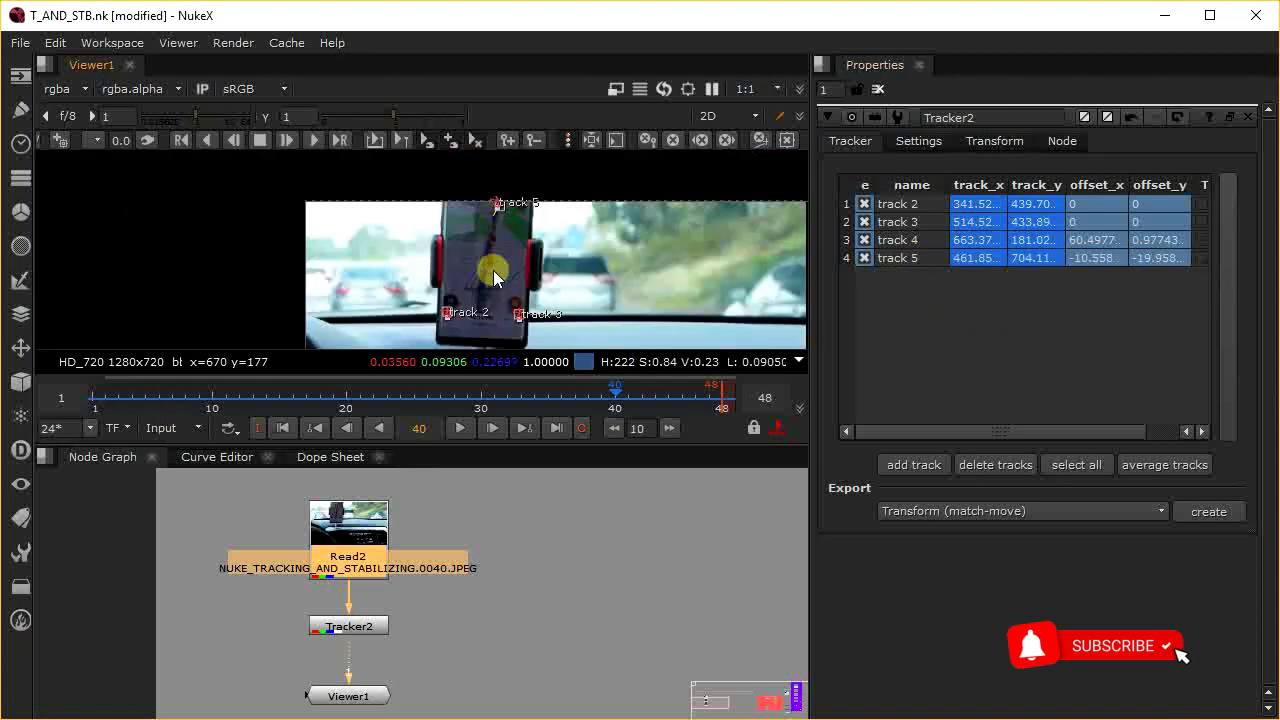
pyautogui.moveTo(517, 444); pyautogui.dragTo(522, 608)
pyautogui.scroll(4, 447, 279)
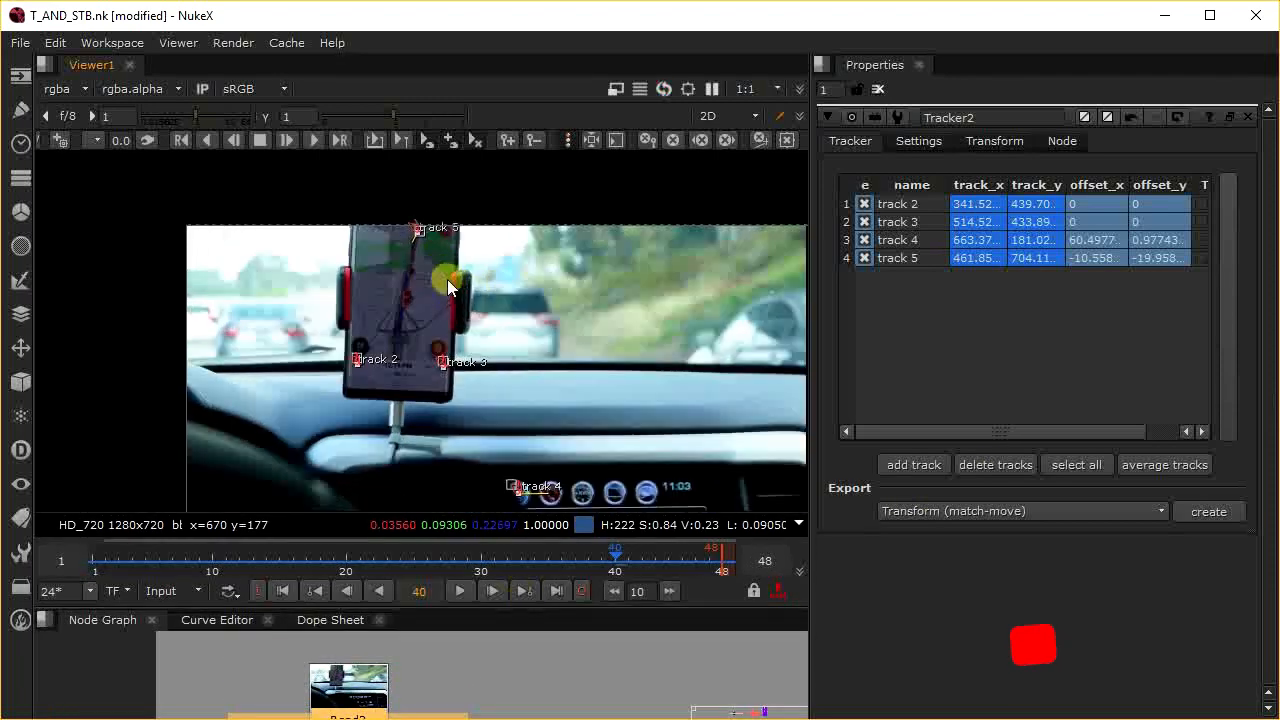
# Step: Examine where tracks 2, 3, 4 and 5 sit on the phone and dashboard at frame 40
pyautogui.scroll(1, 425, 302)
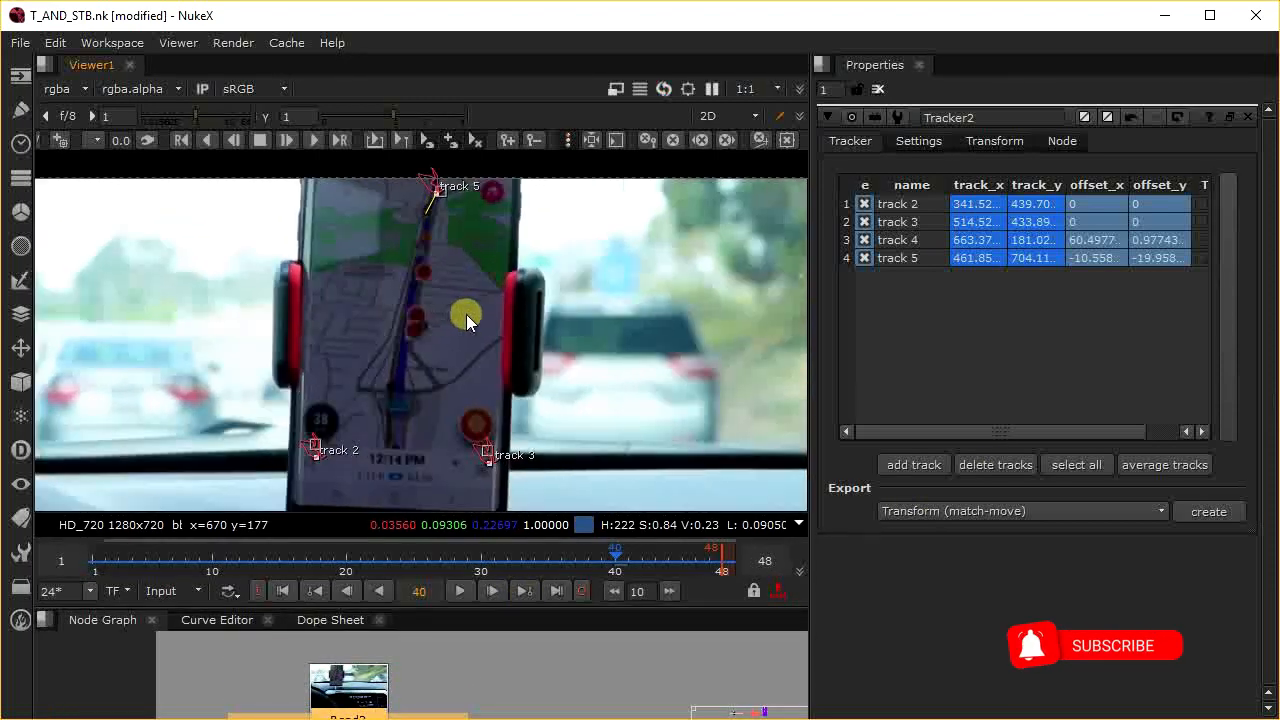
pyautogui.scroll(-1, 428, 336)
pyautogui.scroll(-3, 563, 370)
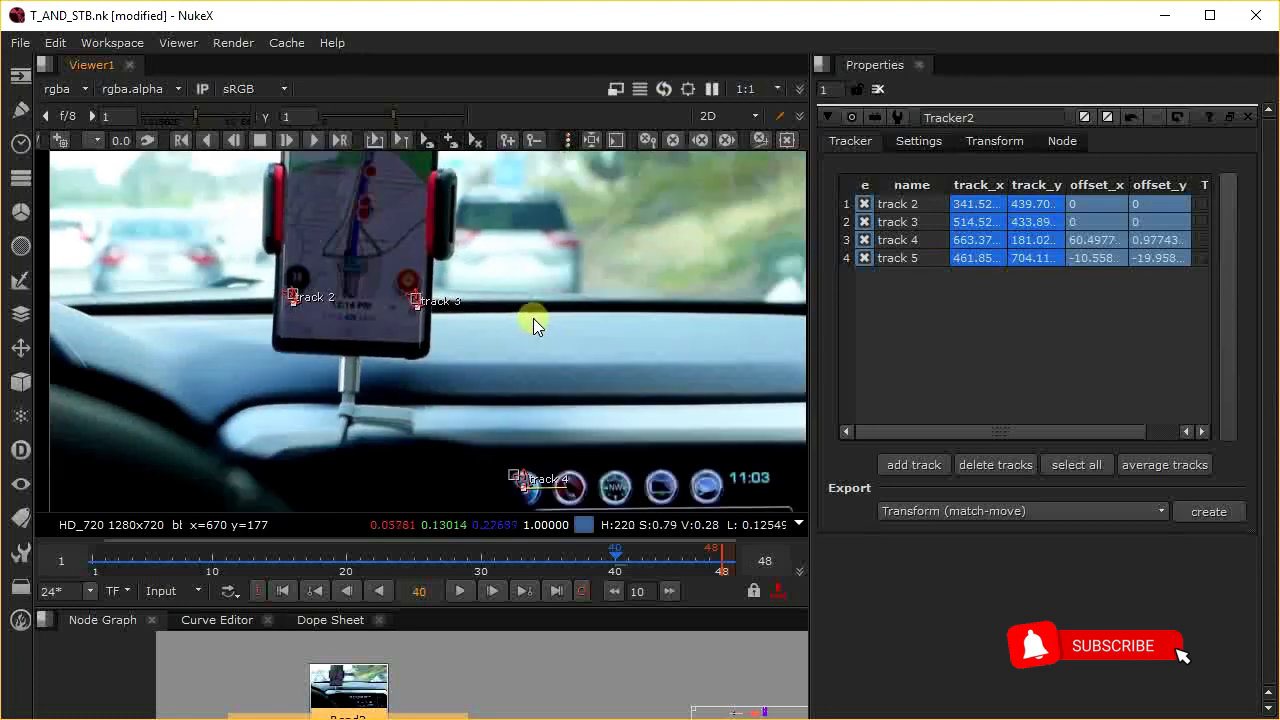
pyautogui.scroll(4, 542, 423)
pyautogui.moveTo(495, 239); pyautogui.dragTo(588, 423, button='middle')
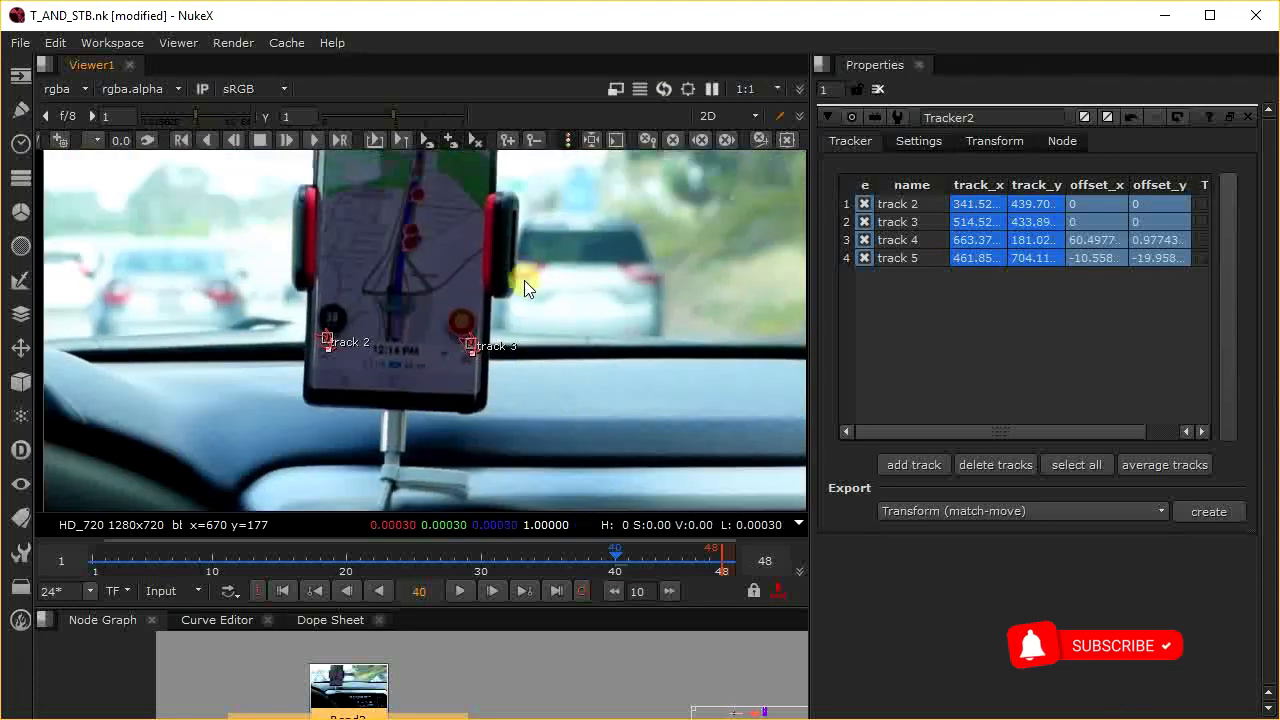
pyautogui.moveTo(525, 284); pyautogui.dragTo(608, 422, button='middle')
pyautogui.scroll(-1, 605, 420)
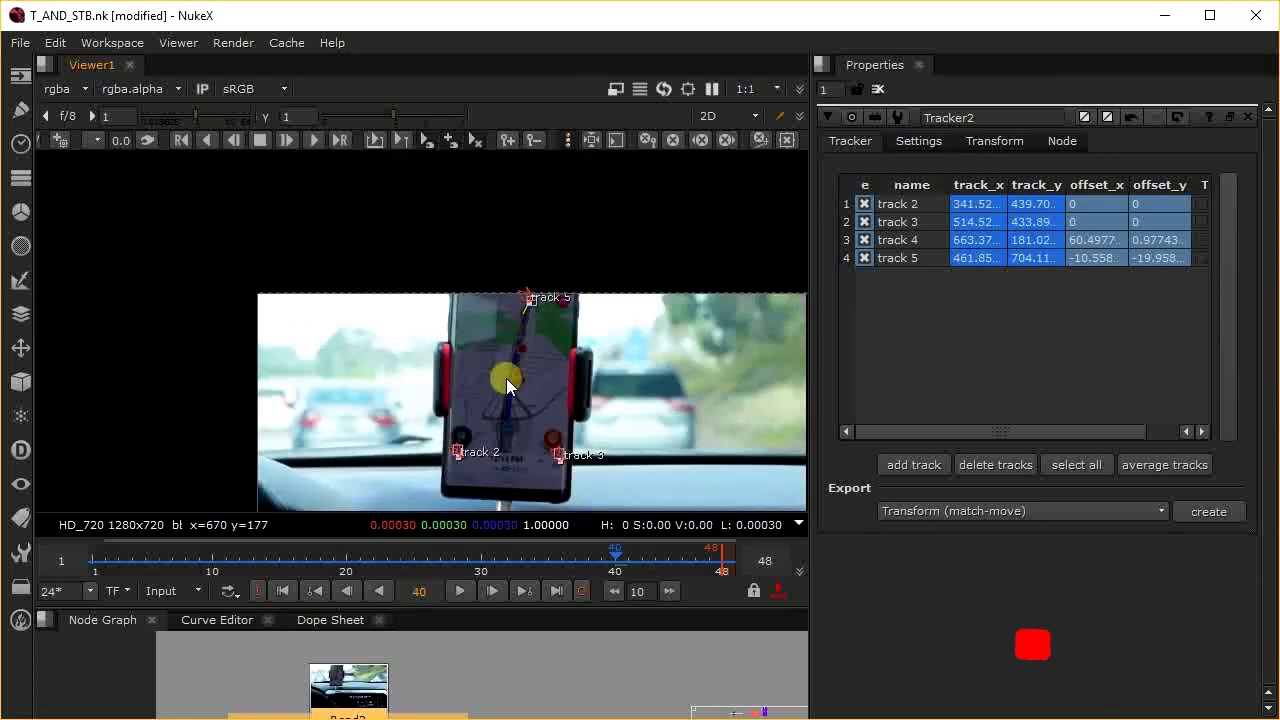
pyautogui.scroll(2, 506, 378)
pyautogui.scroll(-2, 535, 360)
pyautogui.moveTo(549, 356); pyautogui.dragTo(533, 315, button='middle')
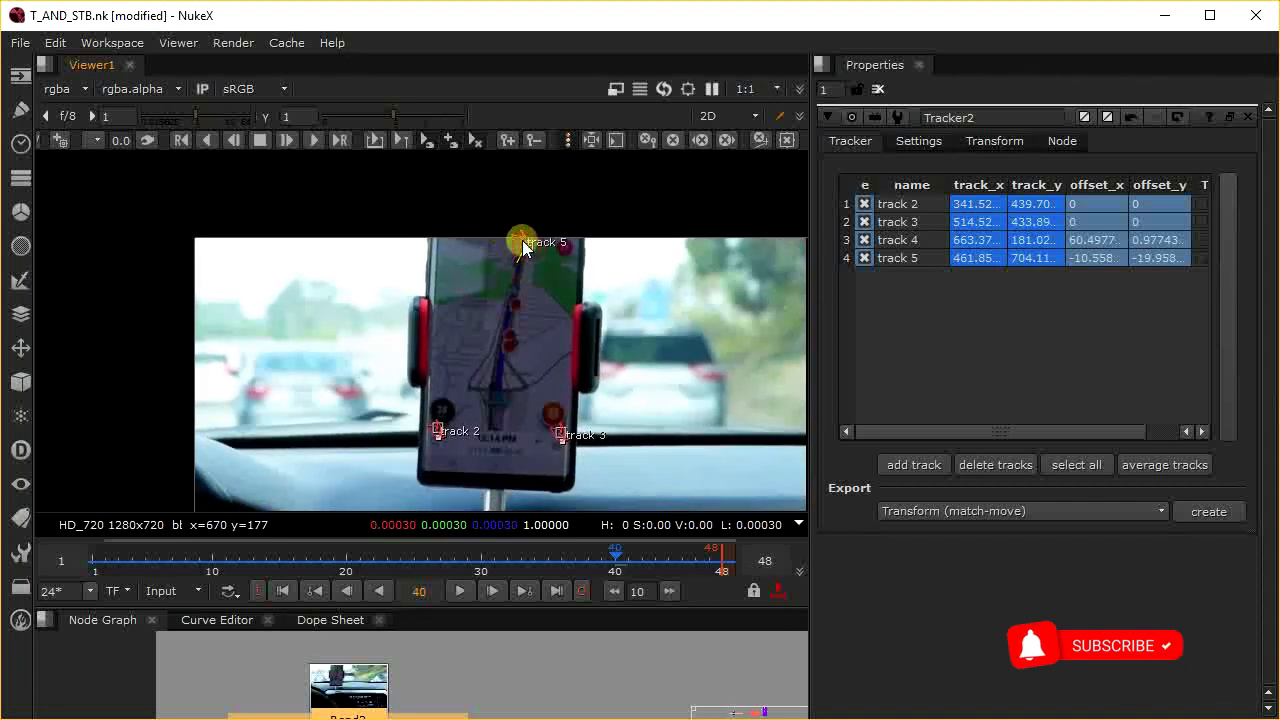
pyautogui.scroll(2, 524, 252)
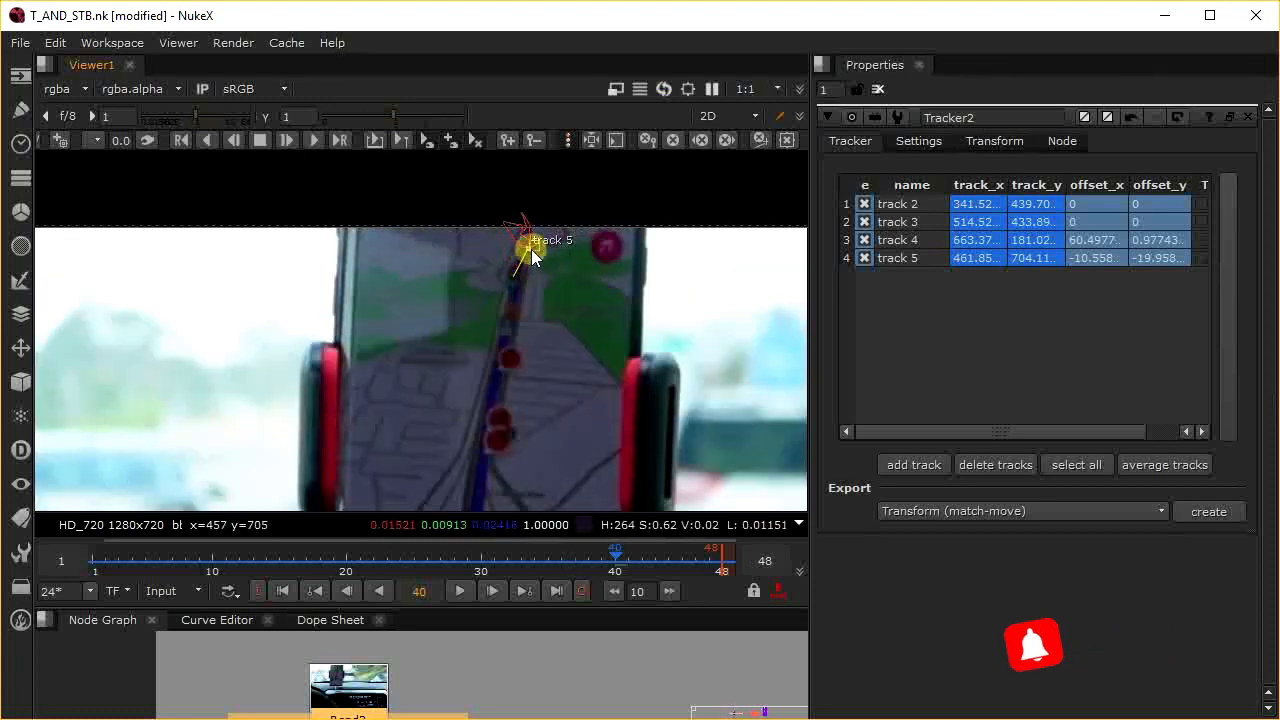
# Step: Create an average track from tracks 2, 3 and 5, leaving track 4 out, and clear the selection
pyautogui.click(527, 246)
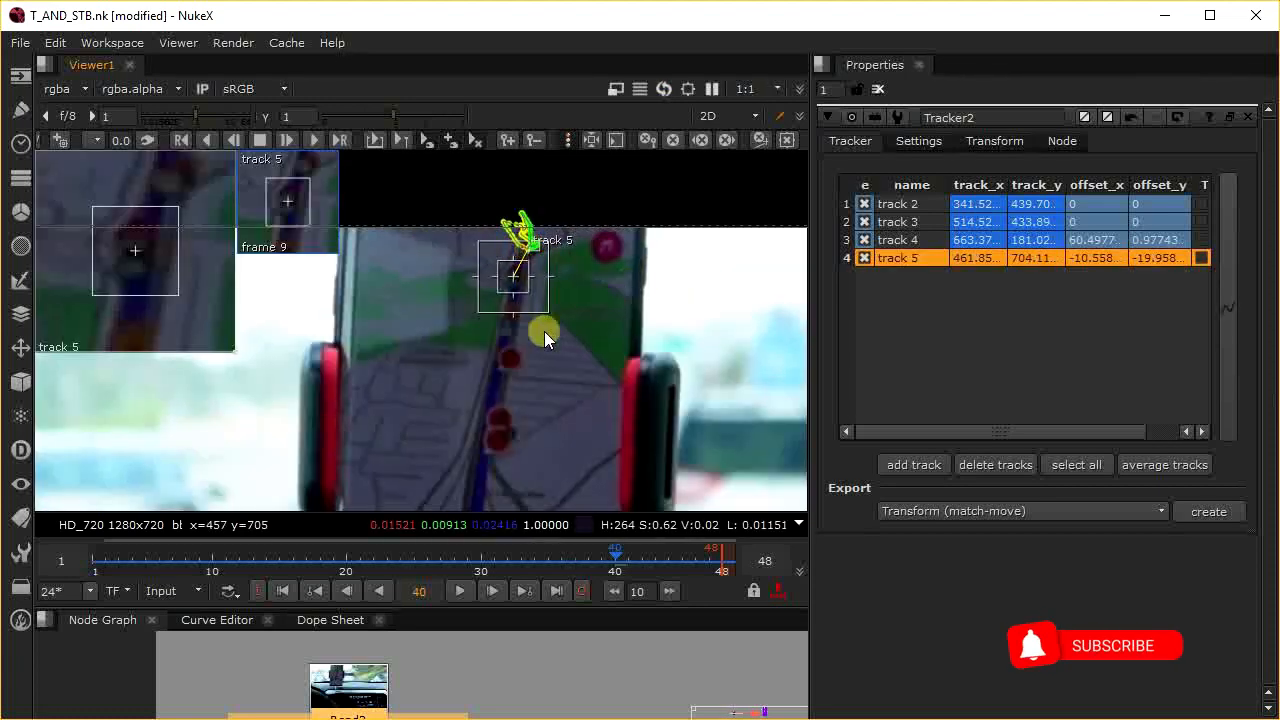
pyautogui.scroll(-2, 544, 331)
pyautogui.keyDown('shift'); pyautogui.click(902, 243); pyautogui.keyUp('shift')
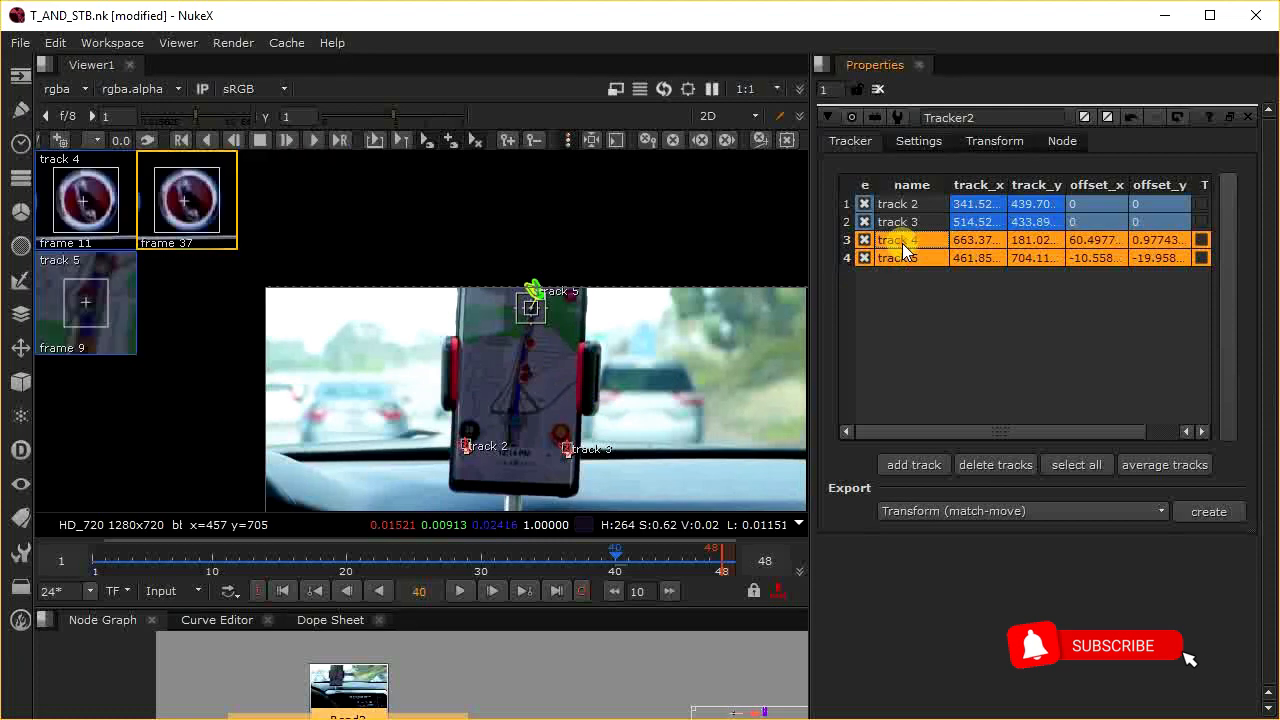
pyautogui.keyDown('ctrl'); pyautogui.click(902, 243); pyautogui.keyUp('ctrl')
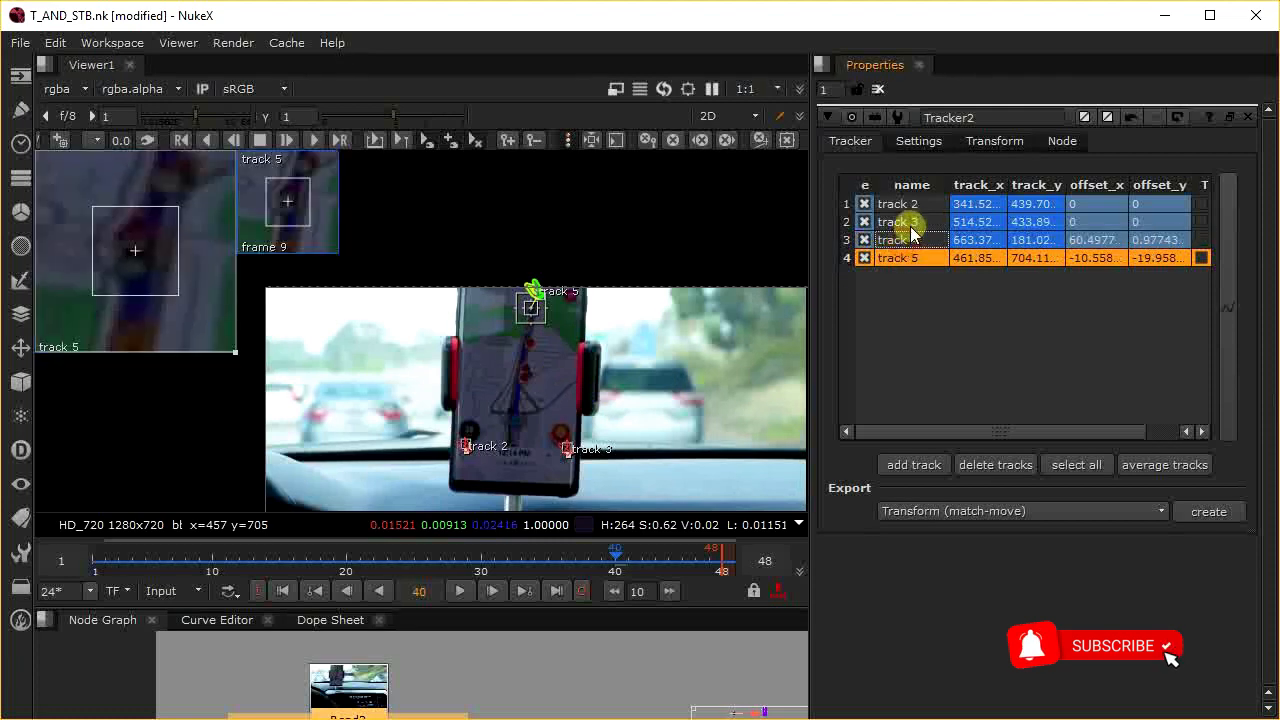
pyautogui.keyDown('ctrl'); pyautogui.click(910, 223); pyautogui.keyUp('ctrl')
pyautogui.keyDown('ctrl'); pyautogui.click(910, 205); pyautogui.keyUp('ctrl')
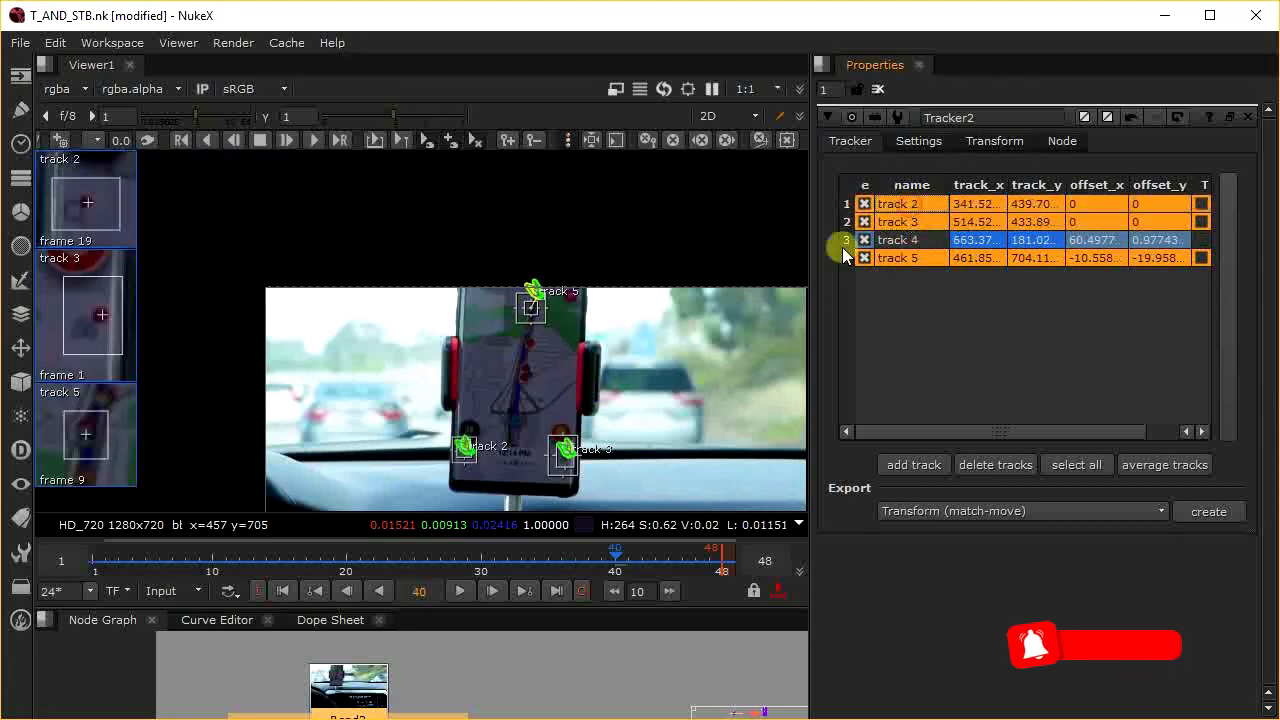
pyautogui.scroll(5, 593, 339)
pyautogui.moveTo(534, 371); pyautogui.dragTo(537, 229, button='middle')
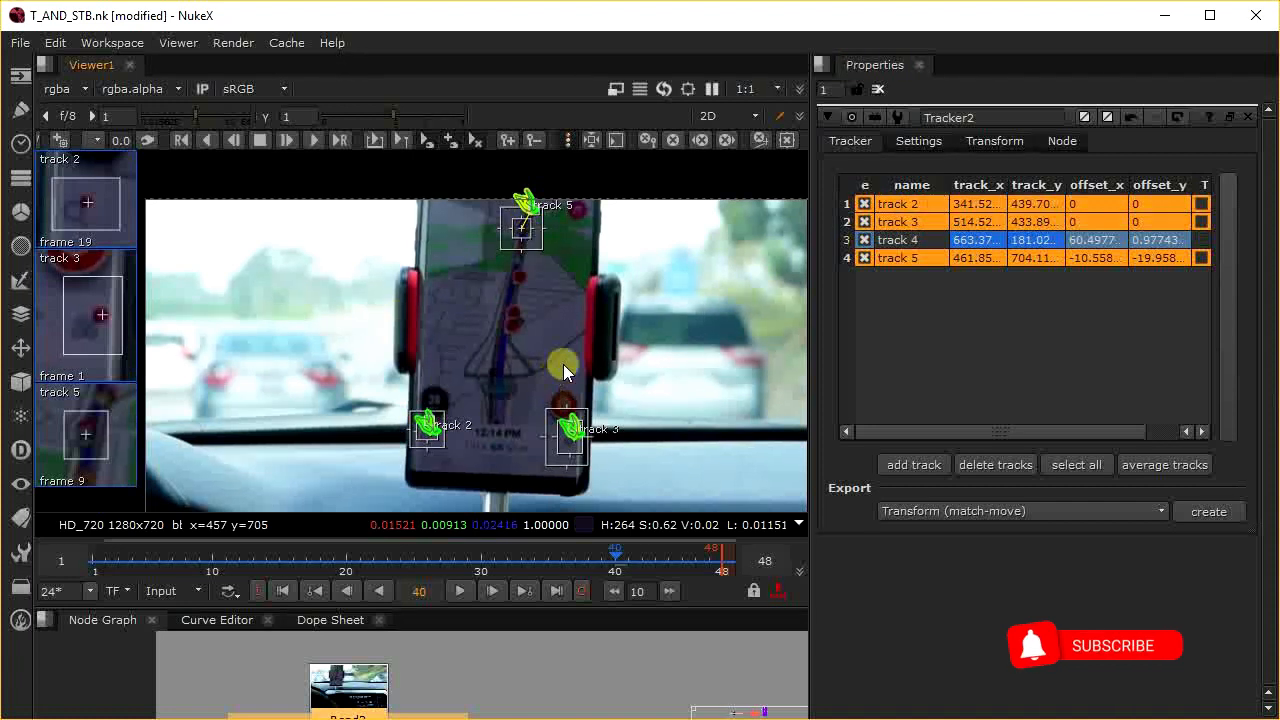
pyautogui.click(1156, 467)
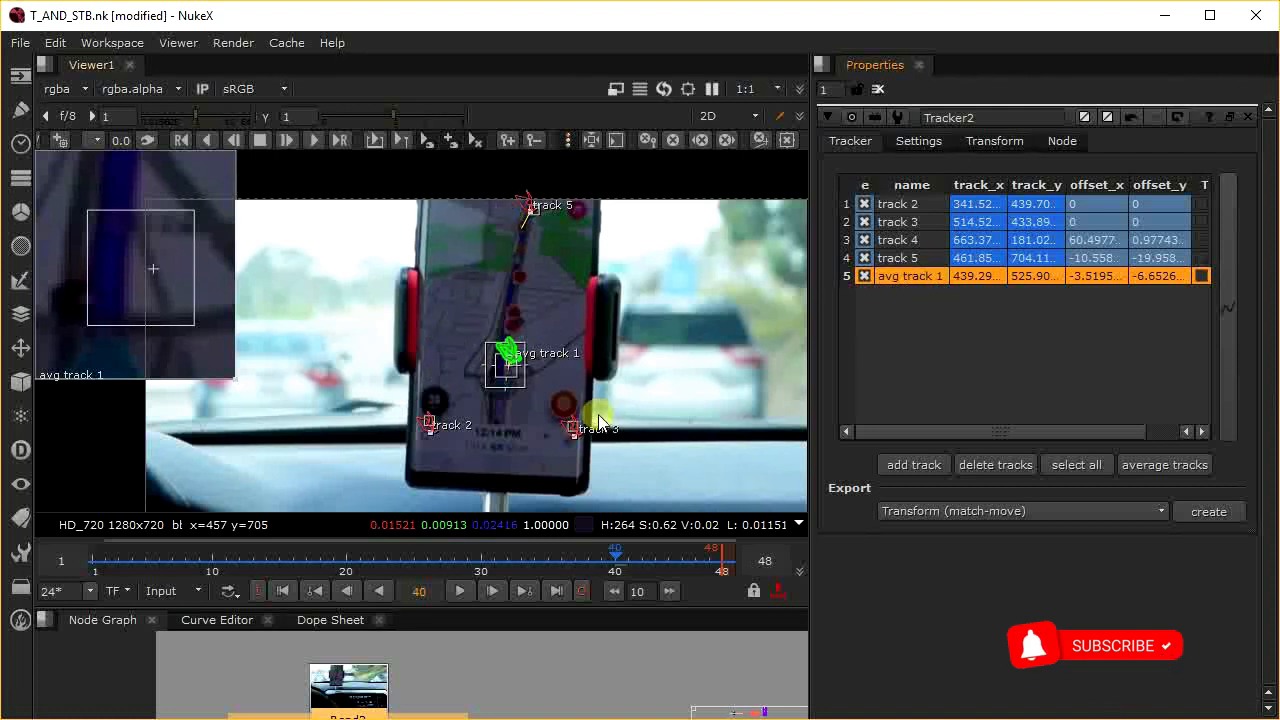
pyautogui.click(609, 365)
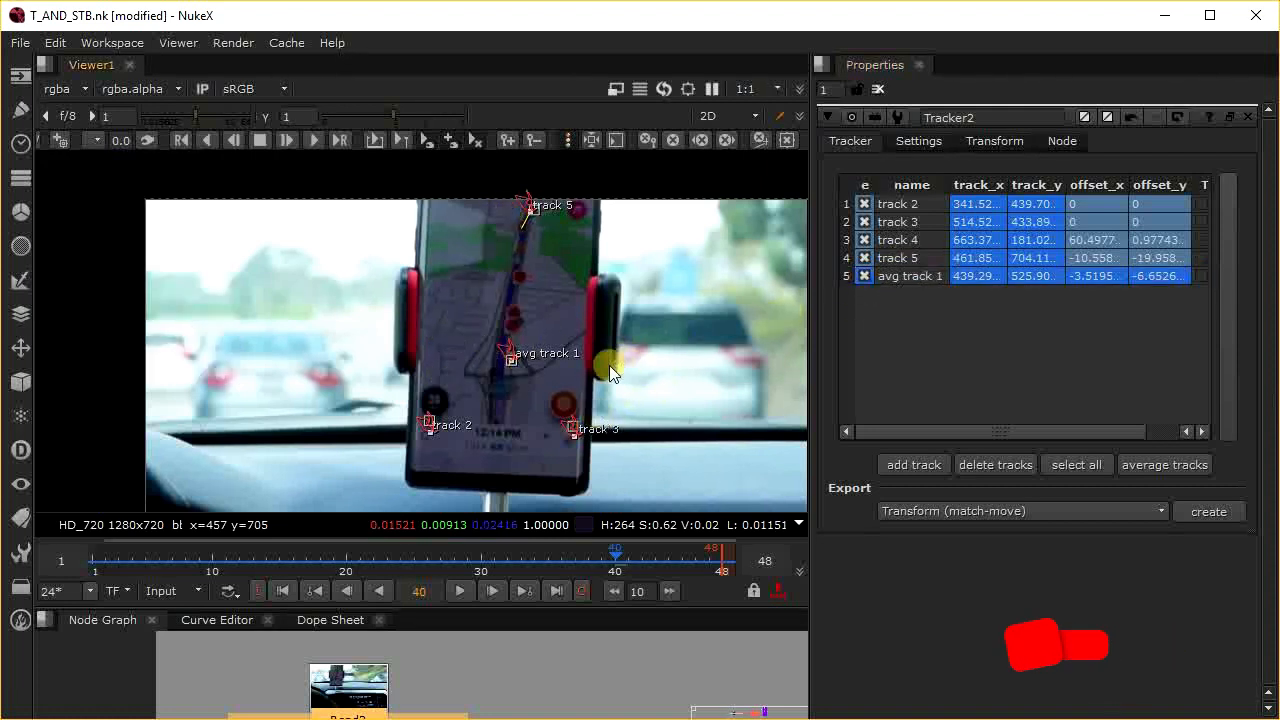
# Step: Select the averaged track together with tracks 5, 3 and 2, leaving track 4 unselected
pyautogui.click(905, 276)
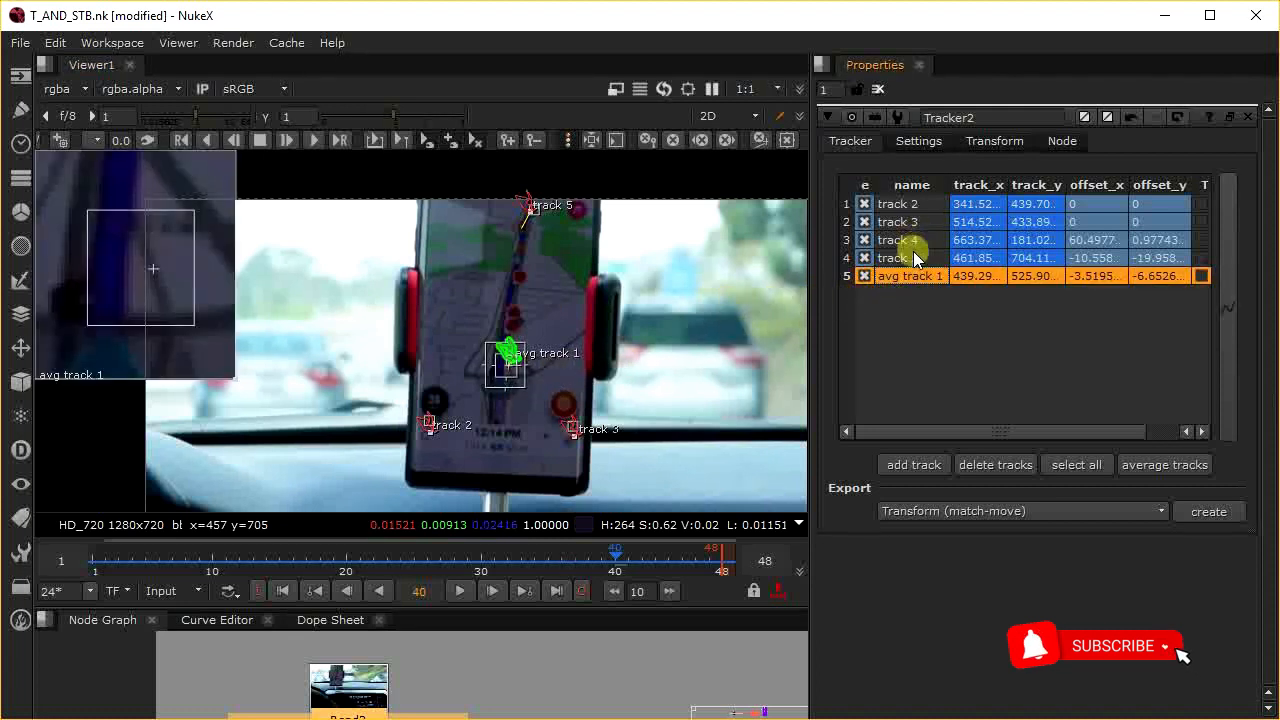
pyautogui.keyDown('ctrl'); pyautogui.click(905, 258); pyautogui.keyUp('ctrl')
pyautogui.keyDown('ctrl'); pyautogui.click(905, 222); pyautogui.keyUp('ctrl')
pyautogui.keyDown('ctrl'); pyautogui.click(910, 204); pyautogui.keyUp('ctrl')
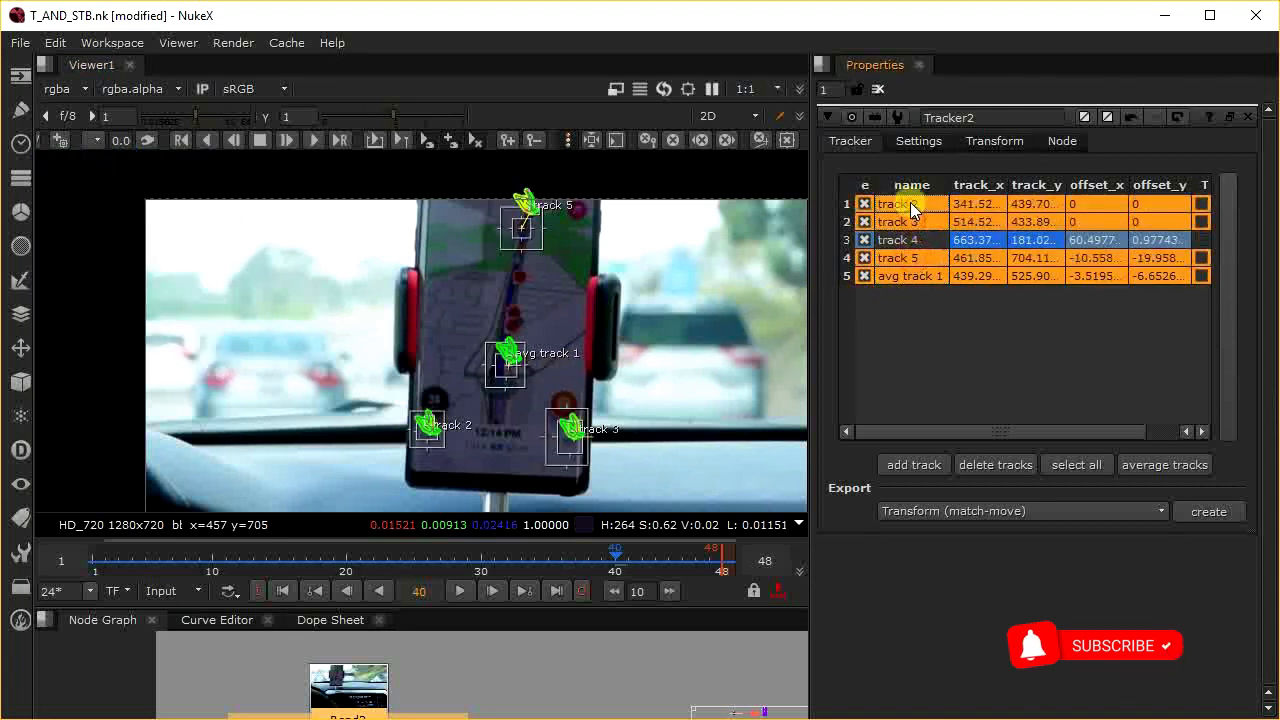
pyautogui.moveTo(554, 661); pyautogui.dragTo(473, 676, button='middle')
pyautogui.scroll(-3, 473, 656)
pyautogui.scroll(2, 445, 671)
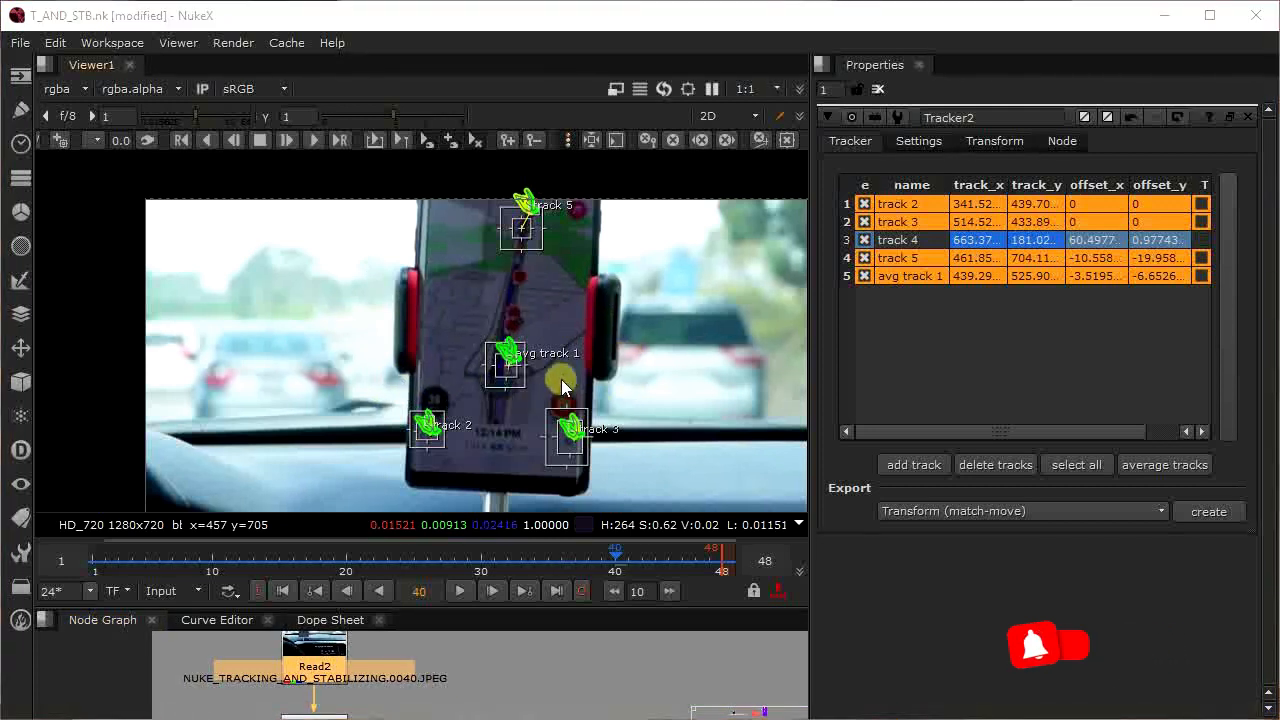
# Step: Play the footage from the first frame to check how the averaged track follows the phone
pyautogui.click(284, 590)
pyautogui.click(458, 591)
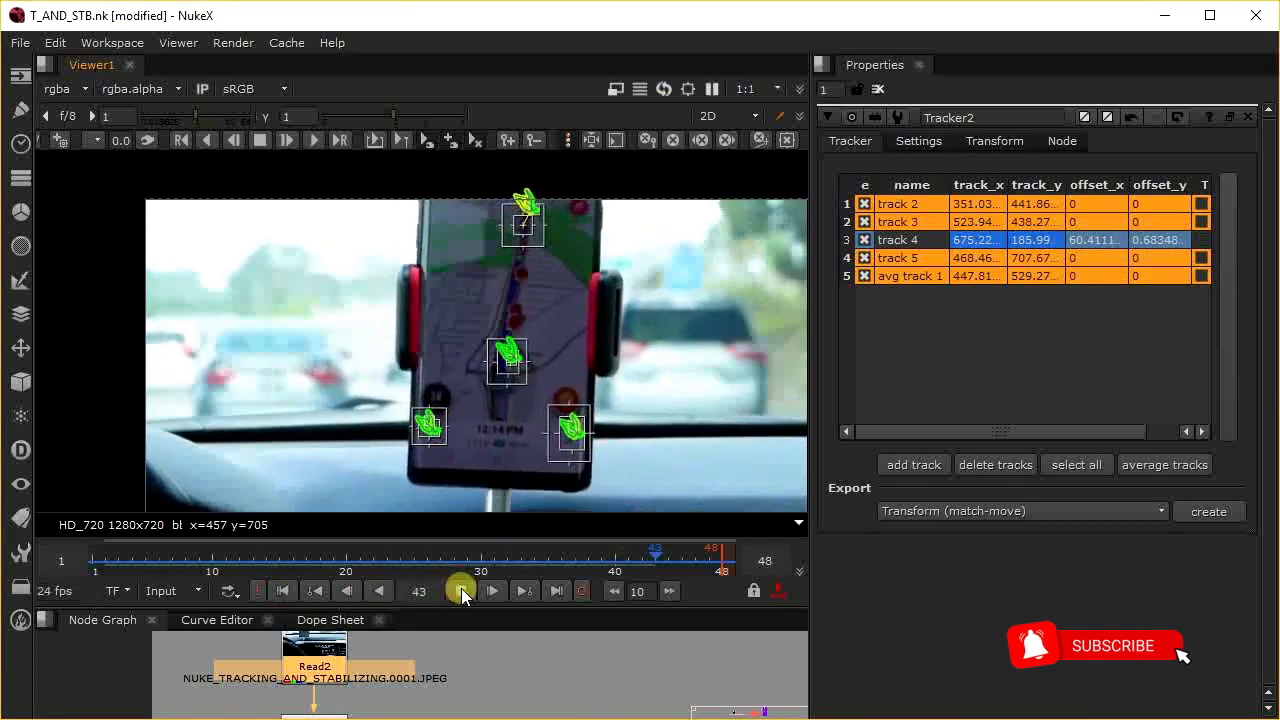
pyautogui.click(463, 590)
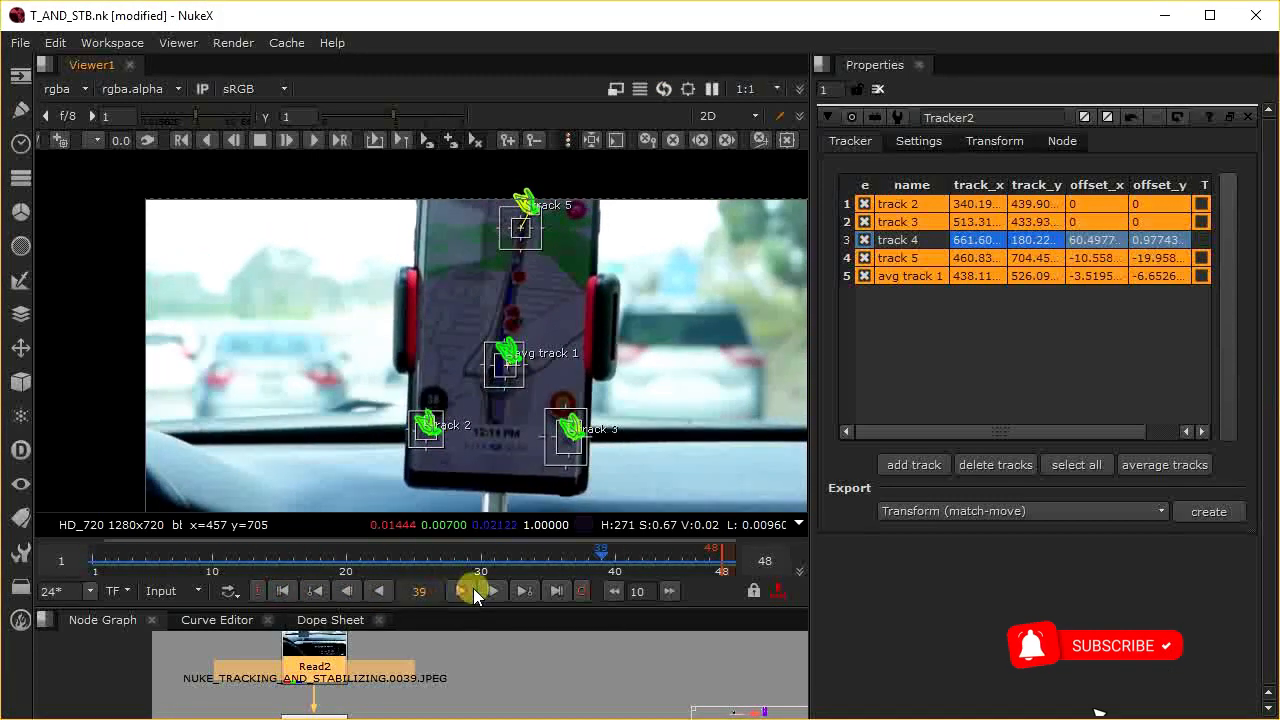
# Step: Clear the track selection and examine the lower part of the phone's screen for another feature to track
pyautogui.moveTo(659, 391); pyautogui.dragTo(513, 347, button='middle')
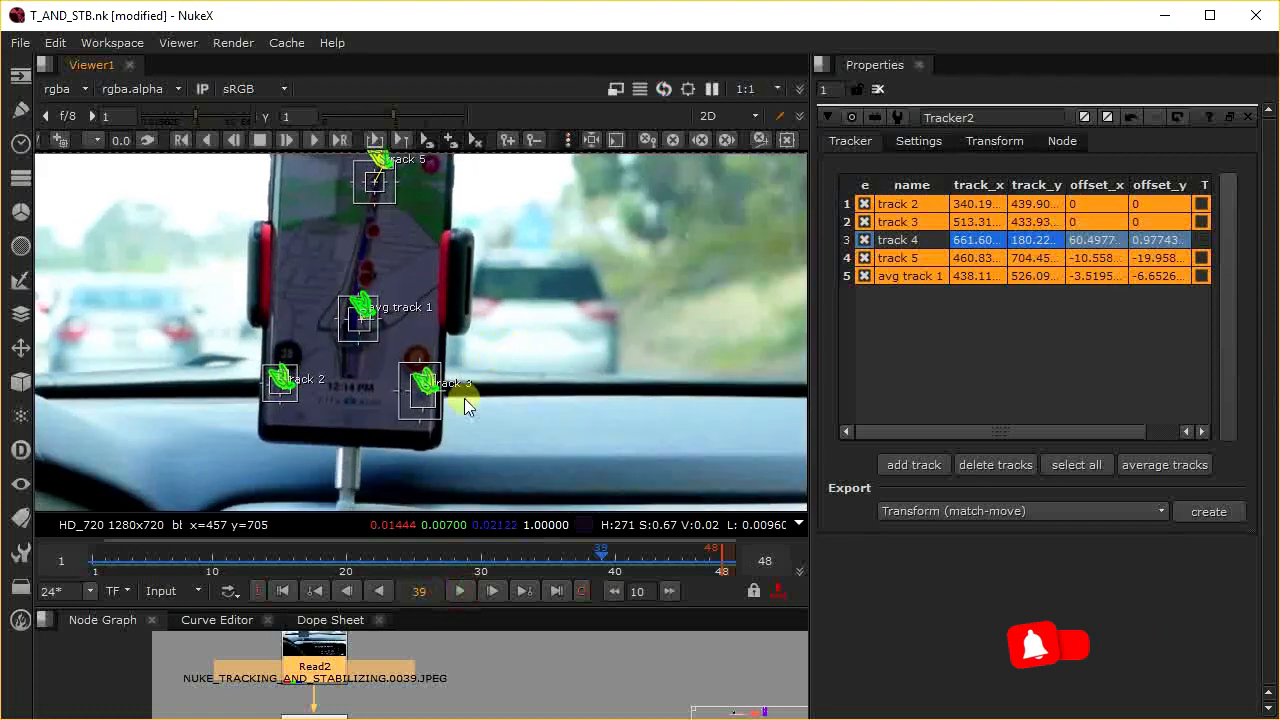
pyautogui.scroll(5, 349, 422)
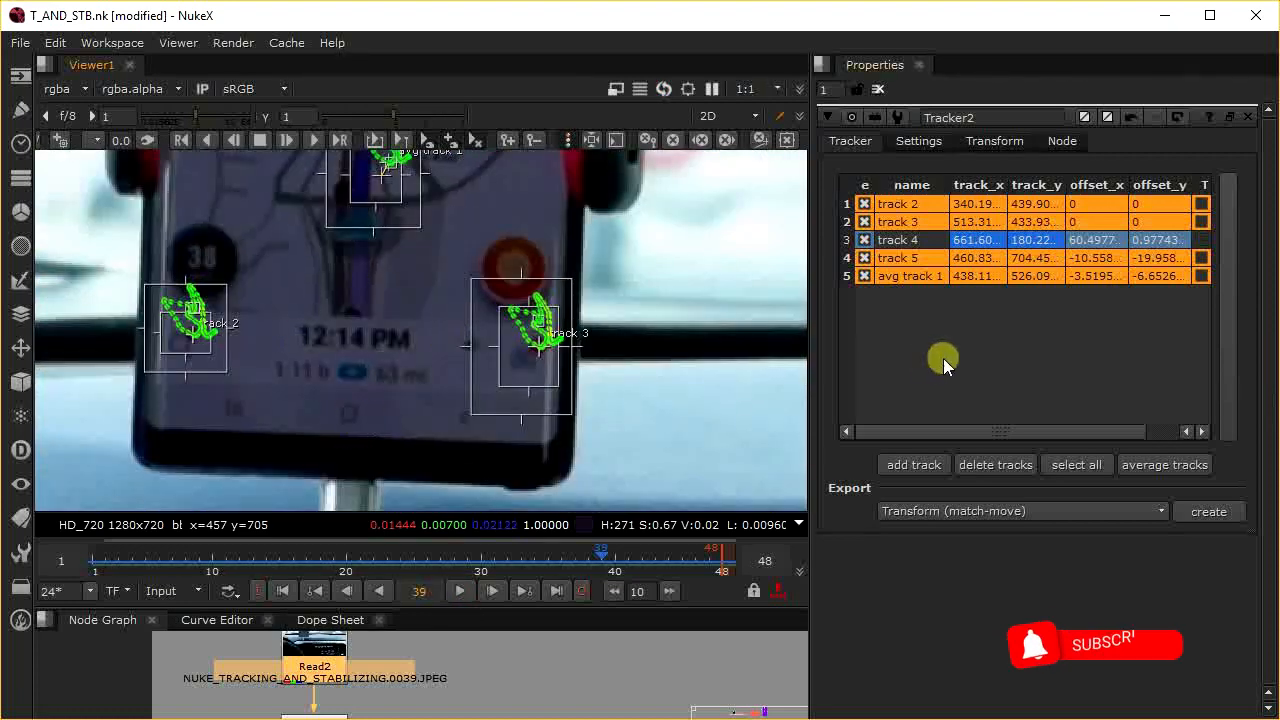
pyautogui.hotkey('ctrl', 'a')
pyautogui.scroll(4, 409, 400)
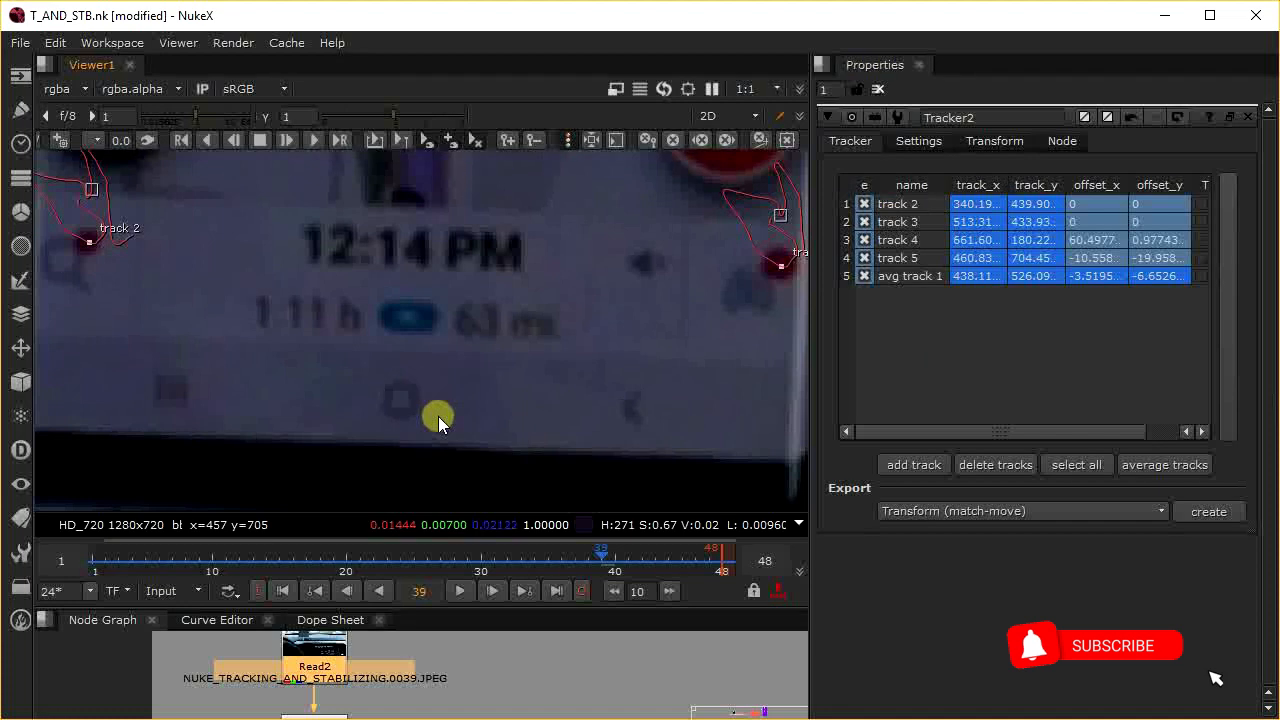
pyautogui.scroll(-4, 449, 375)
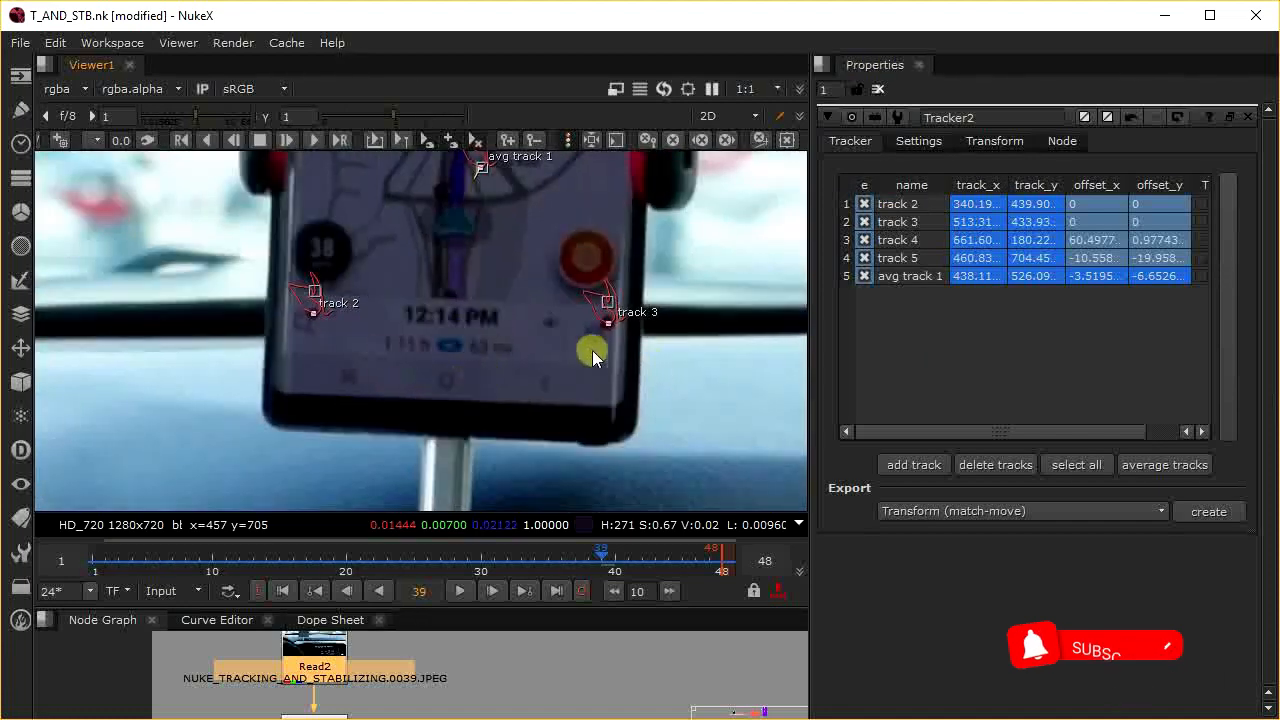
pyautogui.moveTo(600, 351); pyautogui.dragTo(594, 413, button='middle')
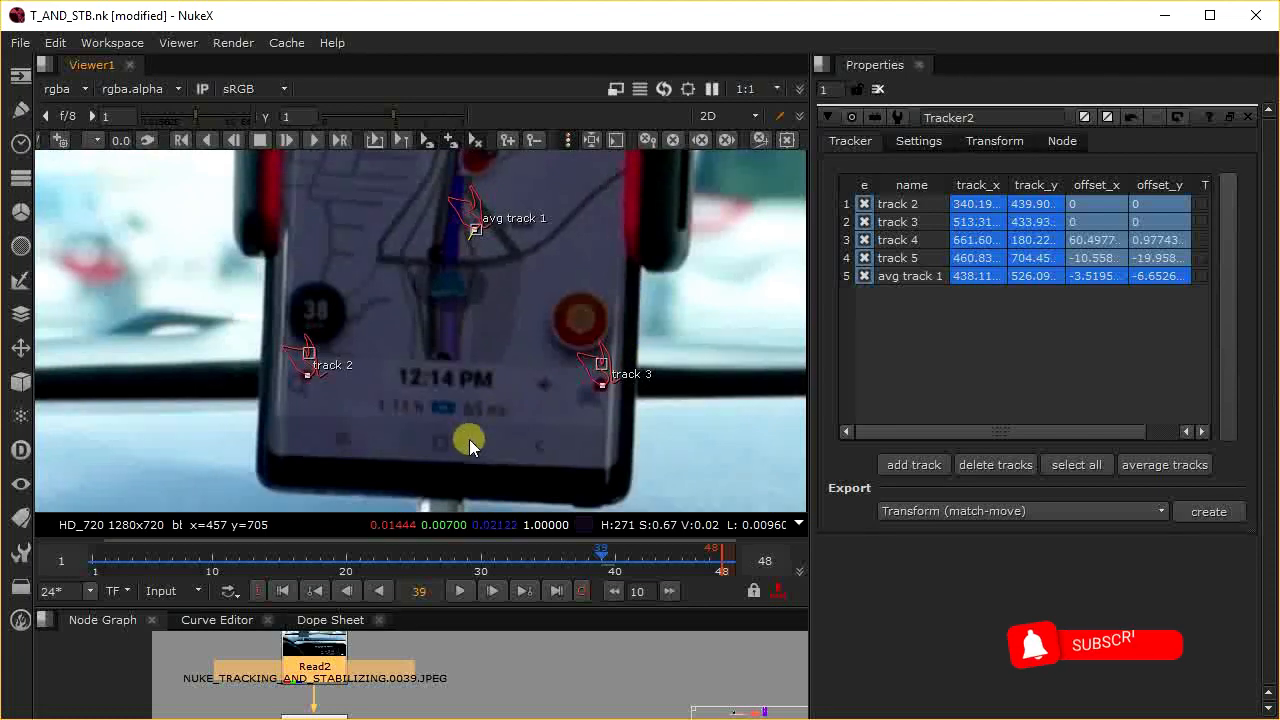
pyautogui.moveTo(469, 439); pyautogui.dragTo(477, 407, button='middle')
pyautogui.scroll(2, 465, 405)
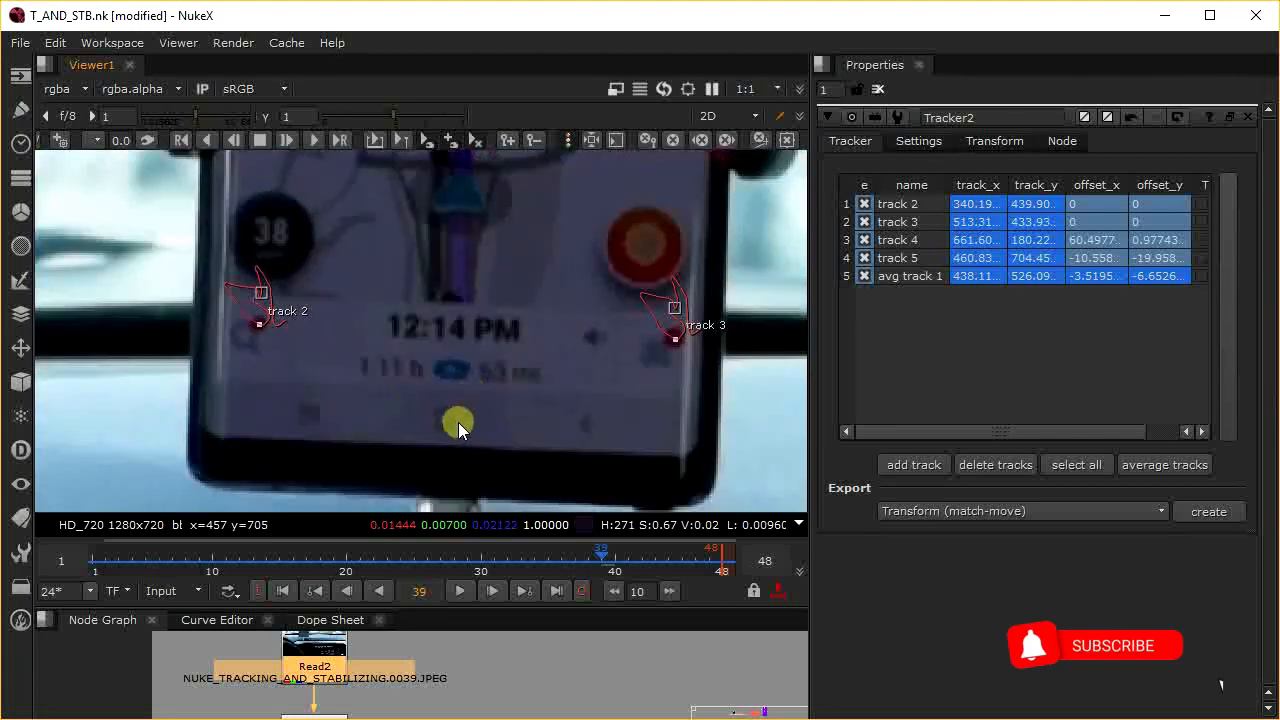
pyautogui.scroll(2, 449, 435)
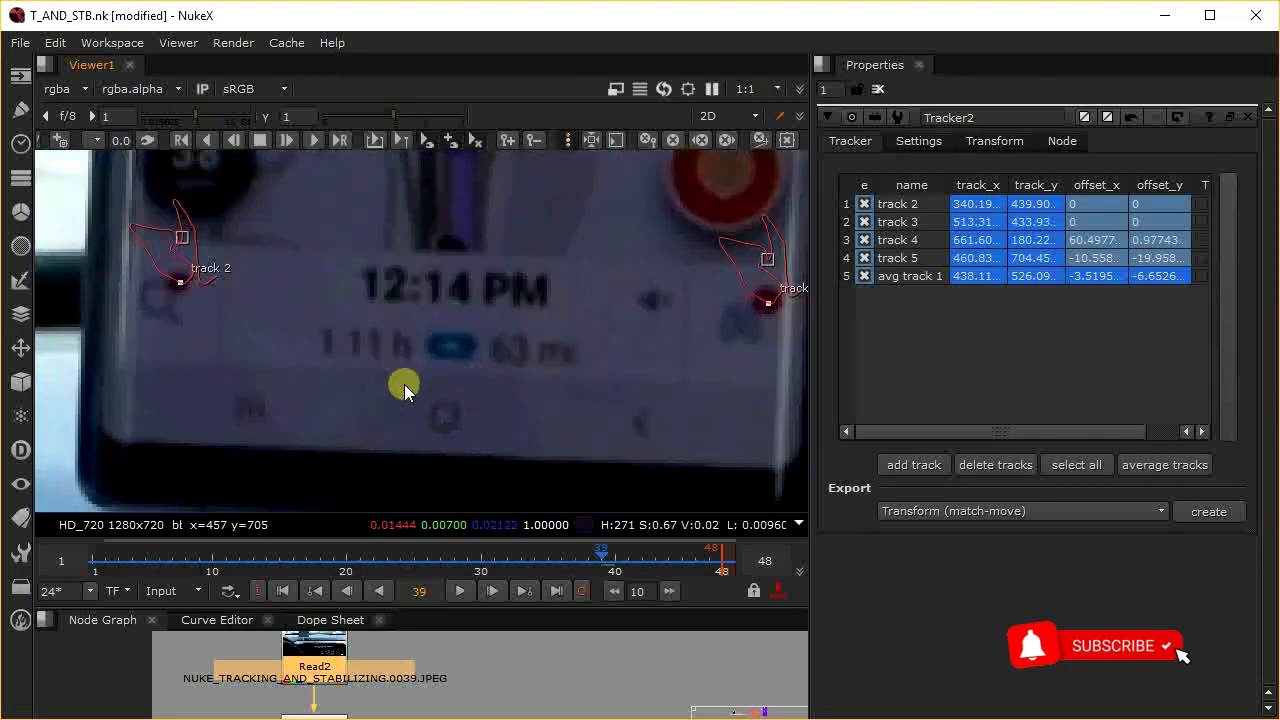
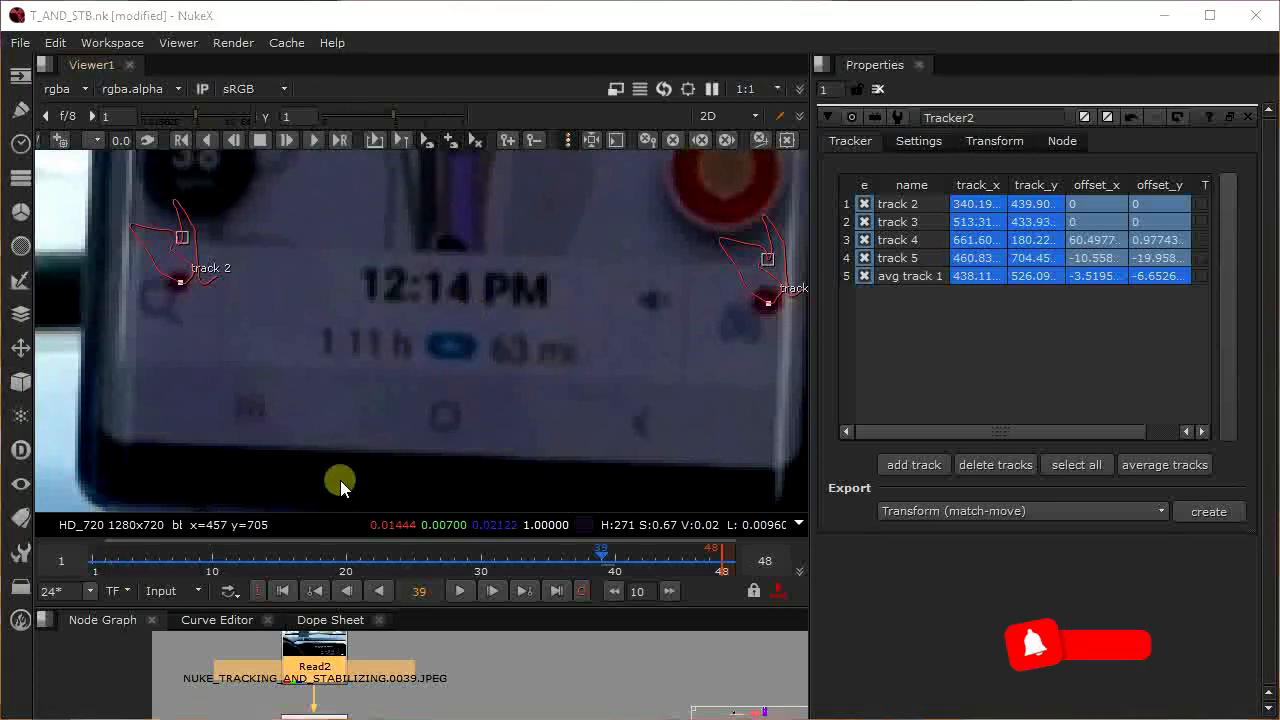
pyautogui.keyDown('ctrl'); pyautogui.keyDown('alt'); pyautogui.click(446, 420); pyautogui.keyUp('alt'); pyautogui.keyUp('ctrl')
pyautogui.scroll(2, 447, 424)
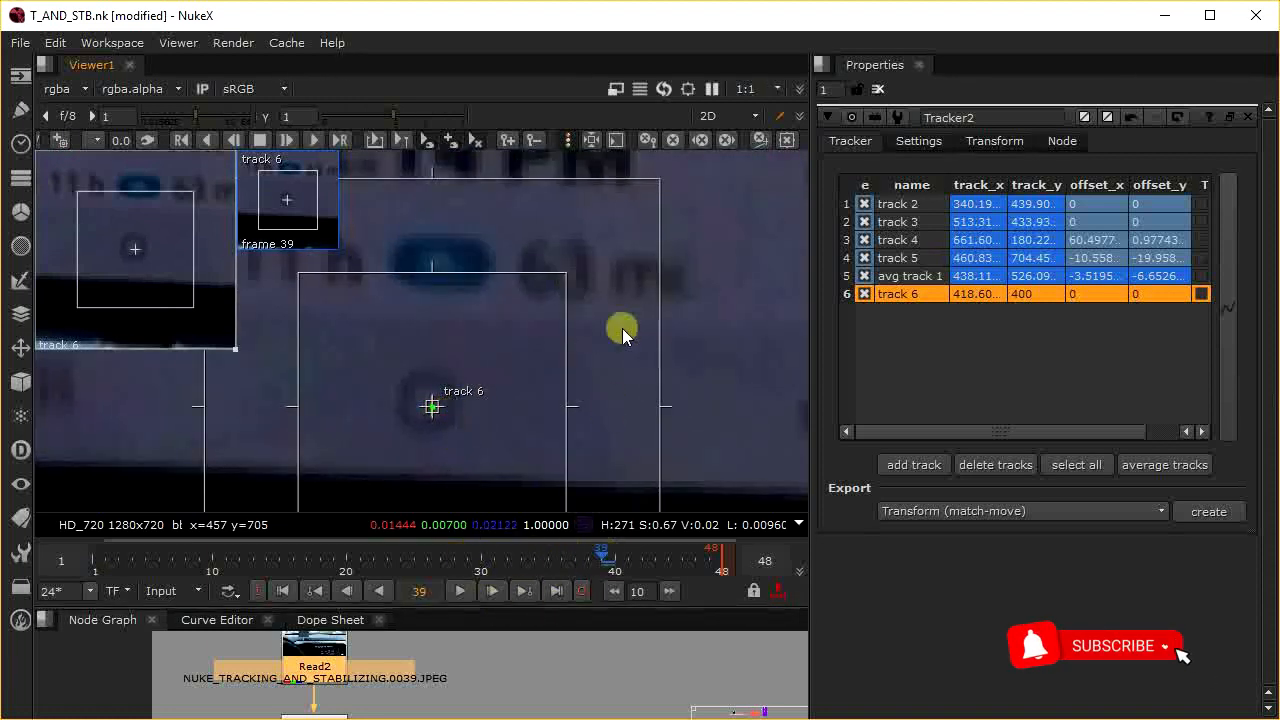
pyautogui.click(1001, 465)
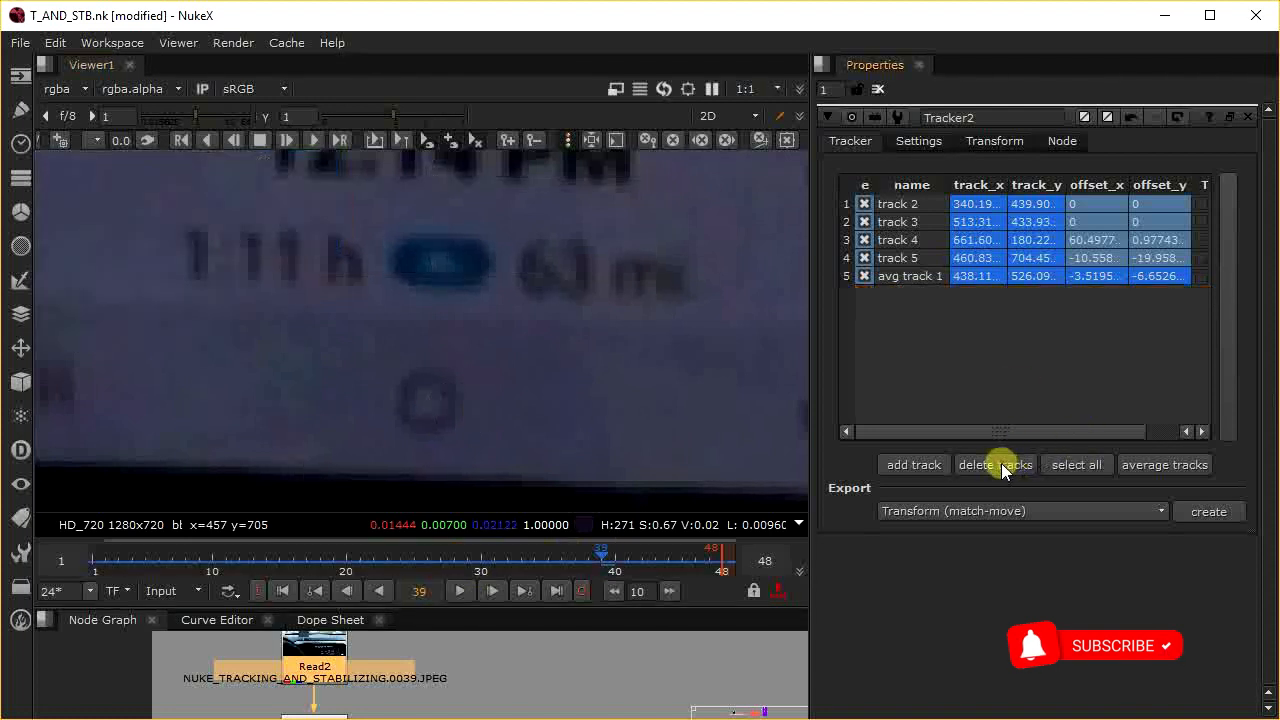
# Step: Go to frame 1 and add a new track on the phone's round home button
pyautogui.click(89, 560)
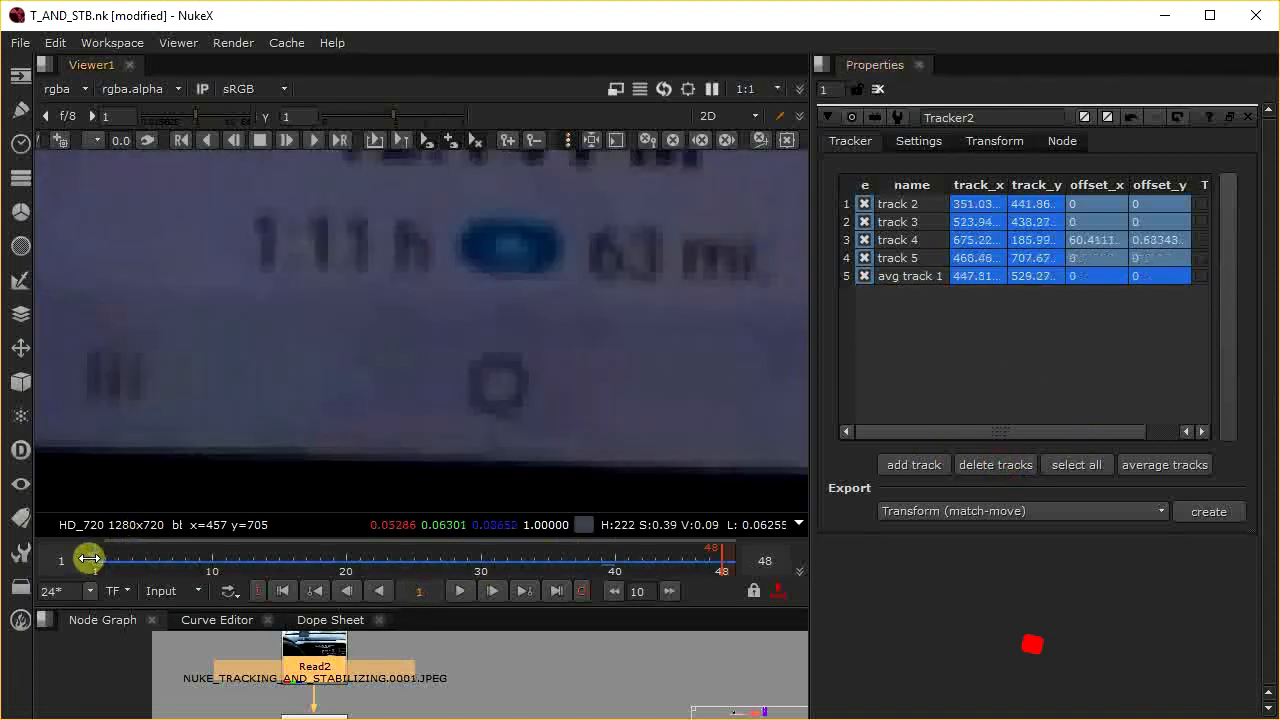
pyautogui.keyDown('ctrl'); pyautogui.keyDown('alt'); pyautogui.click(500, 390); pyautogui.keyUp('alt'); pyautogui.keyUp('ctrl')
pyautogui.scroll(-4, 537, 371)
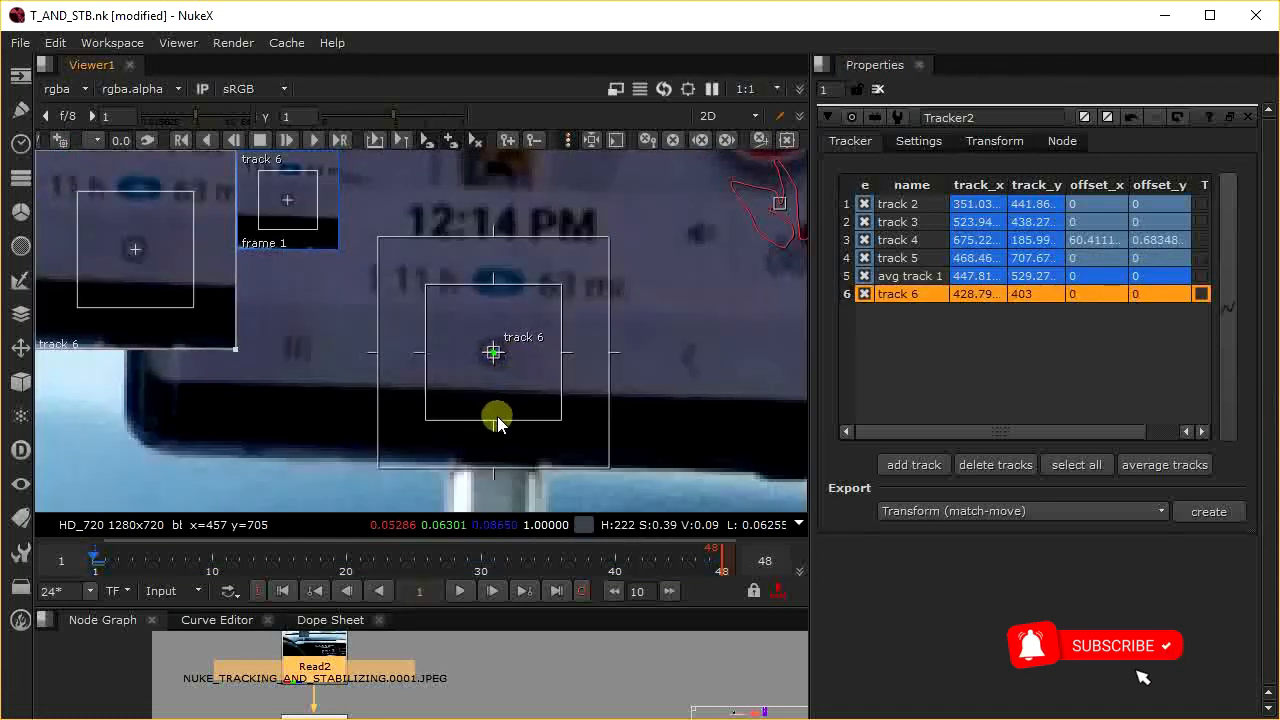
# Step: Tighten the home-button track's pattern and search boxes and centre its point precisely on the button
pyautogui.moveTo(495, 428); pyautogui.dragTo(494, 392)
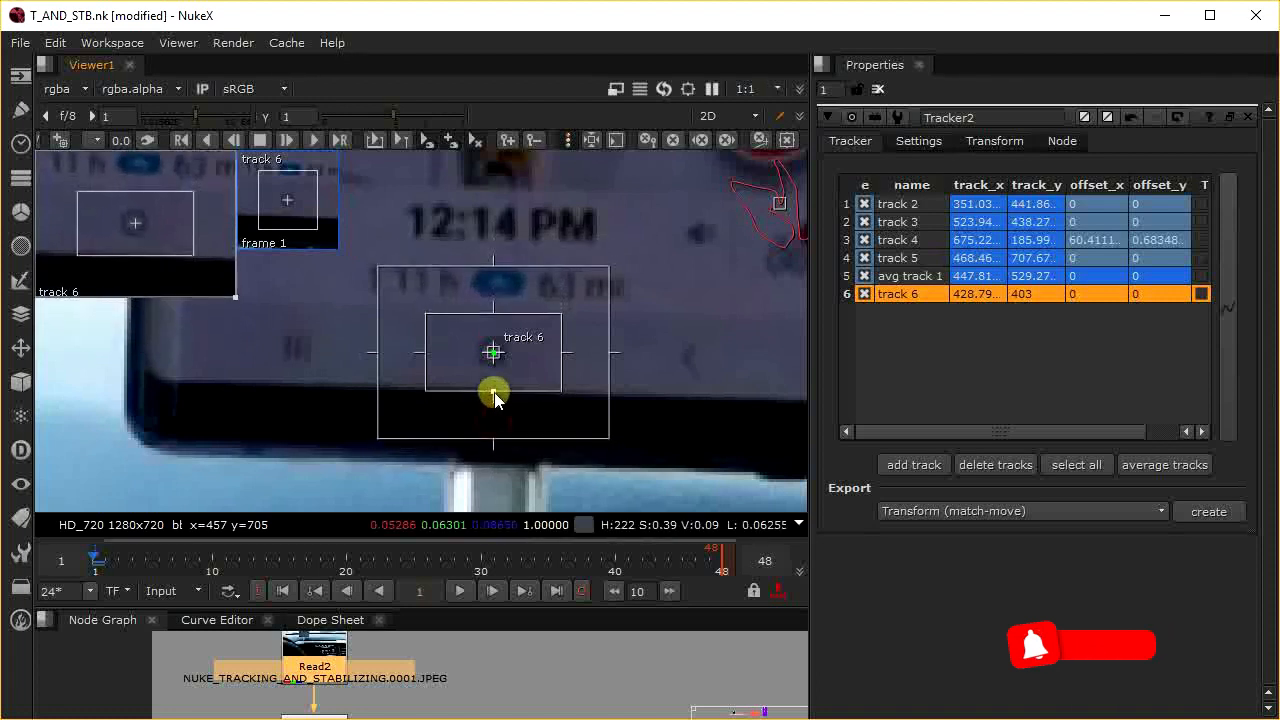
pyautogui.moveTo(378, 352); pyautogui.dragTo(389, 350)
pyautogui.moveTo(493, 266); pyautogui.dragTo(492, 288)
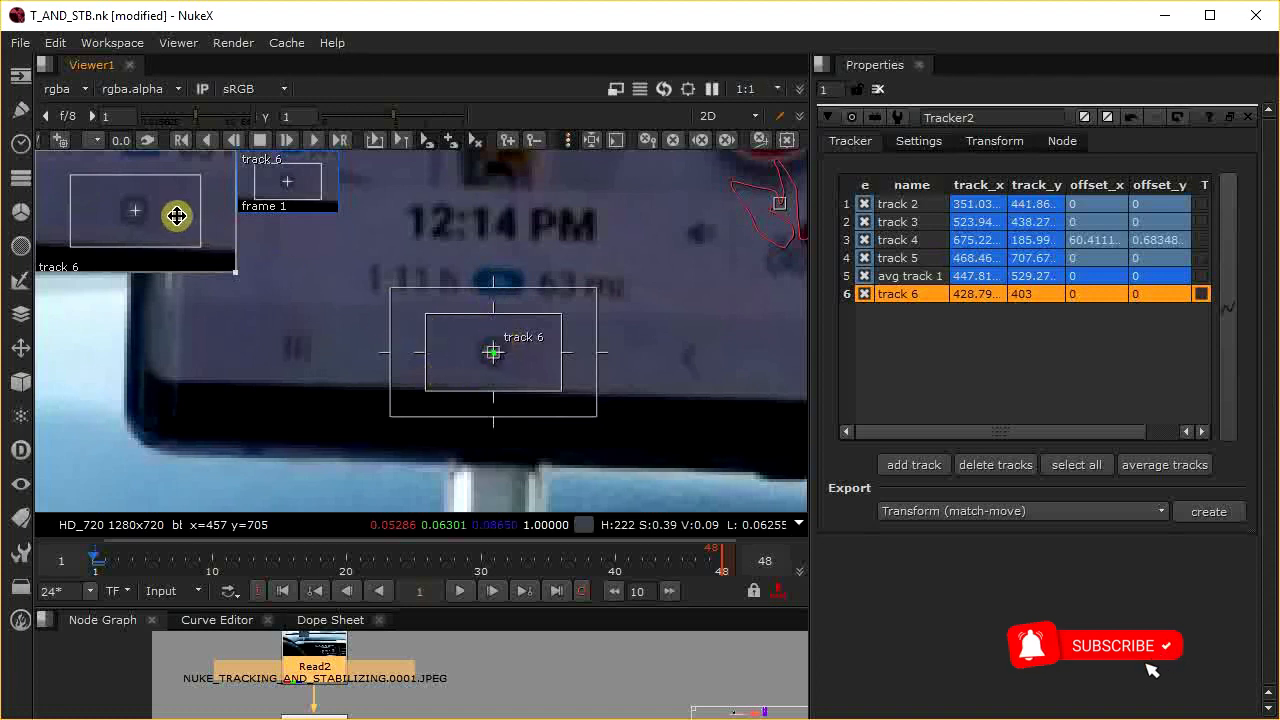
pyautogui.moveTo(174, 214); pyautogui.dragTo(174, 214)
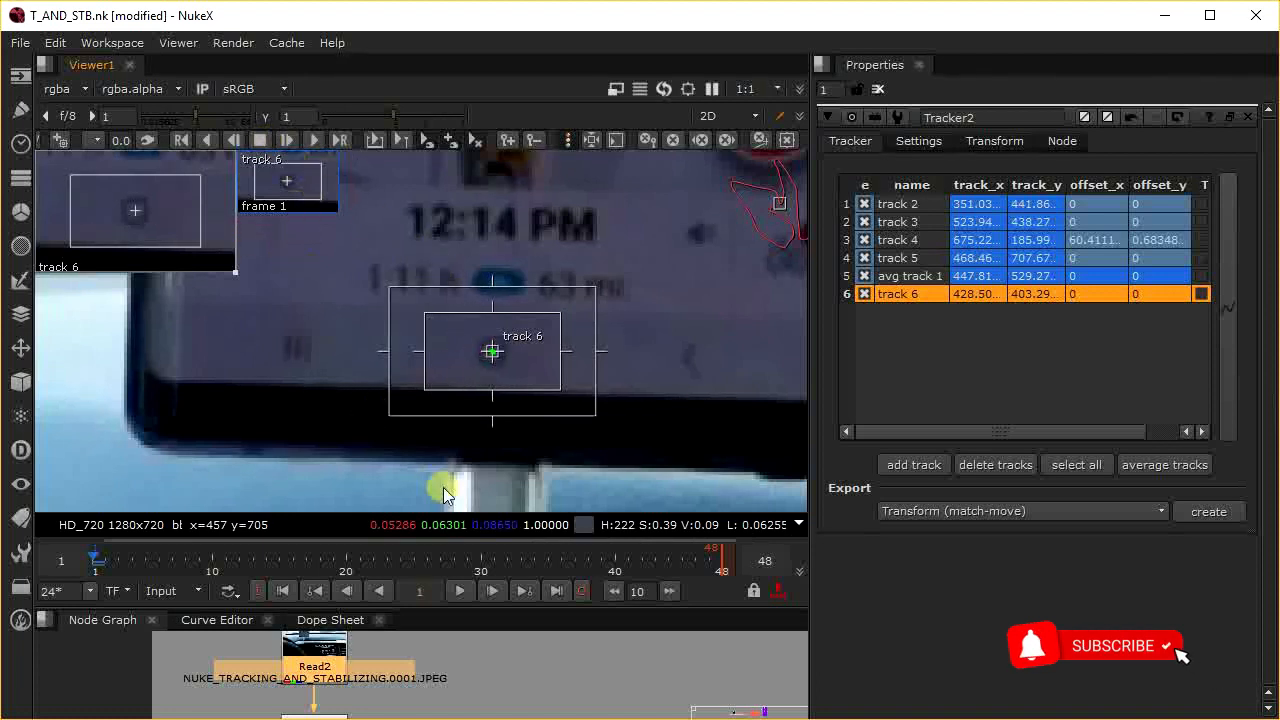
# Step: Keyframe the home-button track by hand at frames 4, 9, 7 and 10, centring it on the button each time
pyautogui.moveTo(89, 555)
pyautogui.mouseDown()
pyautogui.moveTo(148, 561)
pyautogui.moveTo(134, 563)
pyautogui.mouseUp()
pyautogui.moveTo(165, 227); pyautogui.dragTo(179, 219)
pyautogui.moveTo(132, 551); pyautogui.dragTo(199, 560)
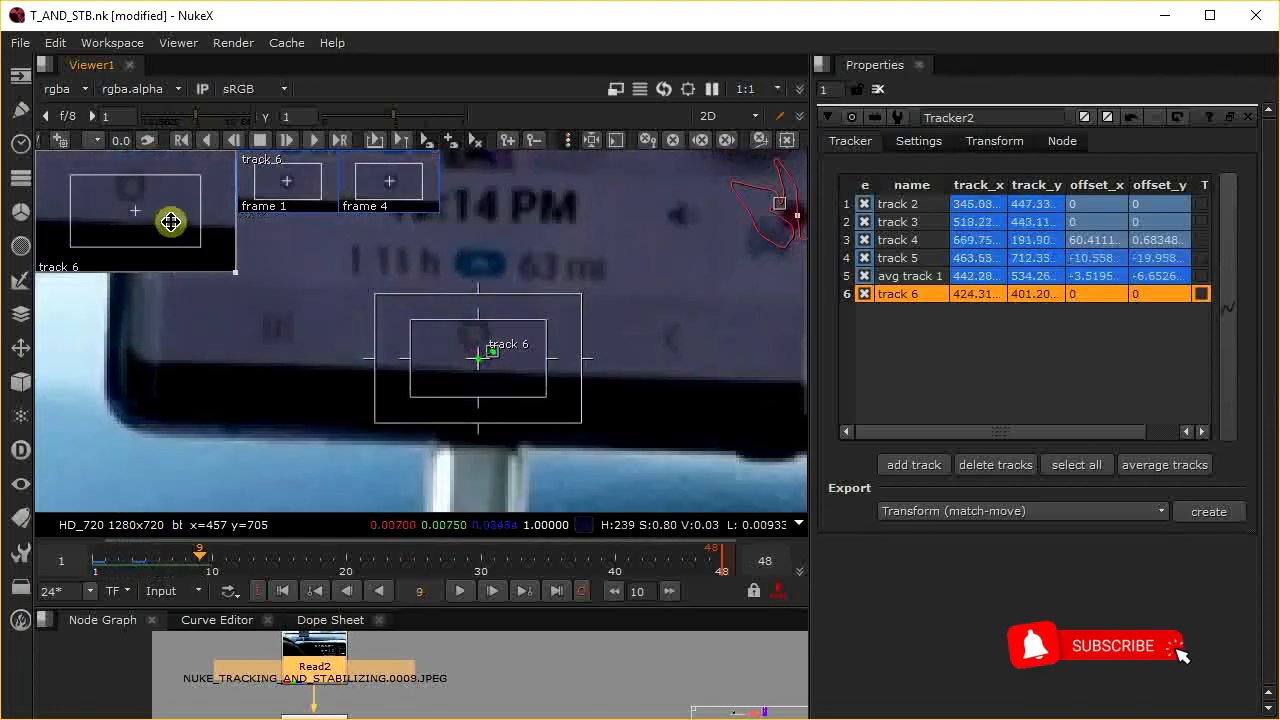
pyautogui.moveTo(171, 221)
pyautogui.mouseDown()
pyautogui.moveTo(174, 240)
pyautogui.moveTo(175, 220)
pyautogui.mouseUp()
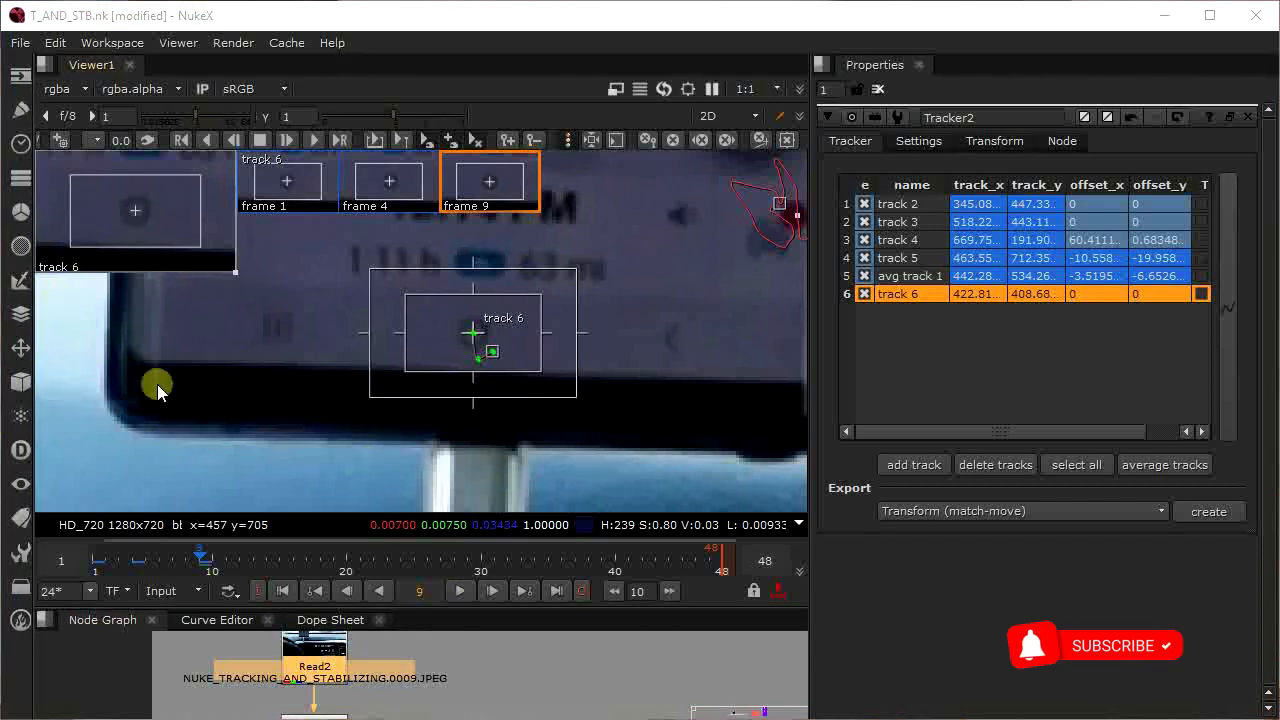
pyautogui.moveTo(200, 557); pyautogui.dragTo(177, 561)
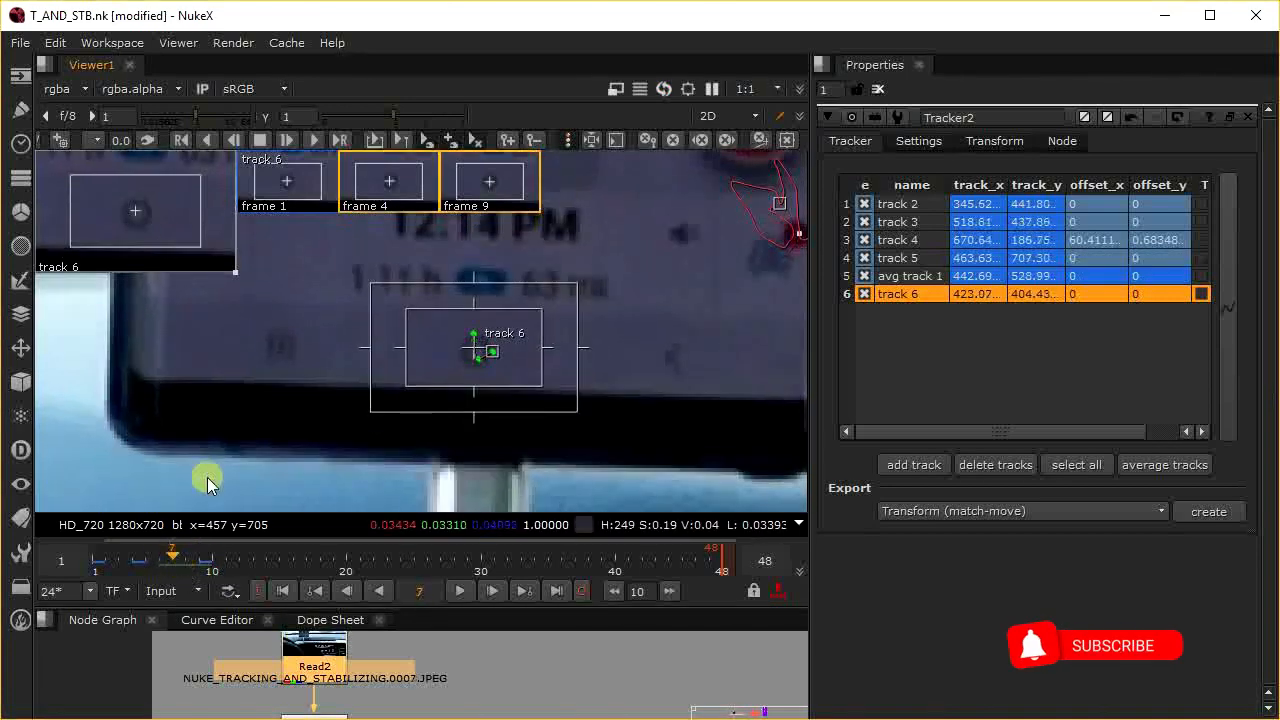
pyautogui.moveTo(177, 209); pyautogui.dragTo(172, 211)
pyautogui.moveTo(175, 556); pyautogui.dragTo(211, 563)
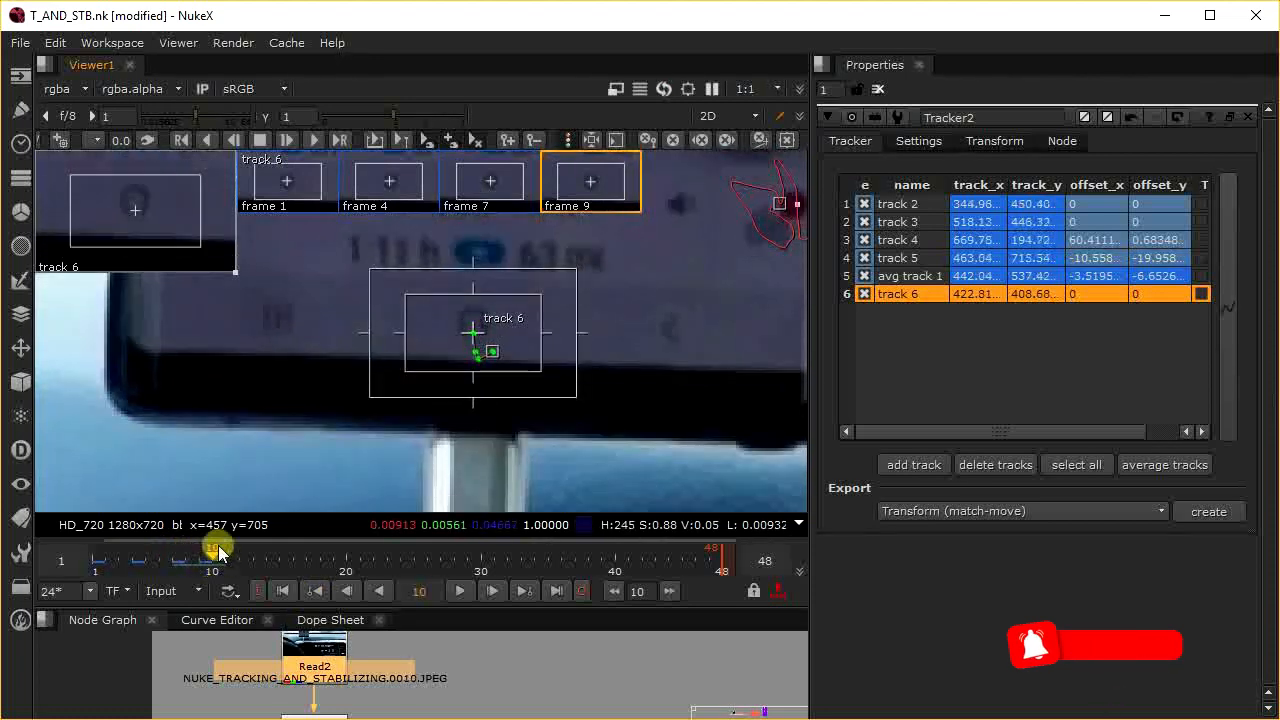
pyautogui.moveTo(170, 207); pyautogui.dragTo(173, 218)
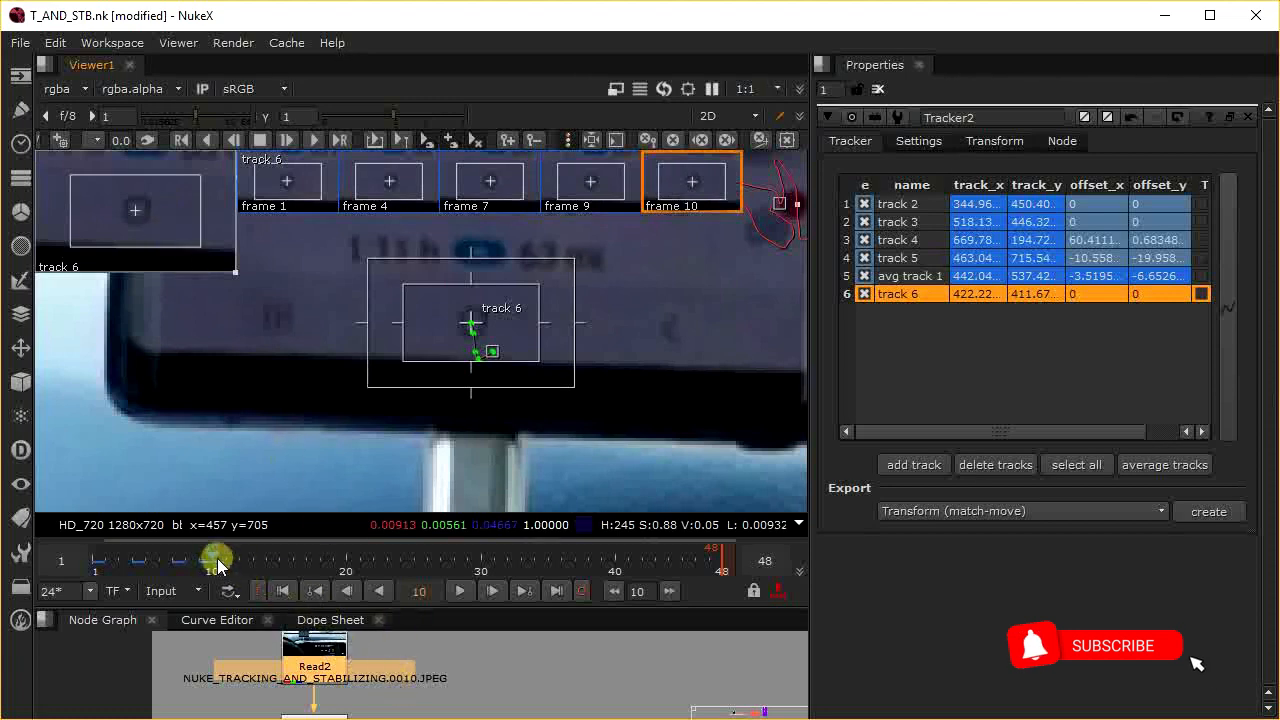
# Step: Add manual keyframes to the home-button track at frames 14, 11 and 16, realigning it with the button
pyautogui.moveTo(211, 562); pyautogui.dragTo(268, 563)
pyautogui.moveTo(180, 230)
pyautogui.mouseDown()
pyautogui.moveTo(163, 206)
pyautogui.moveTo(172, 240)
pyautogui.mouseUp()
pyautogui.moveTo(270, 553); pyautogui.dragTo(226, 557)
pyautogui.moveTo(177, 212); pyautogui.dragTo(178, 210)
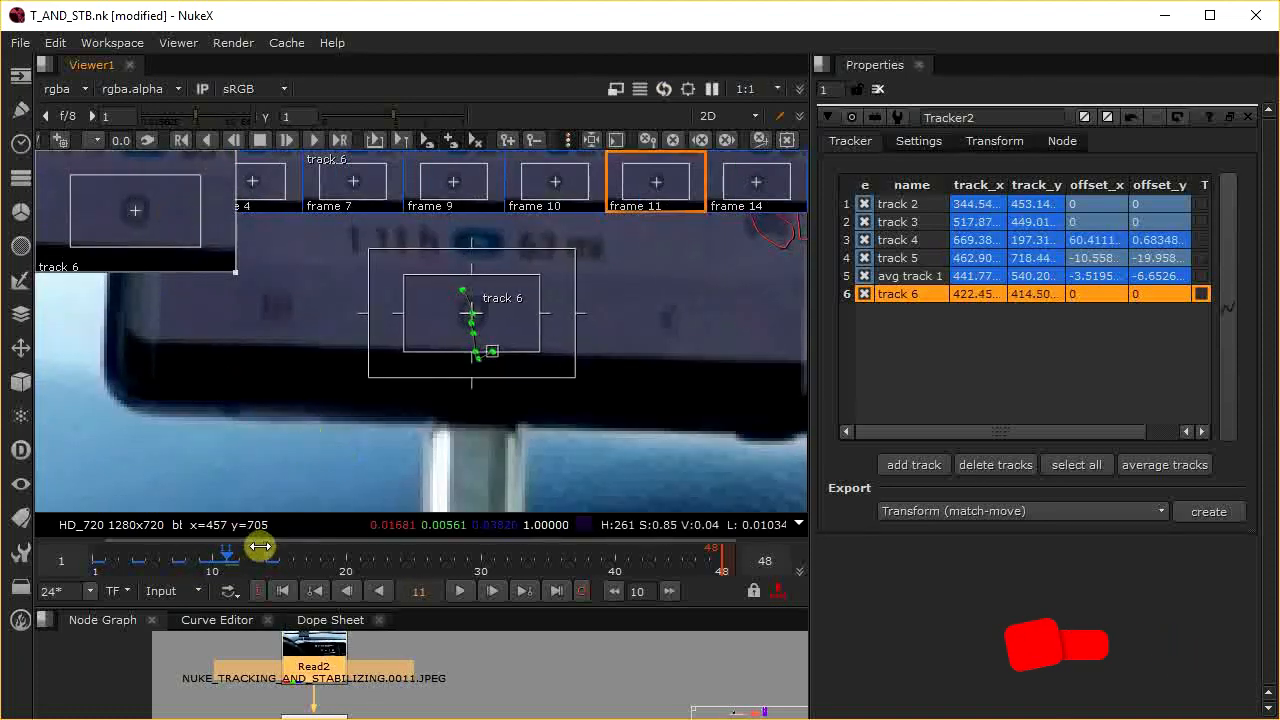
pyautogui.moveTo(229, 556); pyautogui.dragTo(282, 591)
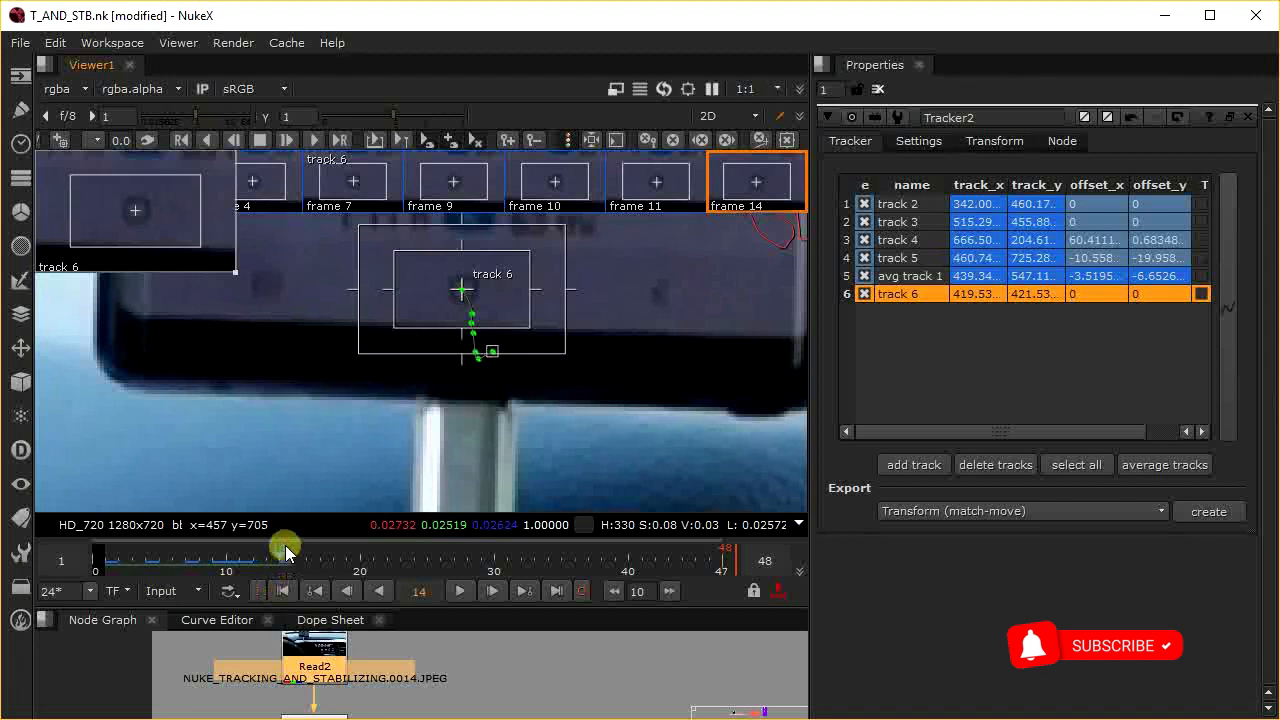
pyautogui.moveTo(277, 555)
pyautogui.mouseDown()
pyautogui.moveTo(316, 555)
pyautogui.moveTo(301, 557)
pyautogui.mouseUp()
pyautogui.moveTo(165, 207); pyautogui.dragTo(171, 220)
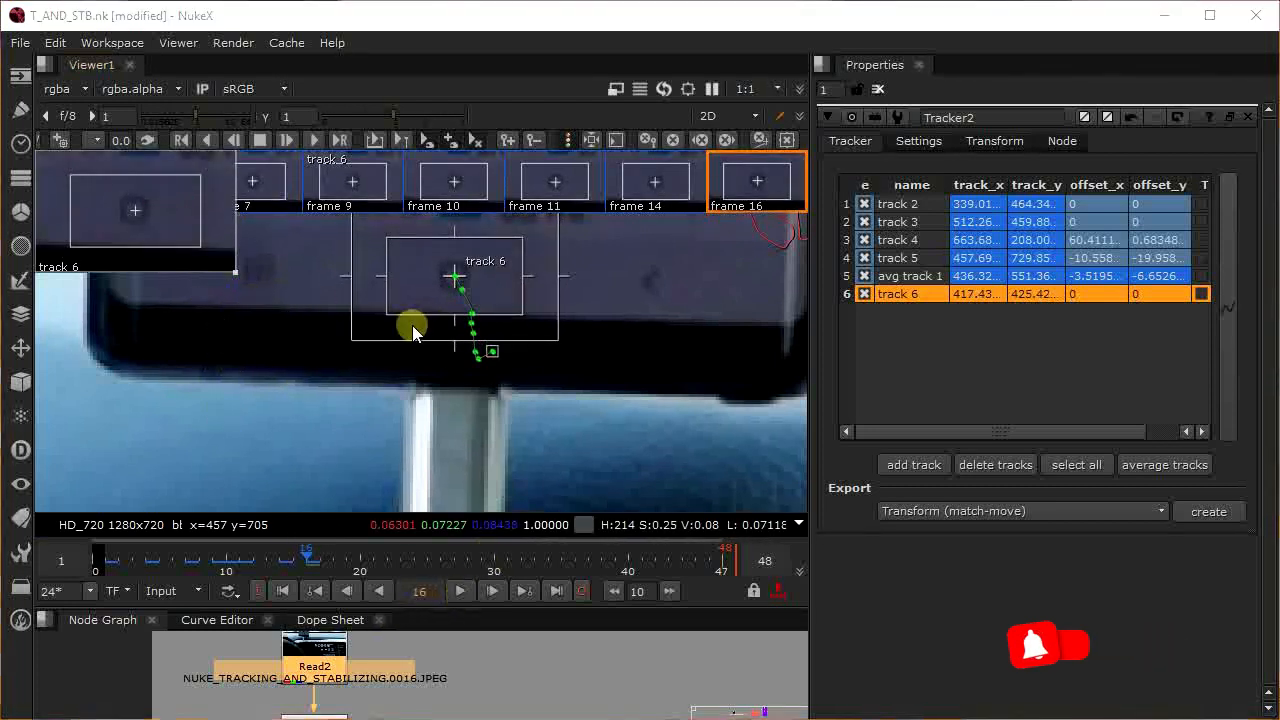
# Step: Recentre the track on the home button at frames 19, 17, 23 and 25 to add manual keyframes
pyautogui.moveTo(307, 557); pyautogui.dragTo(343, 568)
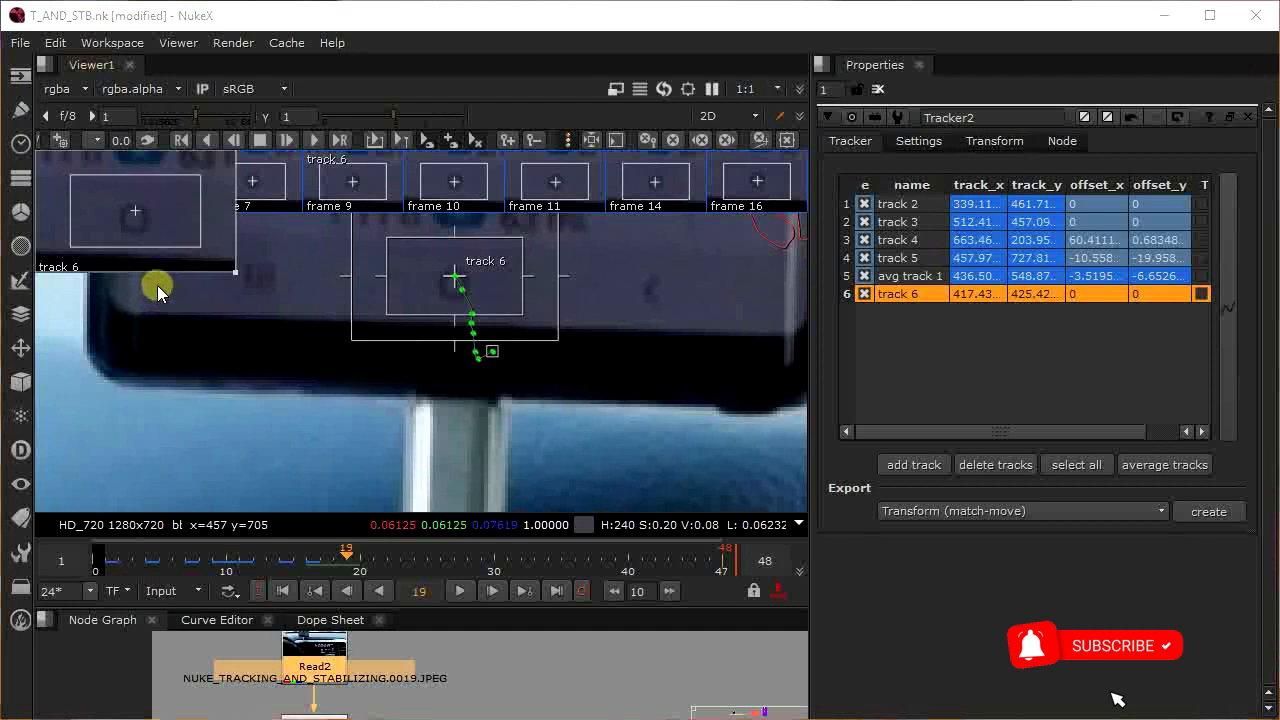
pyautogui.moveTo(166, 220); pyautogui.dragTo(166, 218)
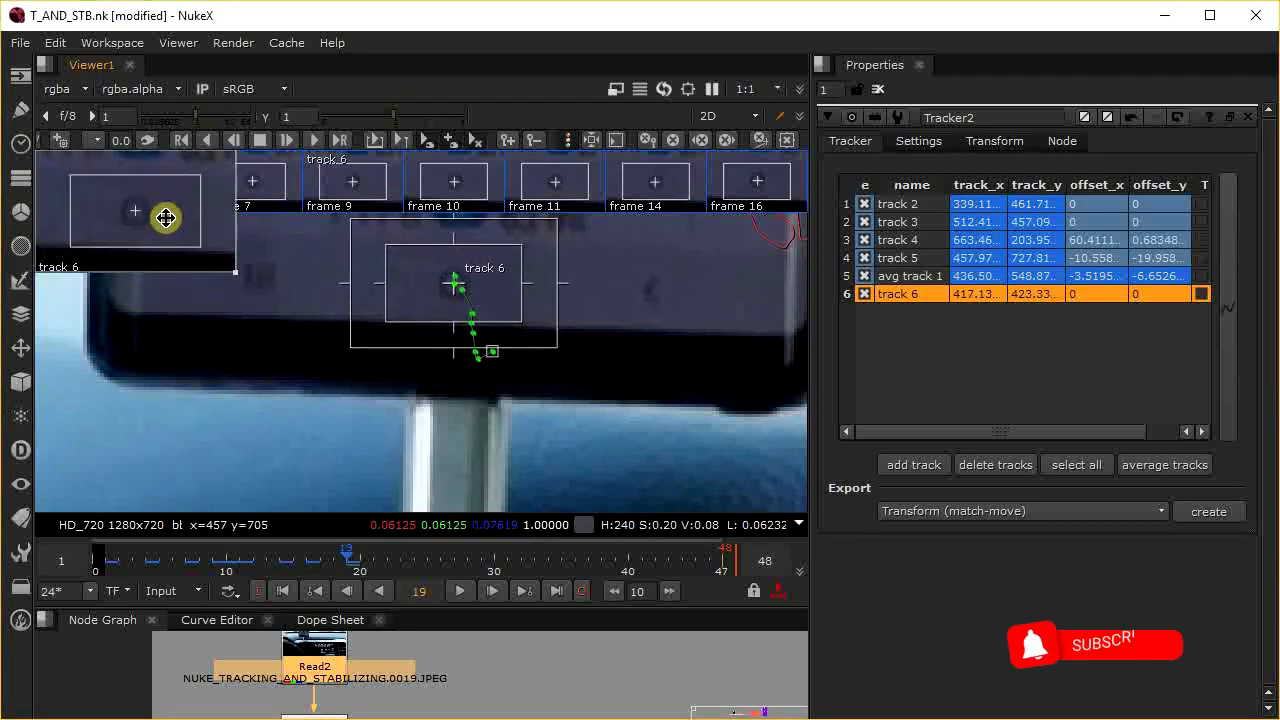
pyautogui.moveTo(349, 555); pyautogui.dragTo(319, 556)
pyautogui.moveTo(166, 205); pyautogui.dragTo(170, 207)
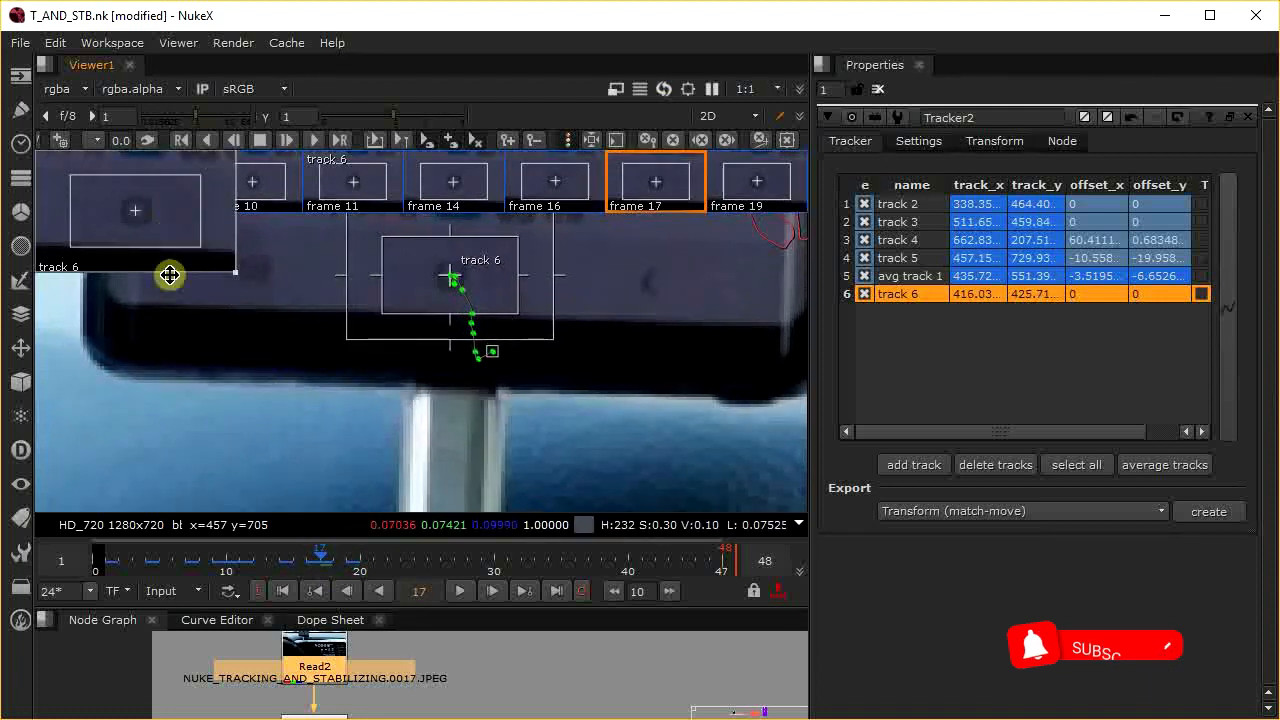
pyautogui.moveTo(320, 556); pyautogui.dragTo(400, 588)
pyautogui.moveTo(177, 223); pyautogui.dragTo(174, 200)
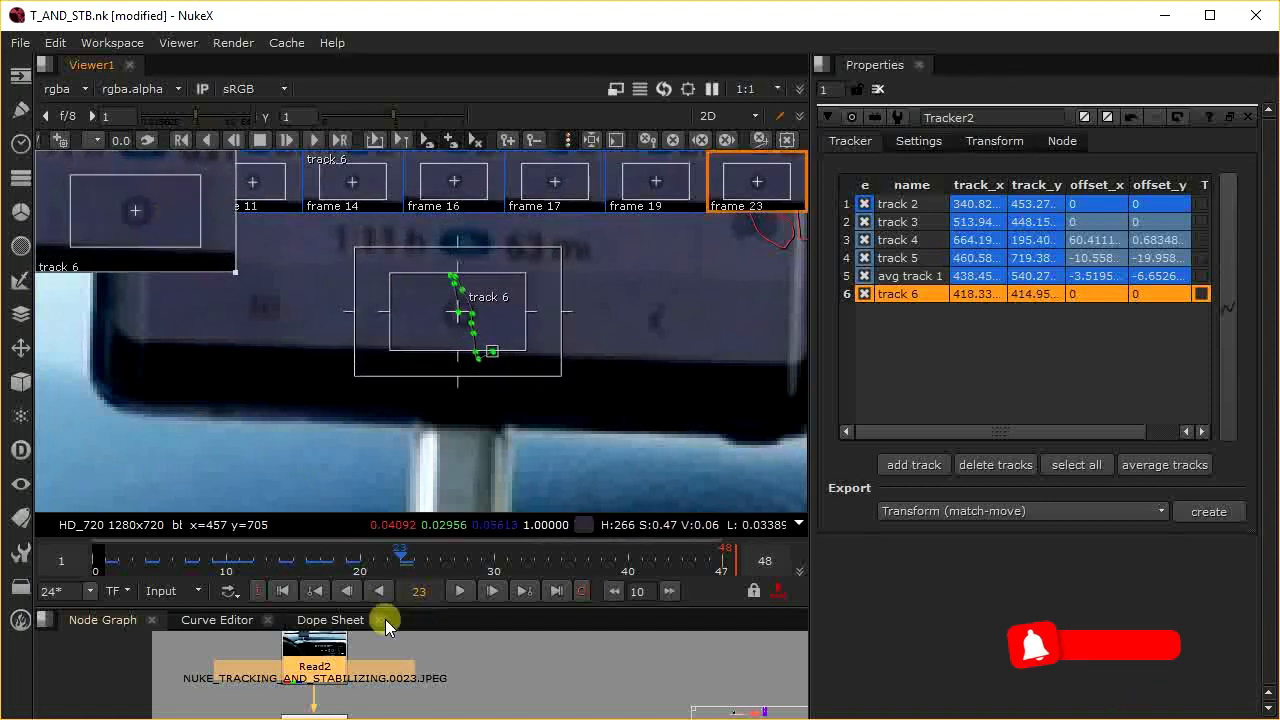
pyautogui.moveTo(406, 555)
pyautogui.mouseDown()
pyautogui.moveTo(443, 557)
pyautogui.moveTo(426, 557)
pyautogui.mouseUp()
pyautogui.moveTo(171, 217); pyautogui.dragTo(171, 214)
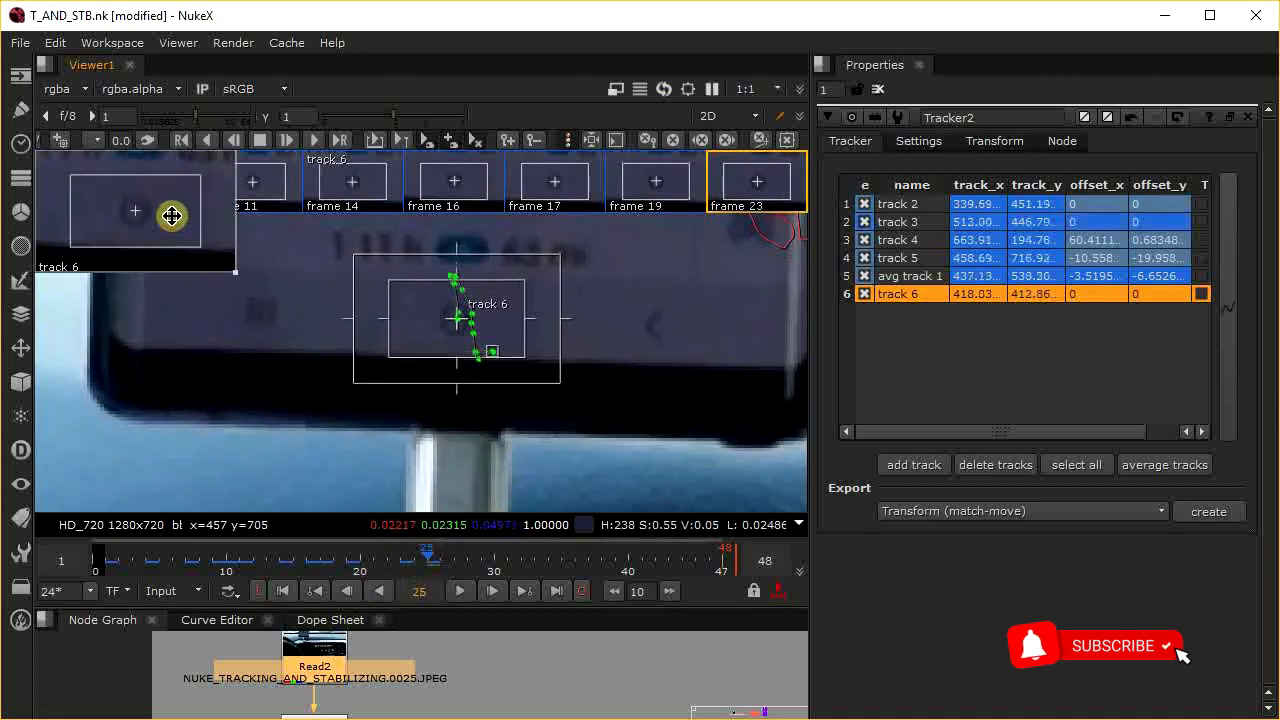
# Step: Keyframe the home-button track at frames 28, 31 and 30, correcting its position on the button
pyautogui.moveTo(430, 552); pyautogui.dragTo(467, 569)
pyautogui.moveTo(174, 219); pyautogui.dragTo(170, 215)
pyautogui.moveTo(471, 560); pyautogui.dragTo(507, 557)
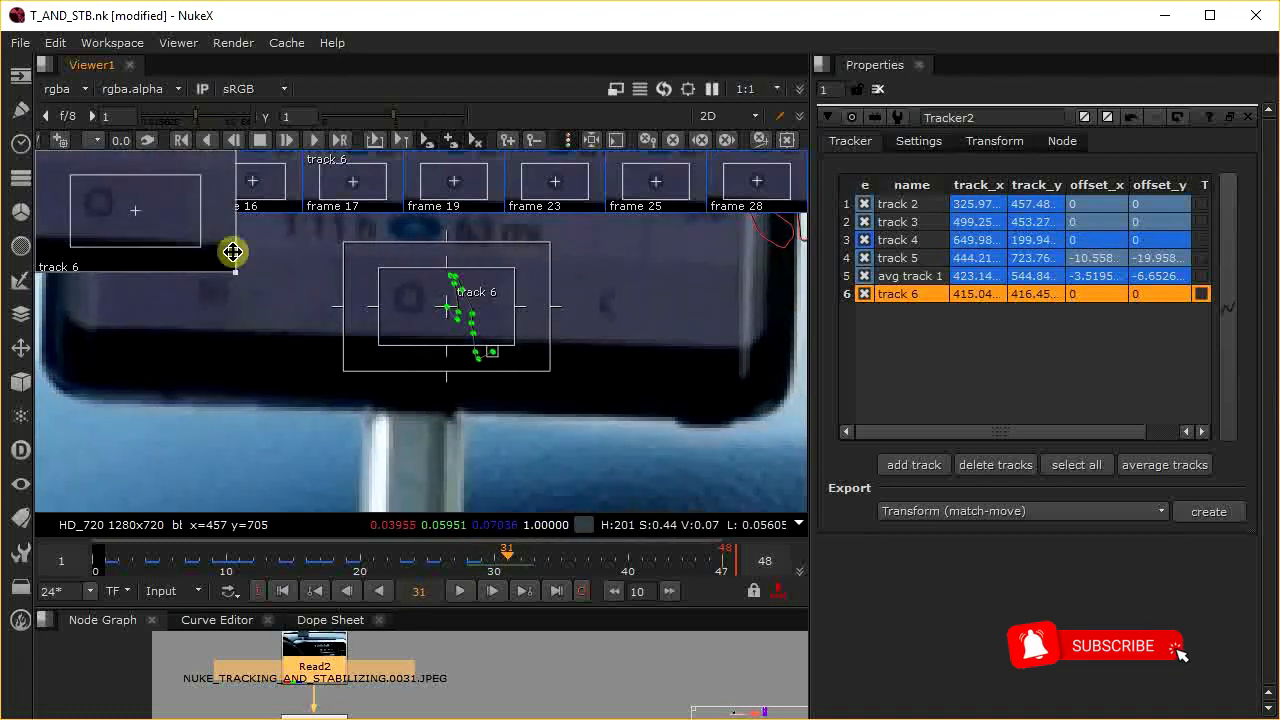
pyautogui.moveTo(160, 214)
pyautogui.mouseDown()
pyautogui.moveTo(194, 222)
pyautogui.moveTo(183, 220)
pyautogui.mouseUp()
pyautogui.moveTo(512, 557)
pyautogui.mouseDown()
pyautogui.moveTo(480, 557)
pyautogui.moveTo(500, 560)
pyautogui.mouseUp()
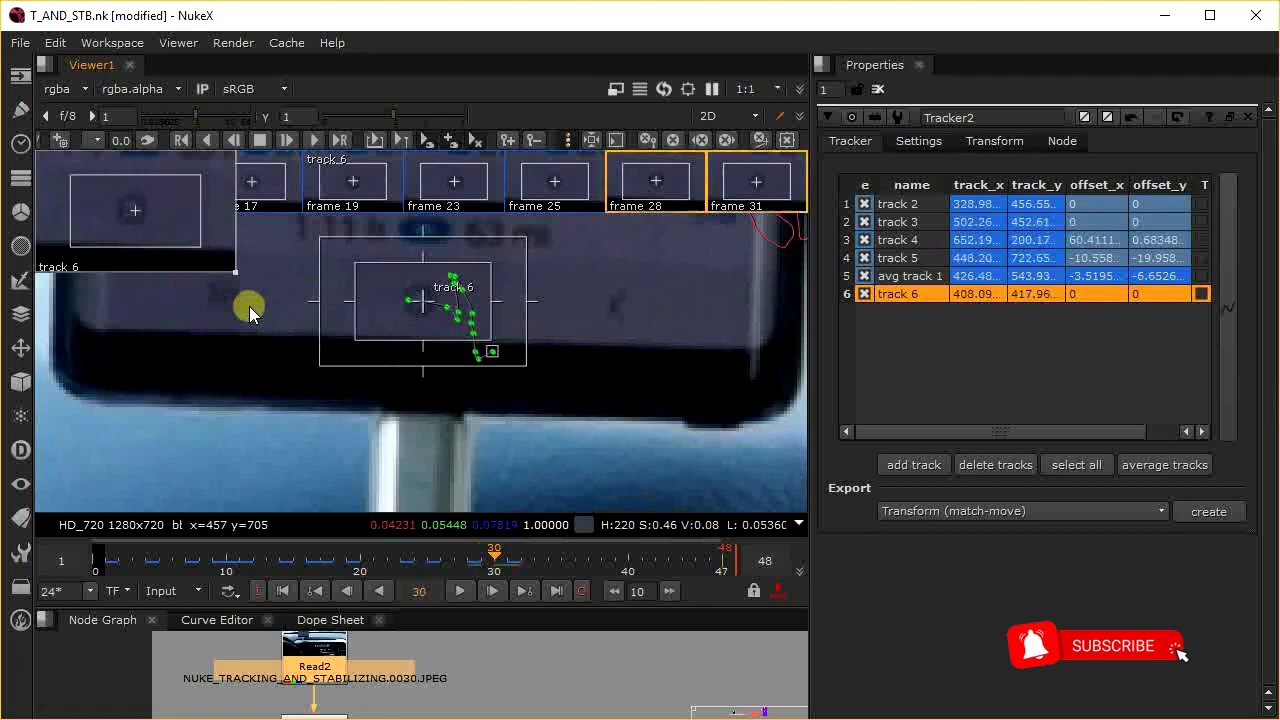
pyautogui.moveTo(171, 214); pyautogui.dragTo(168, 220)
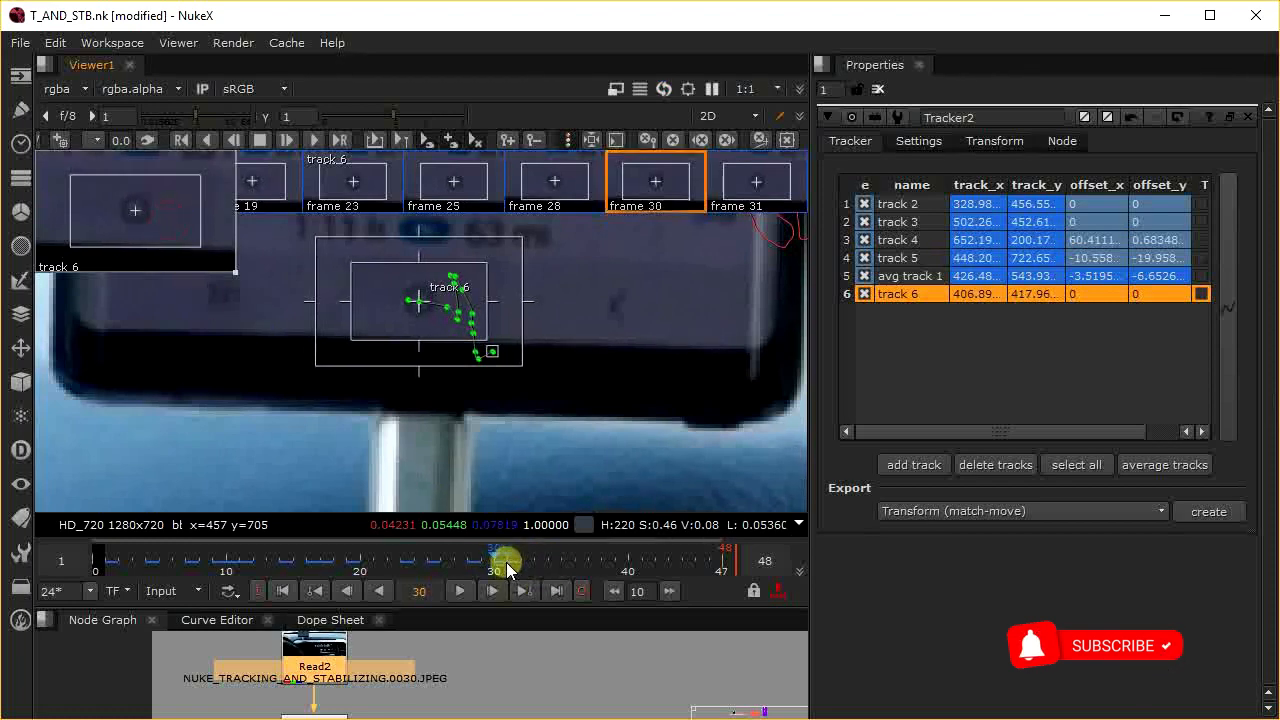
# Step: Realign the track with the home button at frames 35, 38 and 39, adding a manual keyframe at each
pyautogui.moveTo(497, 567); pyautogui.dragTo(556, 568)
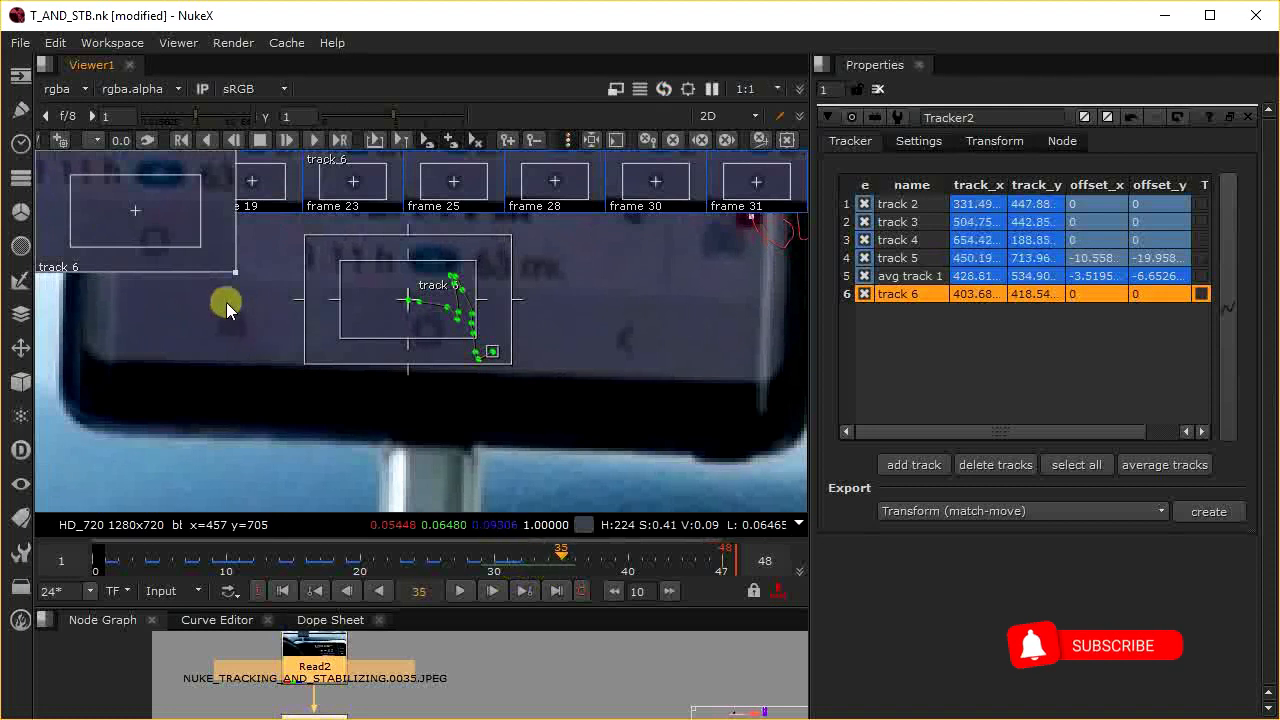
pyautogui.moveTo(176, 228); pyautogui.dragTo(157, 198)
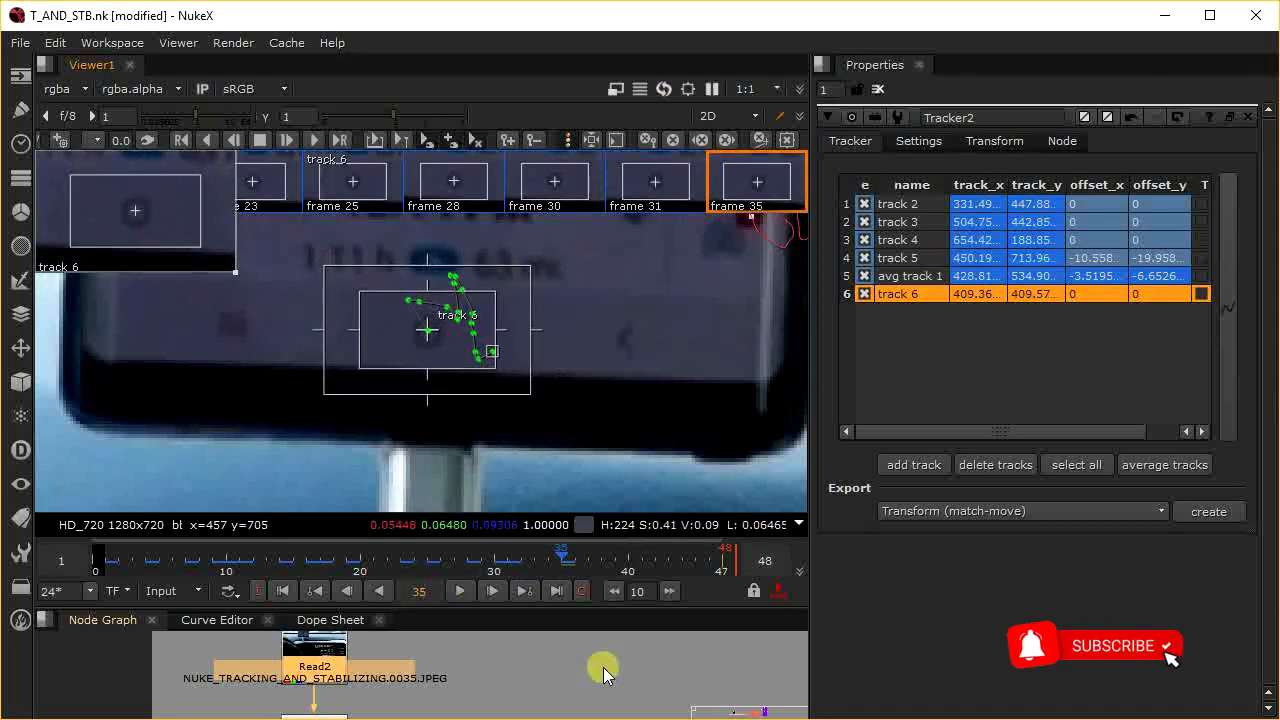
pyautogui.moveTo(563, 555); pyautogui.dragTo(601, 554)
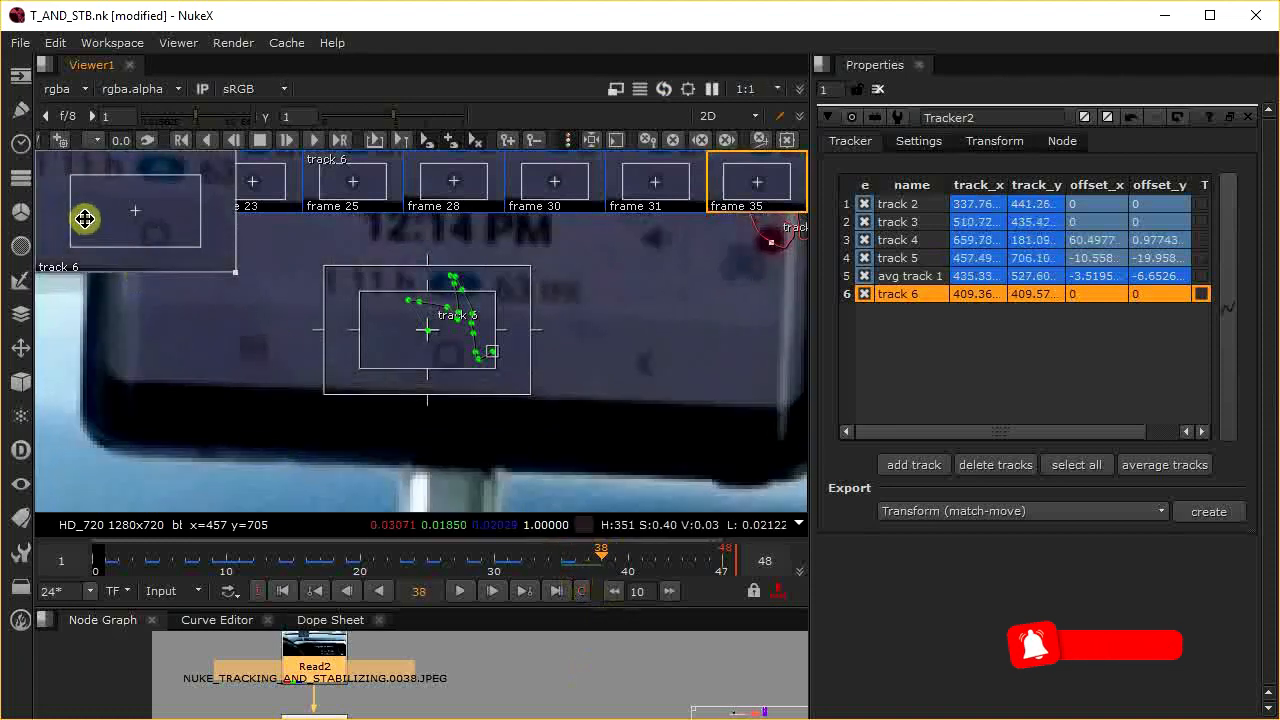
pyautogui.moveTo(184, 216); pyautogui.dragTo(164, 192)
pyautogui.moveTo(605, 552)
pyautogui.mouseDown()
pyautogui.moveTo(643, 551)
pyautogui.moveTo(595, 548)
pyautogui.moveTo(609, 548)
pyautogui.mouseUp()
pyautogui.moveTo(165, 218); pyautogui.dragTo(163, 206)
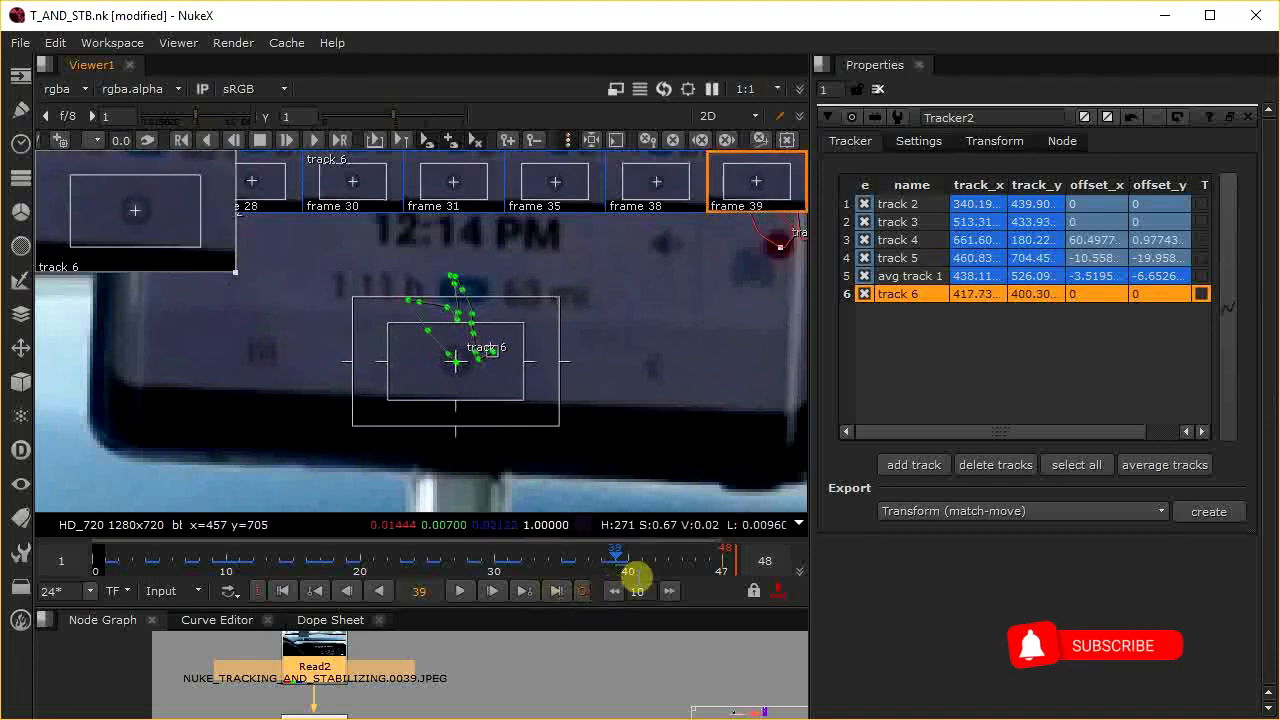
# Step: Recentre the home-button track on the button at frames 37 and 41, adding a manual keyframe at each
pyautogui.moveTo(620, 558); pyautogui.dragTo(602, 558)
pyautogui.moveTo(594, 560)
pyautogui.mouseDown()
pyautogui.moveTo(607, 560)
pyautogui.moveTo(593, 560)
pyautogui.mouseUp()
pyautogui.moveTo(157, 227); pyautogui.dragTo(157, 224)
pyautogui.moveTo(596, 553); pyautogui.dragTo(647, 554)
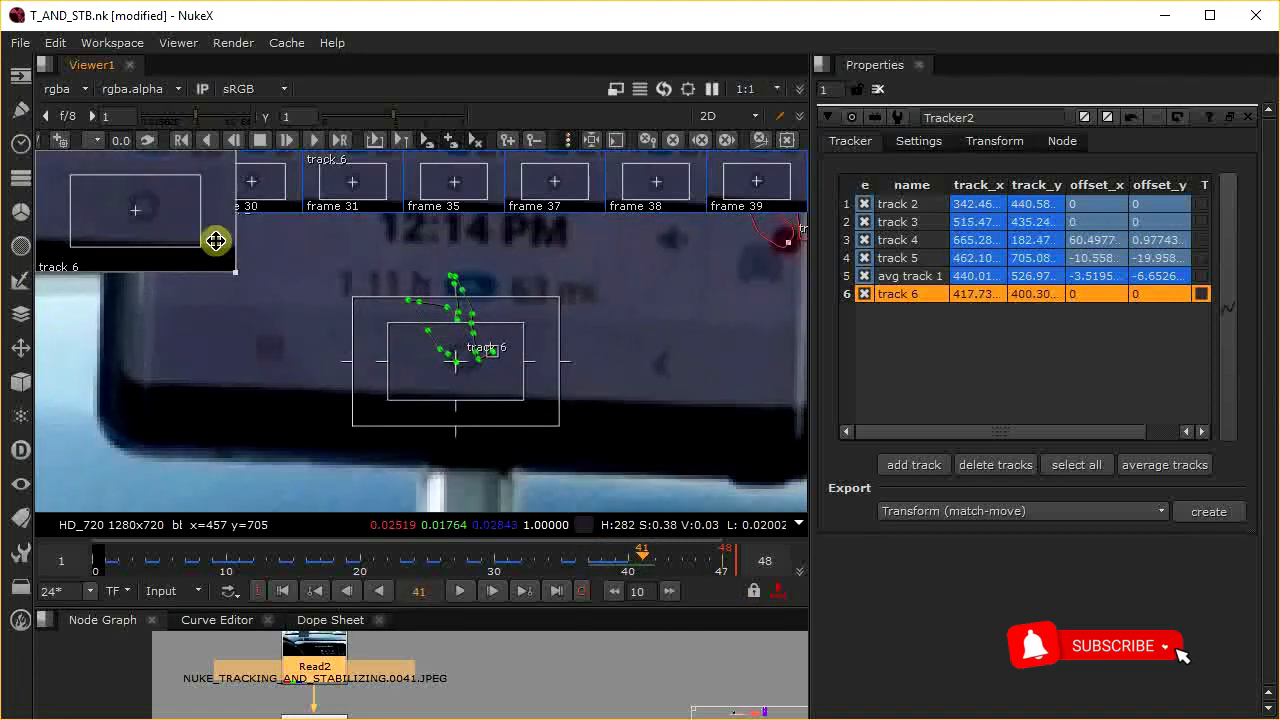
pyautogui.moveTo(168, 218); pyautogui.dragTo(158, 222)
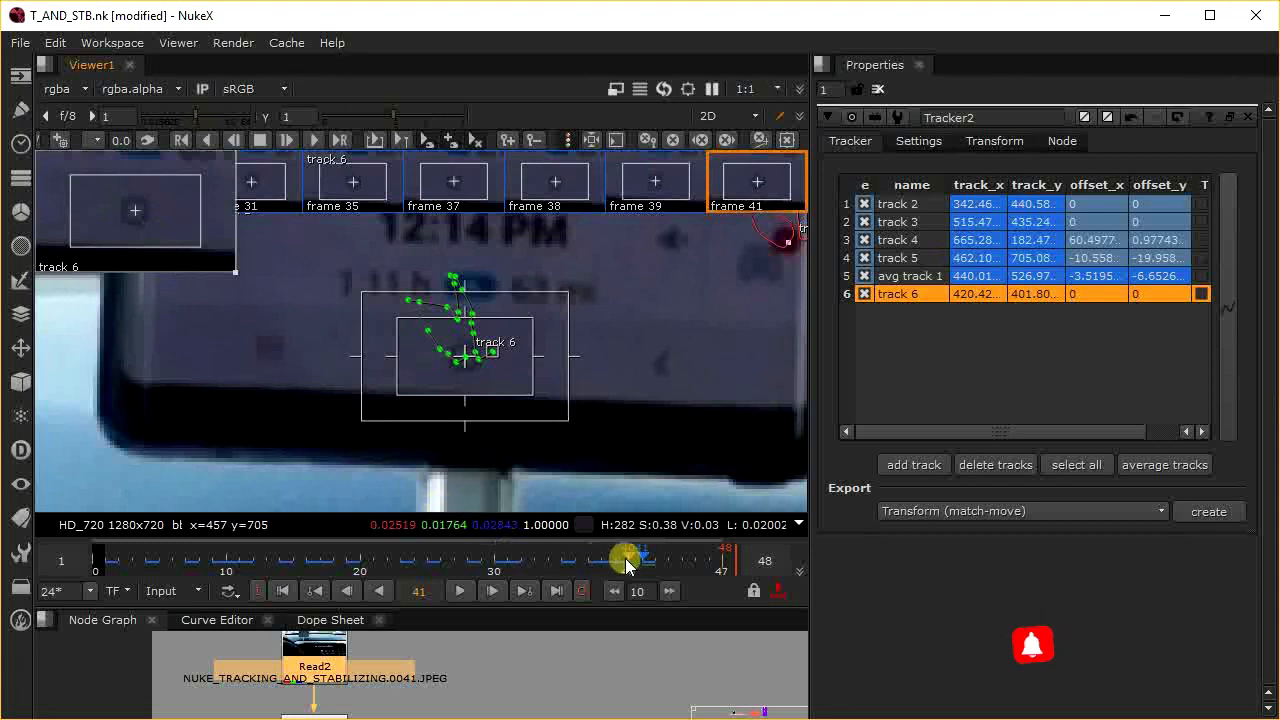
# Step: Add manual keyframes to the home-button track at frames 44 and 46, realigning it with the button
pyautogui.moveTo(646, 553); pyautogui.dragTo(680, 552)
pyautogui.moveTo(181, 212); pyautogui.dragTo(165, 210)
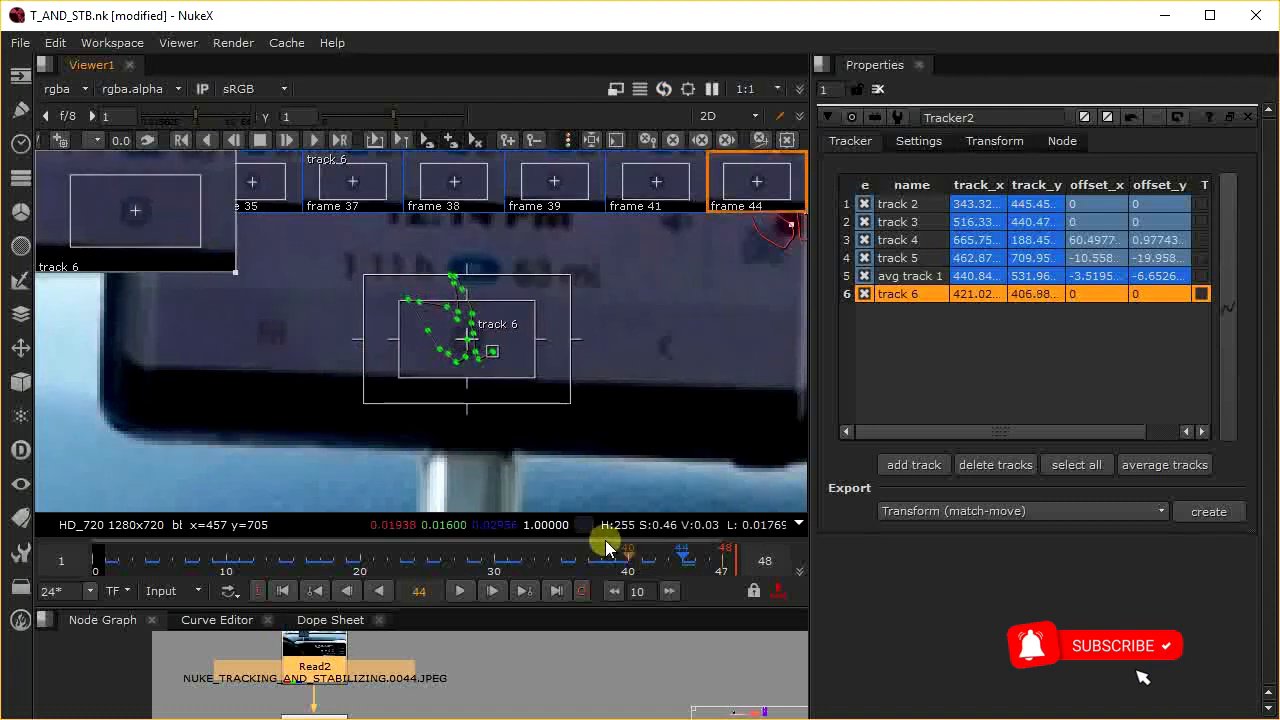
pyautogui.moveTo(682, 553); pyautogui.dragTo(709, 557)
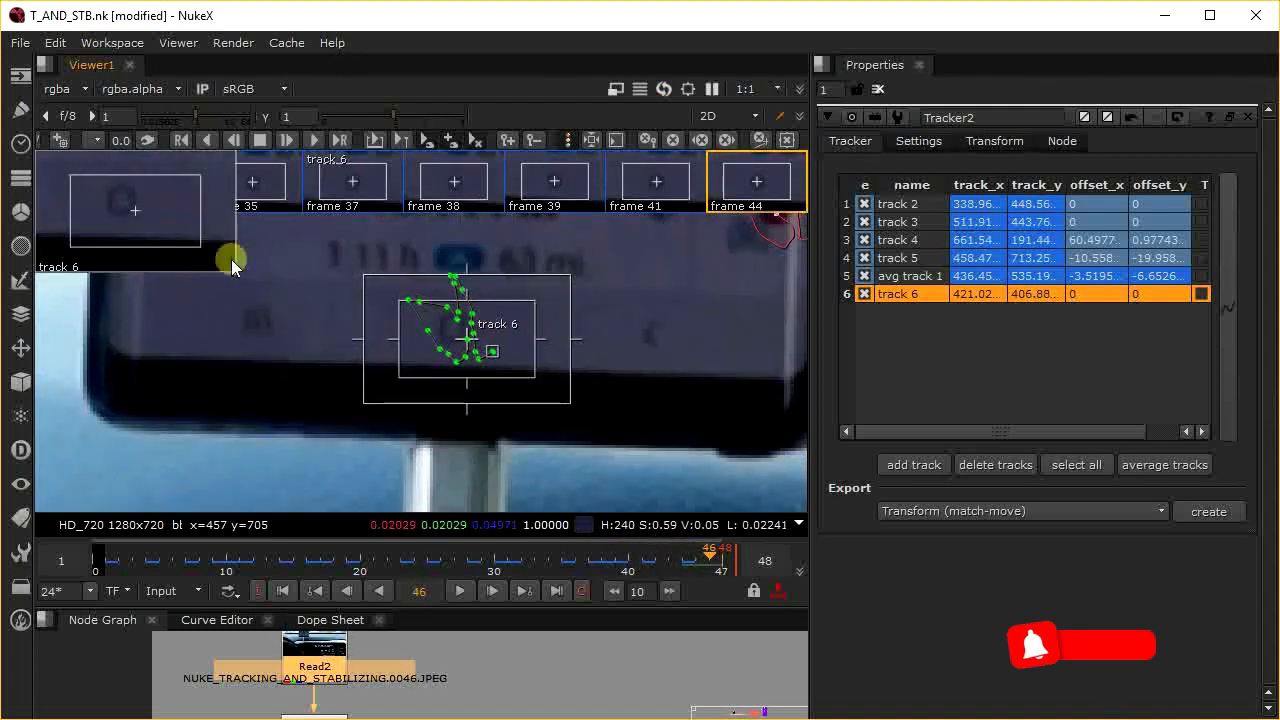
pyautogui.moveTo(153, 205); pyautogui.dragTo(168, 214)
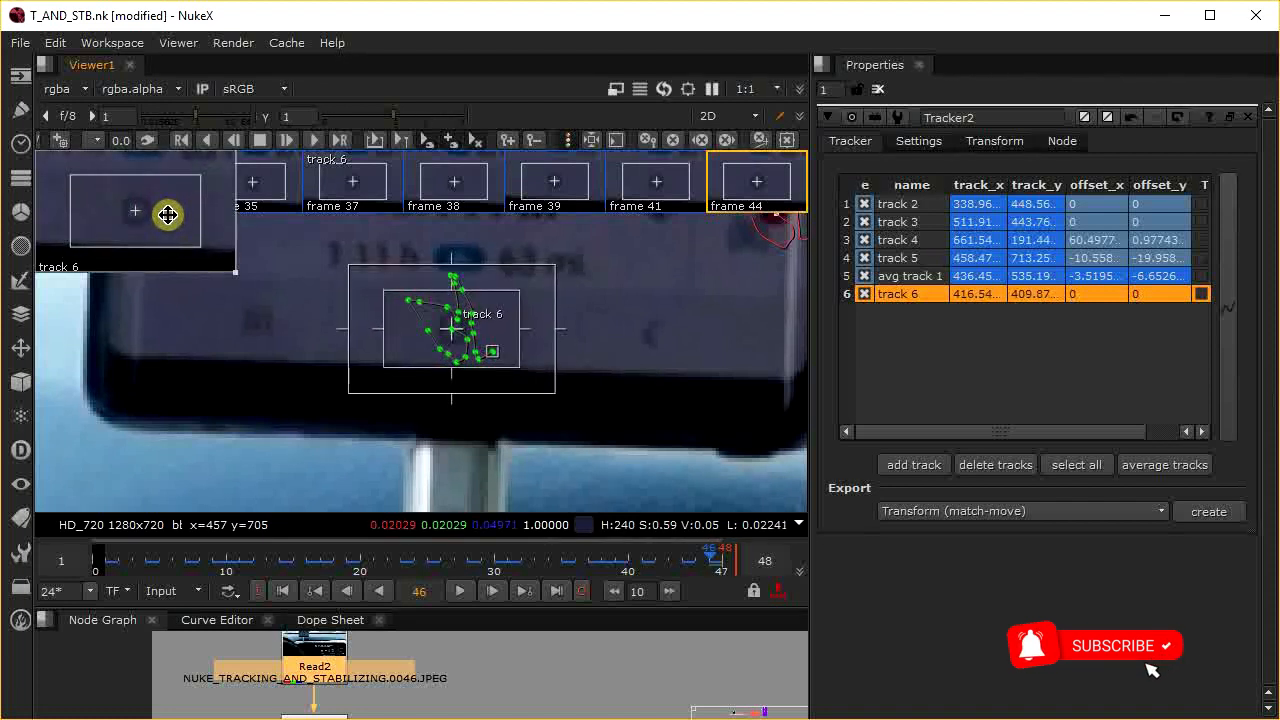
# Step: Keyframe the home-button track on the button at frames 47 and 48, and show the error colours on the track path
pyautogui.click(722, 558)
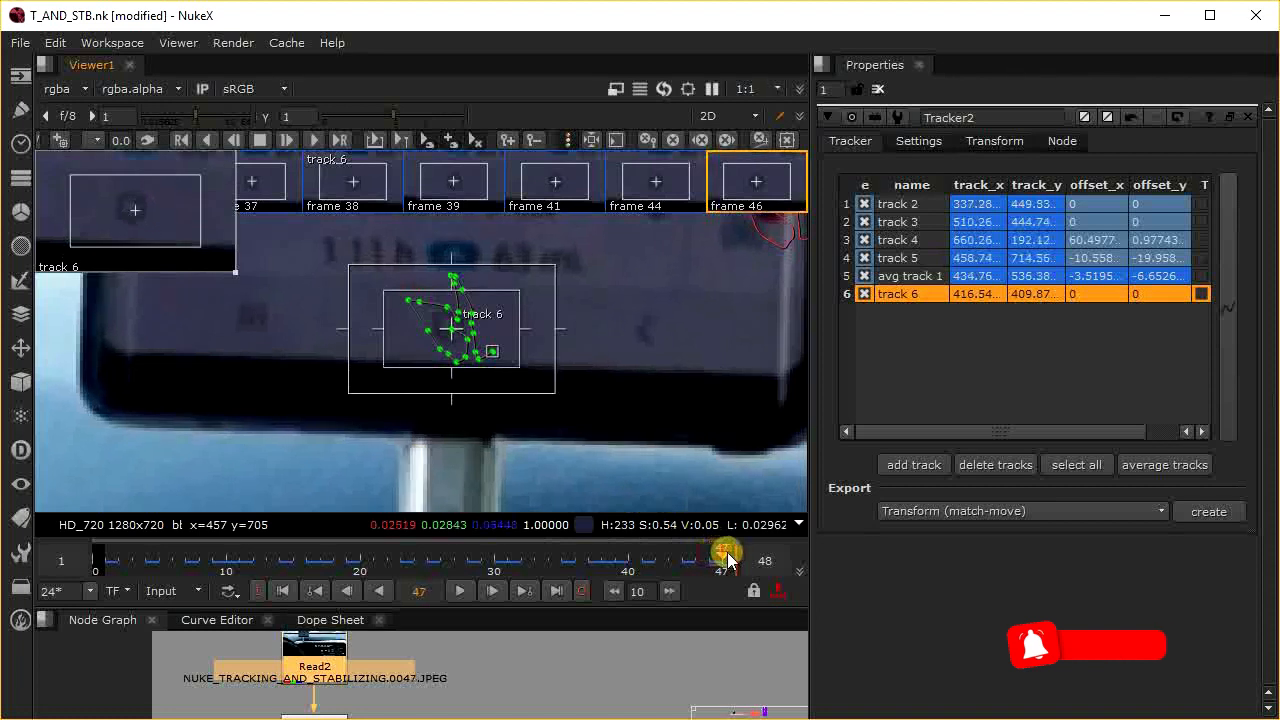
pyautogui.click(731, 558)
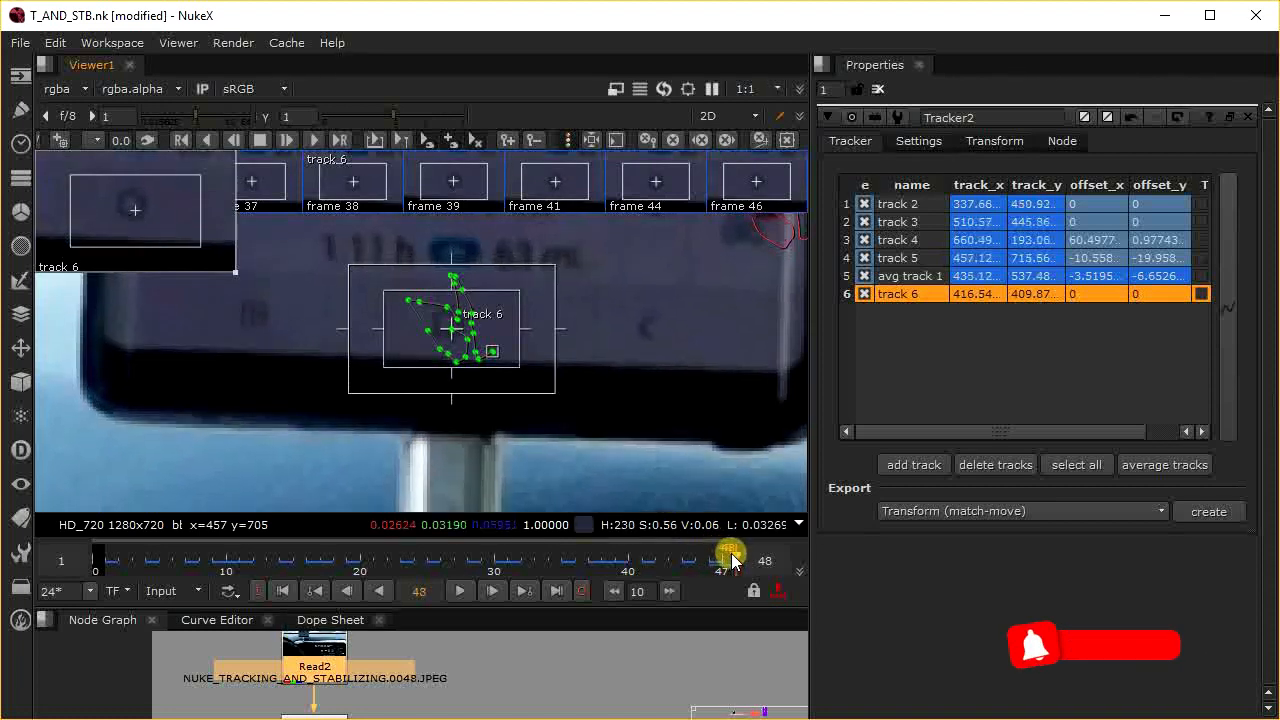
pyautogui.click(728, 558)
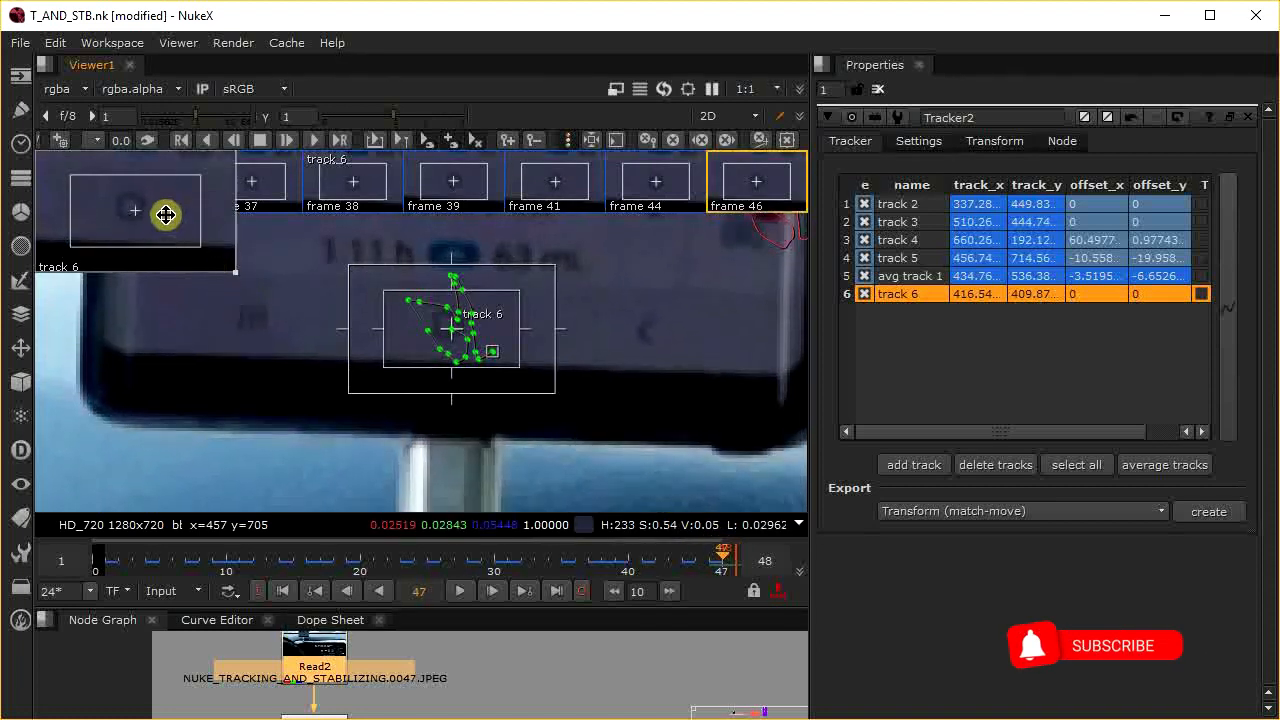
pyautogui.moveTo(166, 217); pyautogui.dragTo(172, 215)
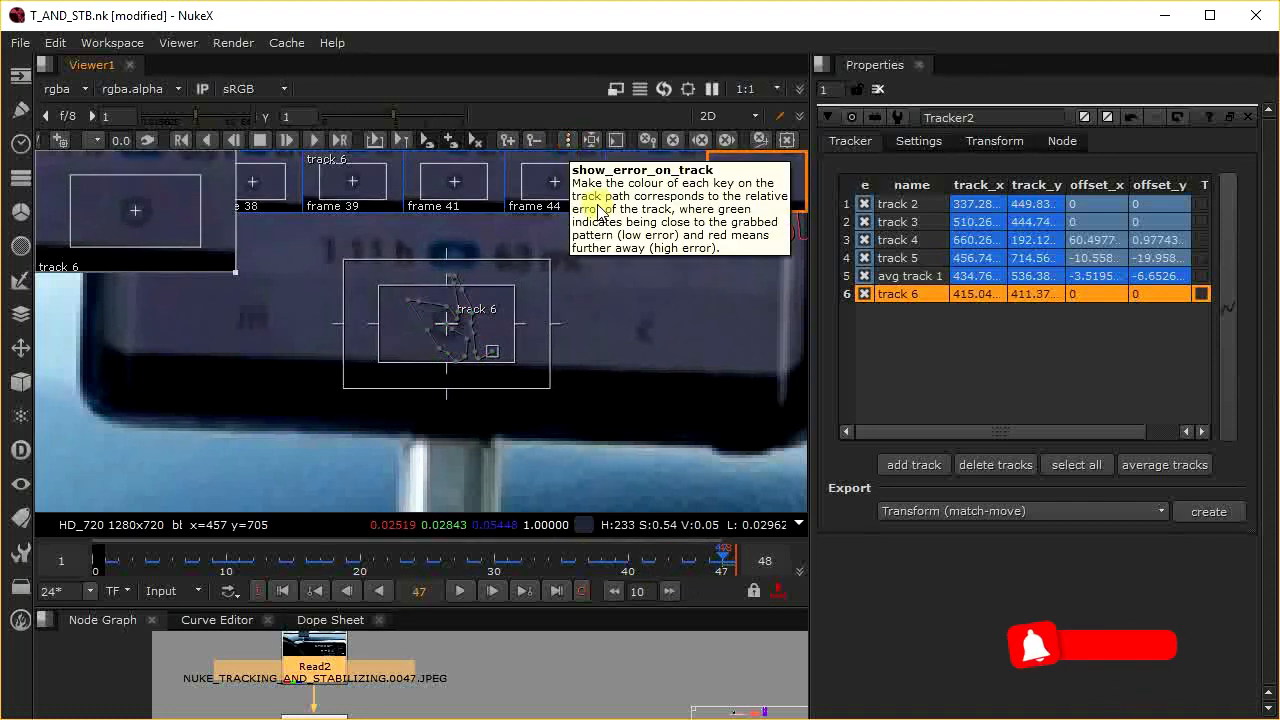
pyautogui.click(735, 560)
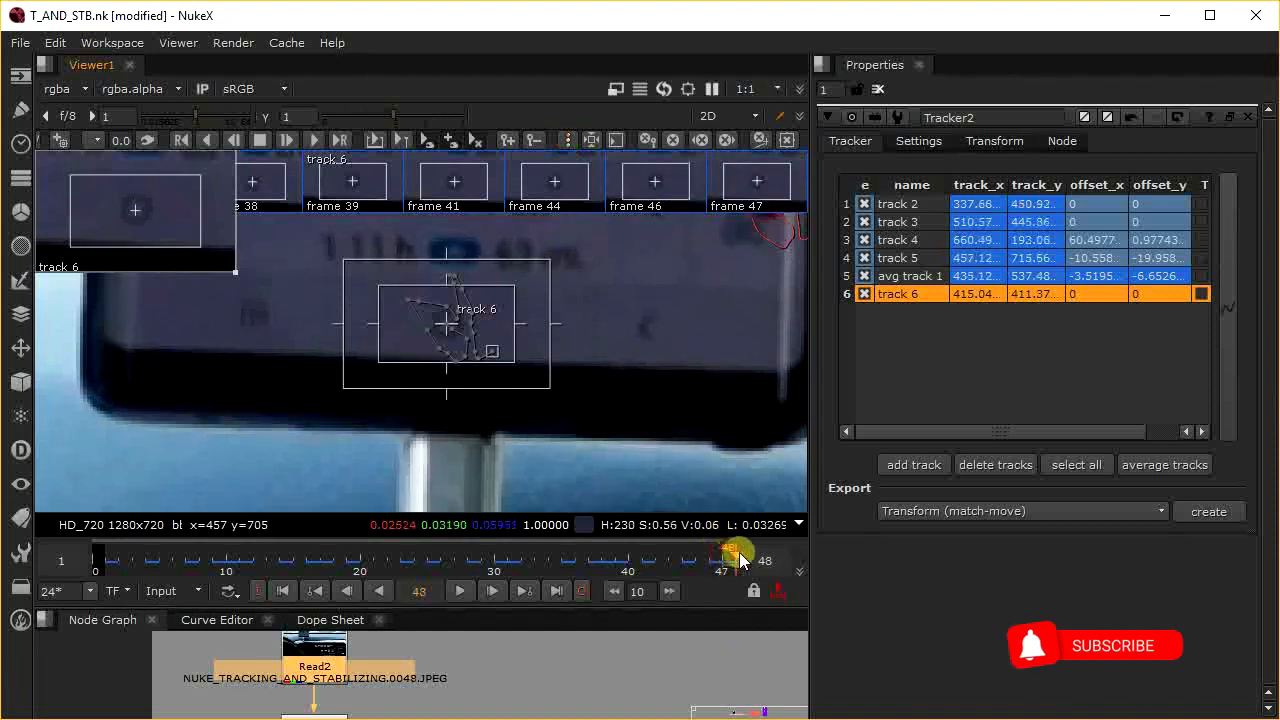
pyautogui.moveTo(165, 196); pyautogui.dragTo(164, 199)
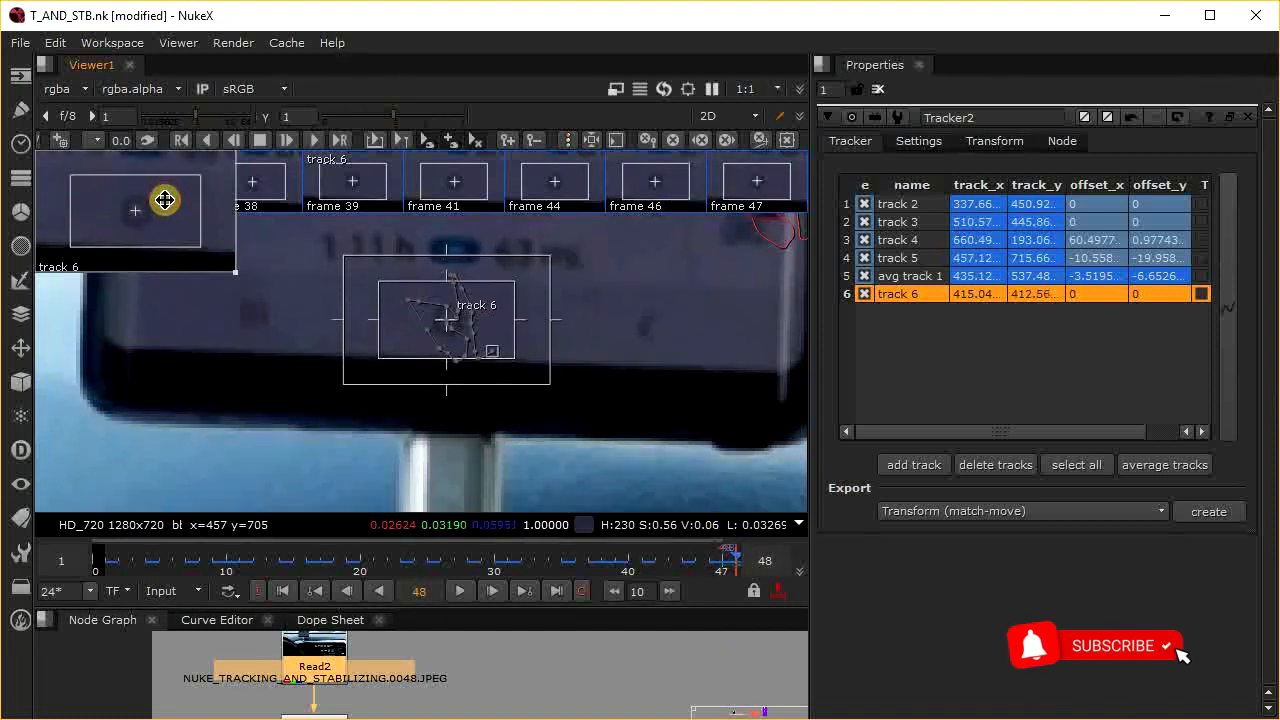
pyautogui.click(568, 141)
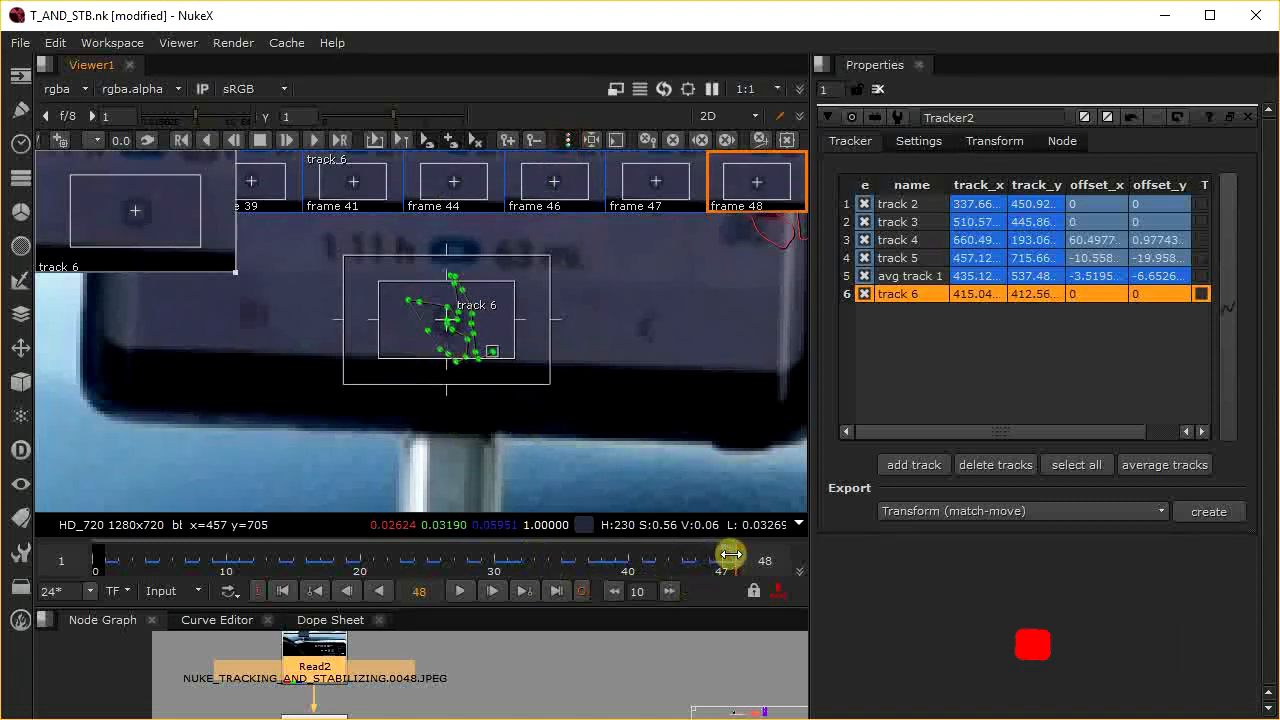
# Step: Scrub through the middle of the shot to check the home-button track's position between its manual keyframes
pyautogui.click(393, 557)
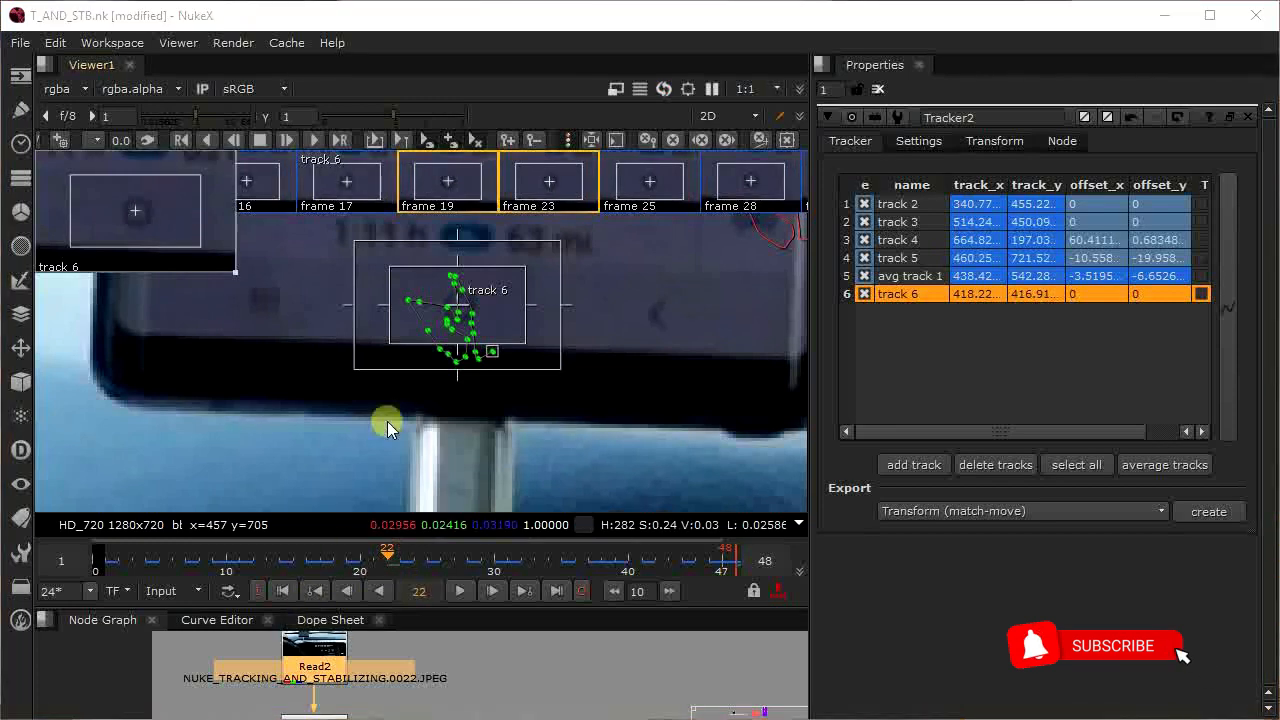
pyautogui.moveTo(380, 555)
pyautogui.mouseDown()
pyautogui.moveTo(568, 557)
pyautogui.moveTo(538, 571)
pyautogui.moveTo(561, 575)
pyautogui.mouseUp()
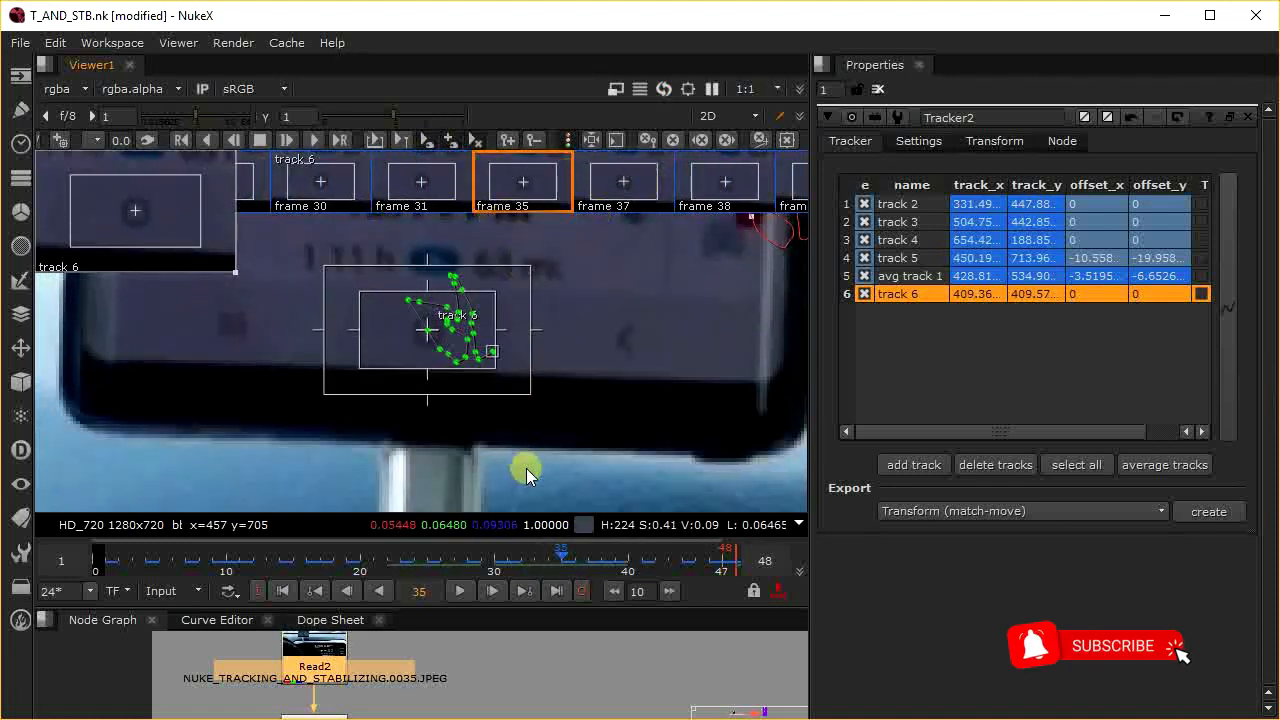
pyautogui.moveTo(567, 555)
pyautogui.mouseDown()
pyautogui.moveTo(578, 555)
pyautogui.moveTo(564, 558)
pyautogui.mouseUp()
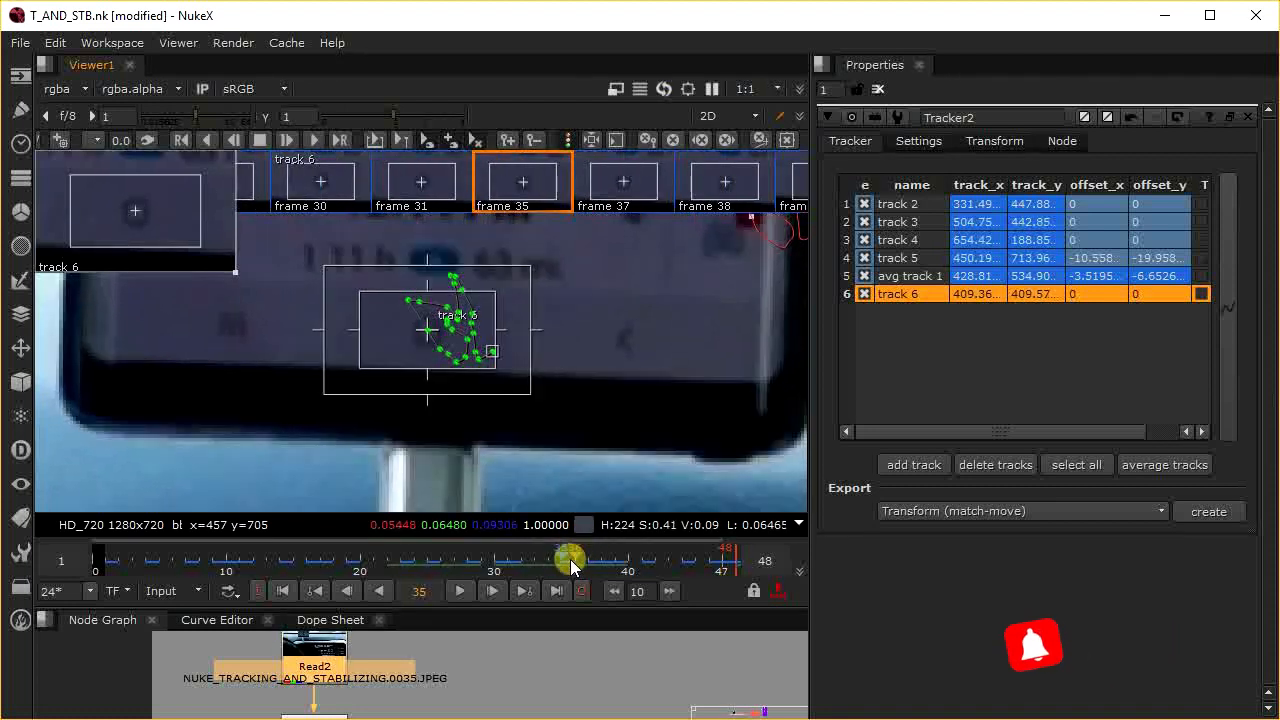
pyautogui.scroll(2, 569, 557)
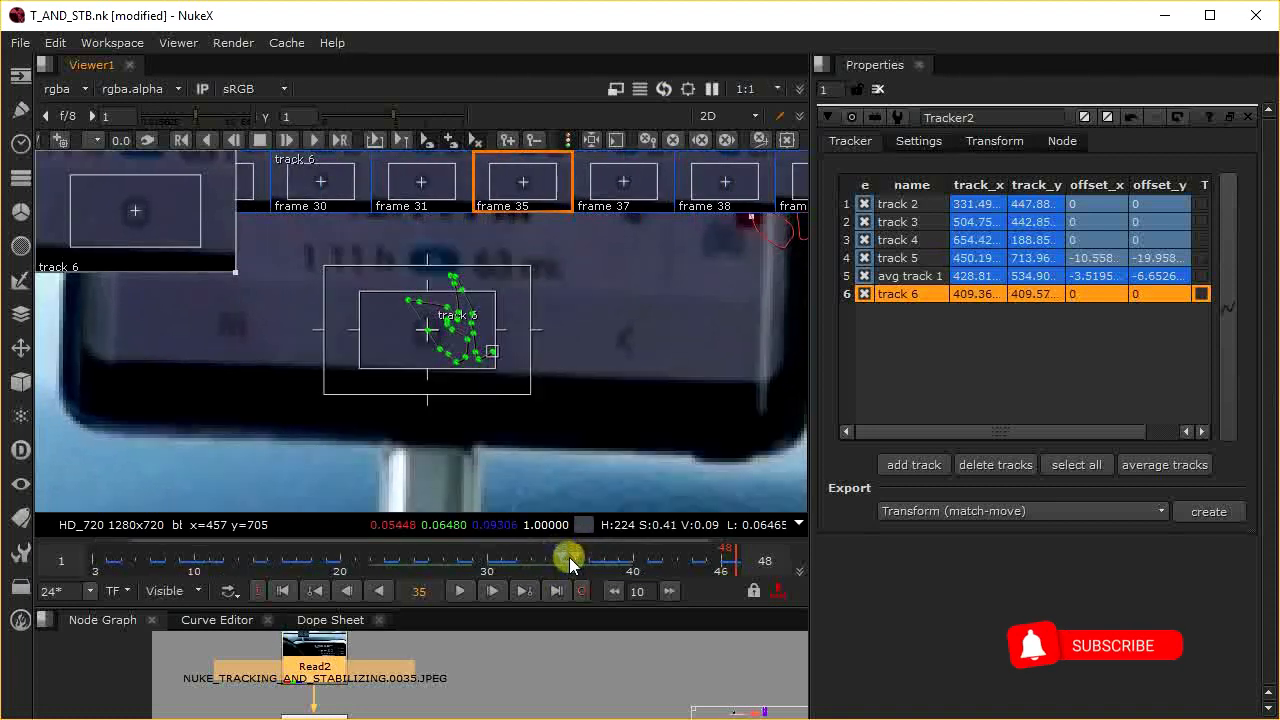
pyautogui.scroll(2, 570, 557)
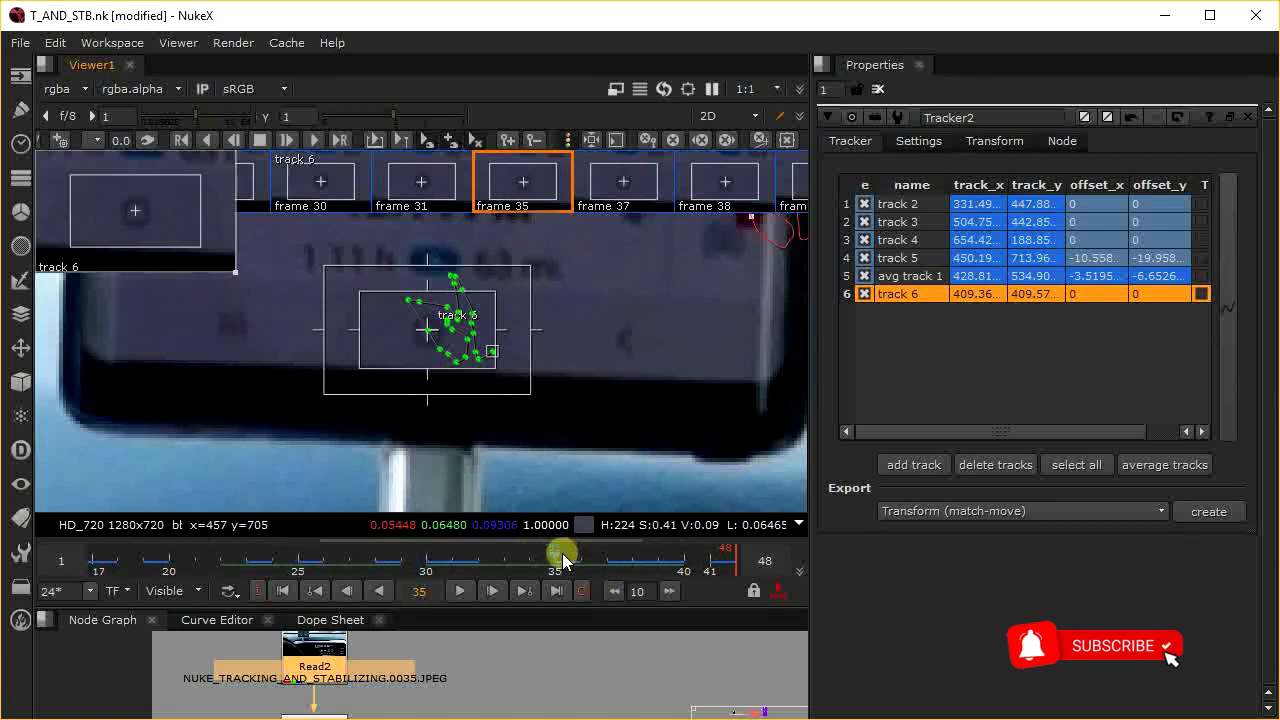
pyautogui.moveTo(555, 554); pyautogui.dragTo(537, 555)
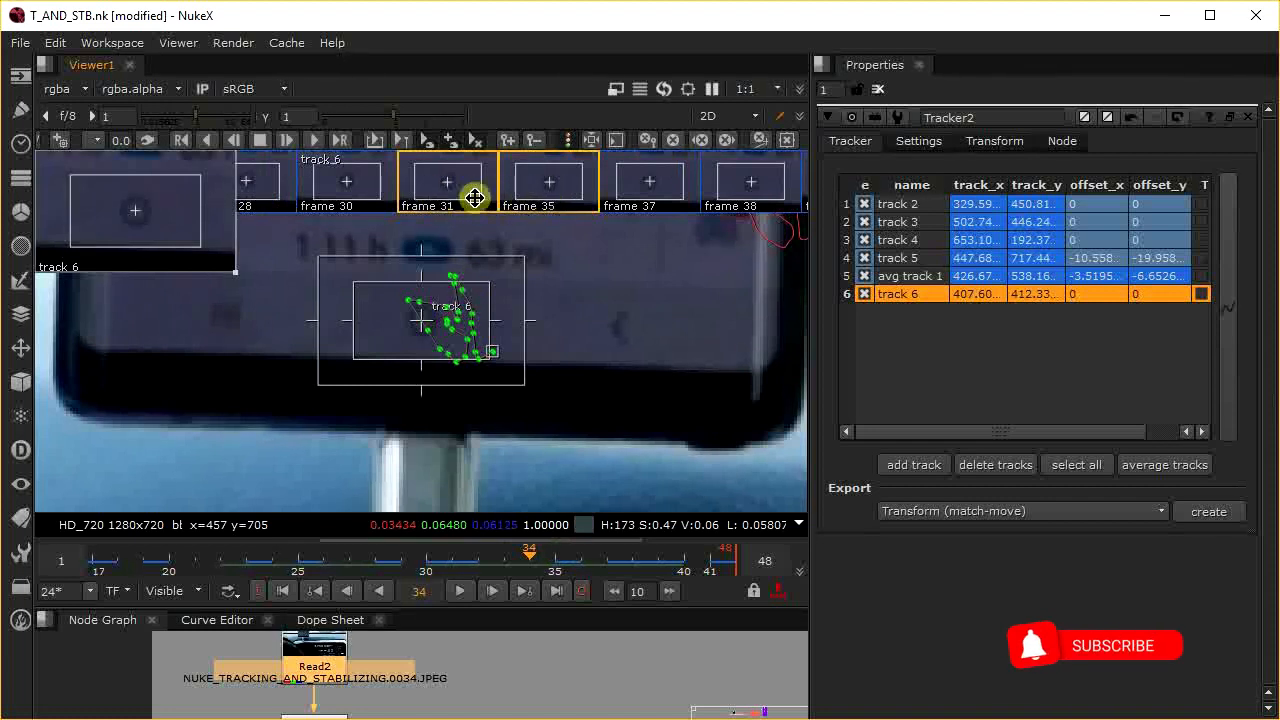
pyautogui.scroll(-2, 485, 563)
pyautogui.scroll(-3, 483, 568)
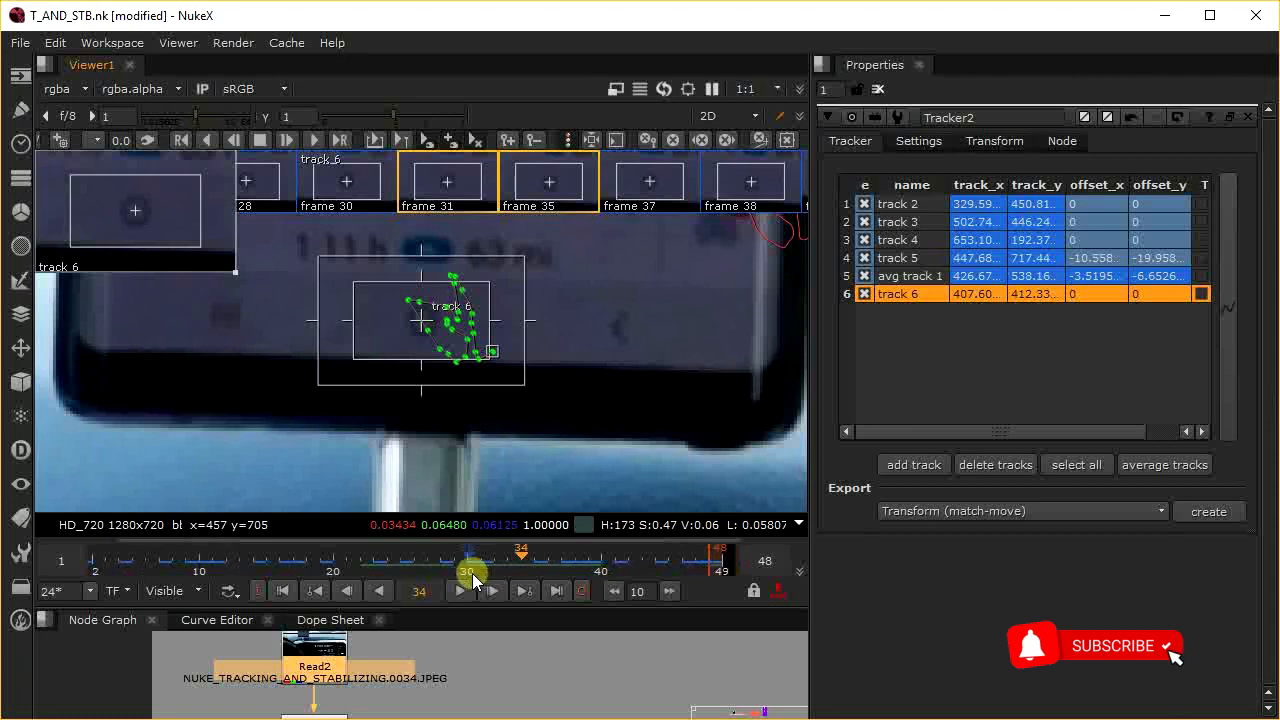
pyautogui.moveTo(521, 556)
pyautogui.mouseDown()
pyautogui.moveTo(571, 557)
pyautogui.moveTo(516, 569)
pyautogui.mouseUp()
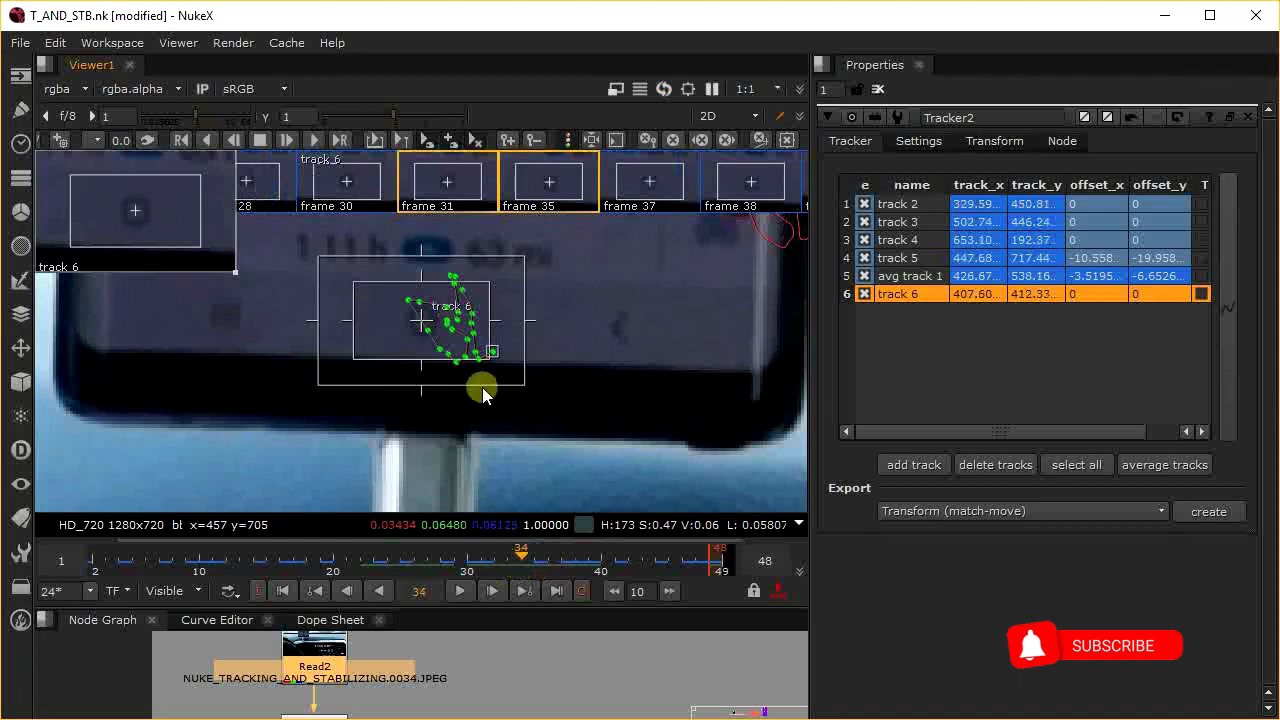
# Step: Step frame by frame forward and back through the shot to check the home-button track against its manual keyframes
pyautogui.press('Right')
pyautogui.press('Right')
pyautogui.press('Right')
pyautogui.press('Right')
pyautogui.press('Right')
pyautogui.press('Right')
pyautogui.press('Right')
pyautogui.press('Left')
pyautogui.press('Left')
pyautogui.press('Left')
pyautogui.press('Left')
pyautogui.press('Left')
pyautogui.press('Left')
pyautogui.press('Left')
pyautogui.press('Left')
pyautogui.press('Left')
pyautogui.press('Left')
pyautogui.press('Left')
pyautogui.press('Left')
pyautogui.press('Left')
pyautogui.press('Left')
pyautogui.press('Left')
pyautogui.press('Left')
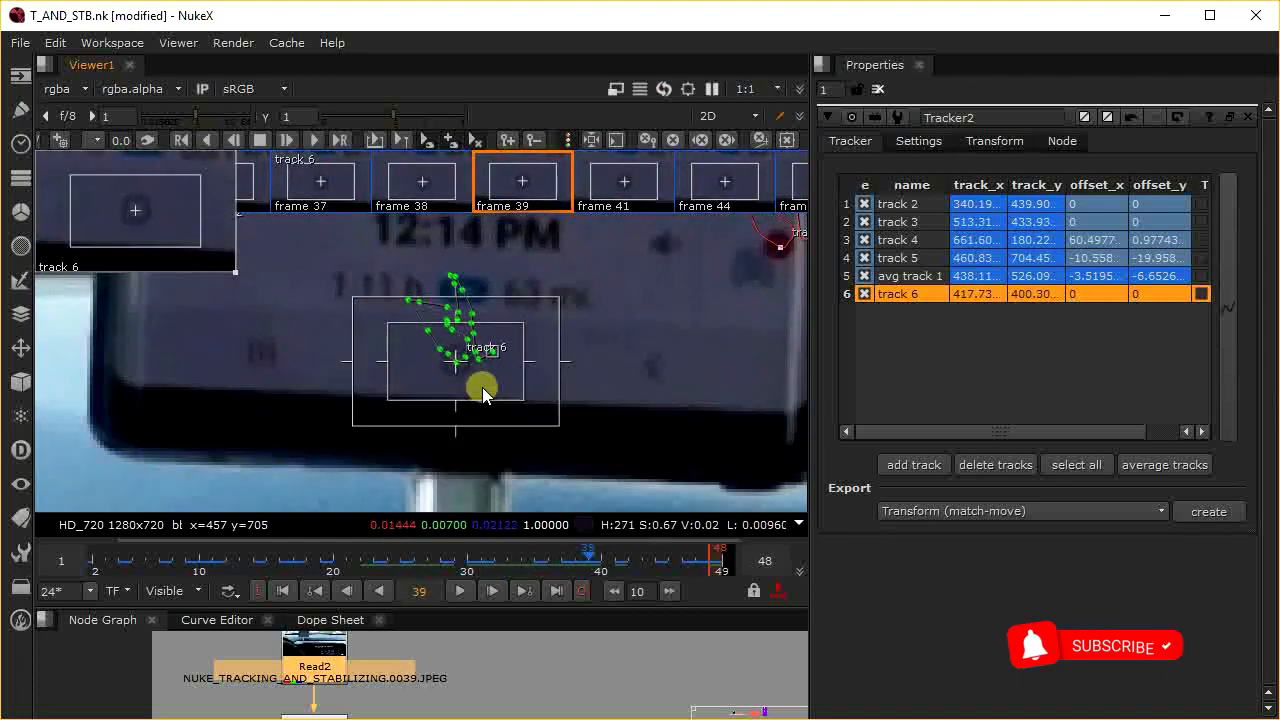
pyautogui.press('Left')
pyautogui.press('Left')
pyautogui.press('Left')
pyautogui.press('Left')
pyautogui.press('Left')
pyautogui.press('Left')
pyautogui.press('Left')
pyautogui.press('Left')
pyautogui.press('Left')
pyautogui.press('Left')
pyautogui.press('Left')
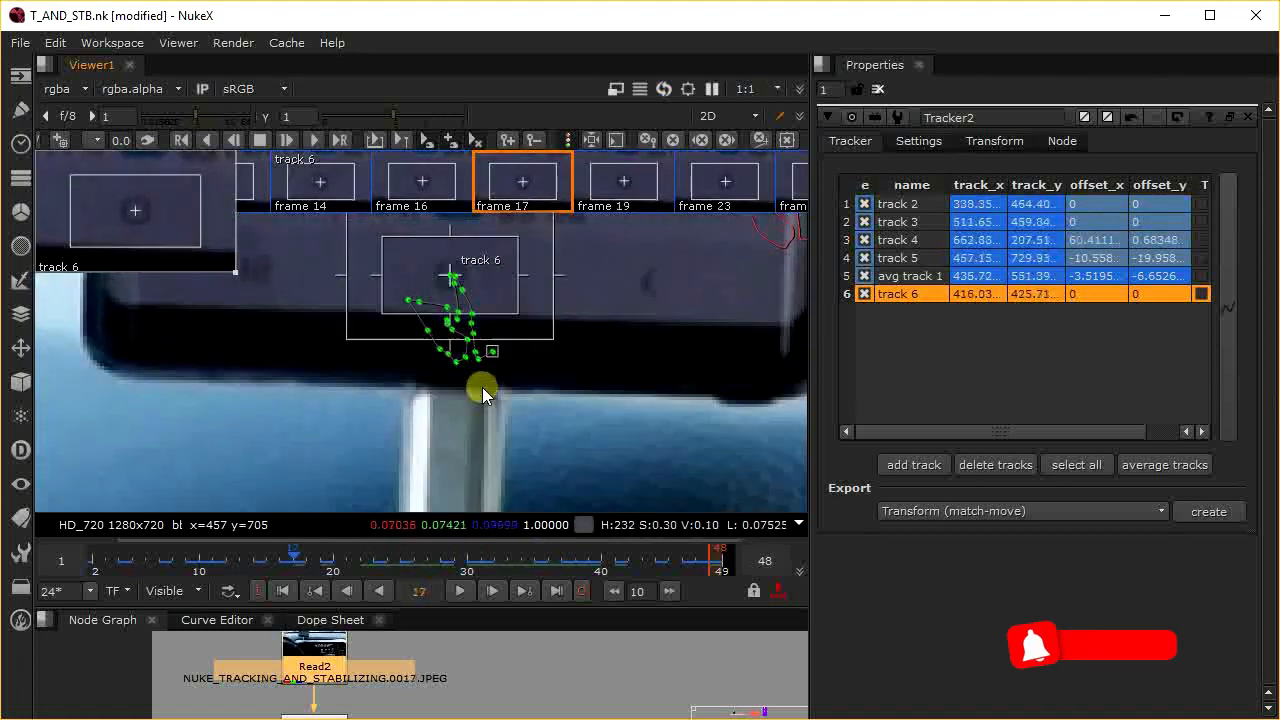
# Step: Run keyframe-based tracking on the home-button track across all its keyframes with key_track_all
pyautogui.moveTo(641, 260); pyautogui.dragTo(622, 335, button='middle')
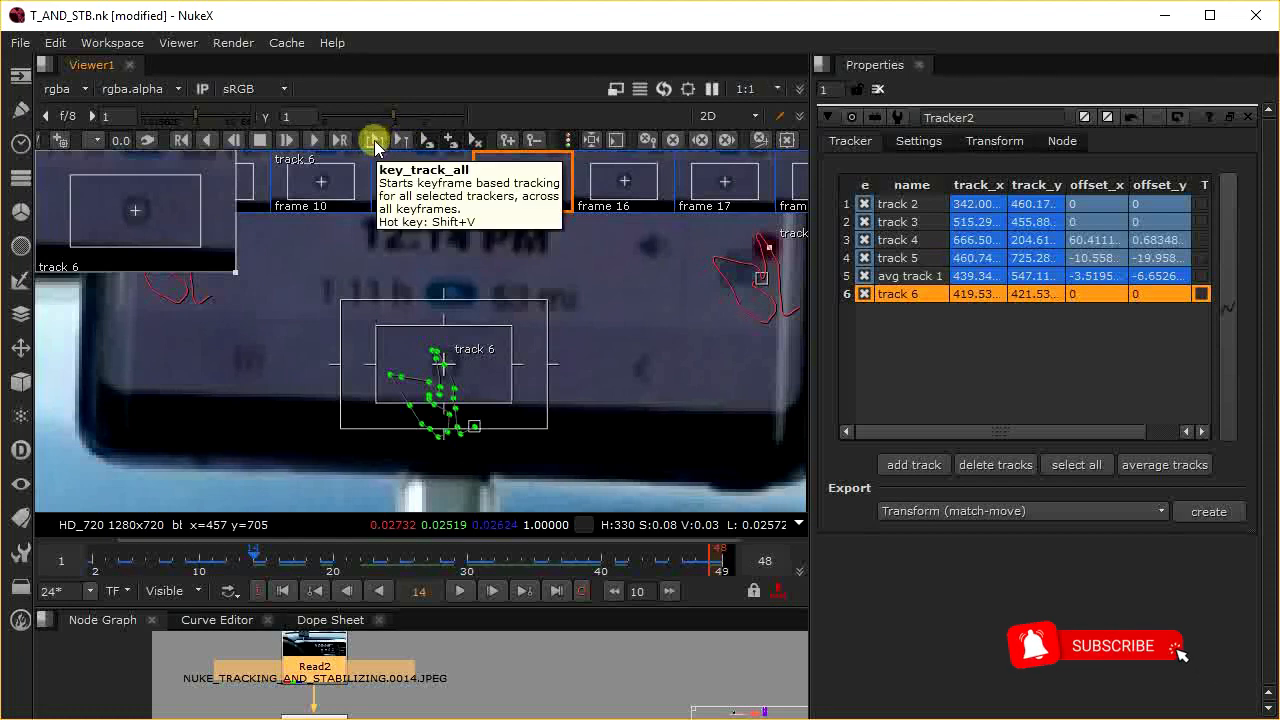
pyautogui.click(375, 142)
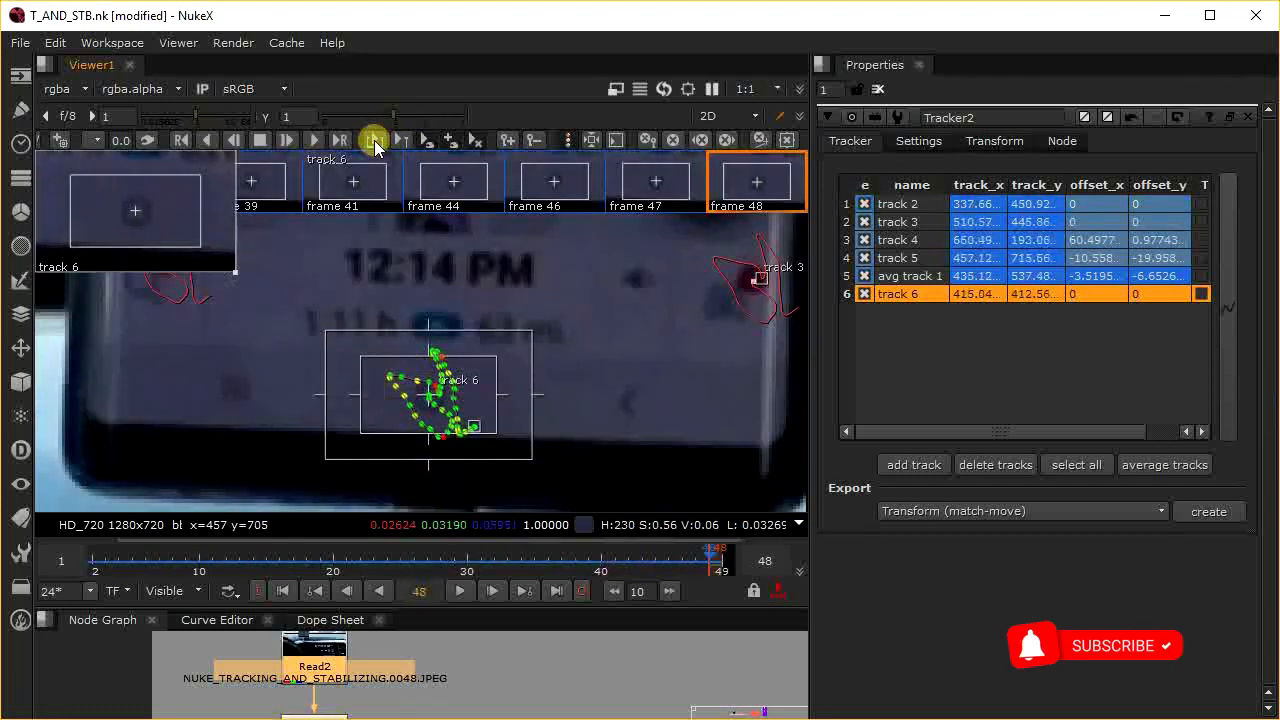
pyautogui.scroll(3, 440, 392)
pyautogui.scroll(-3, 440, 392)
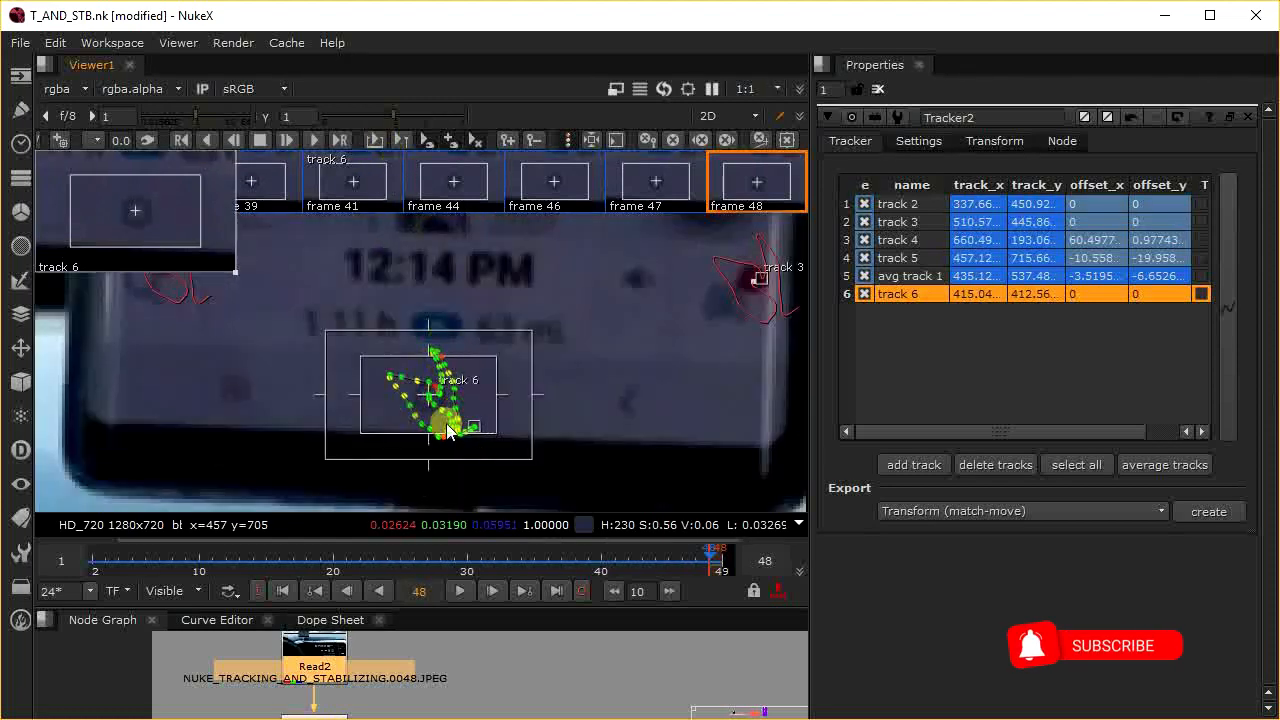
# Step: Set the timeline range to Input and recentre the home-button track at frame 15, adding a manual keyframe
pyautogui.scroll(3, 431, 399)
pyautogui.click(97, 556)
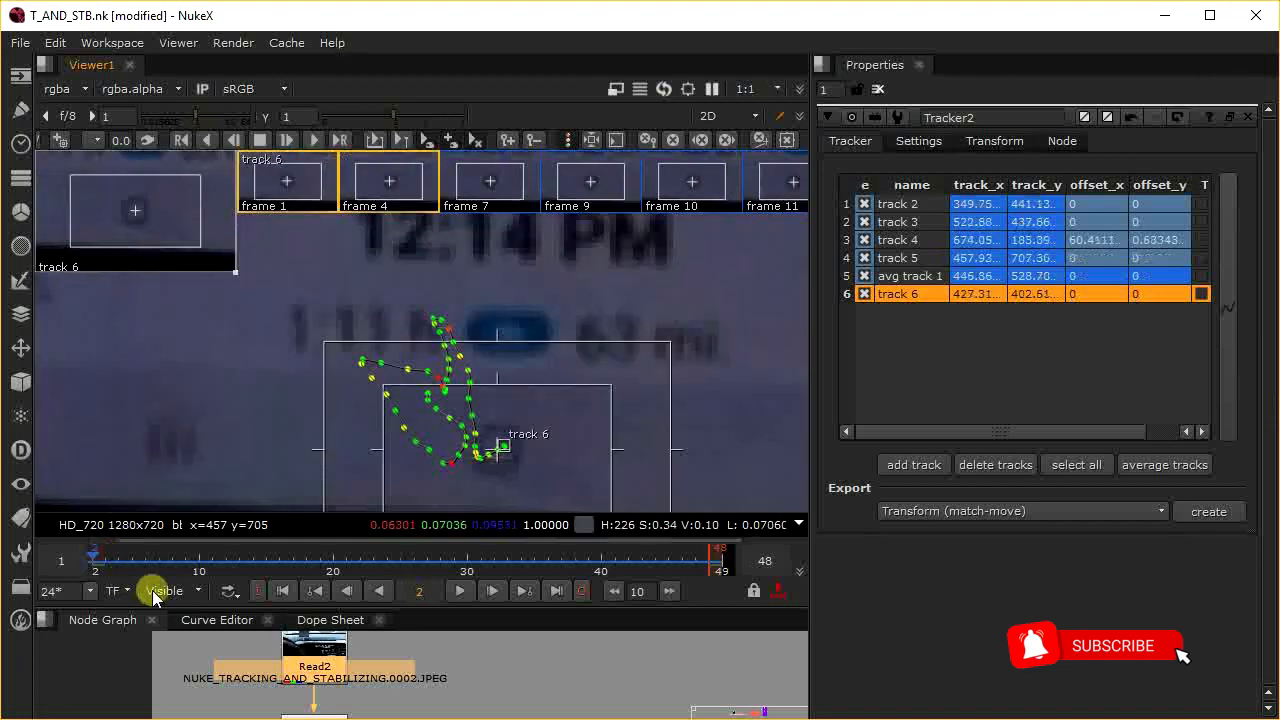
pyautogui.click(170, 591)
pyautogui.click(183, 630)
pyautogui.moveTo(105, 558); pyautogui.dragTo(279, 574)
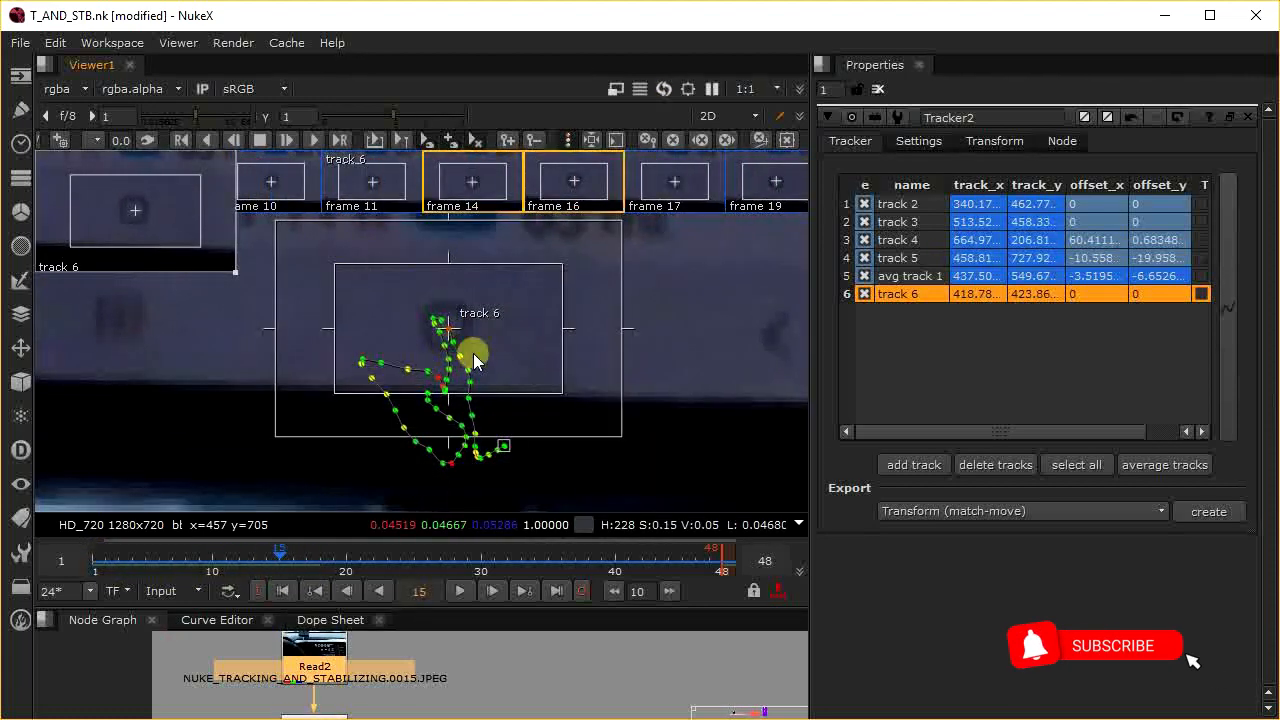
pyautogui.scroll(3, 490, 315)
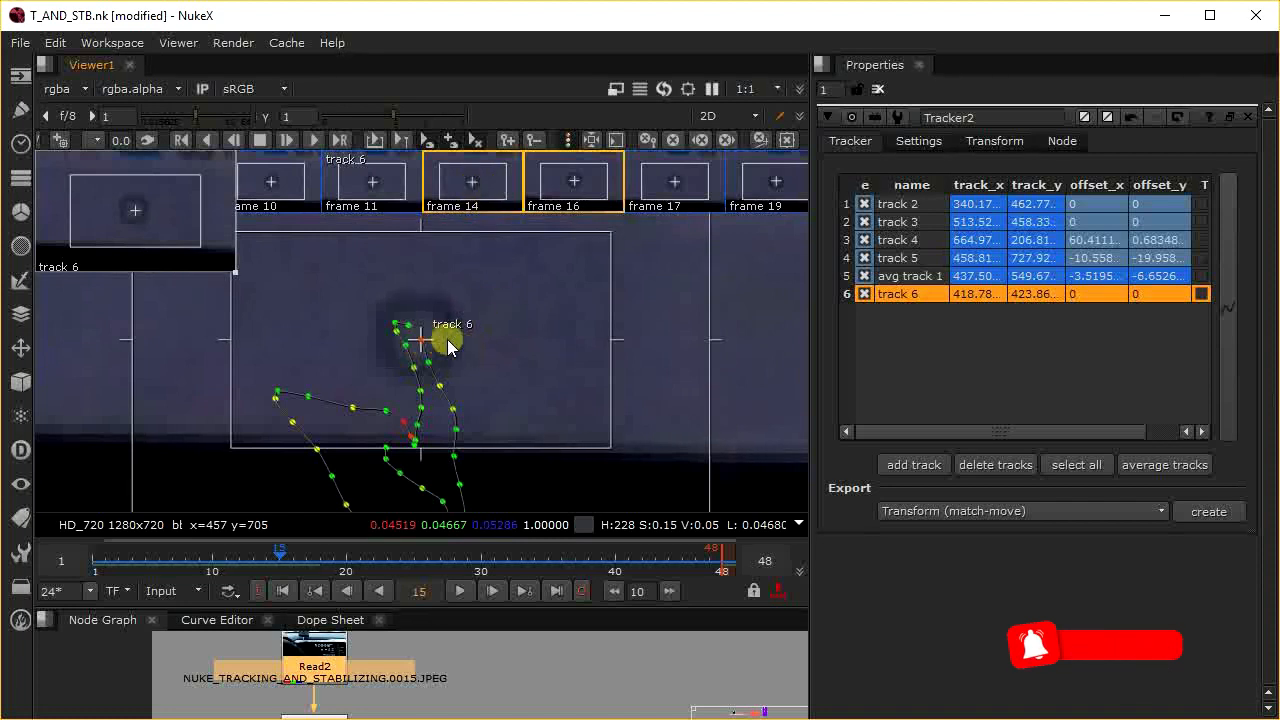
pyautogui.moveTo(169, 218); pyautogui.dragTo(170, 219)
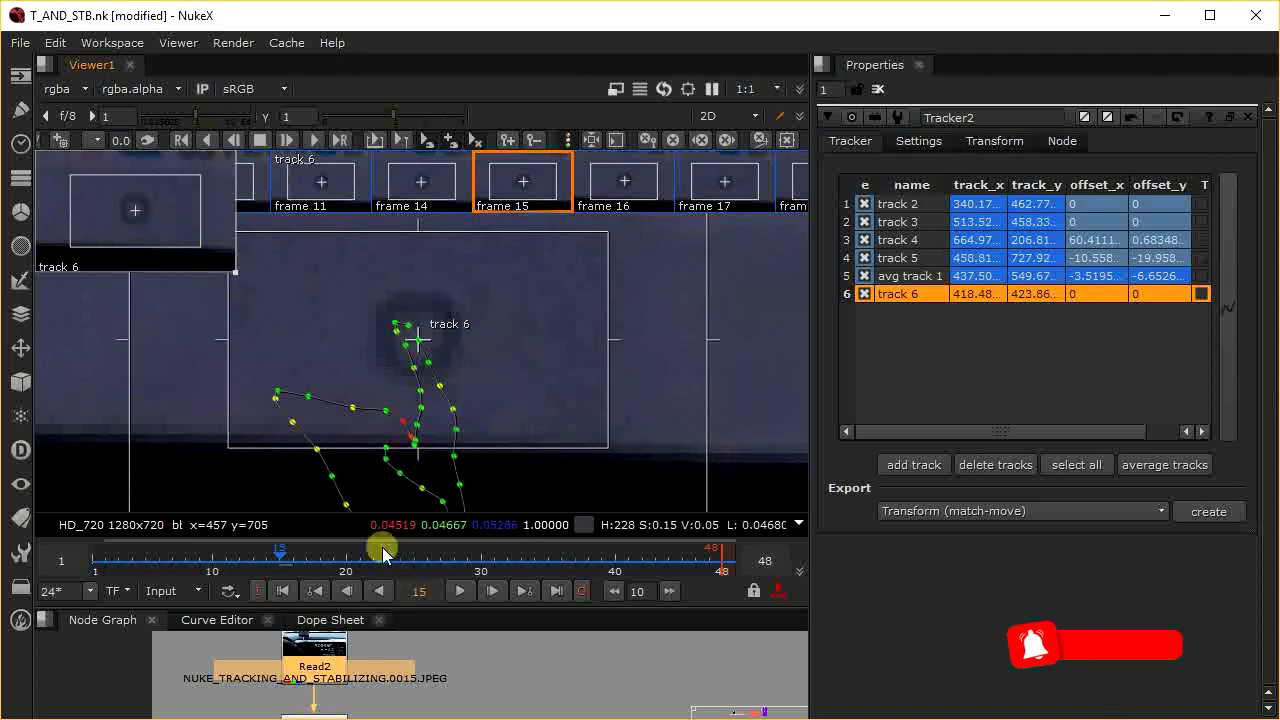
# Step: Step forward through the tracked frames to frame 27 and nudge the track onto the home button, adding a manual keyframe
pyautogui.press('Right')
pyautogui.press('Right')
pyautogui.press('Right')
pyautogui.press('Right')
pyautogui.press('Right')
pyautogui.press('Right')
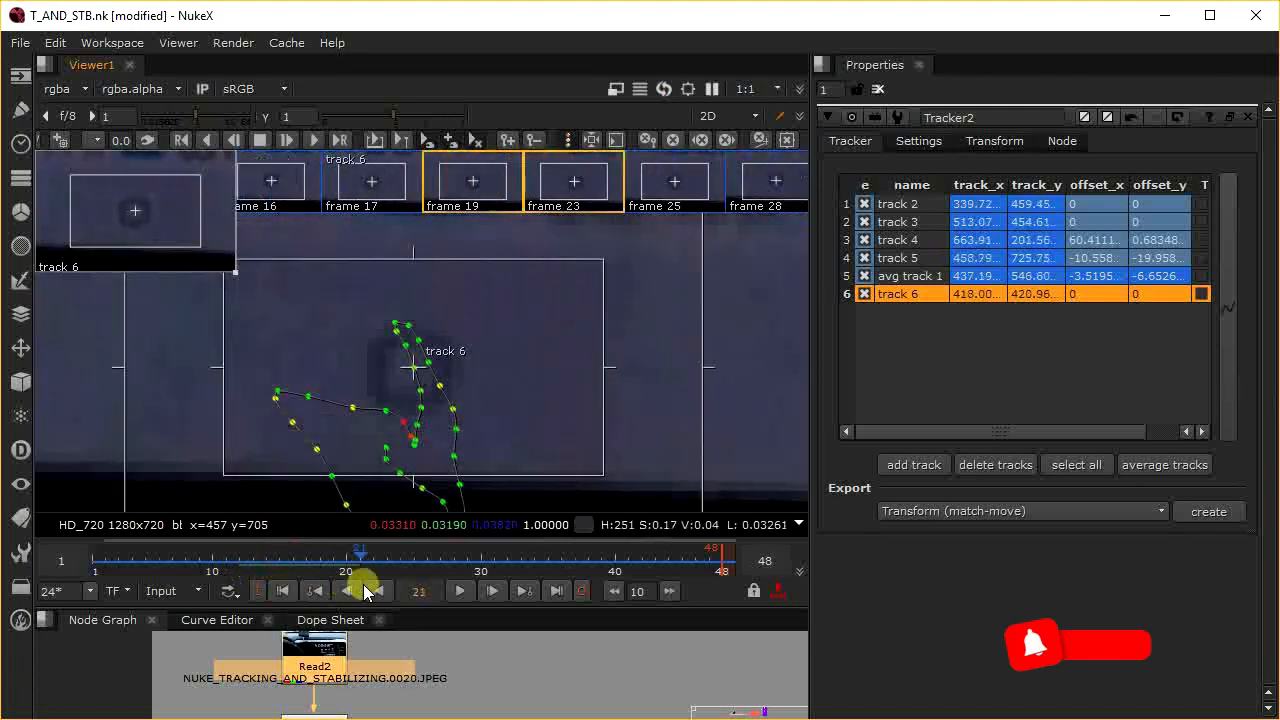
pyautogui.press('Right')
pyautogui.press('Right')
pyautogui.press('Right')
pyautogui.press('Right')
pyautogui.press('Right')
pyautogui.press('Right')
pyautogui.press('Left')
pyautogui.press('Right')
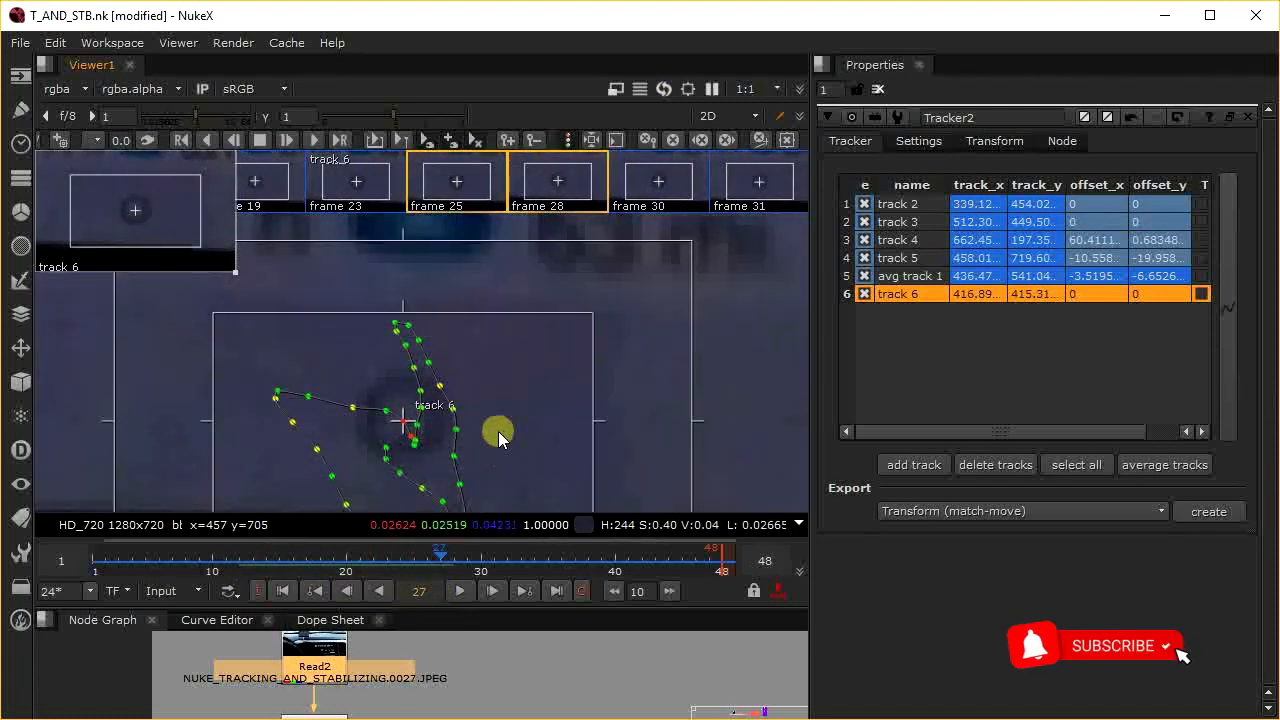
pyautogui.moveTo(173, 209); pyautogui.dragTo(173, 210)
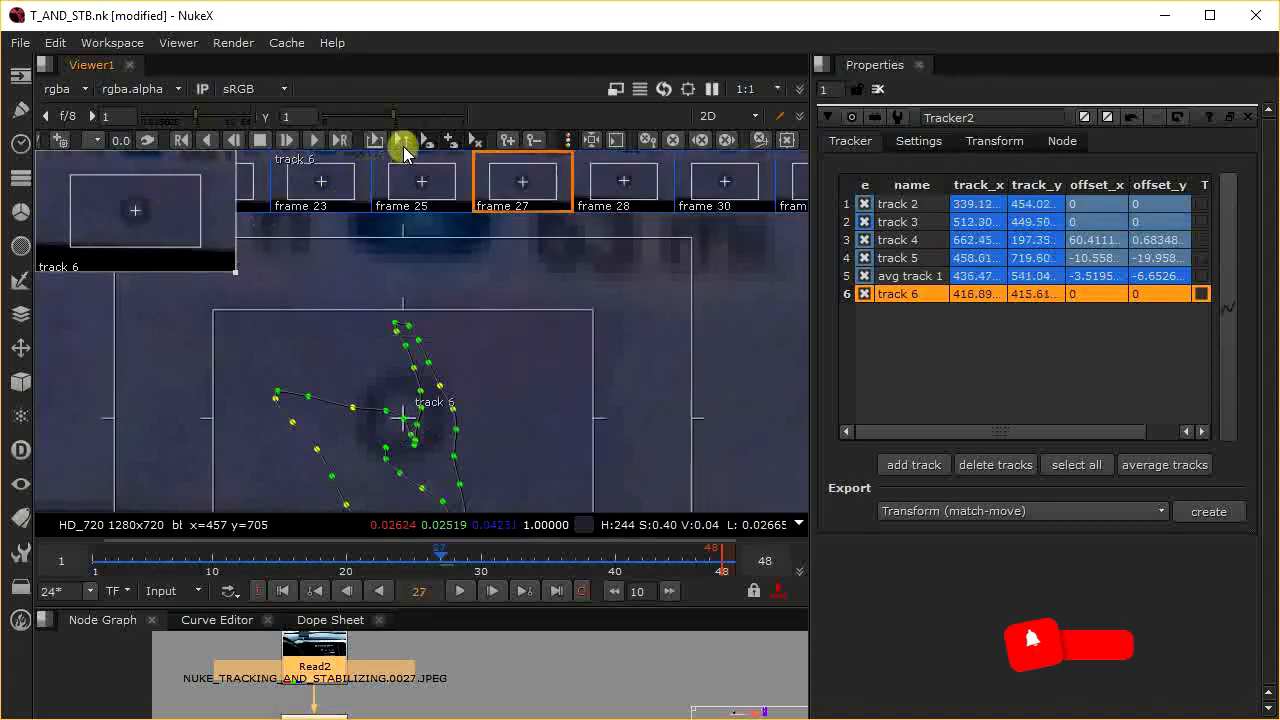
# Step: Deselect the home-button track and reselect it by its point in the viewer
pyautogui.click(487, 428)
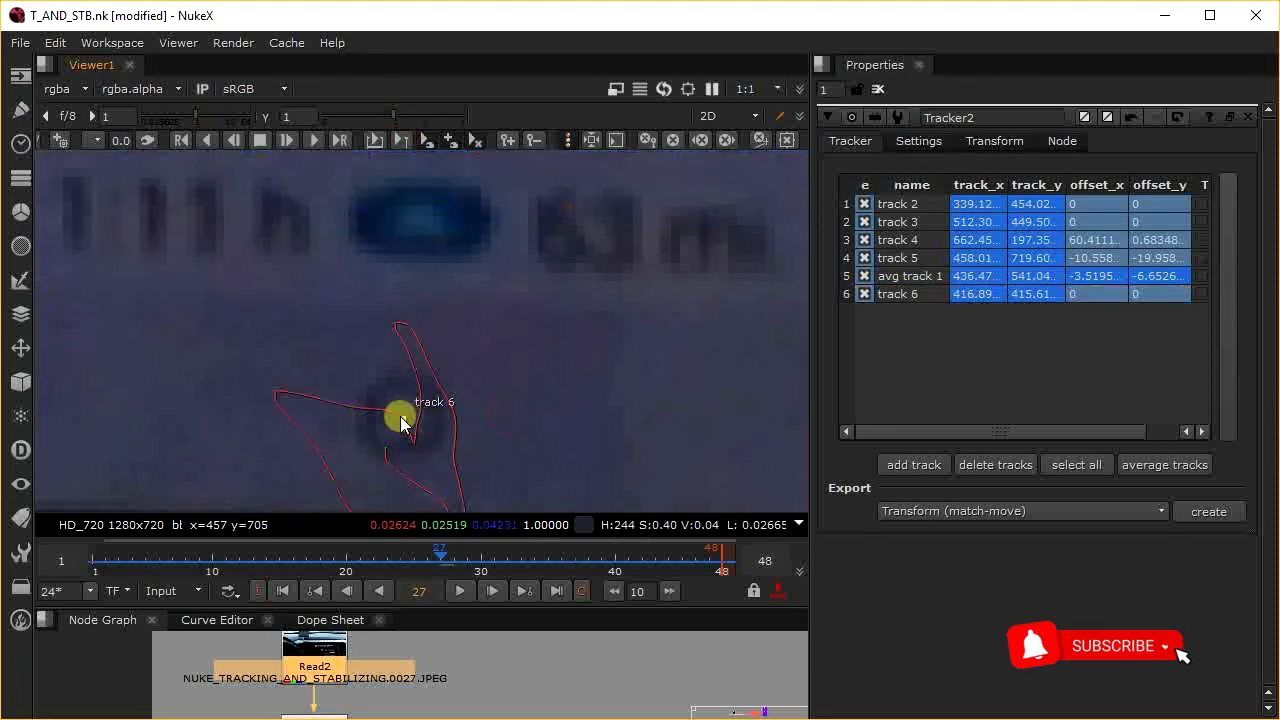
pyautogui.click(408, 416)
pyautogui.click(484, 396)
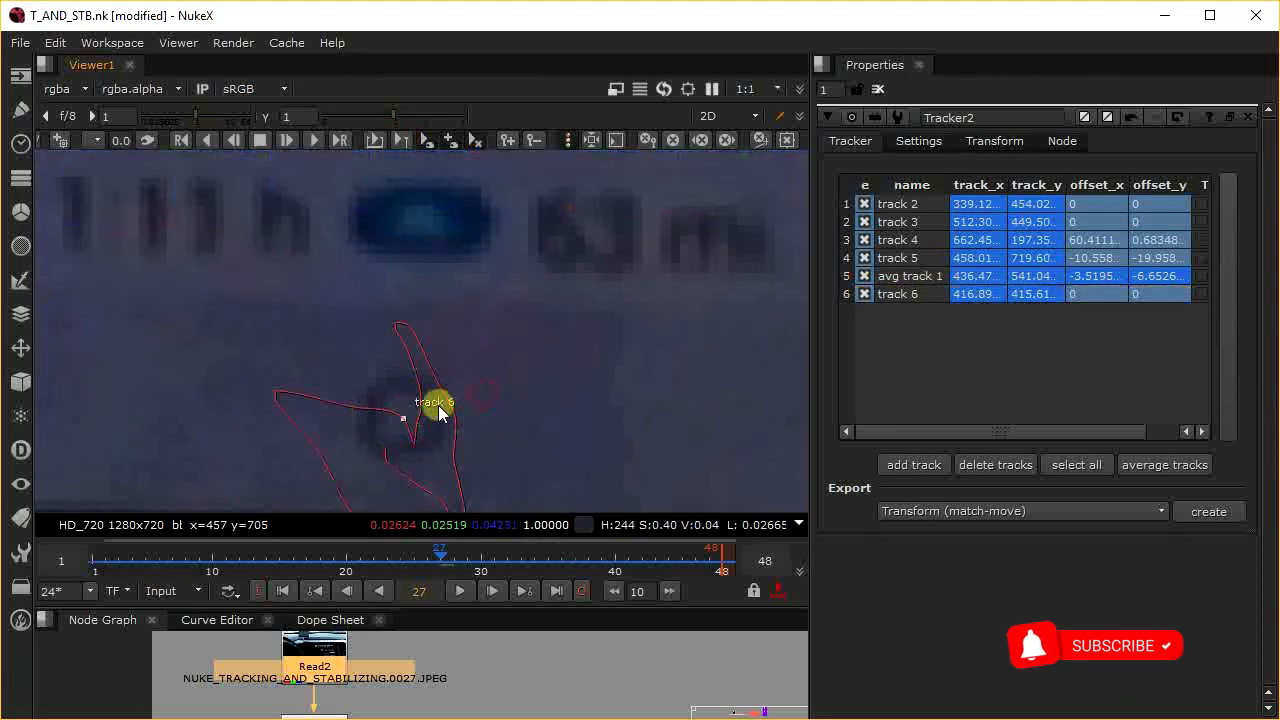
pyautogui.click(406, 416)
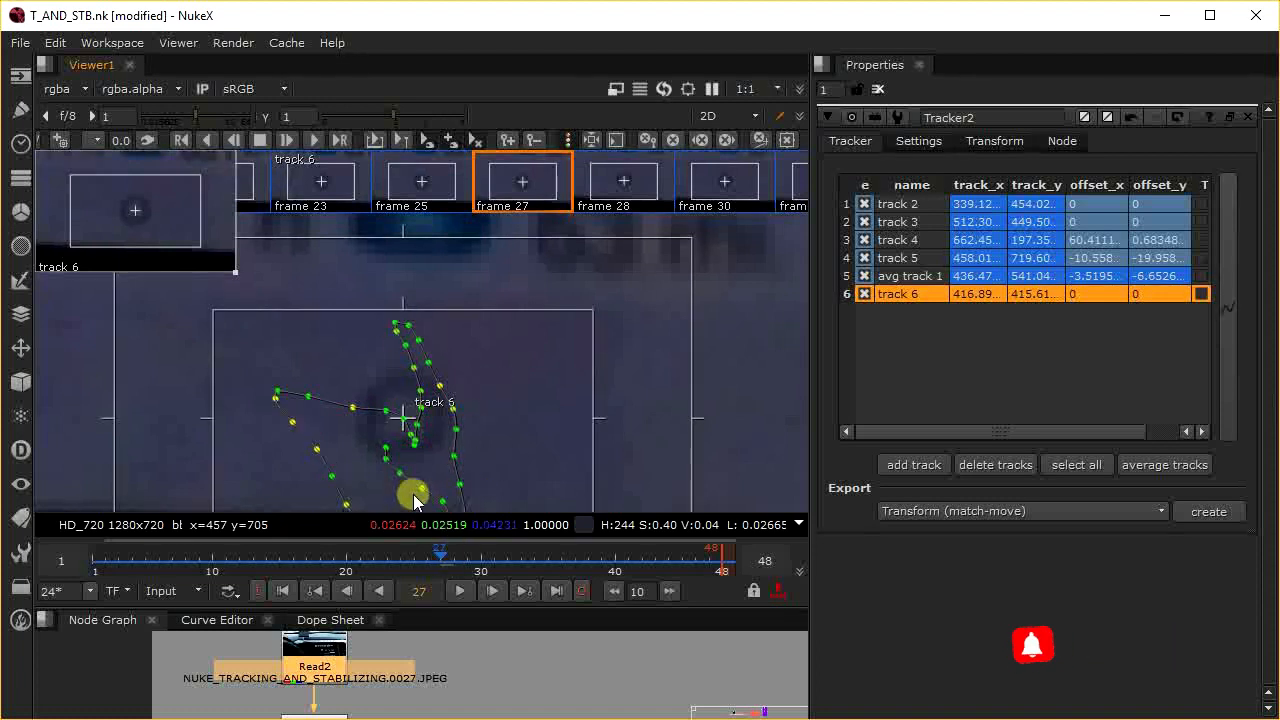
# Step: Review the Auto-Tracking and Keyframe Tracking options in Tracker2's settings, collapsing each group after viewing it
pyautogui.scroll(-3, 489, 350)
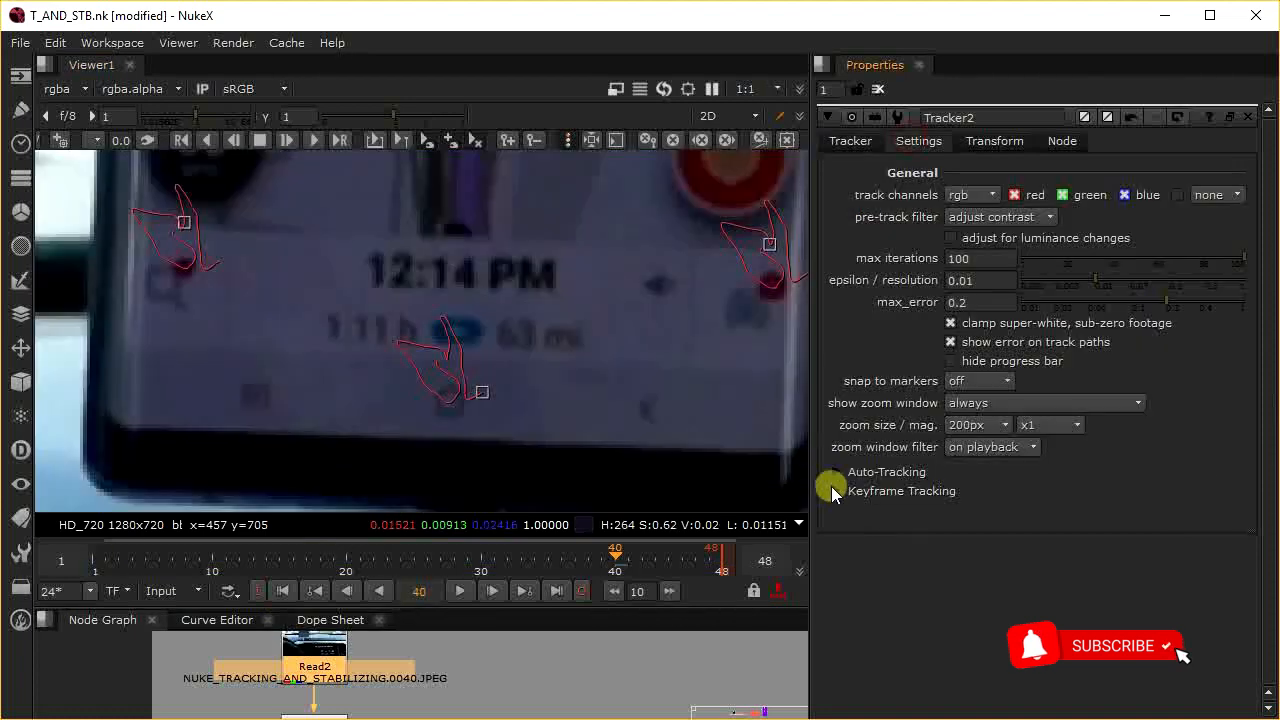
pyautogui.click(836, 473)
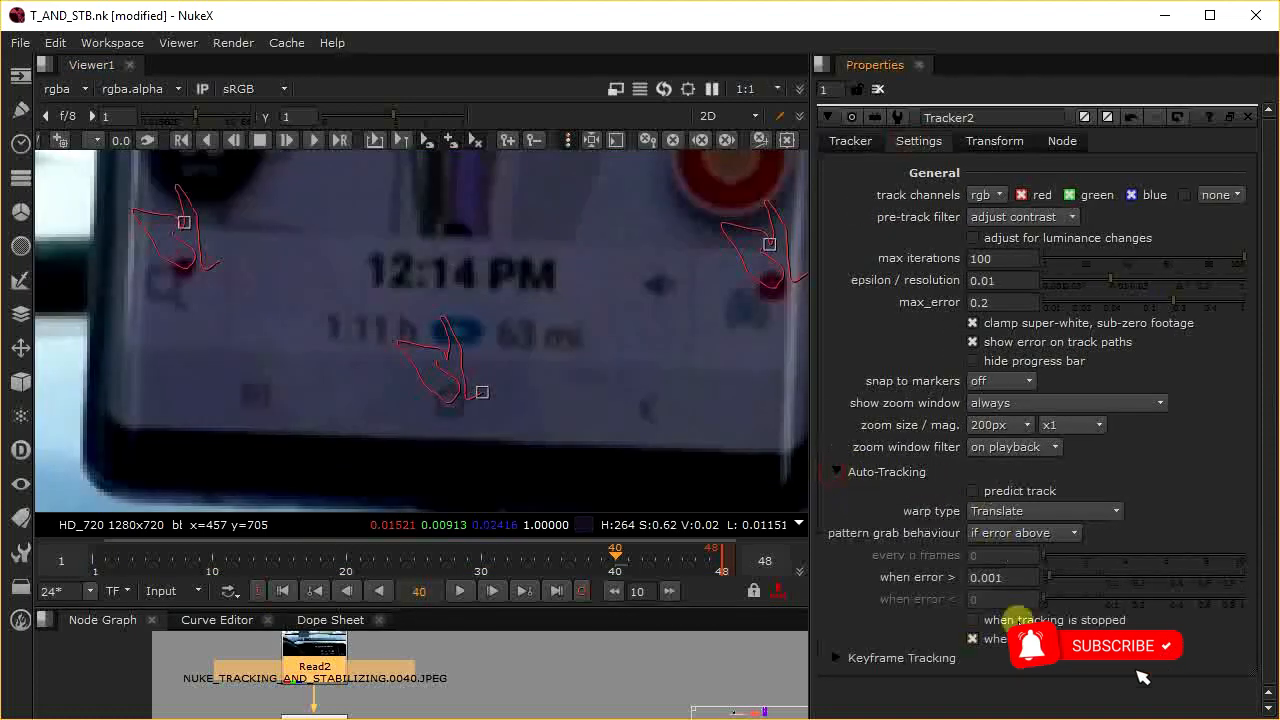
pyautogui.click(840, 473)
pyautogui.click(837, 492)
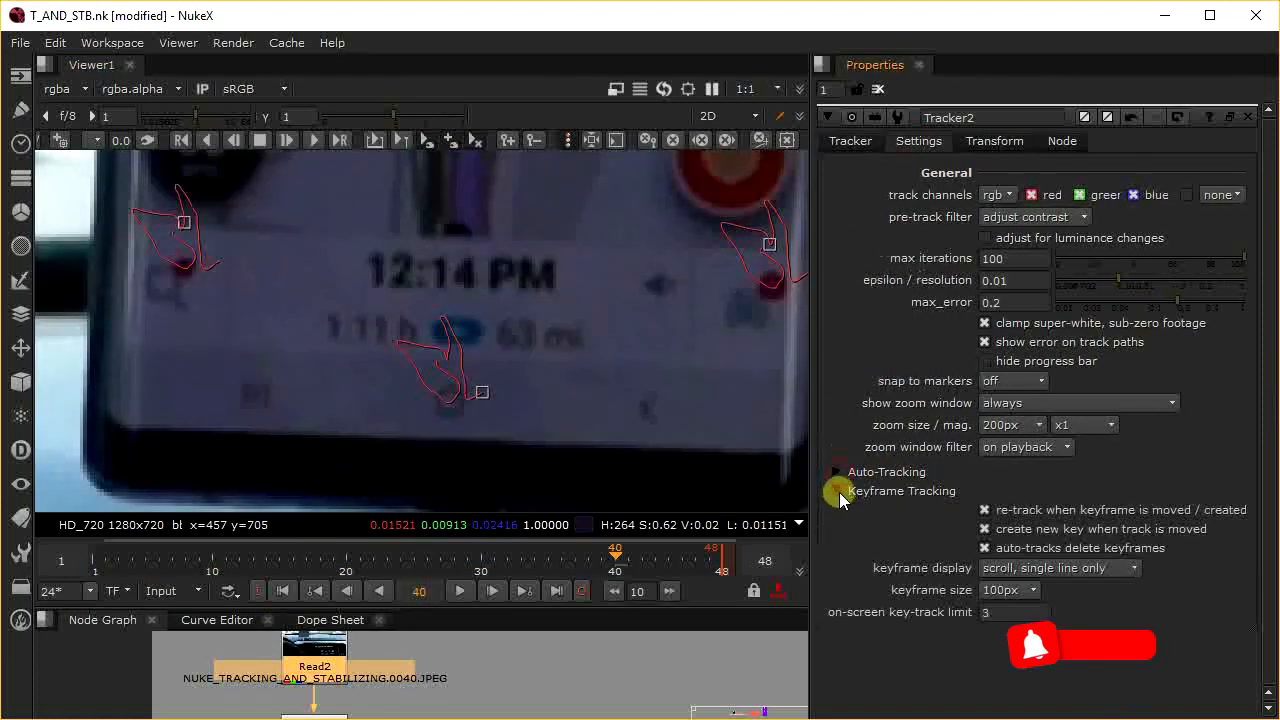
pyautogui.click(839, 490)
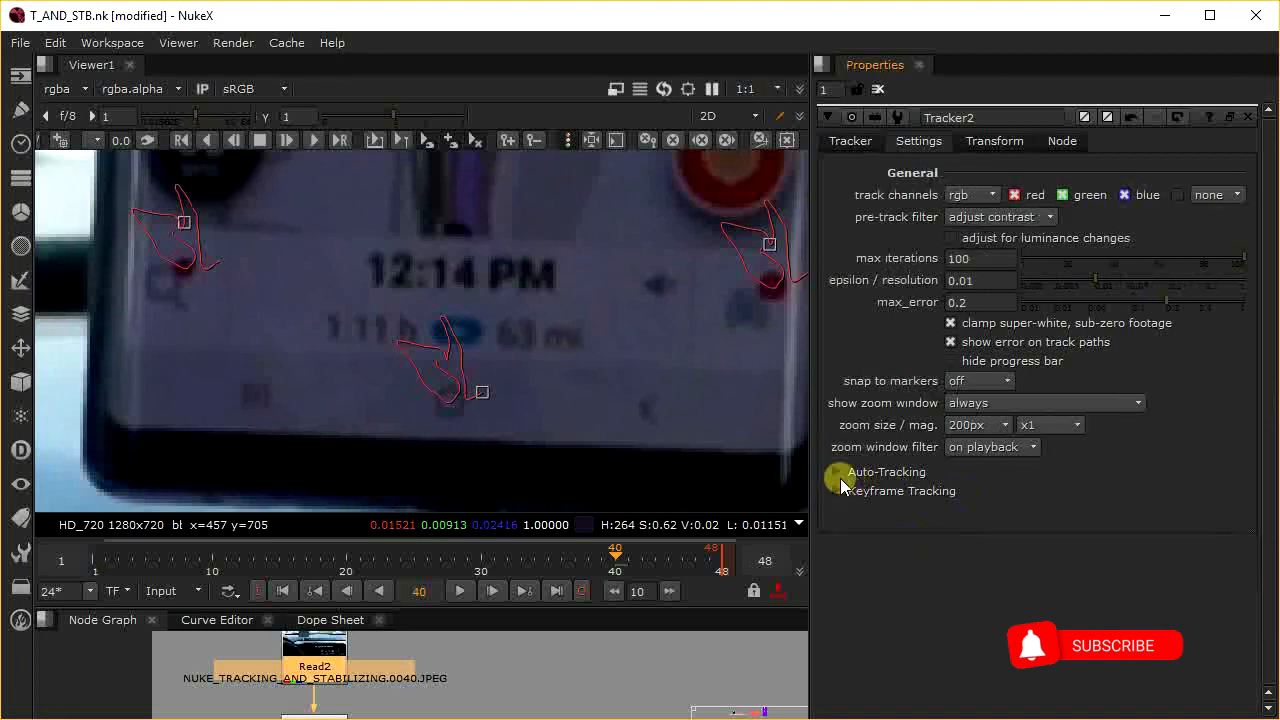
# Step: Set Tracker2's transform to stabilize and play the stabilized dashboard shot from frame 1
pyautogui.click(990, 141)
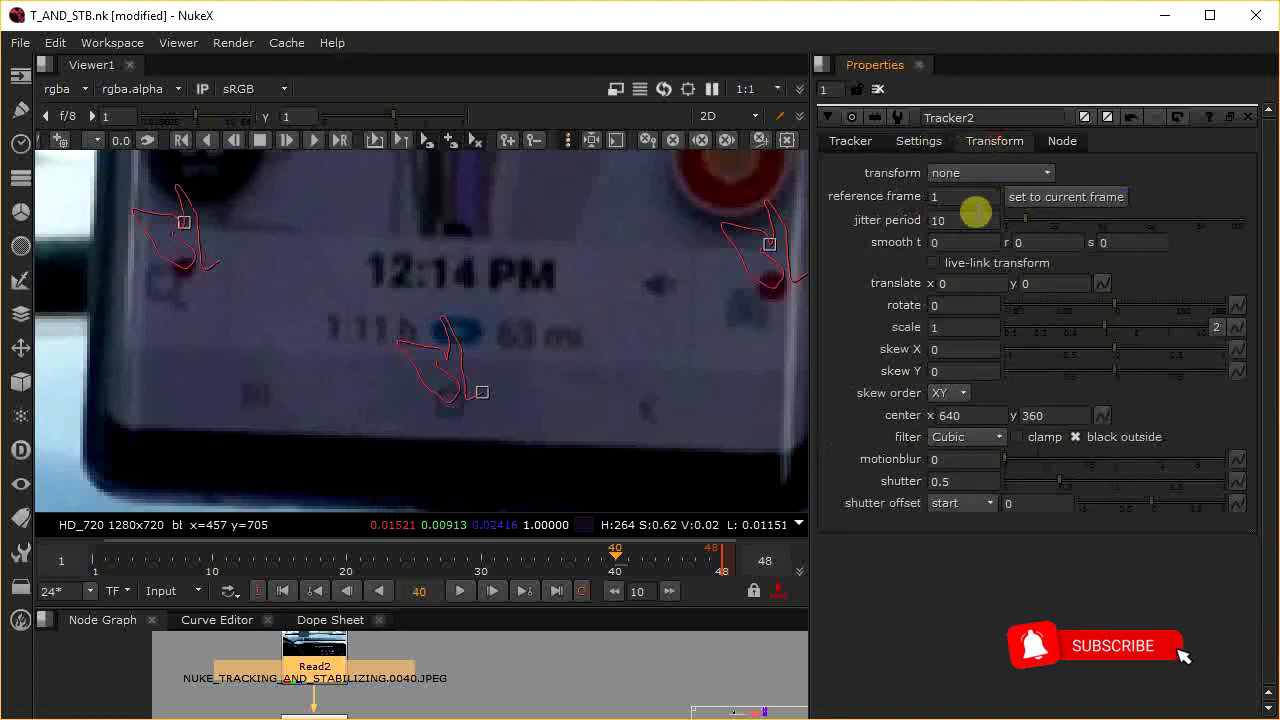
pyautogui.scroll(-8, 551, 317)
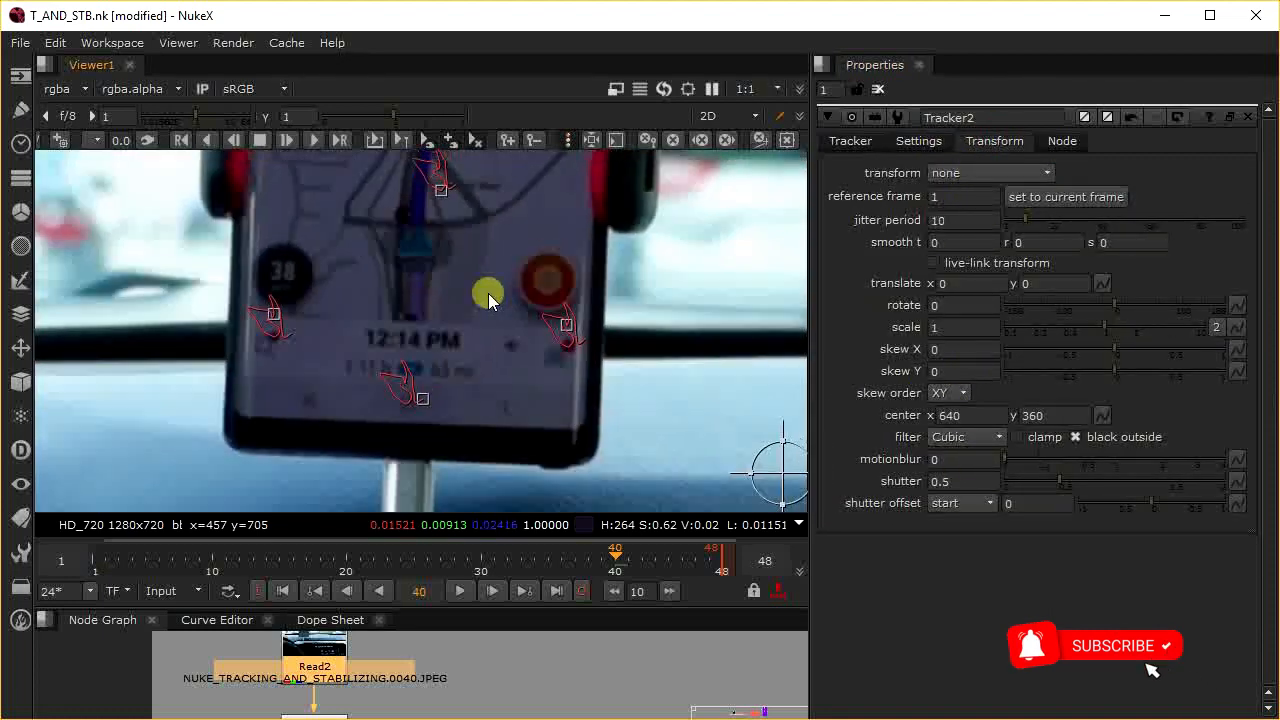
pyautogui.click(996, 177)
pyautogui.click(990, 188)
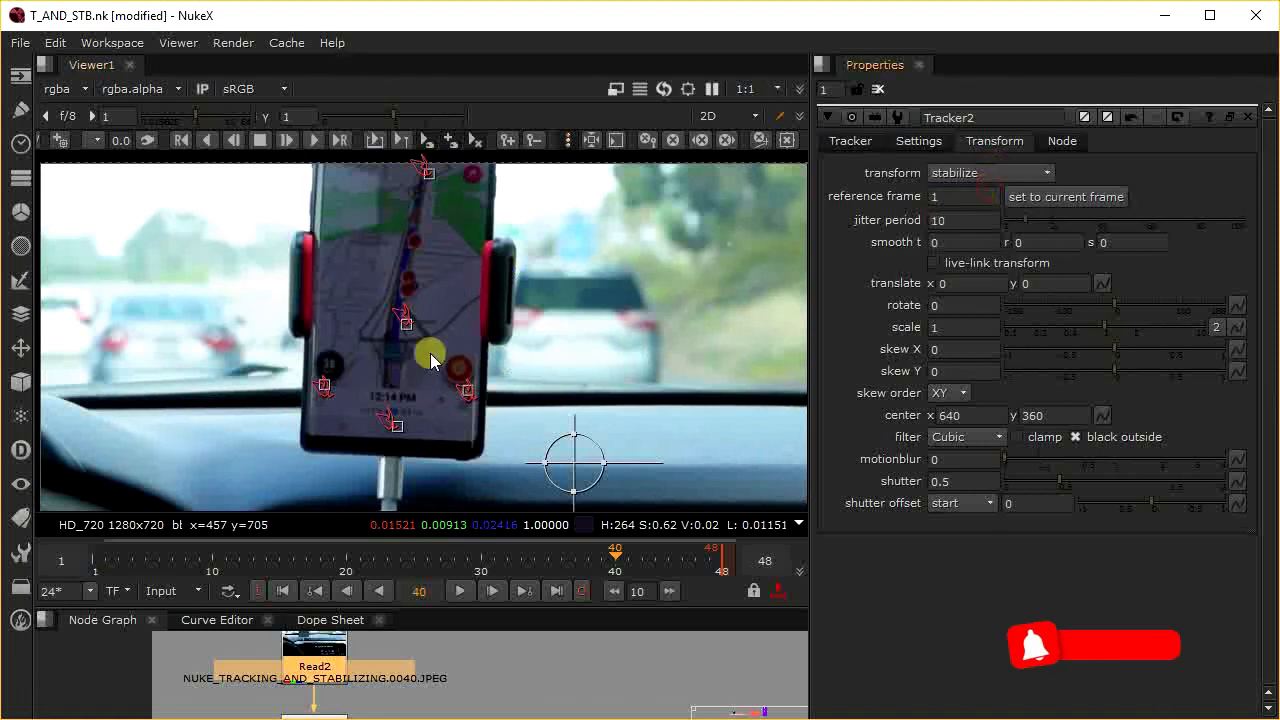
pyautogui.click(282, 591)
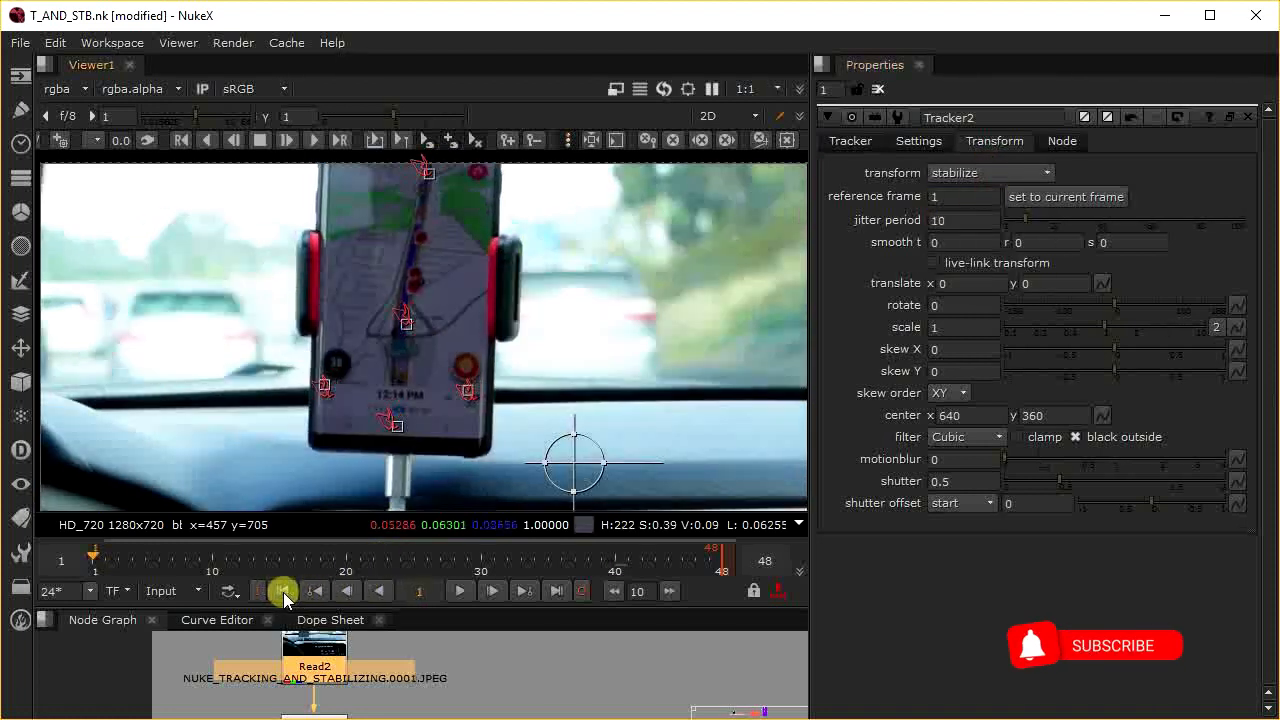
pyautogui.click(458, 591)
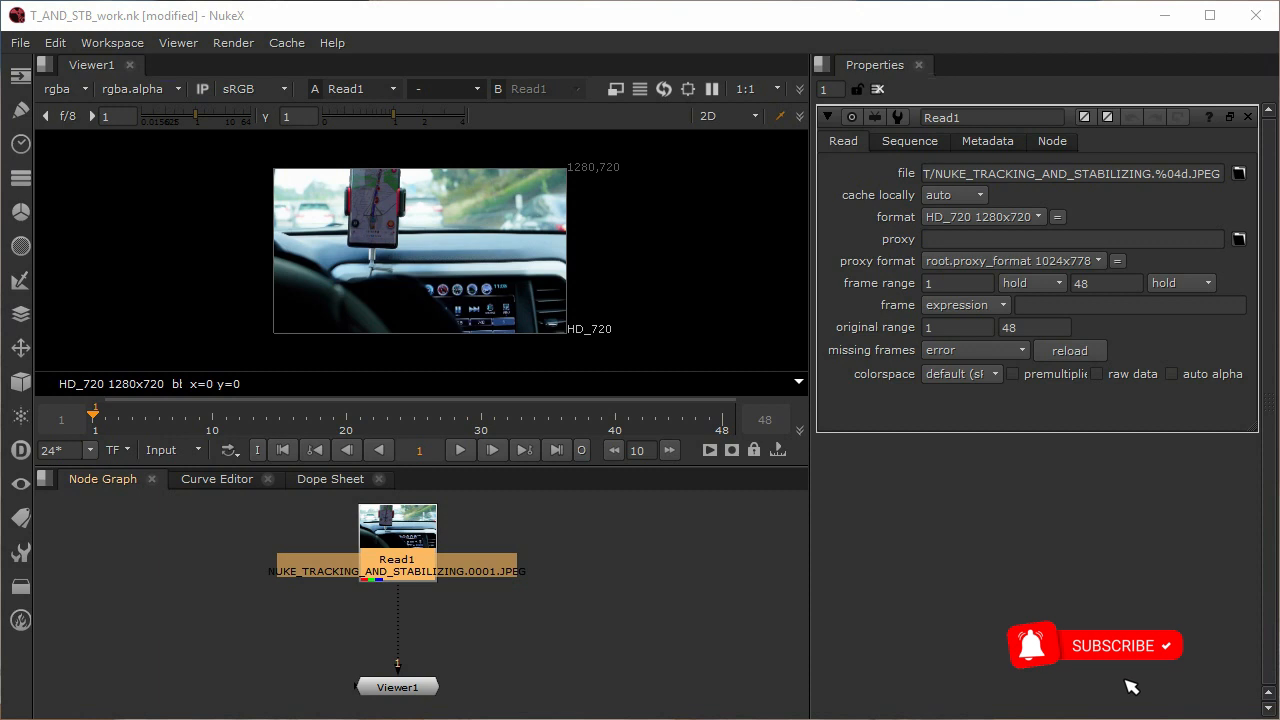
# Step: Move the Read1 node slightly down in the node graph and set the timeline range to Input
pyautogui.moveTo(397, 562)
pyautogui.mouseDown()
pyautogui.moveTo(397, 551)
pyautogui.moveTo(397, 570)
pyautogui.mouseUp()
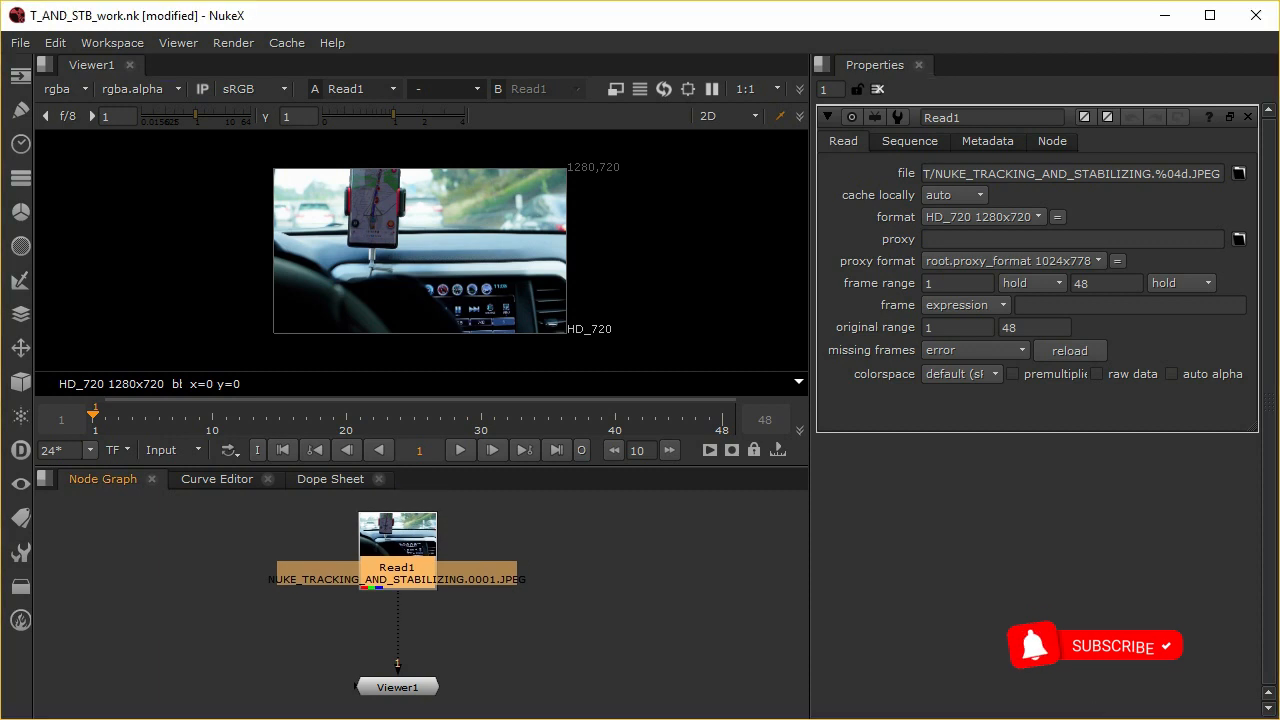
pyautogui.click(500, 637)
pyautogui.click(397, 570)
pyautogui.click(172, 449)
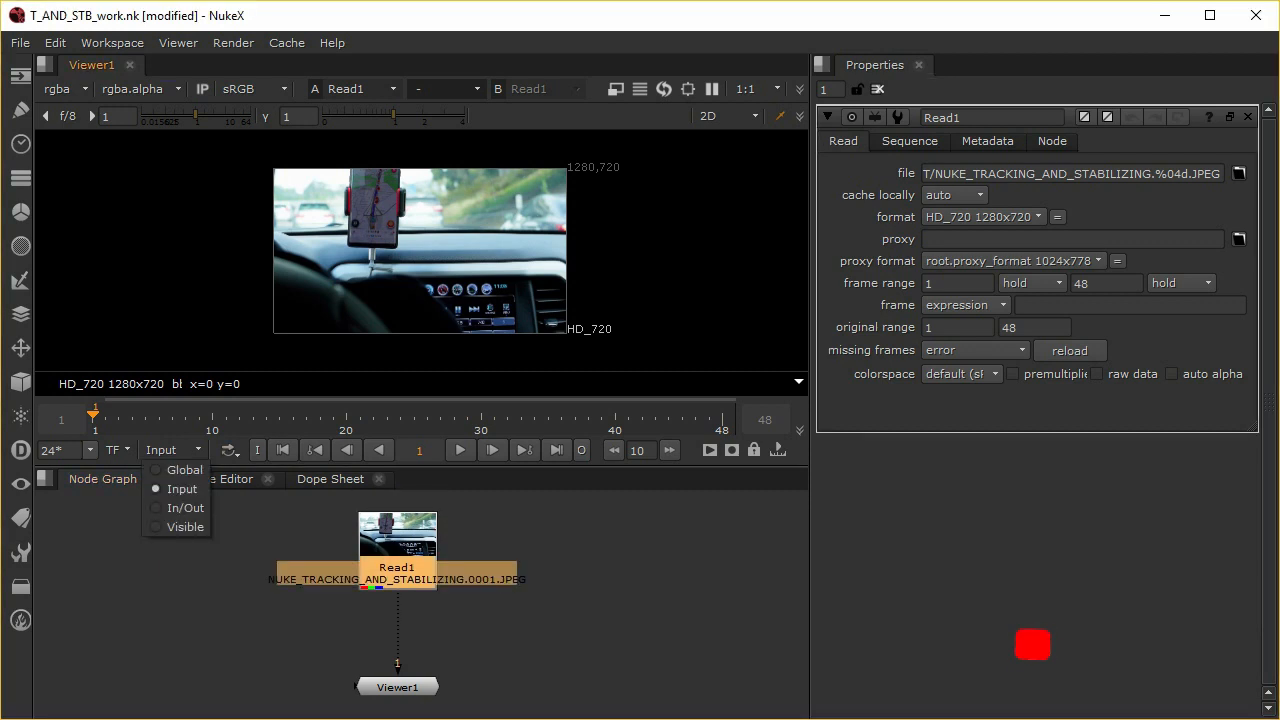
pyautogui.click(172, 486)
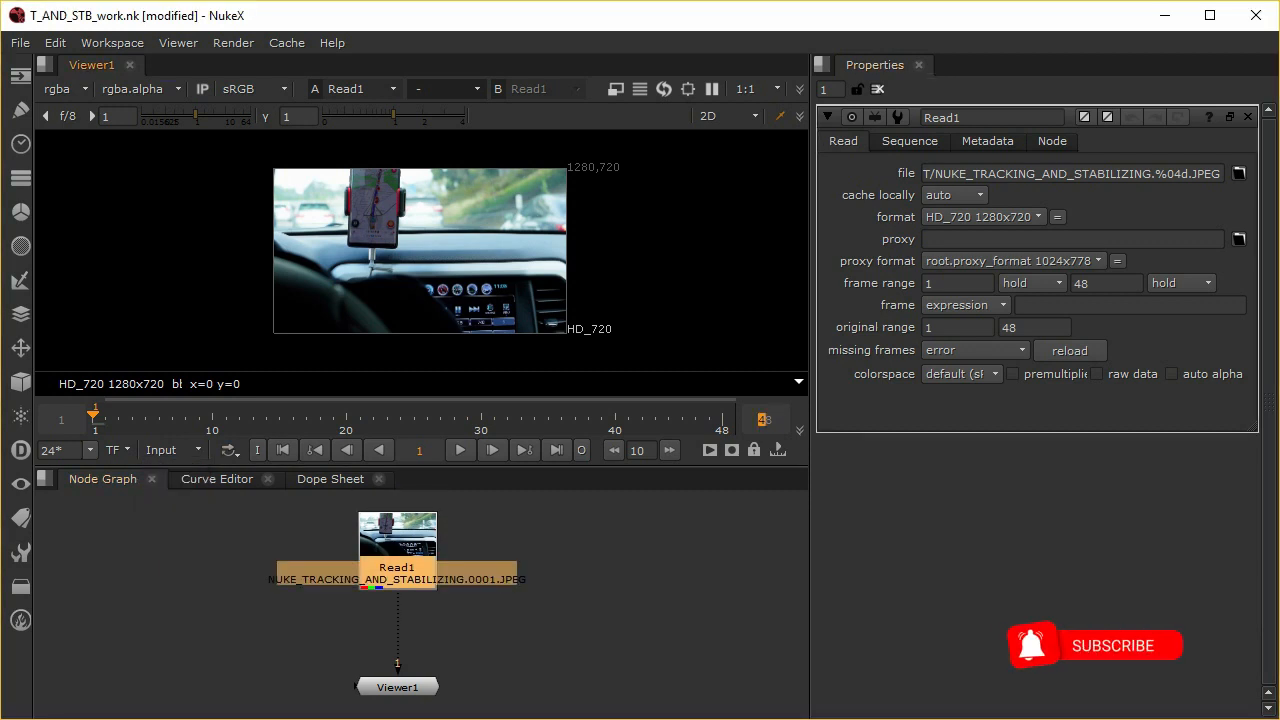
# Step: Deselect the Read1 node and play the unstabilized source clip, stopping at frame 32
pyautogui.click(530, 628)
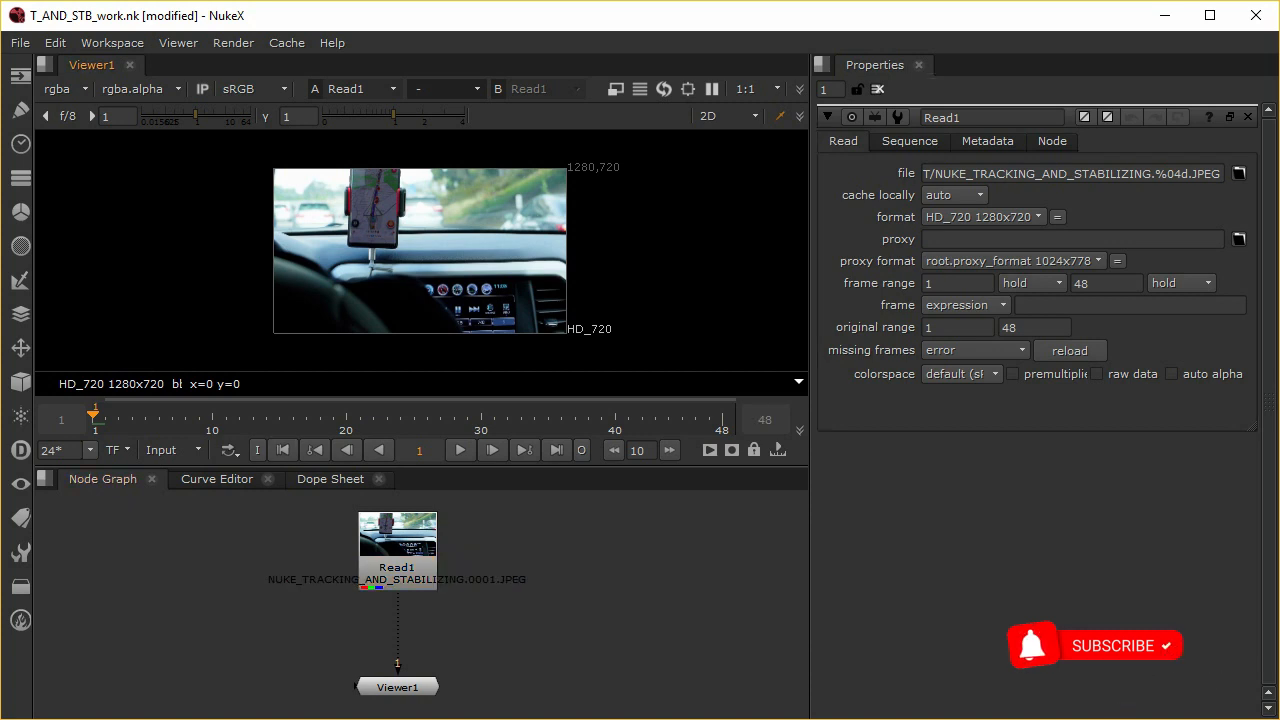
pyautogui.click(460, 450)
pyautogui.click(460, 450)
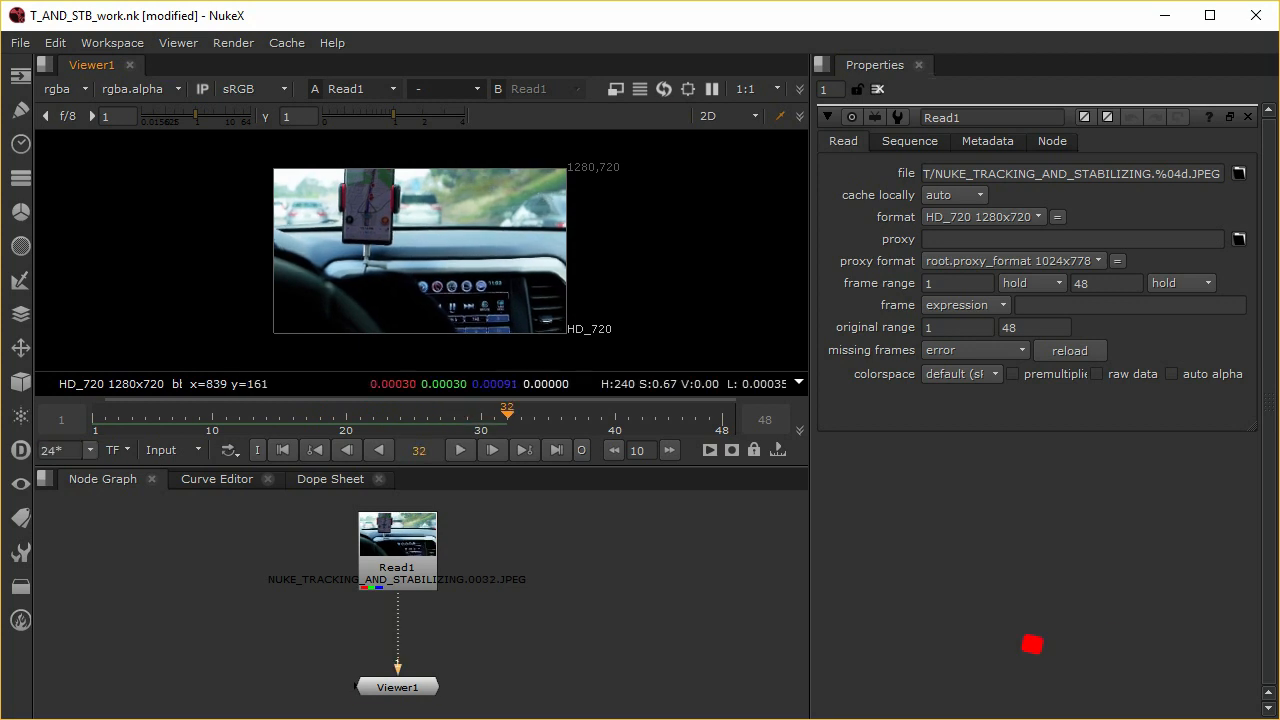
# Step: Maximize the viewer, fit the image to it and play the source clip, stopping at frame 38
pyautogui.press('space')
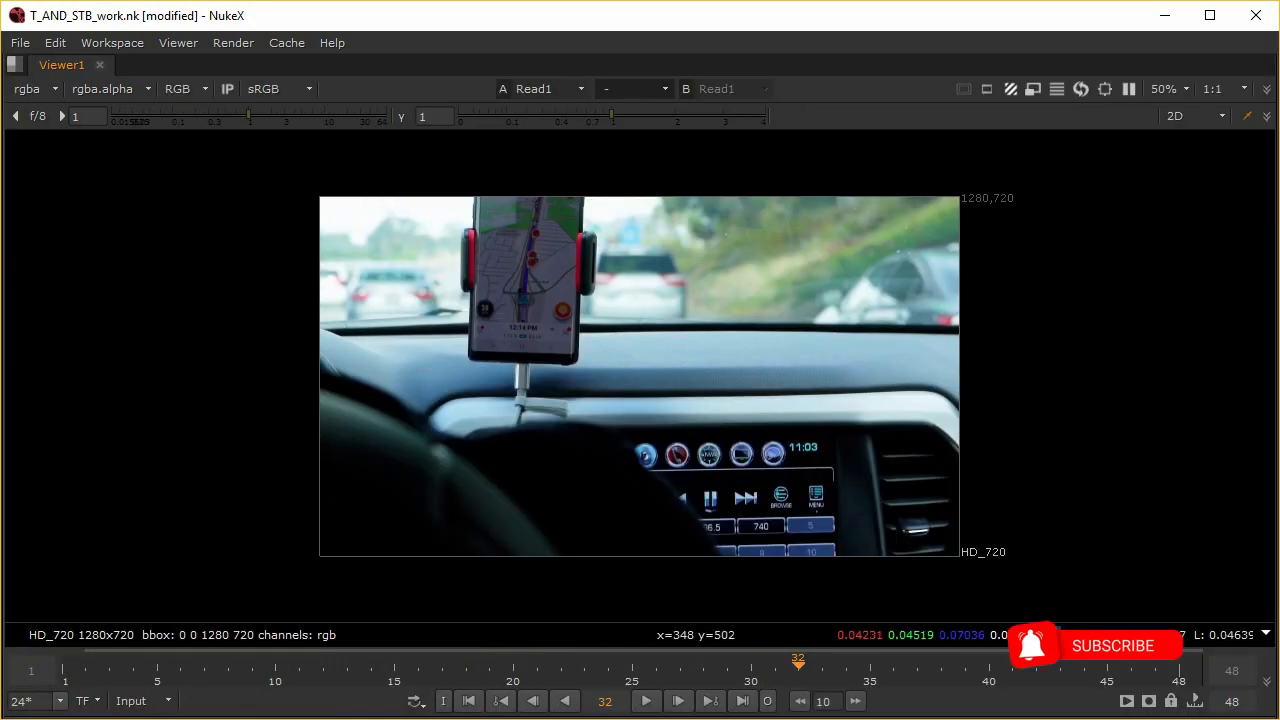
pyautogui.press('f')
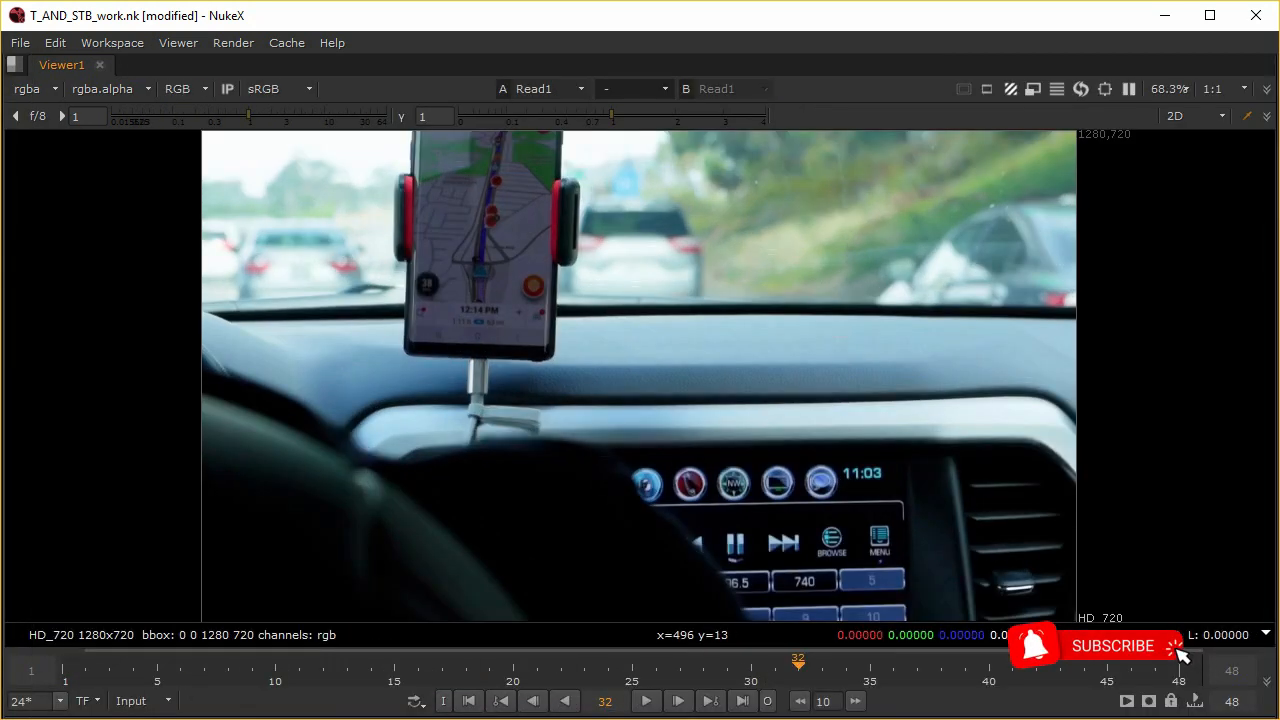
pyautogui.press('l')
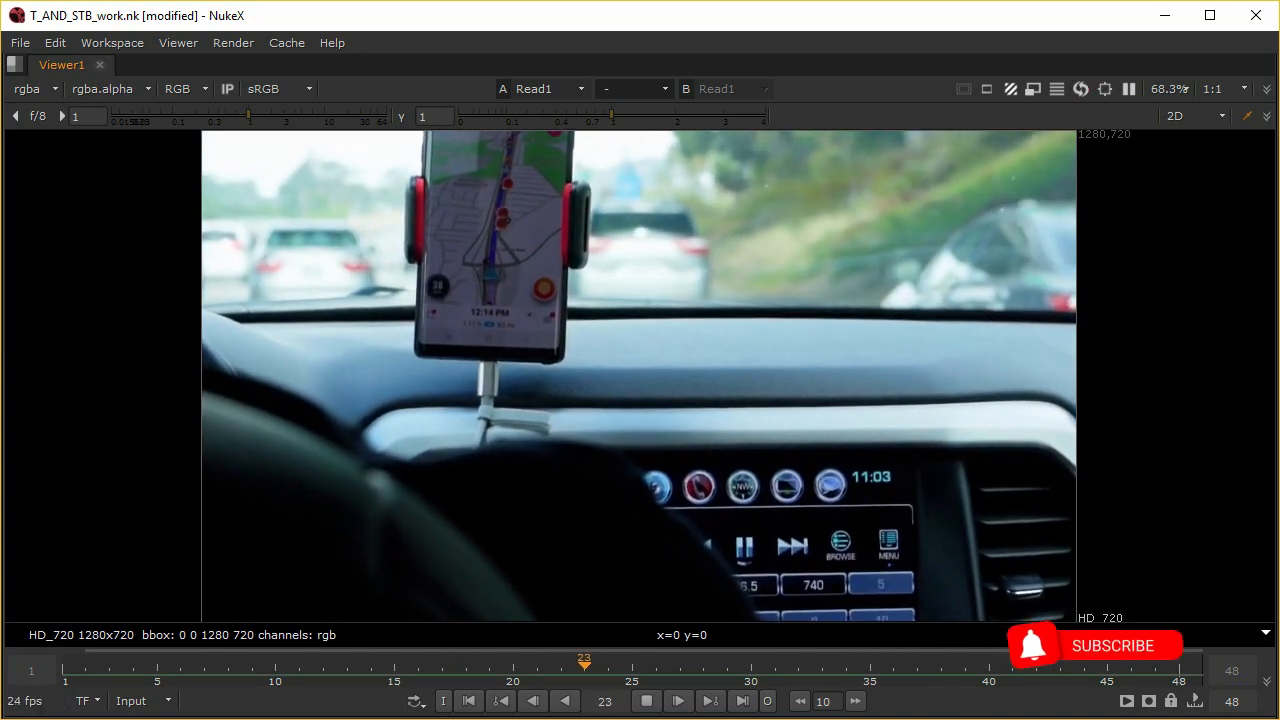
pyautogui.press('k')
# Step: Play the source clip from frame 1 with the phone in close-up to examine its shake, and restore the normal pane layout
pyautogui.scroll(5, 469, 362)
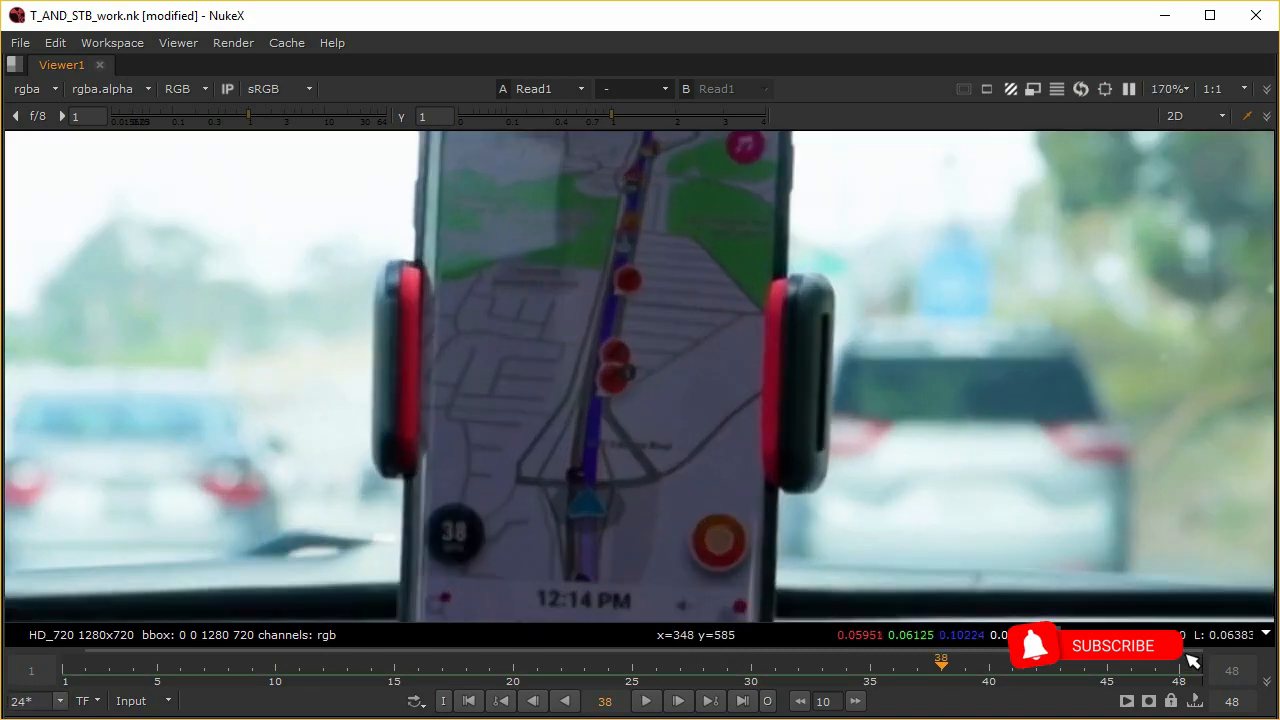
pyautogui.scroll(-2, 467, 356)
pyautogui.moveTo(557, 396); pyautogui.dragTo(544, 364, button='middle')
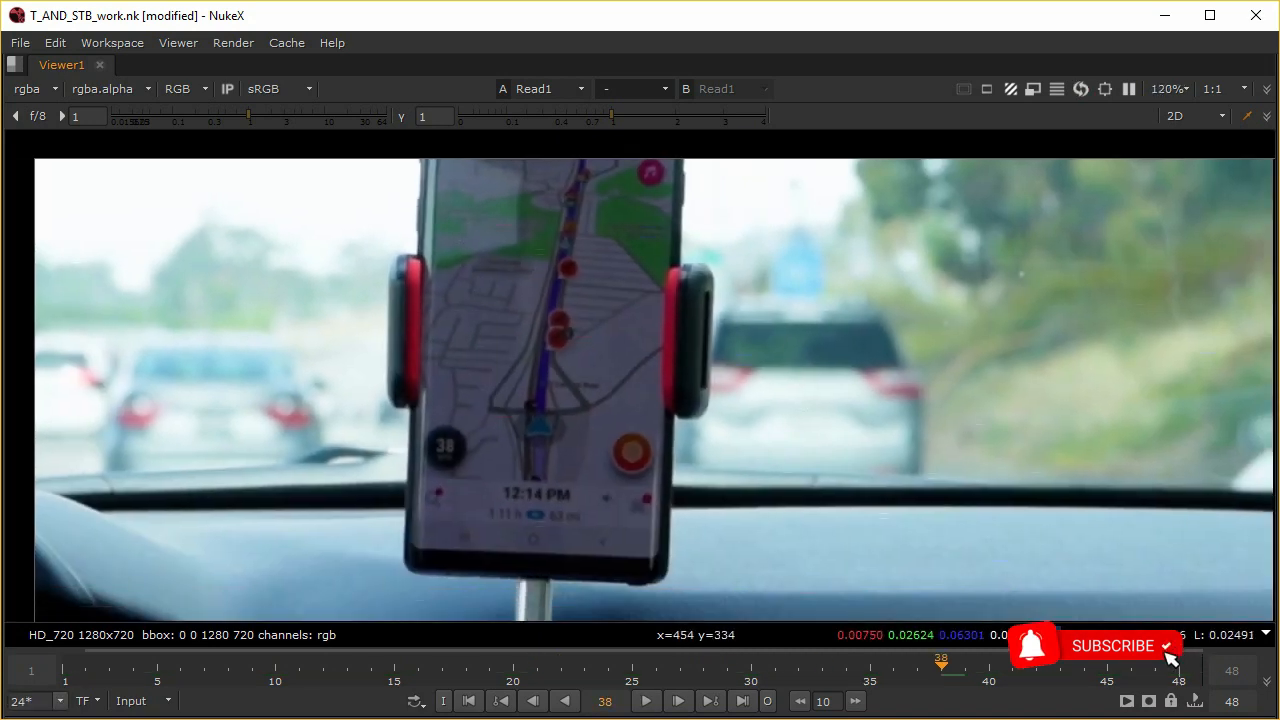
pyautogui.press('Home')
pyautogui.press('l')
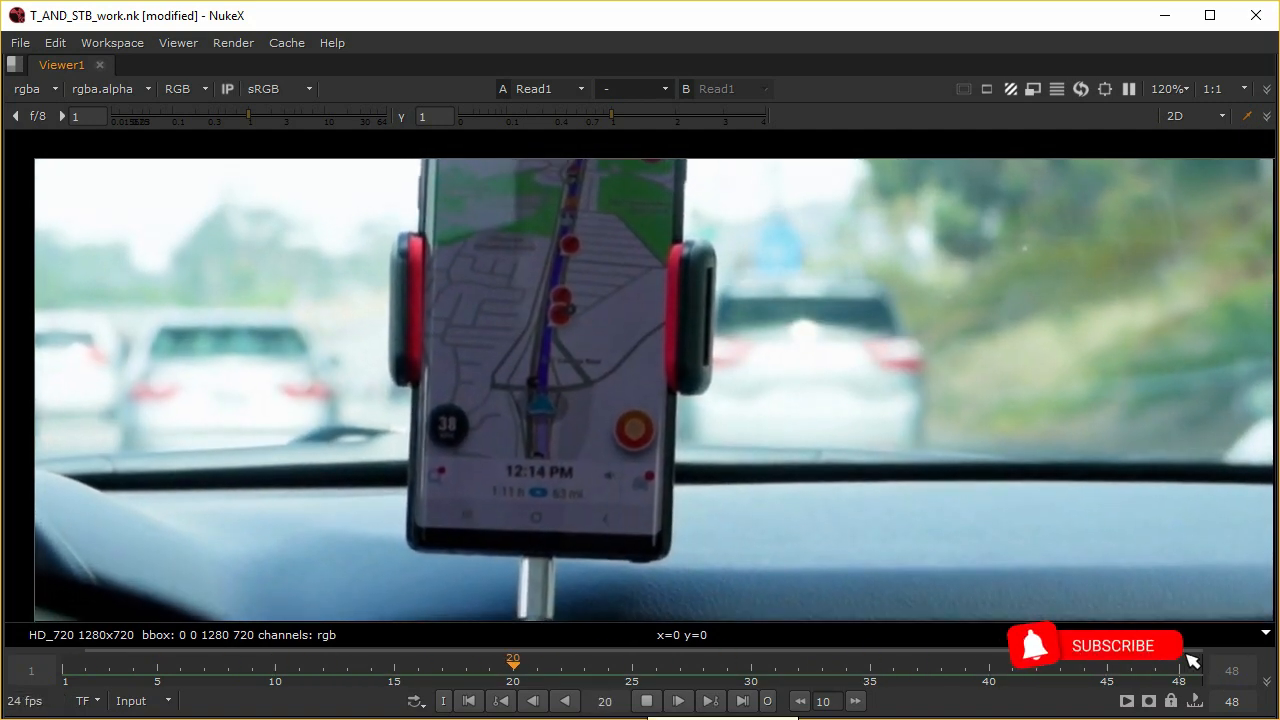
pyautogui.press('k')
pyautogui.scroll(-5, 626, 417)
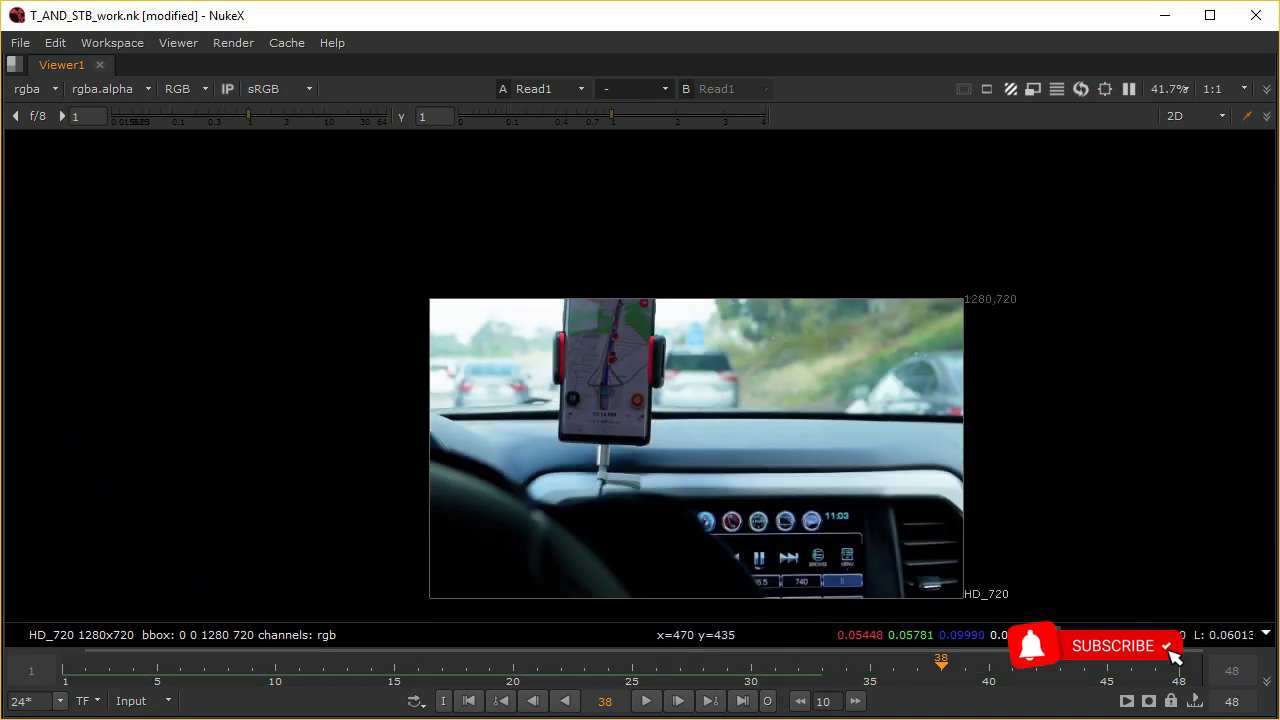
pyautogui.press('space')
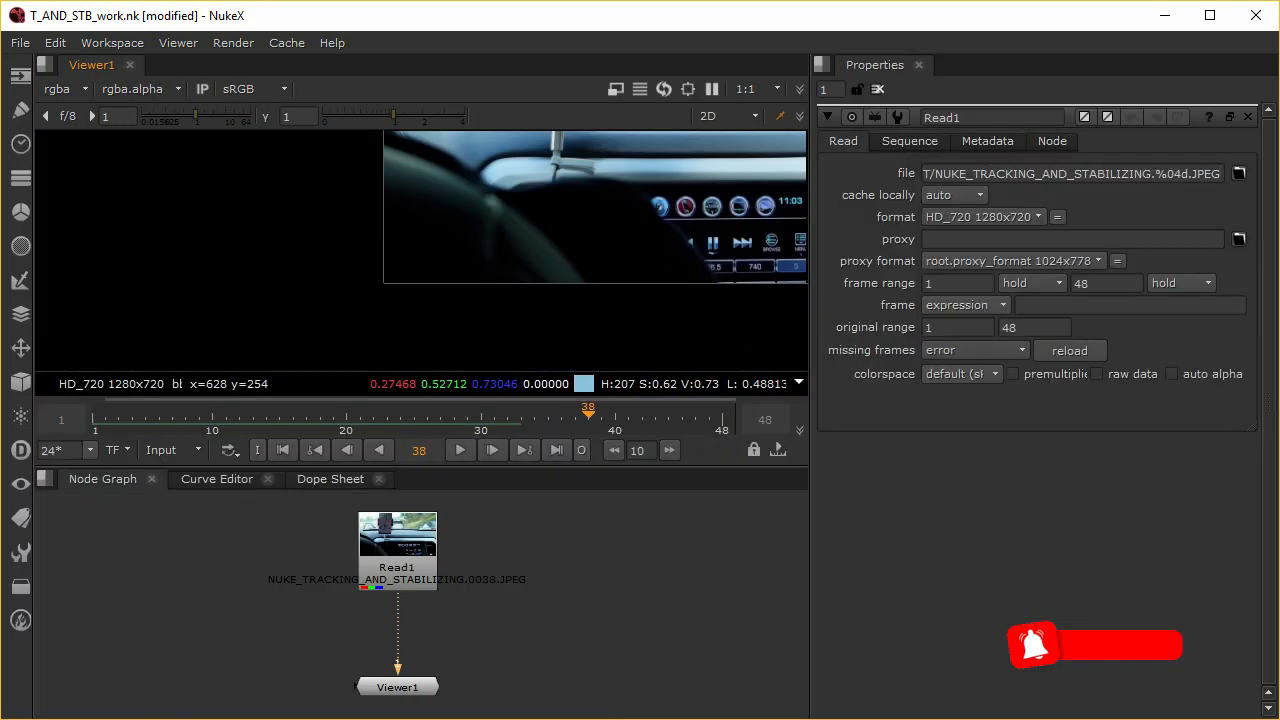